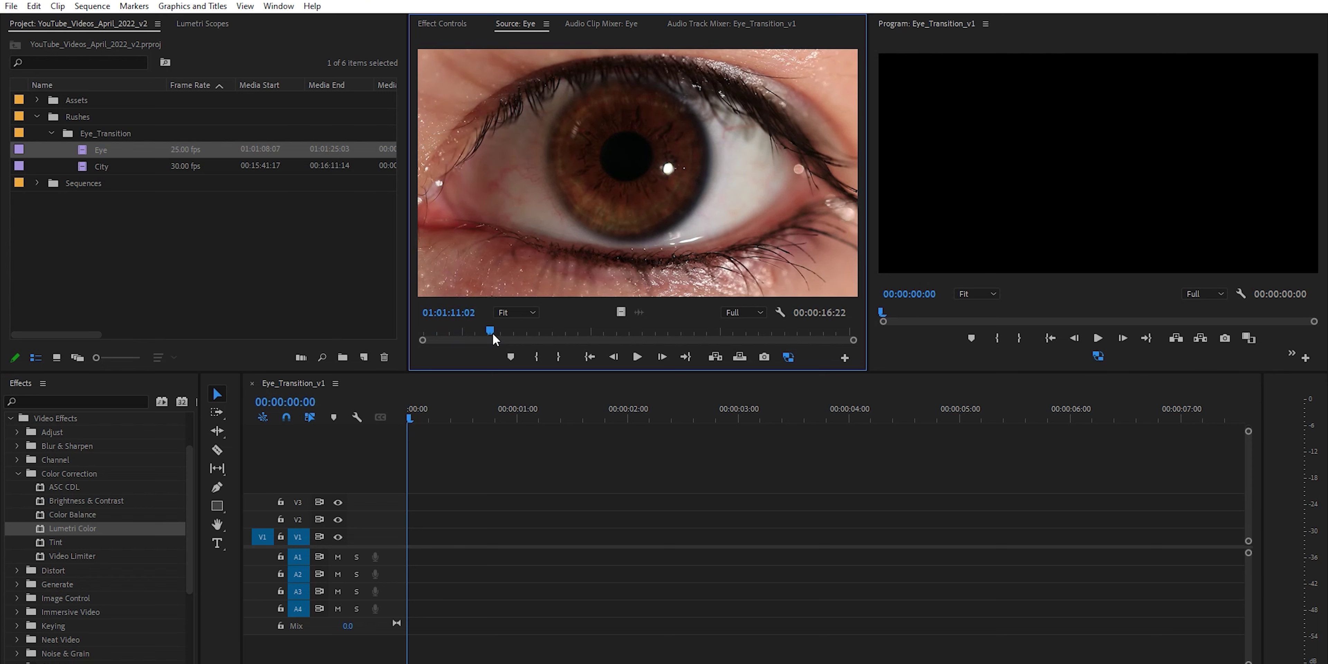
Mark the Eye clip's out point at 01:01:11:02 and place its video at the start of V1, keeping the existing sequence settings.
key(o)
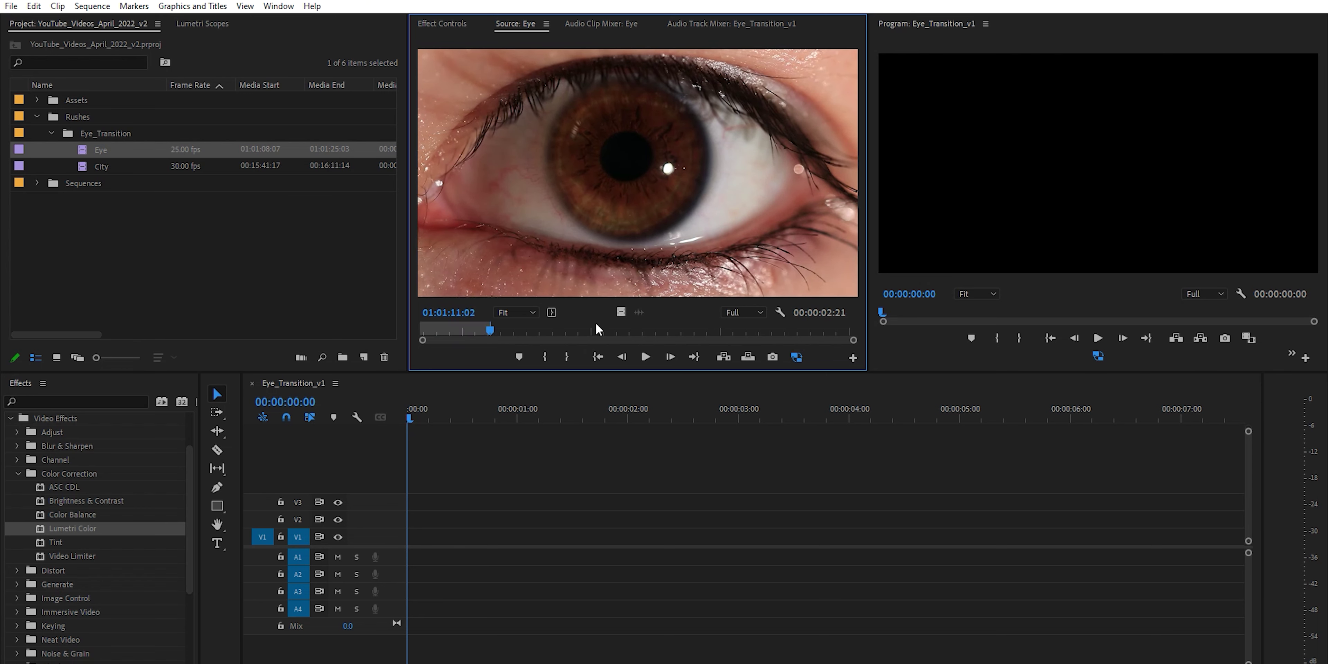
drag(624, 314, 417, 547)
click(766, 379)
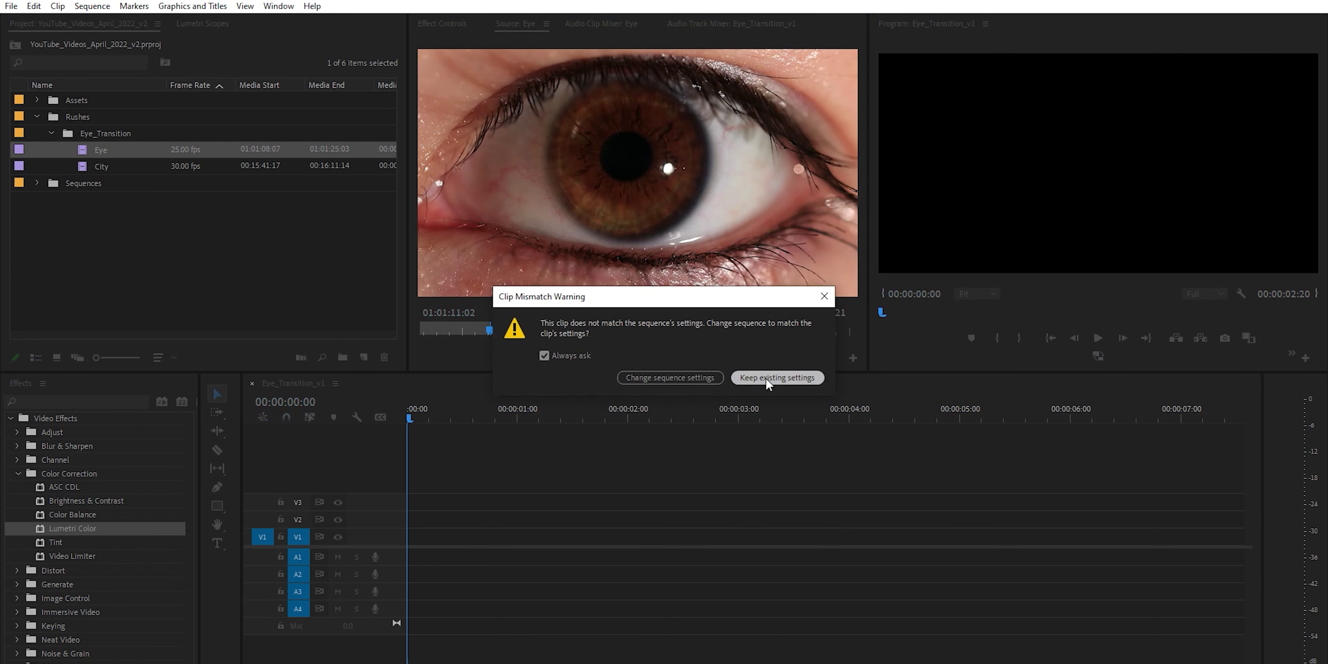
Rotate the Eye clip on the timeline by 0.6° and set its scale to 225.
key(ctrl+alt+Right)
key(ctrl+alt+Right)
key(ctrl+alt+Right)
key(ctrl+alt+Right)
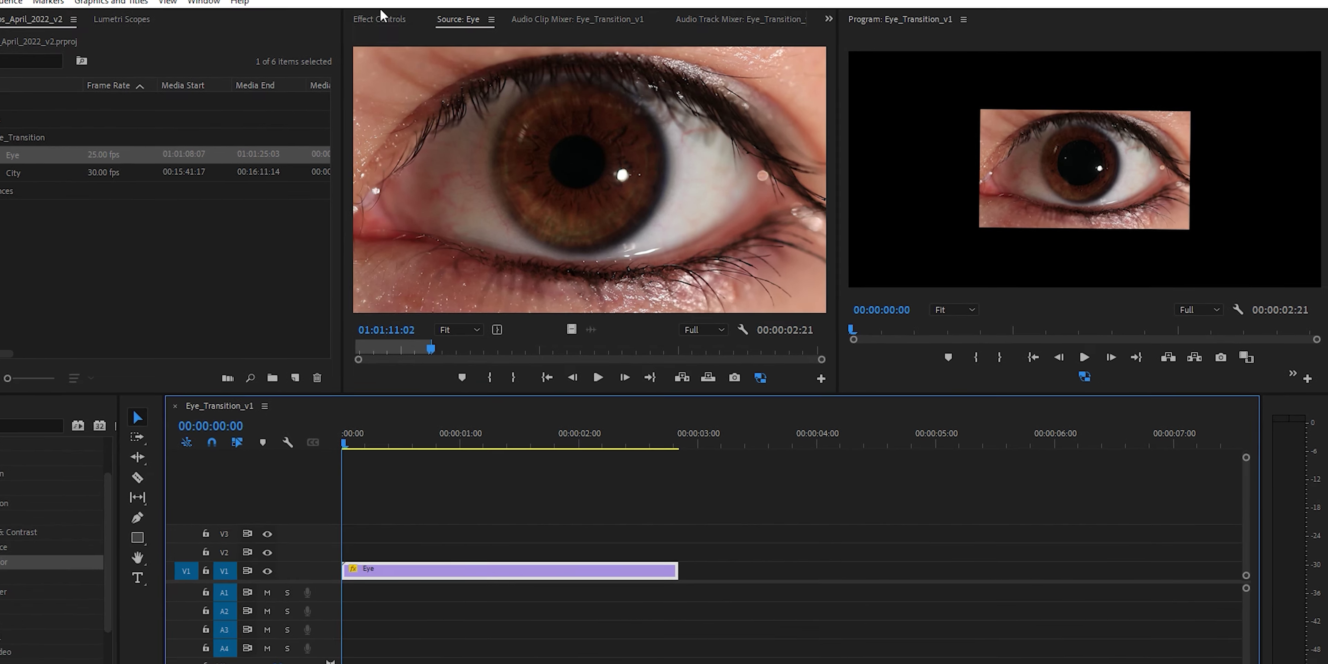
click(438, 25)
drag(394, 114, 459, 114)
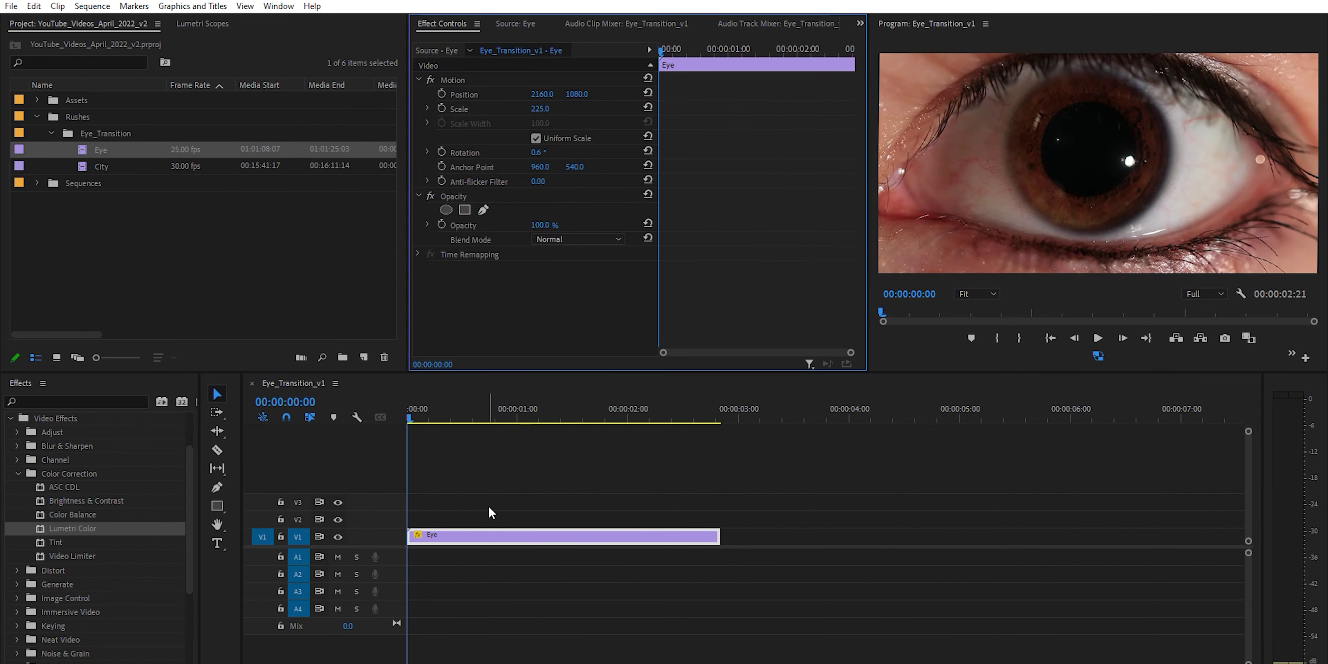
Add an elliptical opacity mask to the Eye clip and reshape it to fit around the iris.
click(485, 540)
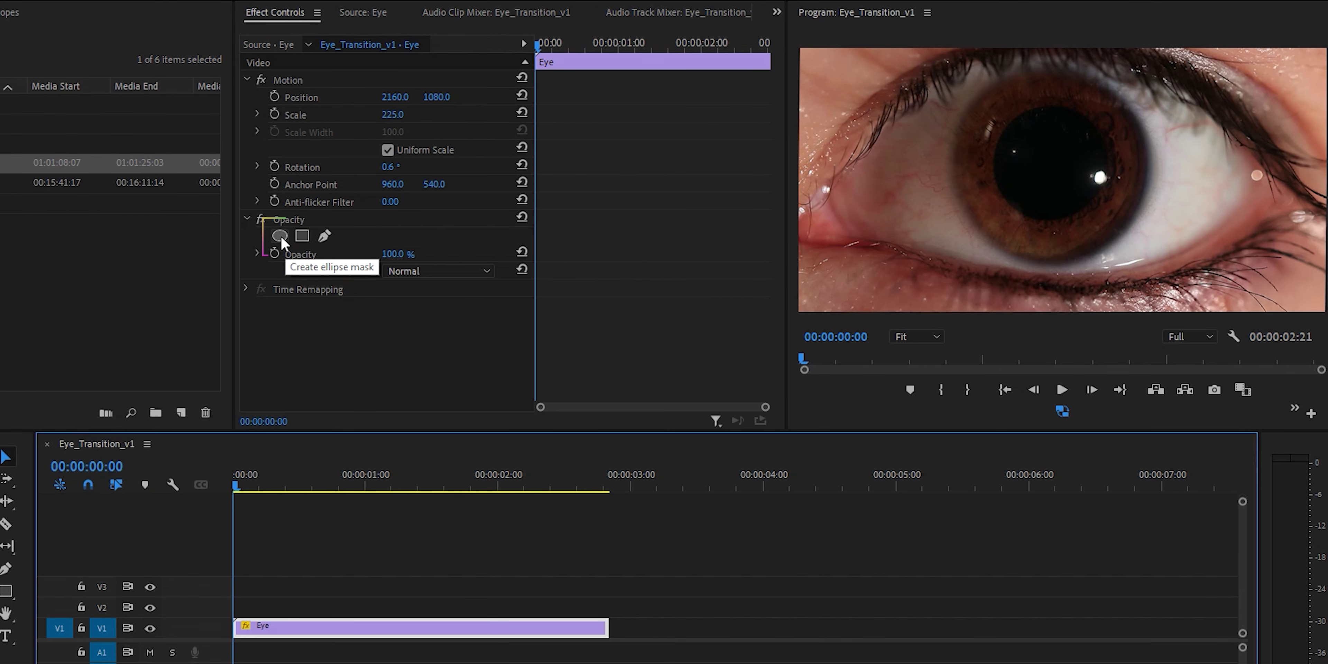
click(280, 235)
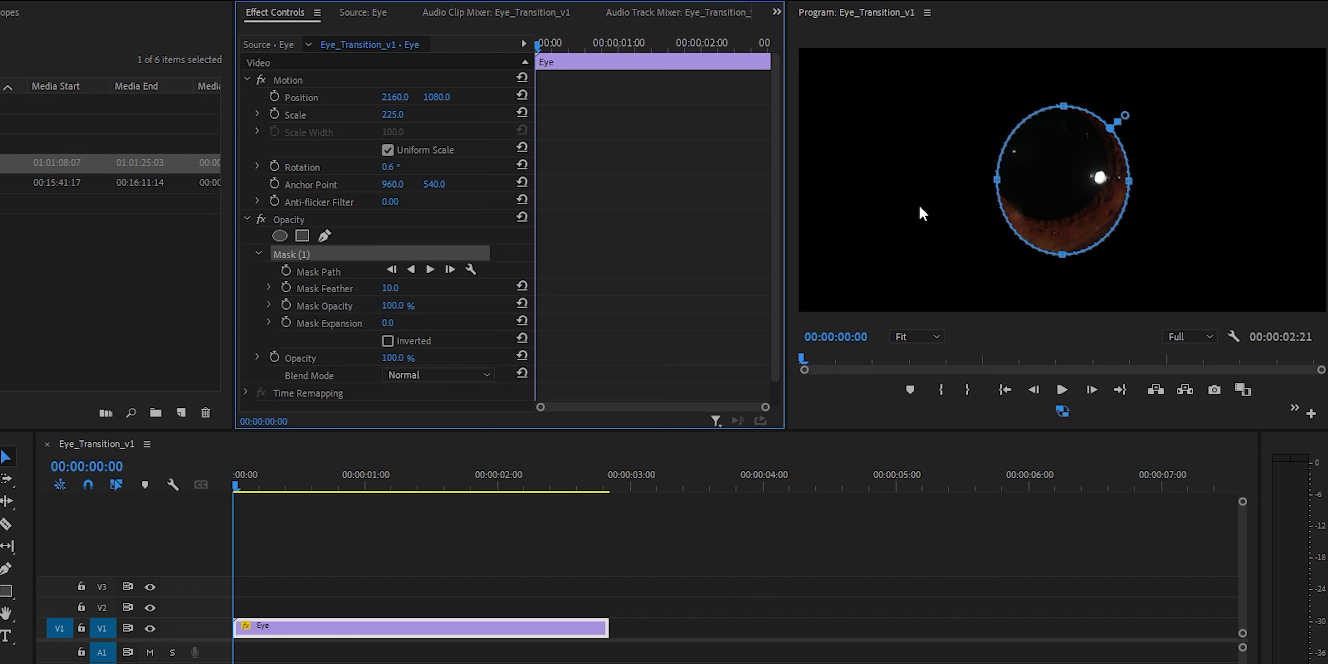
click(1065, 107)
drag(1064, 106, 1051, 63)
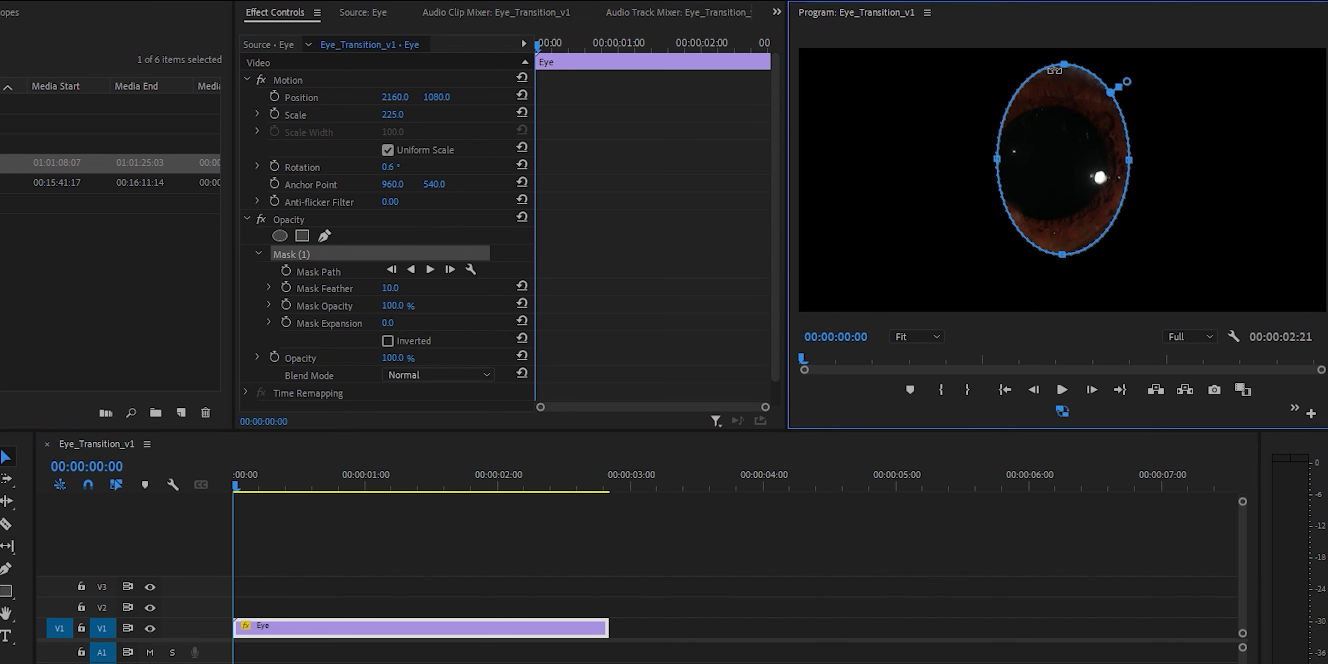
drag(997, 158, 949, 165)
mouse_move(1040, 255)
mouse_down()
mouse_move(1037, 286)
mouse_move(1038, 262)
mouse_up()
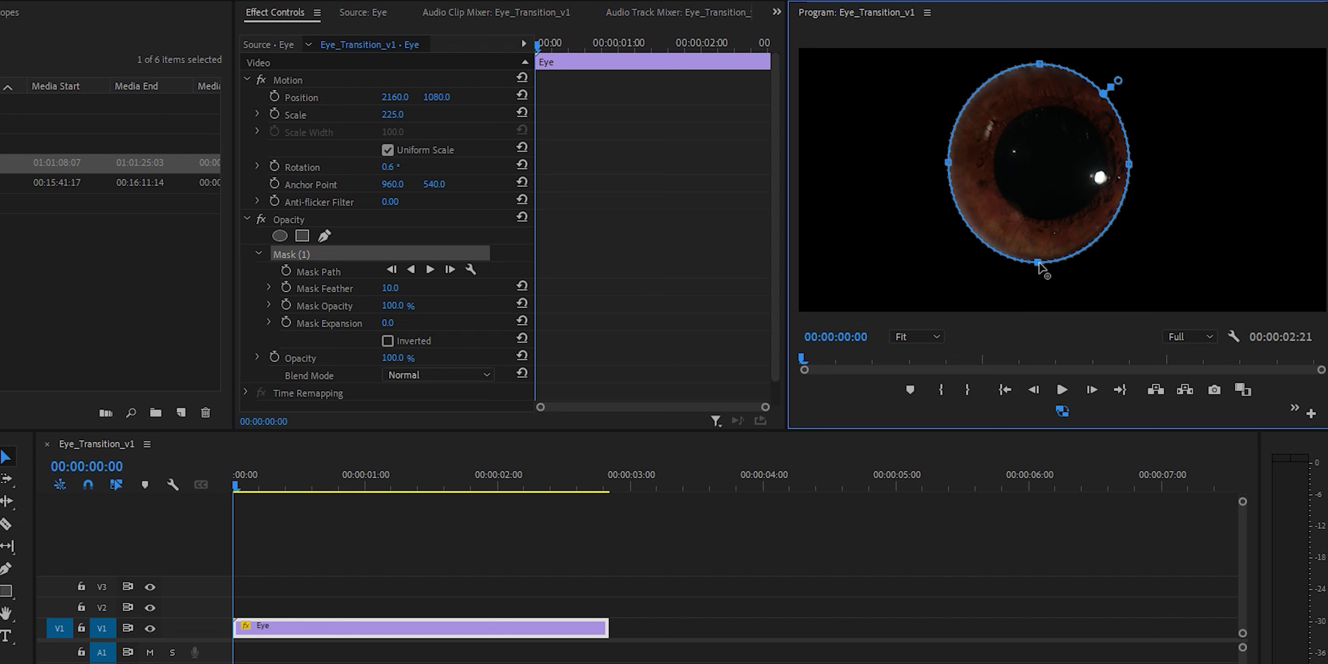
mouse_move(1129, 166)
mouse_down()
mouse_move(1168, 166)
mouse_move(1150, 165)
mouse_up()
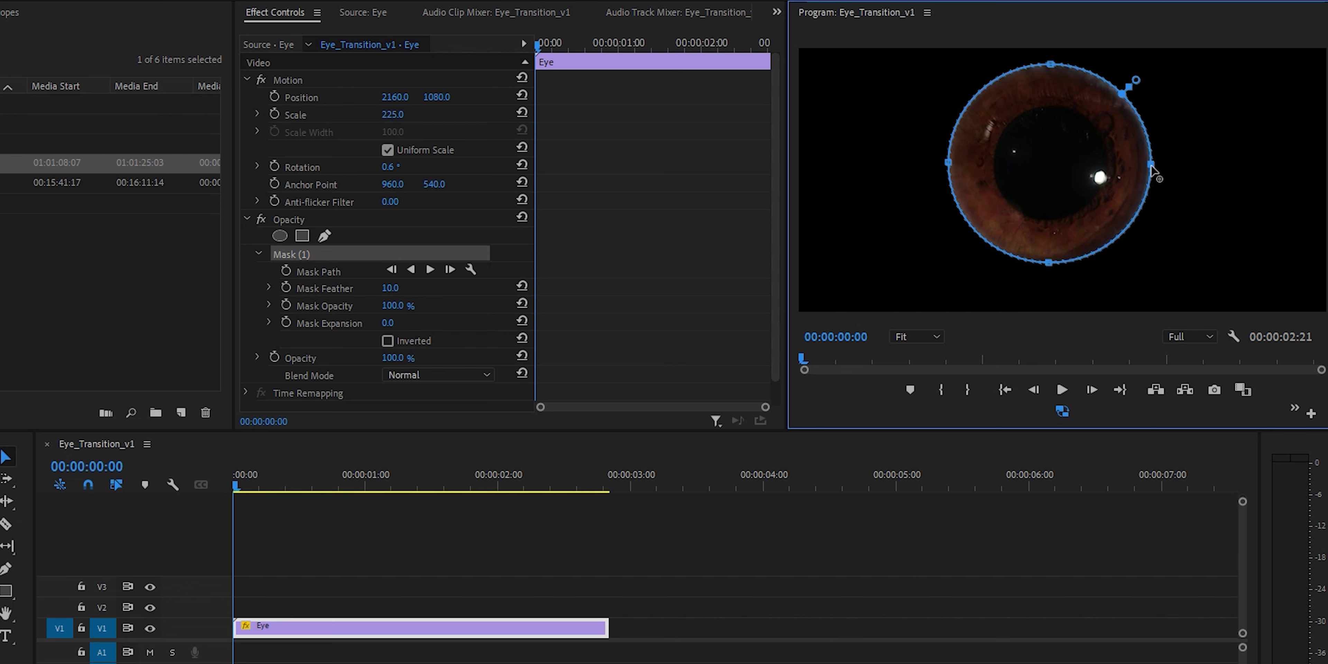
Set the Eye mask's feather to 68 and expansion to 92, and invert the mask.
drag(395, 290, 425, 290)
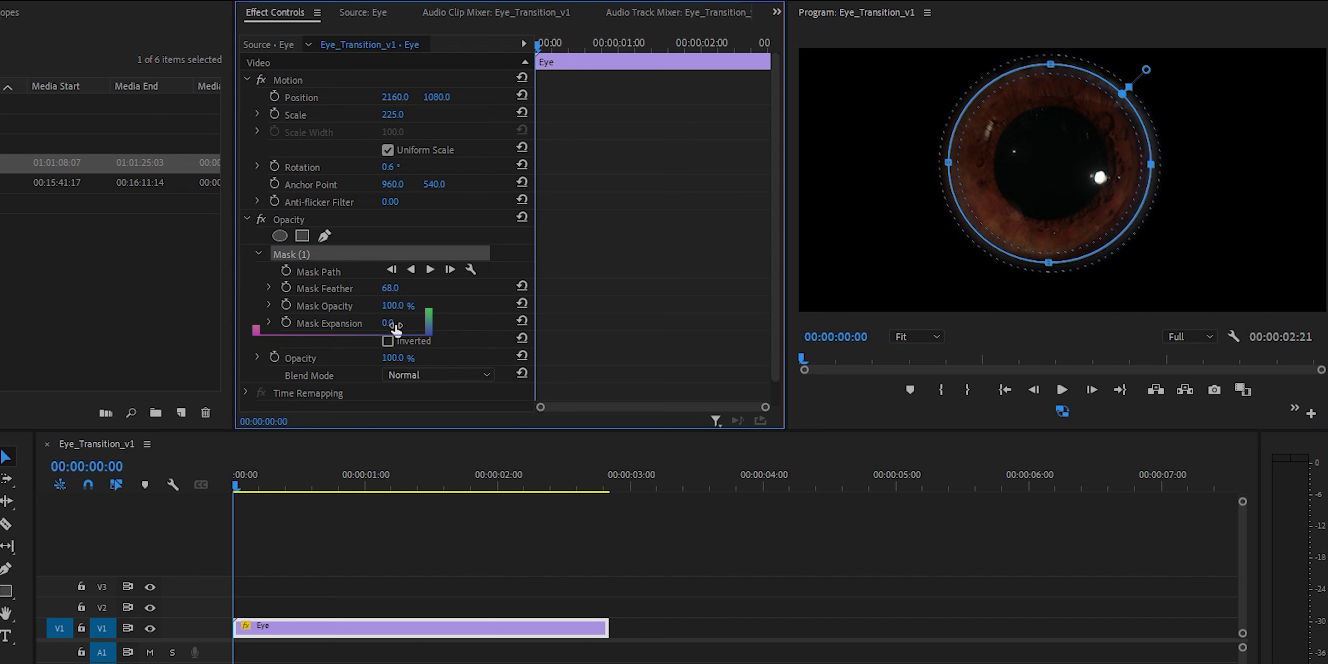
drag(396, 328, 444, 328)
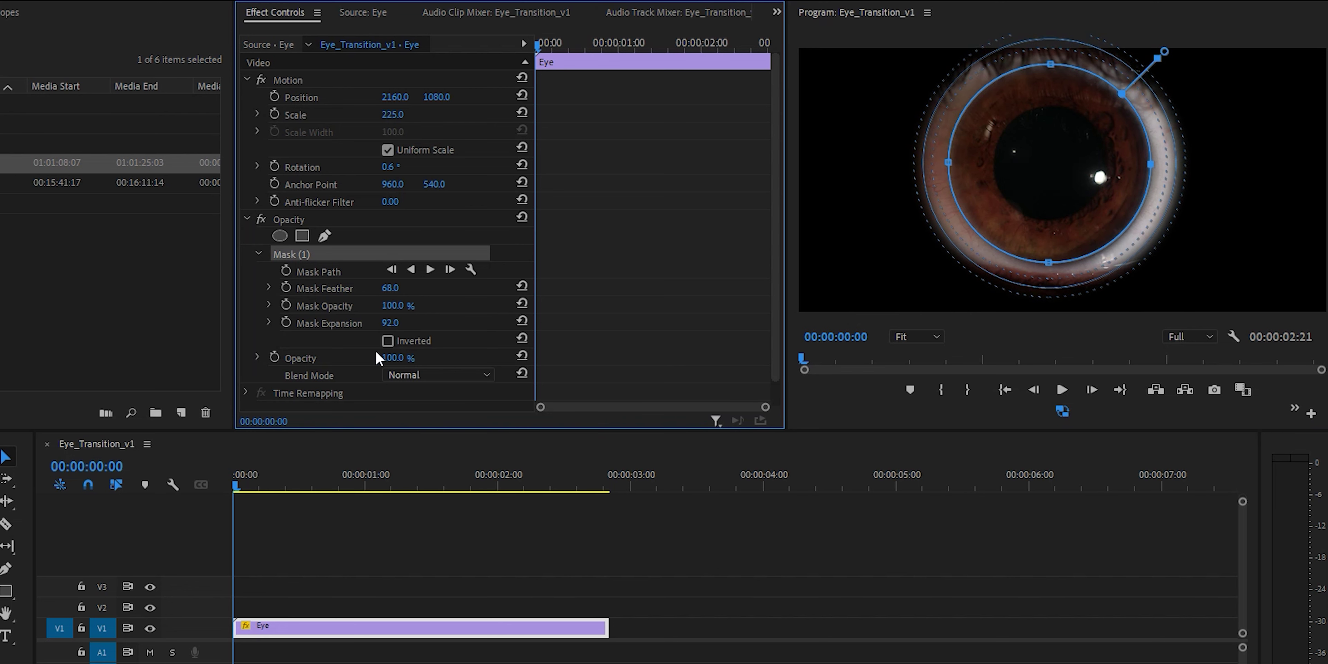
click(387, 342)
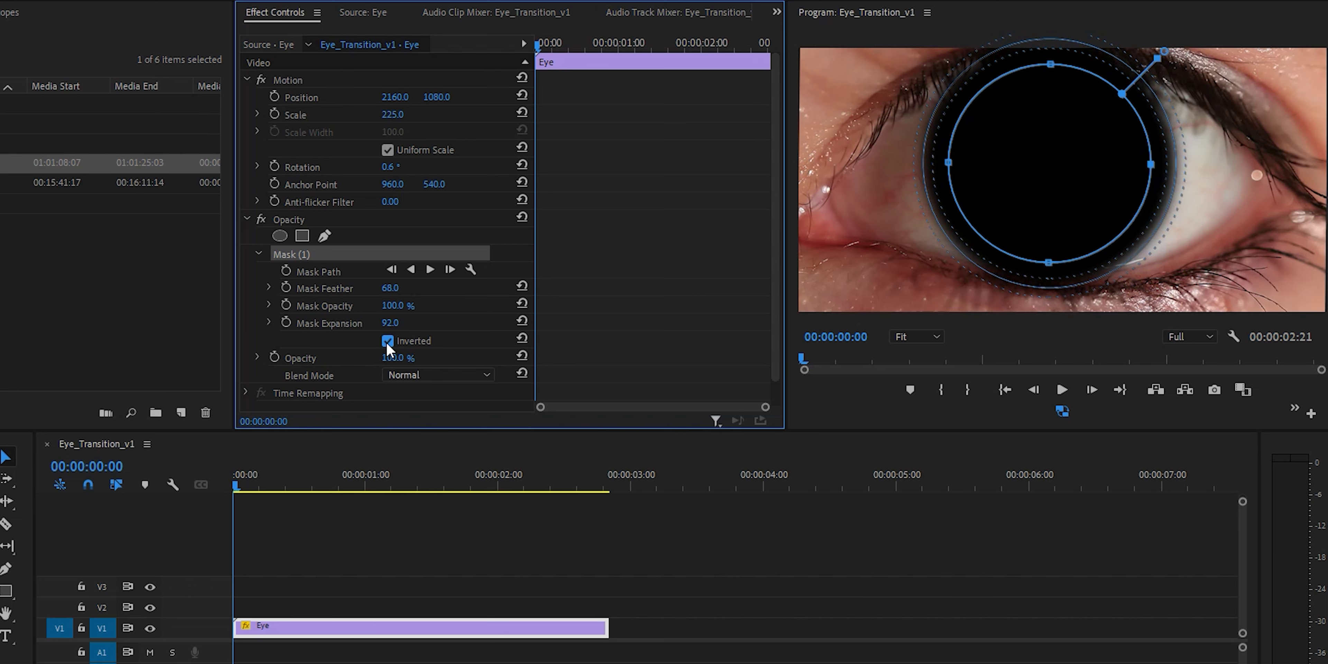
click(429, 545)
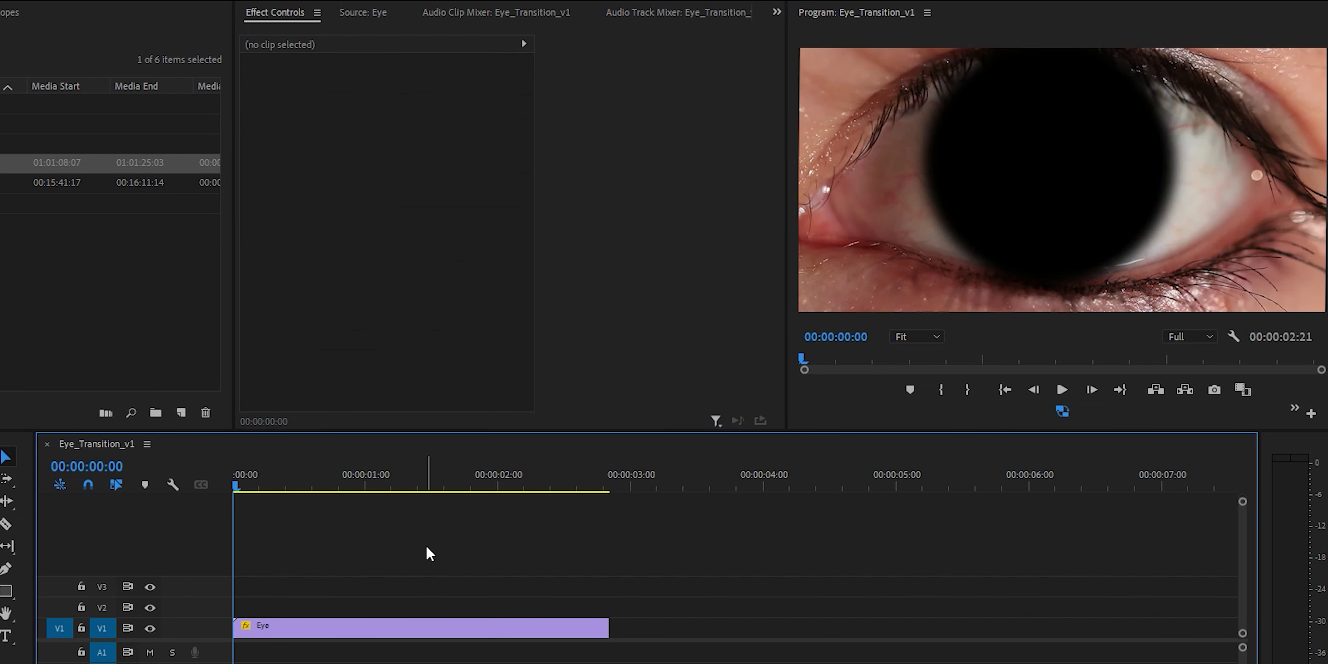
Track the Eye clip's mask forward through the clip and return the playhead to the start of the sequence.
click(316, 624)
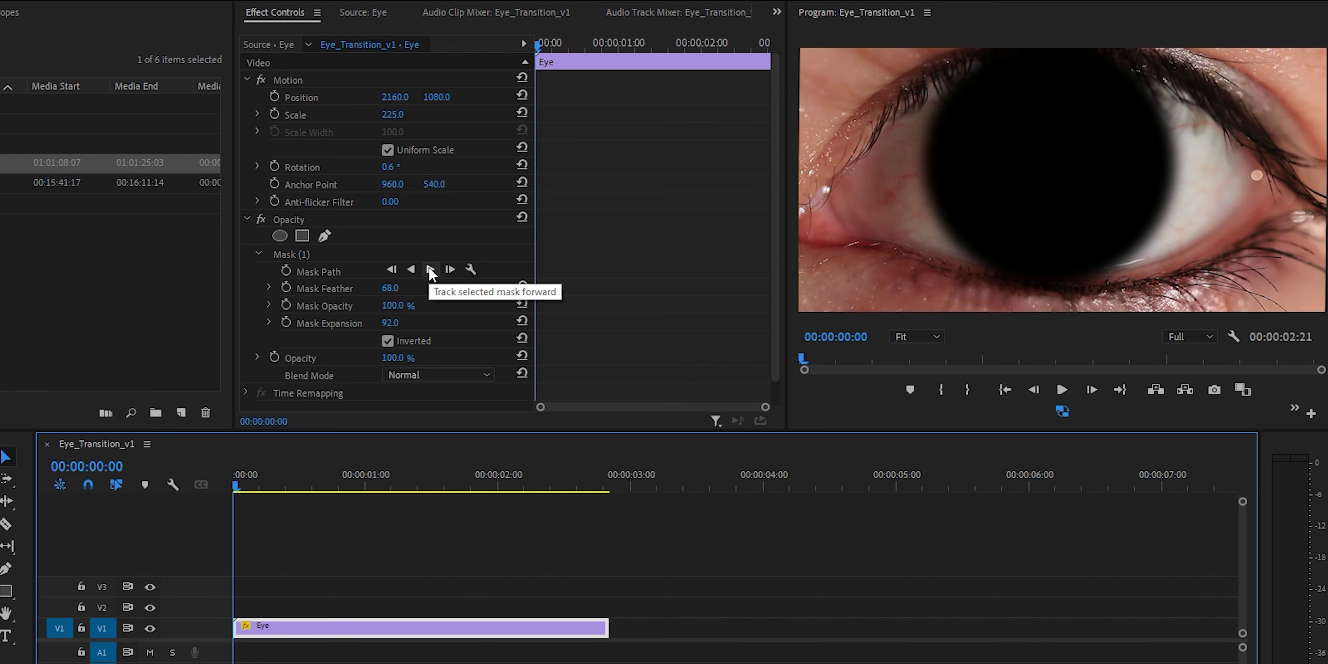
click(430, 269)
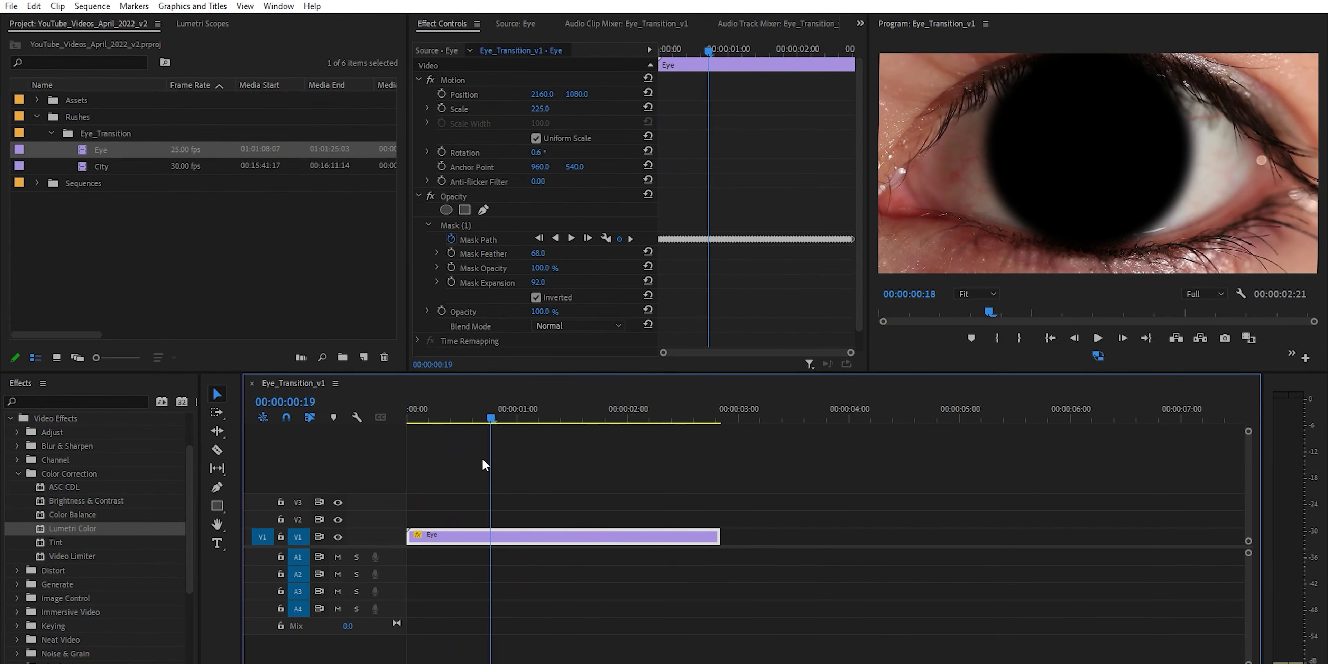
drag(482, 459, 407, 459)
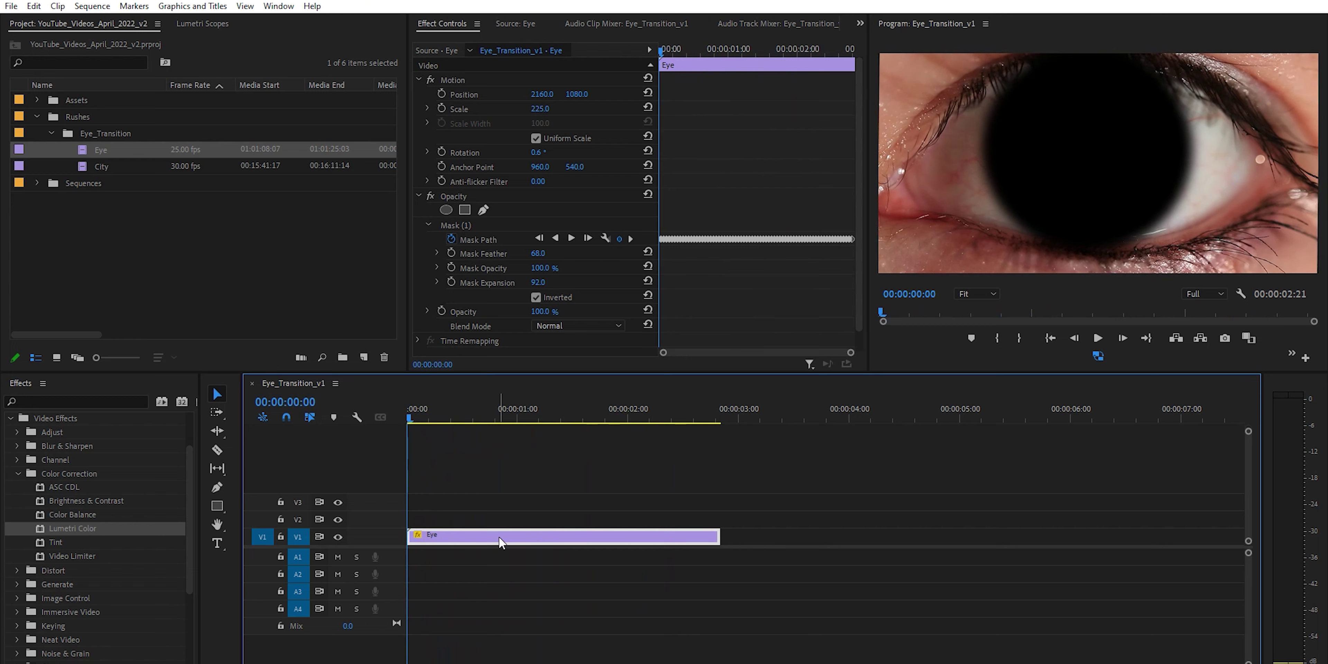
Move the masked Eye clip up to V2 and place the City clip on V1 at the start of the sequence.
drag(499, 540, 490, 525)
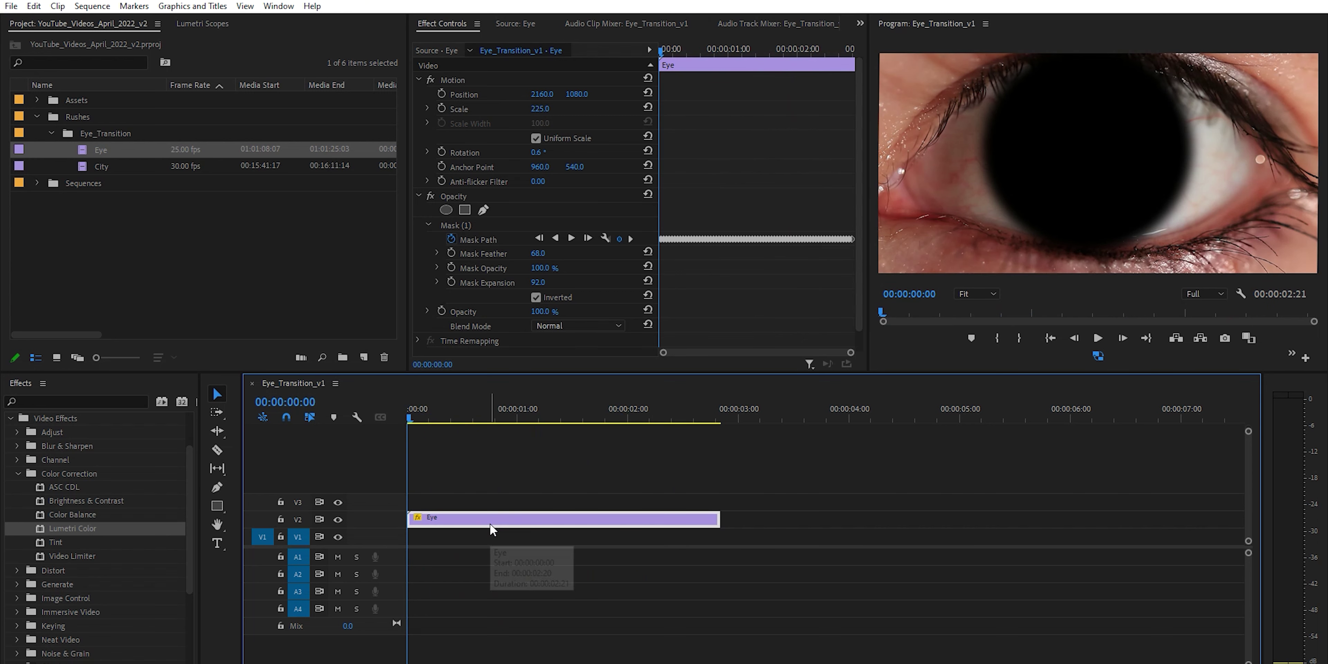
click(83, 168)
drag(83, 172, 421, 551)
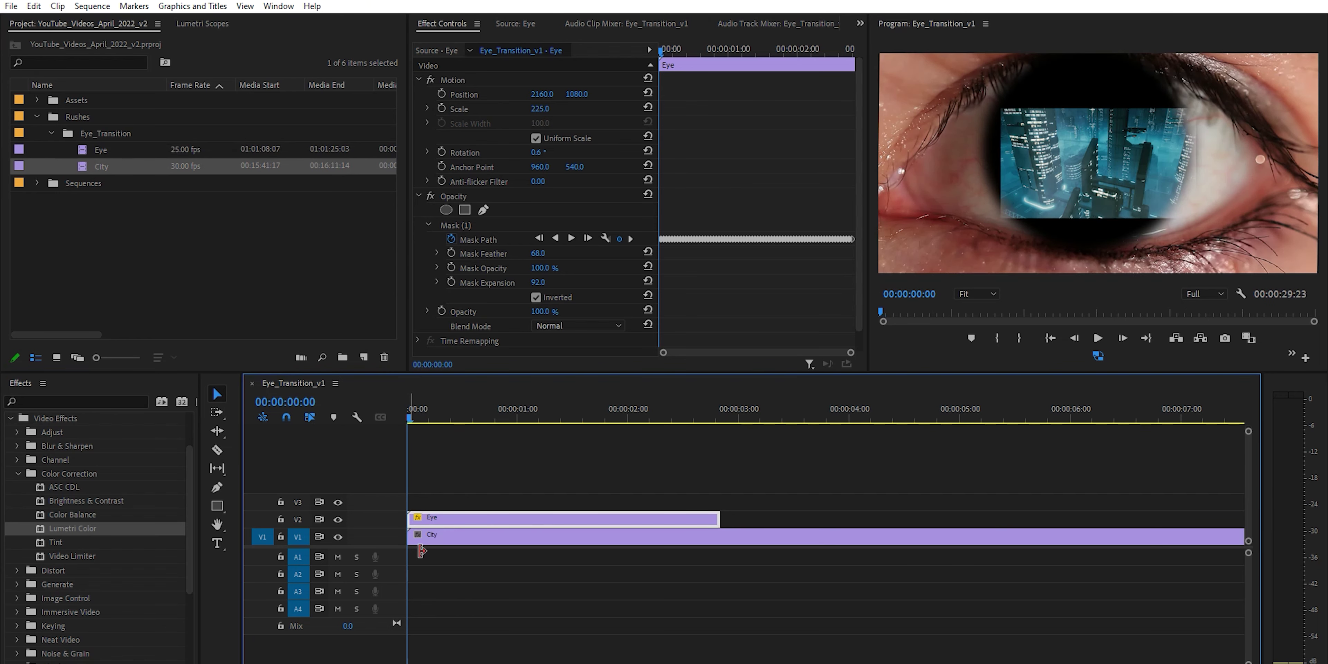
Scale the City clip on V1 up to 205 so it fills the eye opening.
click(462, 538)
key(ctrl+shift+Up)
key(ctrl+shift+Up)
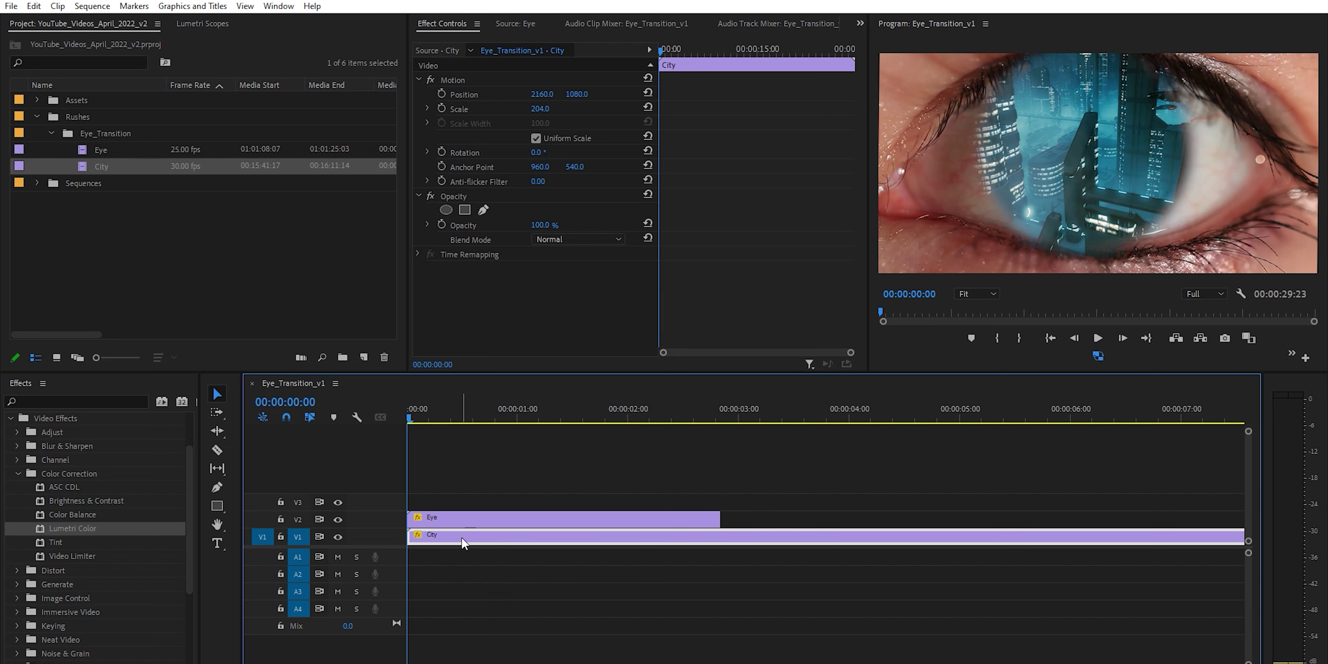
key(ctrl+shift+Up)
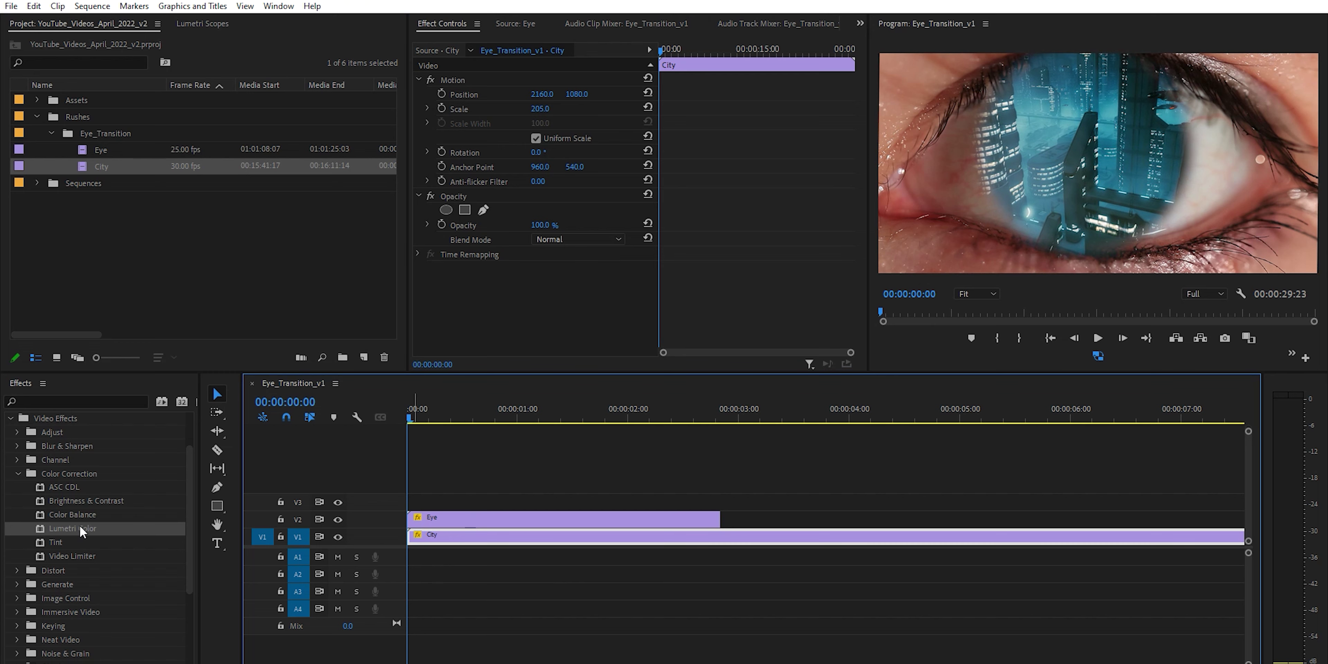
Apply the Camera Blur effect to the City clip and set Percent Blur to 2.
click(18, 446)
drag(46, 426, 576, 527)
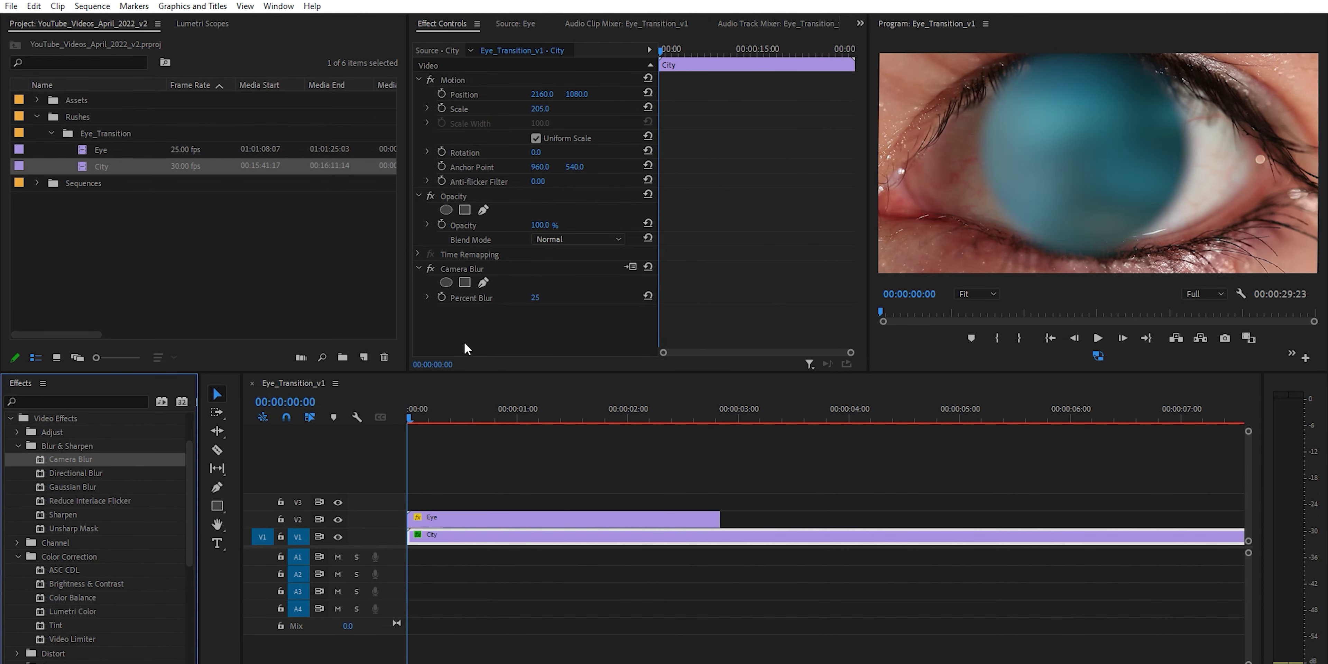
click(537, 300)
text(2)
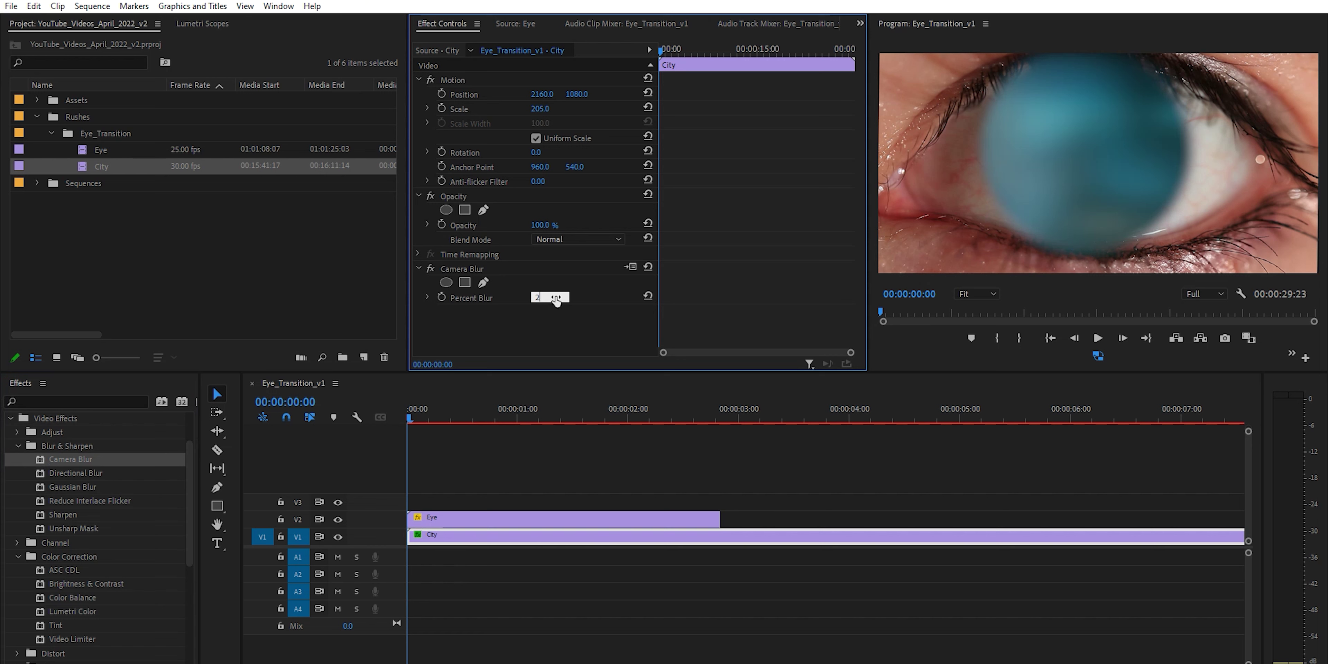
key(Return)
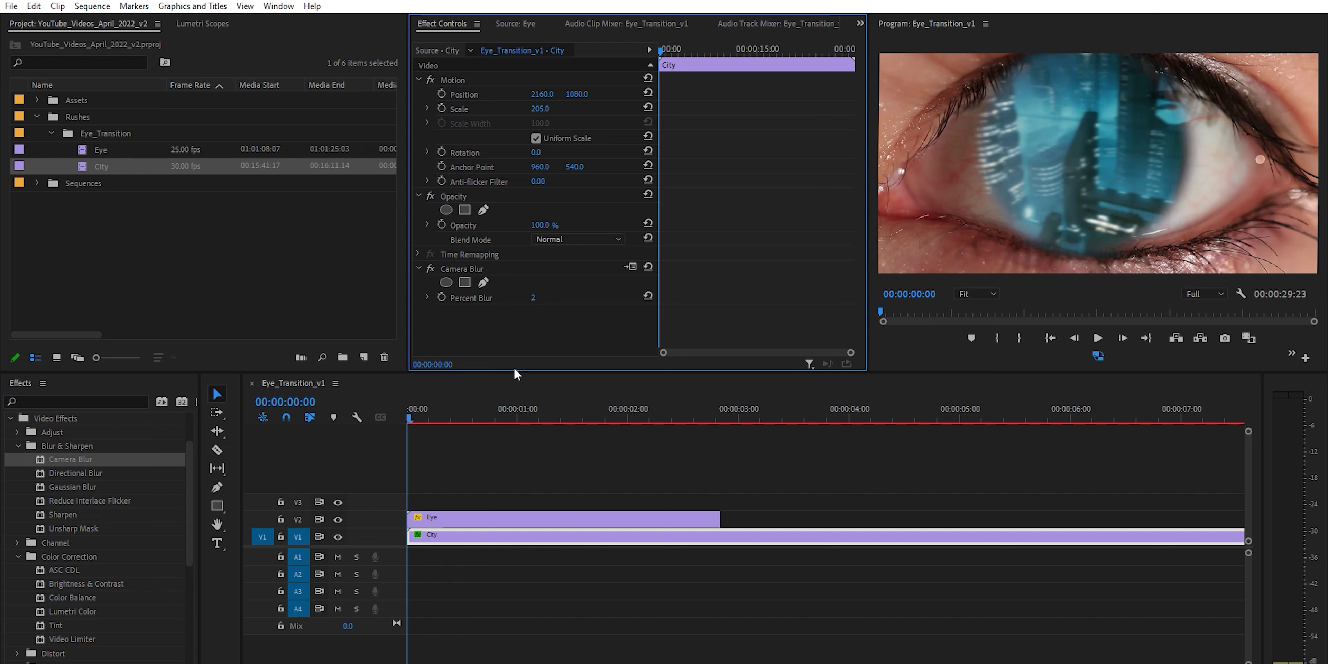
click(513, 471)
Duplicate the Eye clip onto V3 and turn off mask inversion on the copy.
click(498, 522)
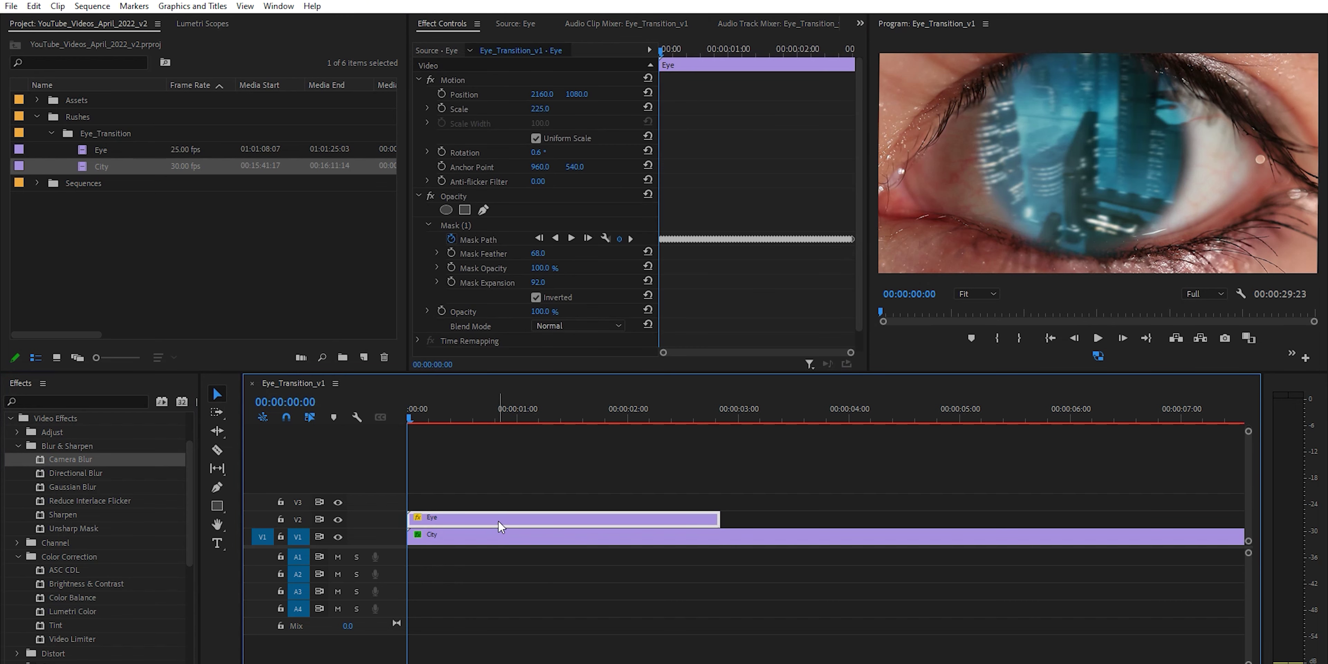
drag(498, 521, 498, 507)
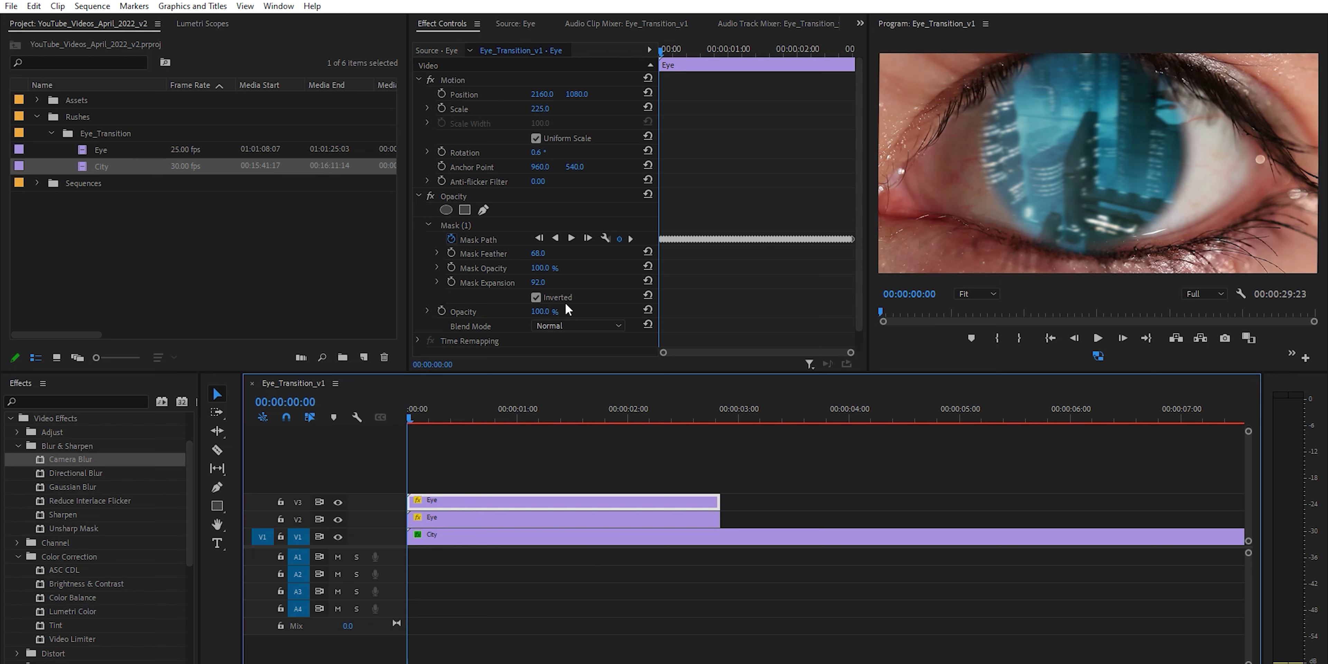
click(536, 297)
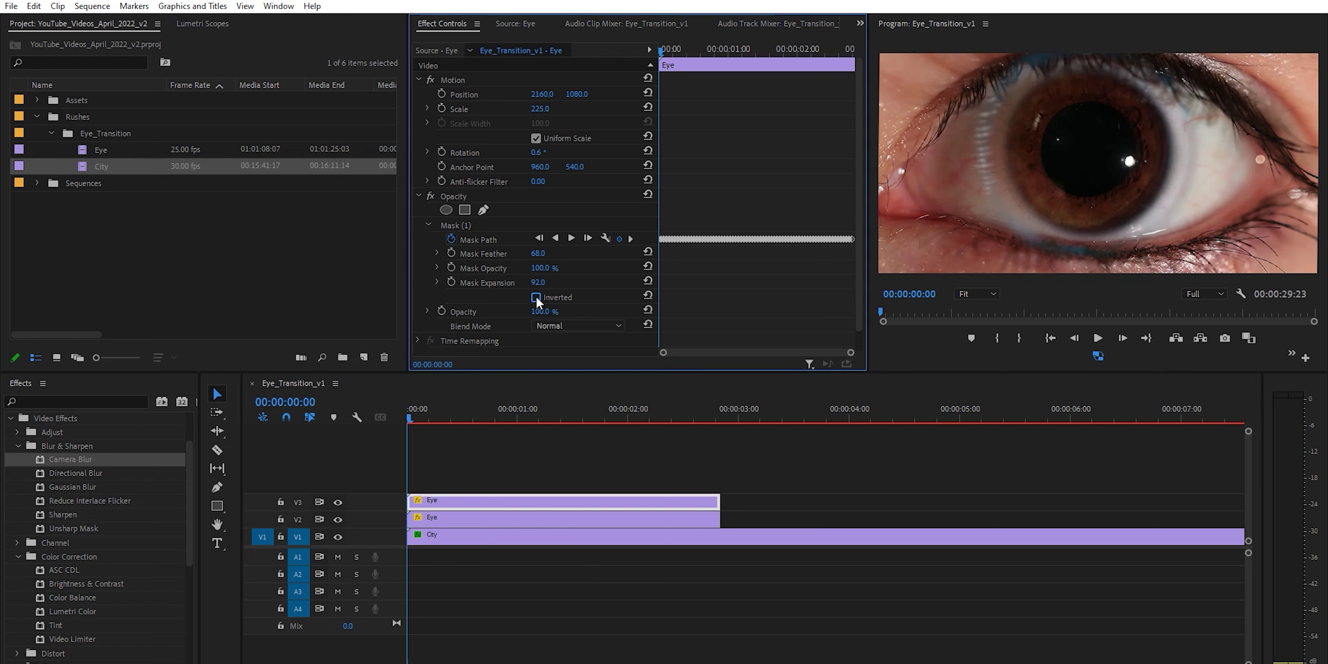
click(482, 504)
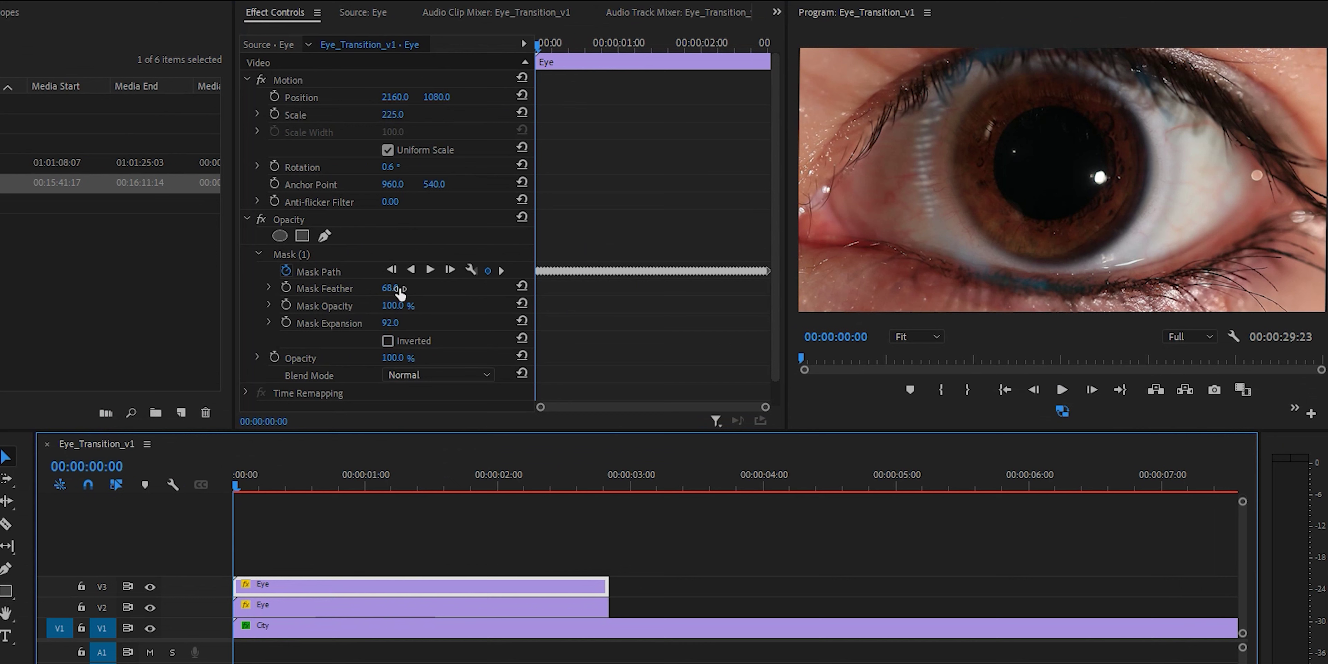
On the V3 Eye clip, set the mask feather to 33, mask expansion to 146 and clip opacity to 97%.
click(401, 290)
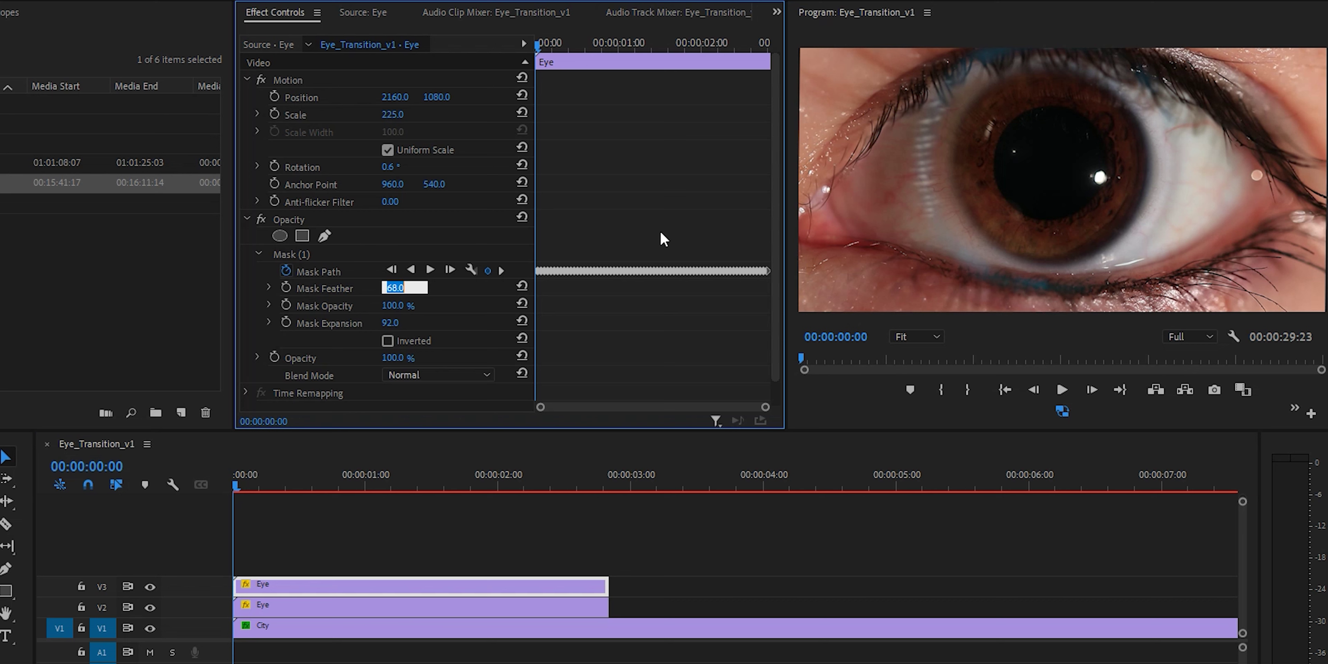
click(454, 297)
drag(396, 290, 369, 290)
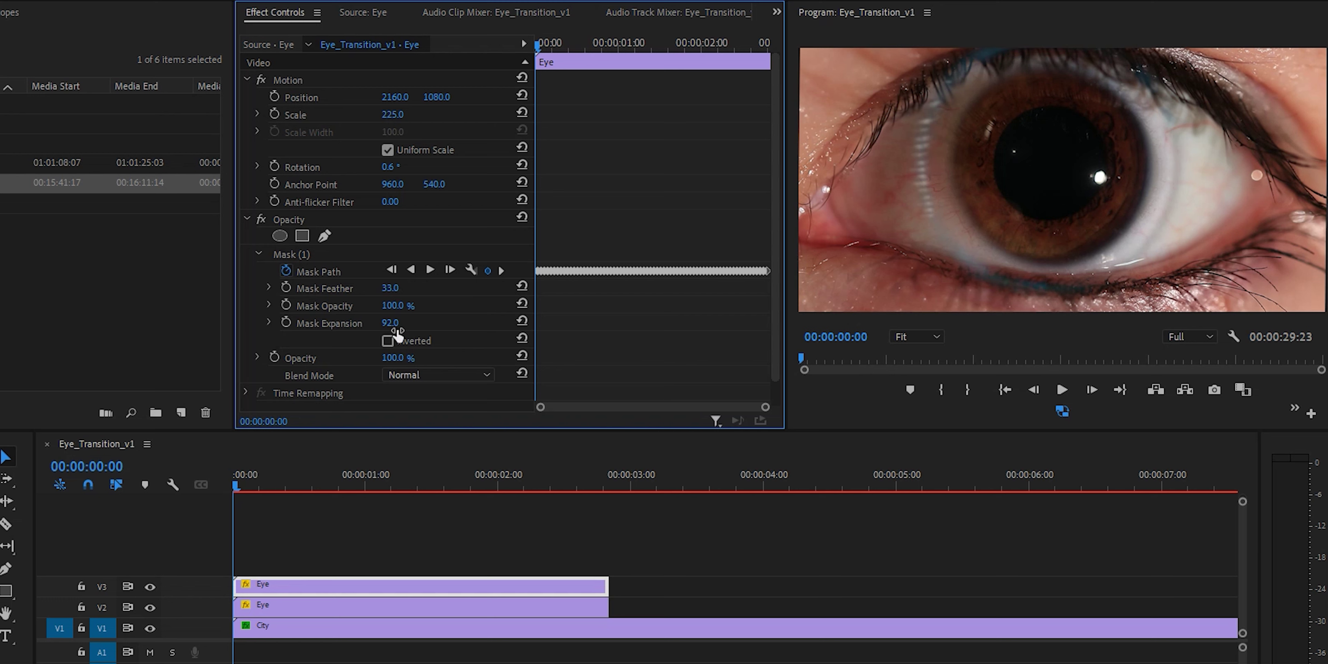
drag(397, 329, 432, 329)
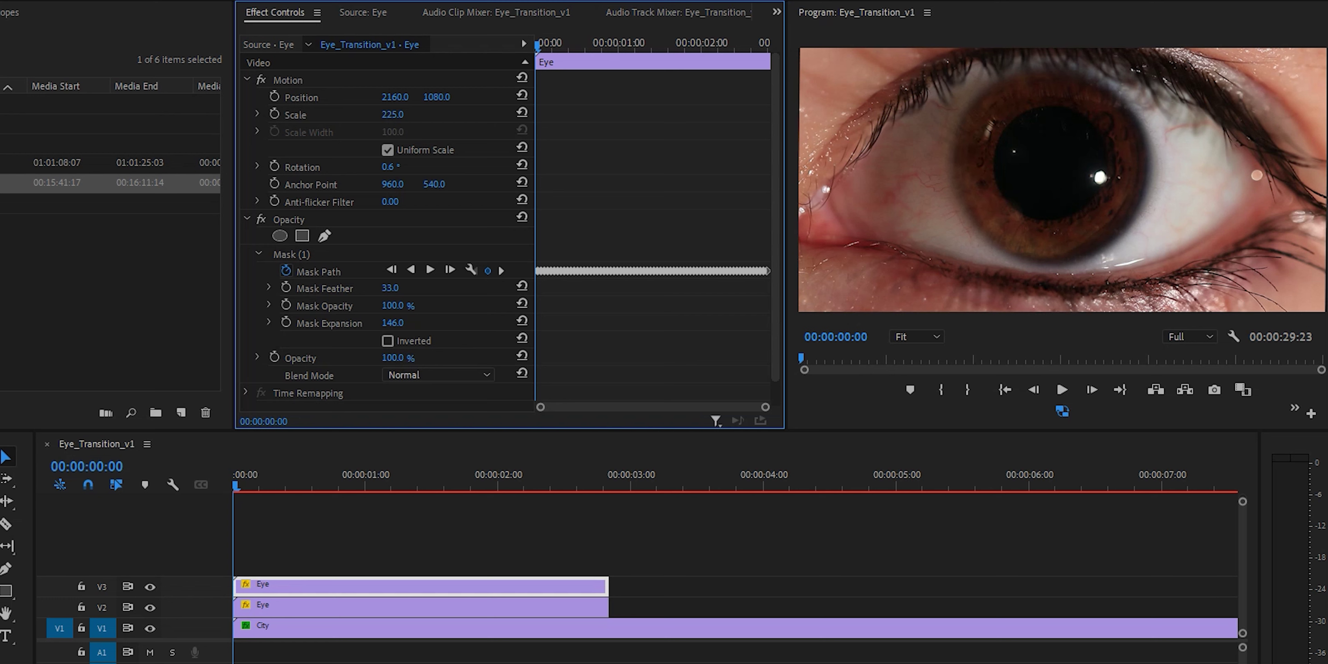
drag(392, 358, 389, 358)
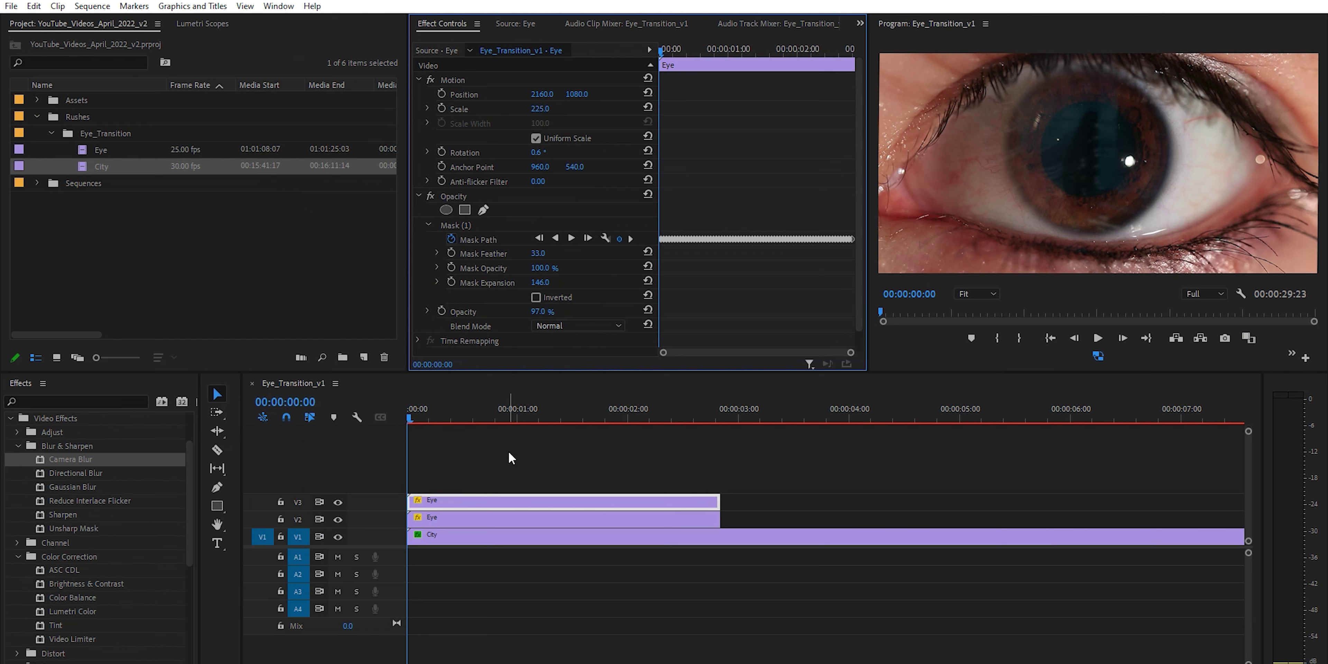
Cut the City clip on V1 where the Eye clips end and delete the part after the cut.
key(c)
click(722, 538)
key(v)
click(781, 538)
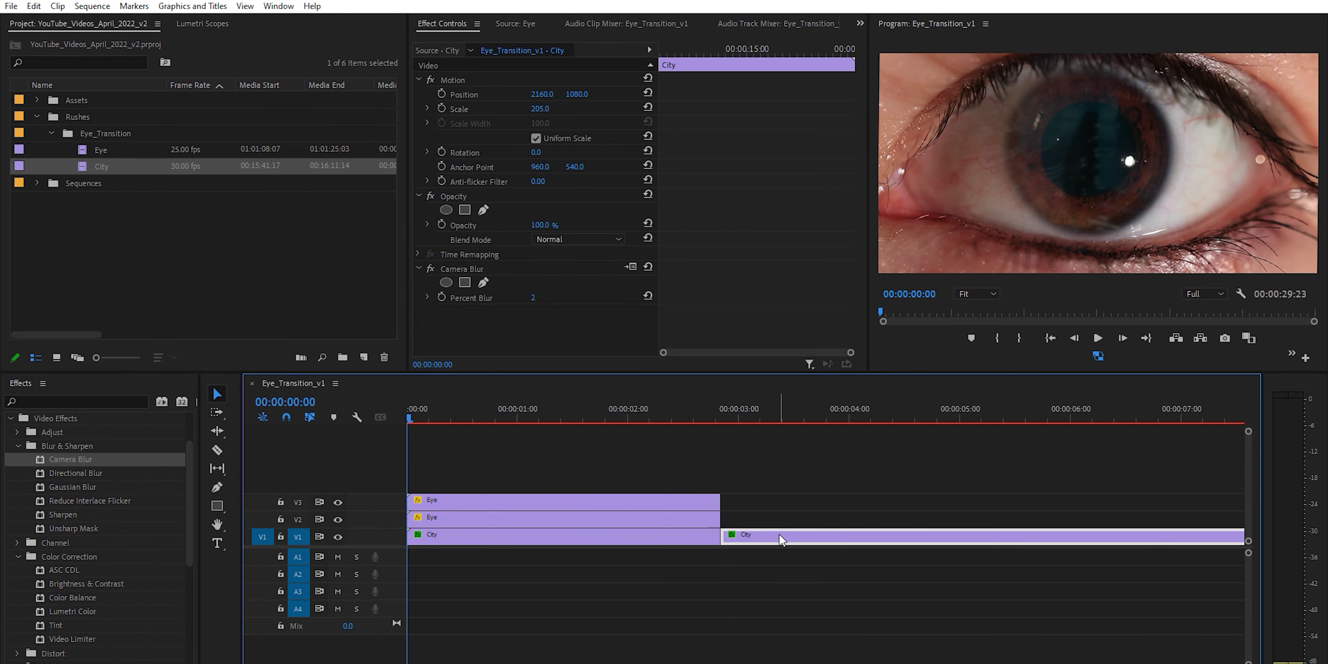
key(Delete)
Duplicate the trimmed City clip onto a new V4 track above the Eye clips.
click(654, 541)
drag(645, 541, 618, 490)
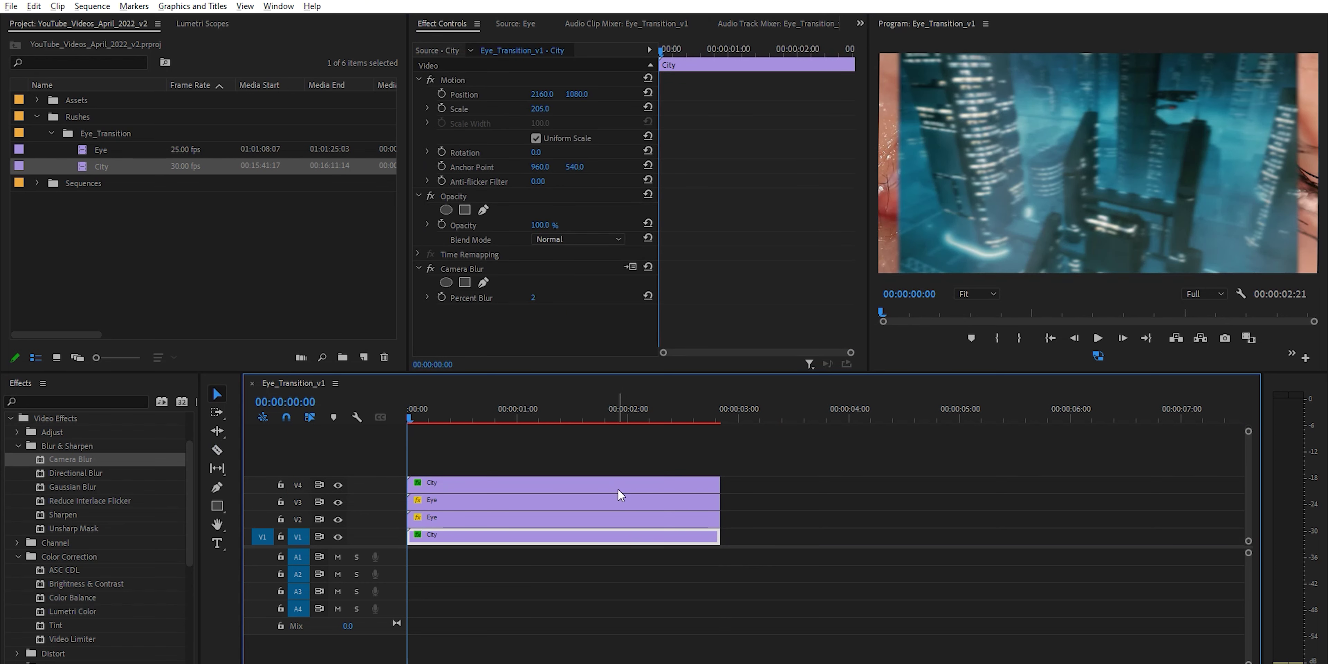
Add an ellipse mask to the V4 City clip, stretch it to cover the iris, and compare the view with V4 hidden and shown.
click(550, 482)
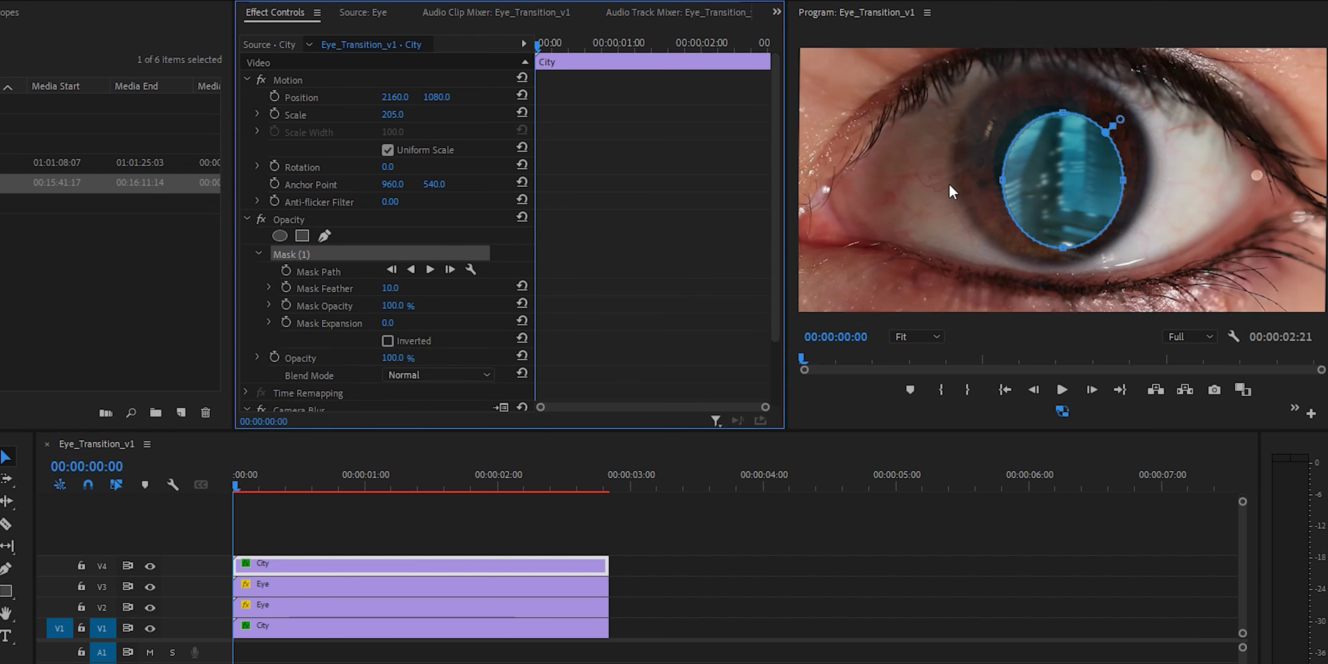
click(1063, 112)
drag(1064, 114, 1063, 68)
drag(1003, 157, 952, 167)
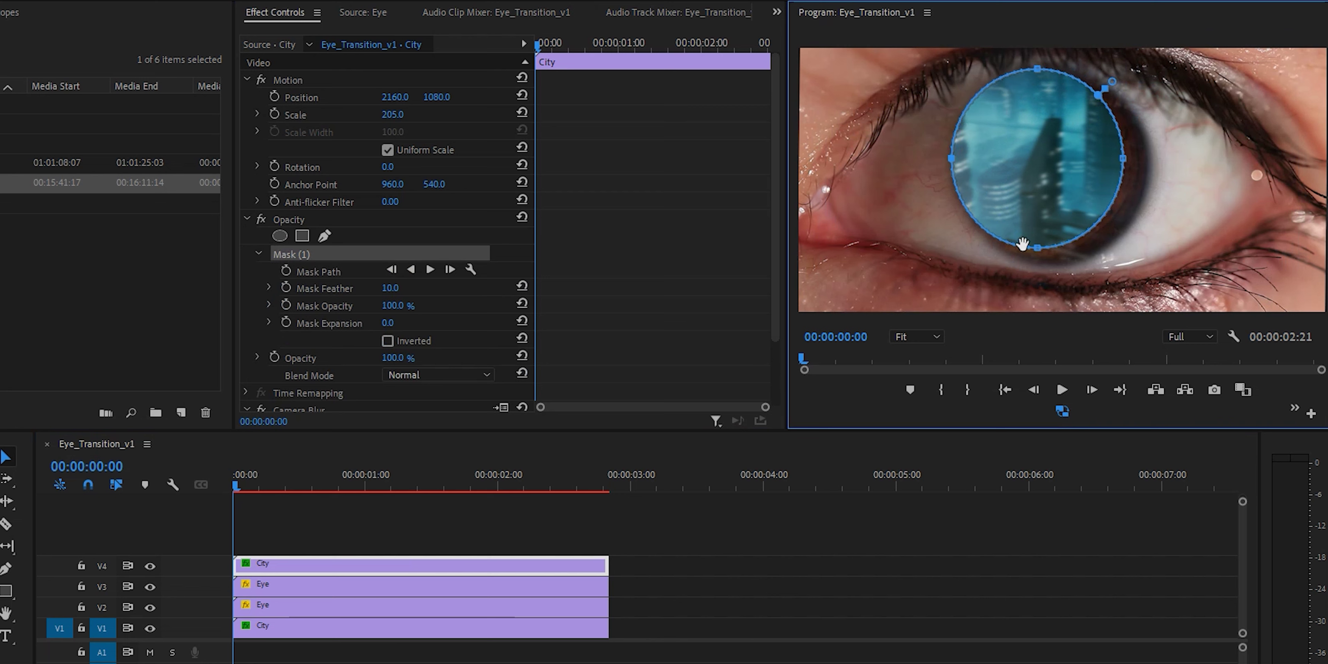
drag(1039, 249, 1039, 258)
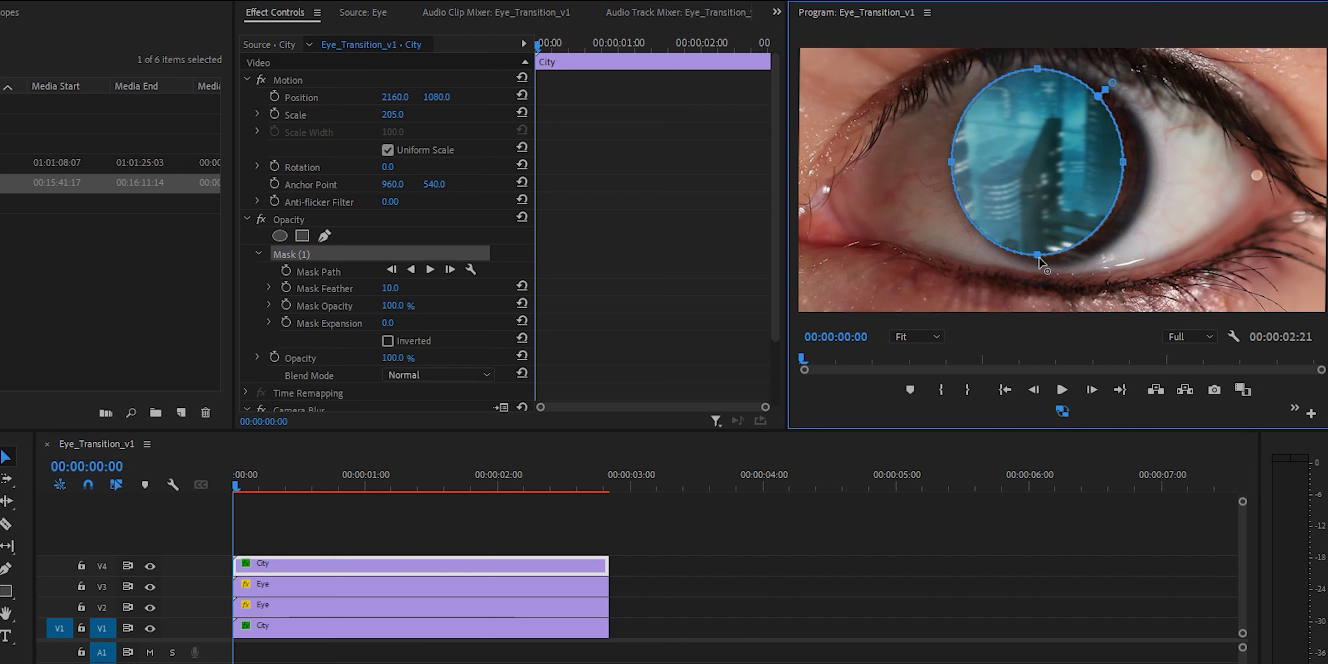
drag(1124, 163, 1150, 167)
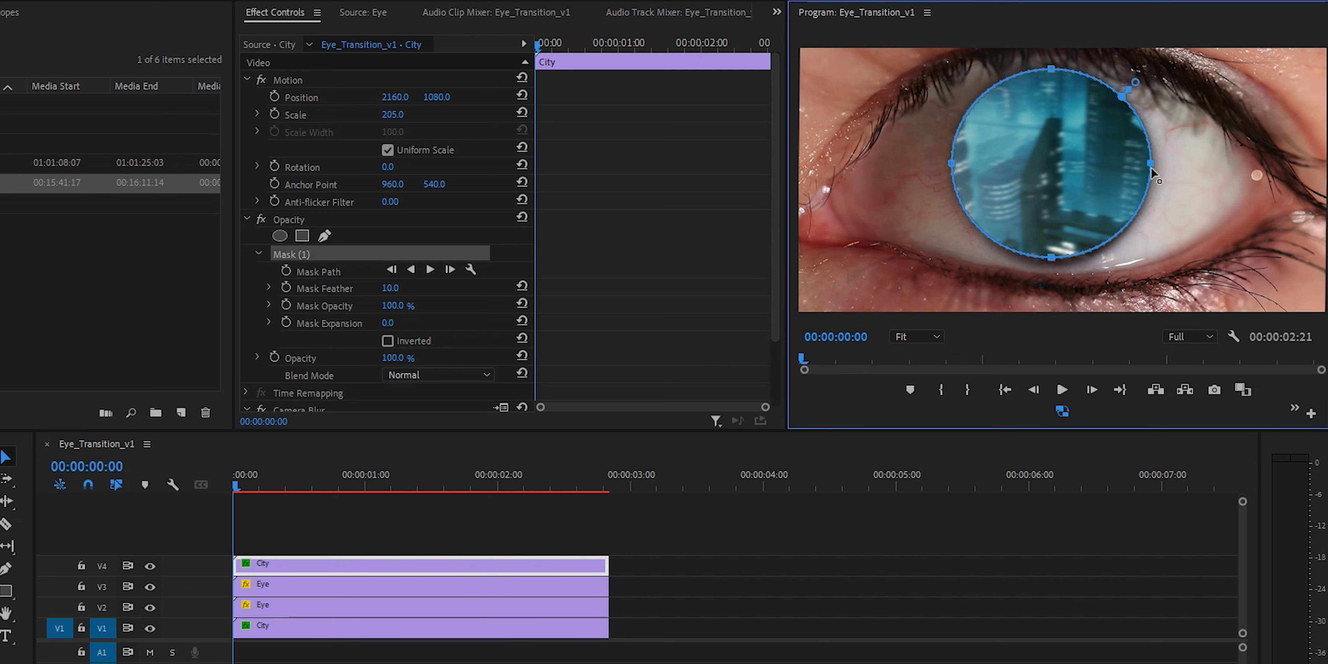
click(150, 566)
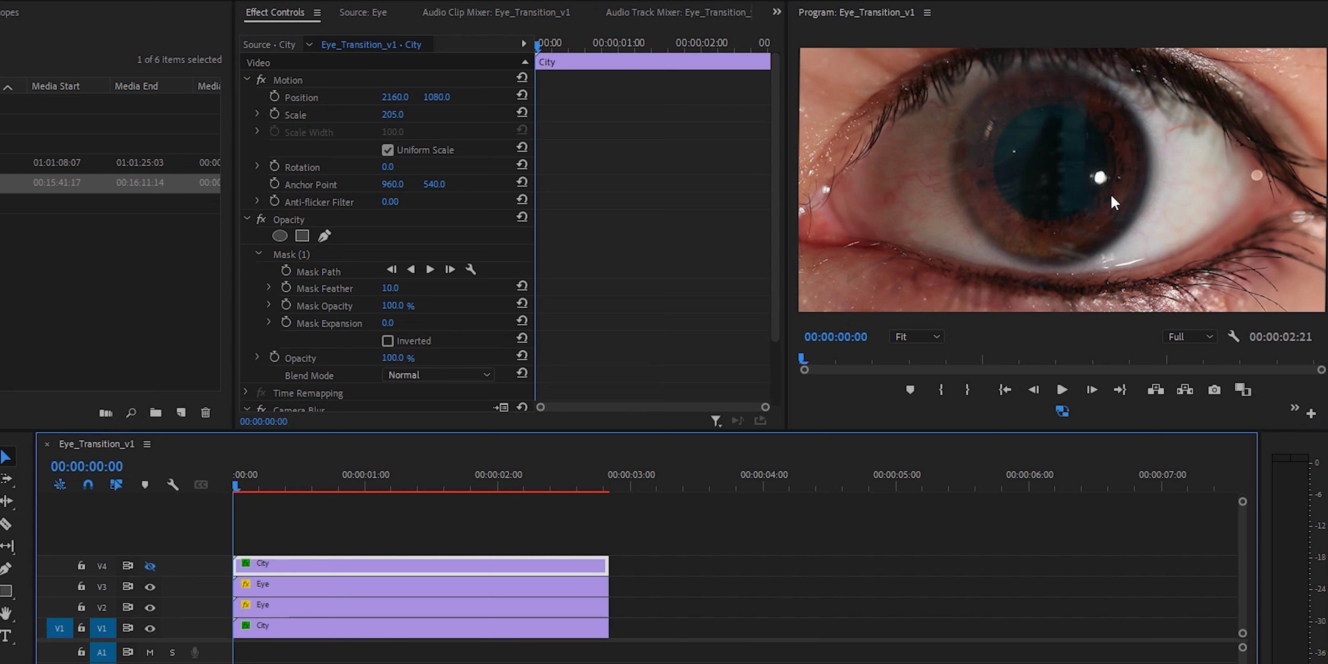
click(149, 566)
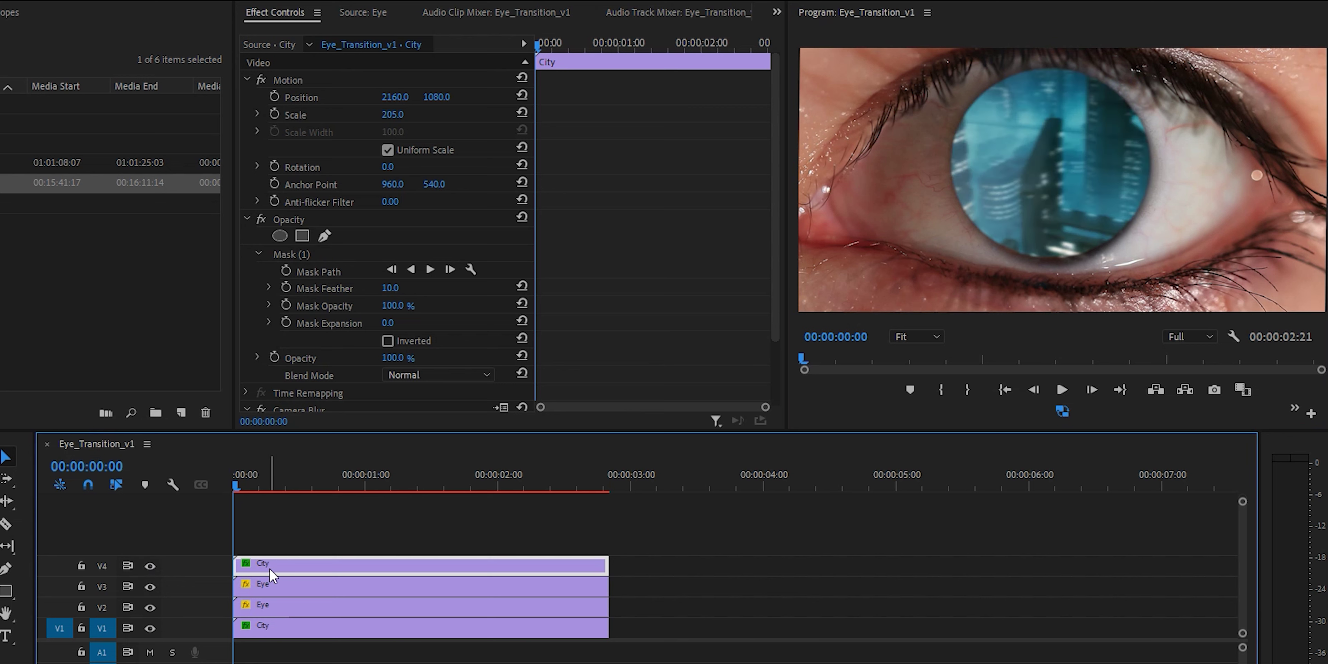
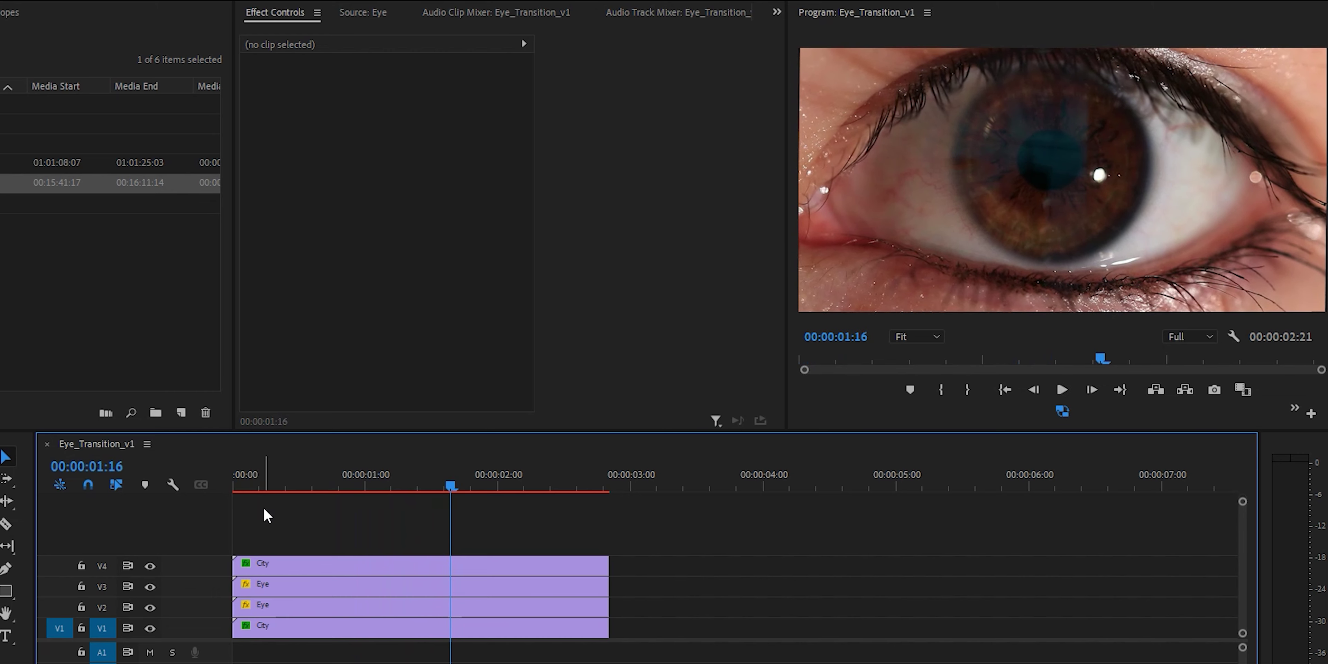
Play back the layered eye composite and nest all four clips into a sequence named Eye_Base.
click(246, 480)
key(space)
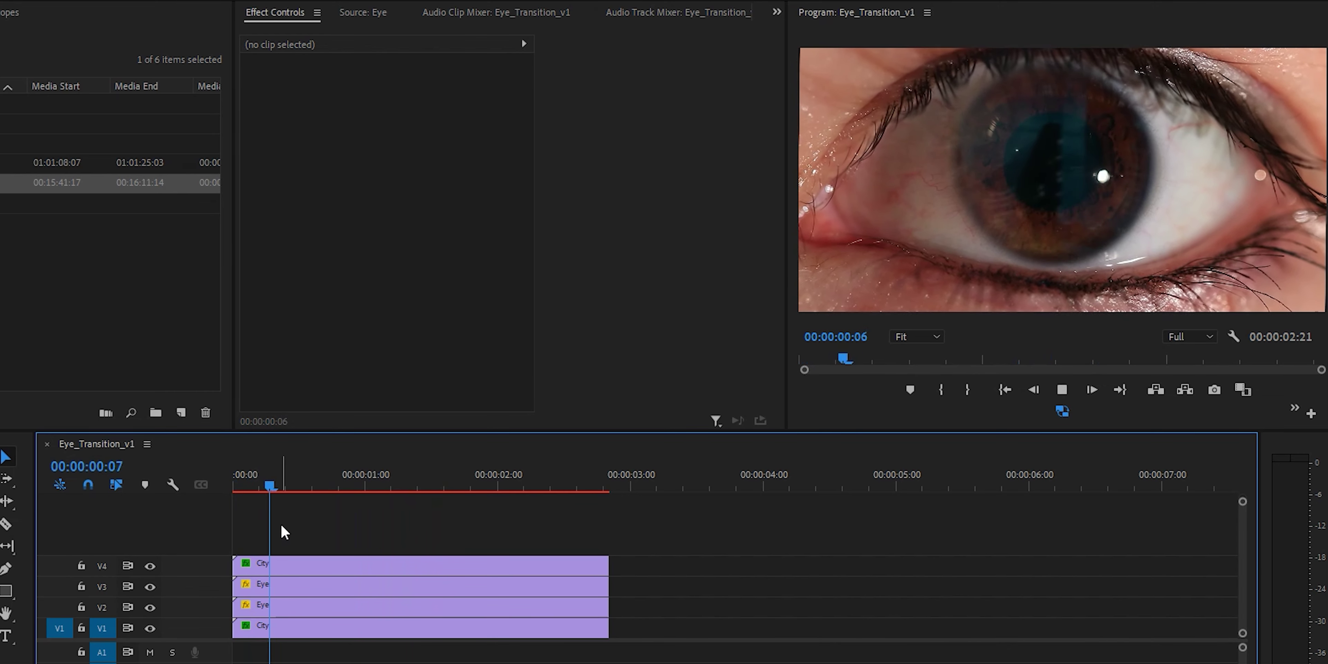
key(space)
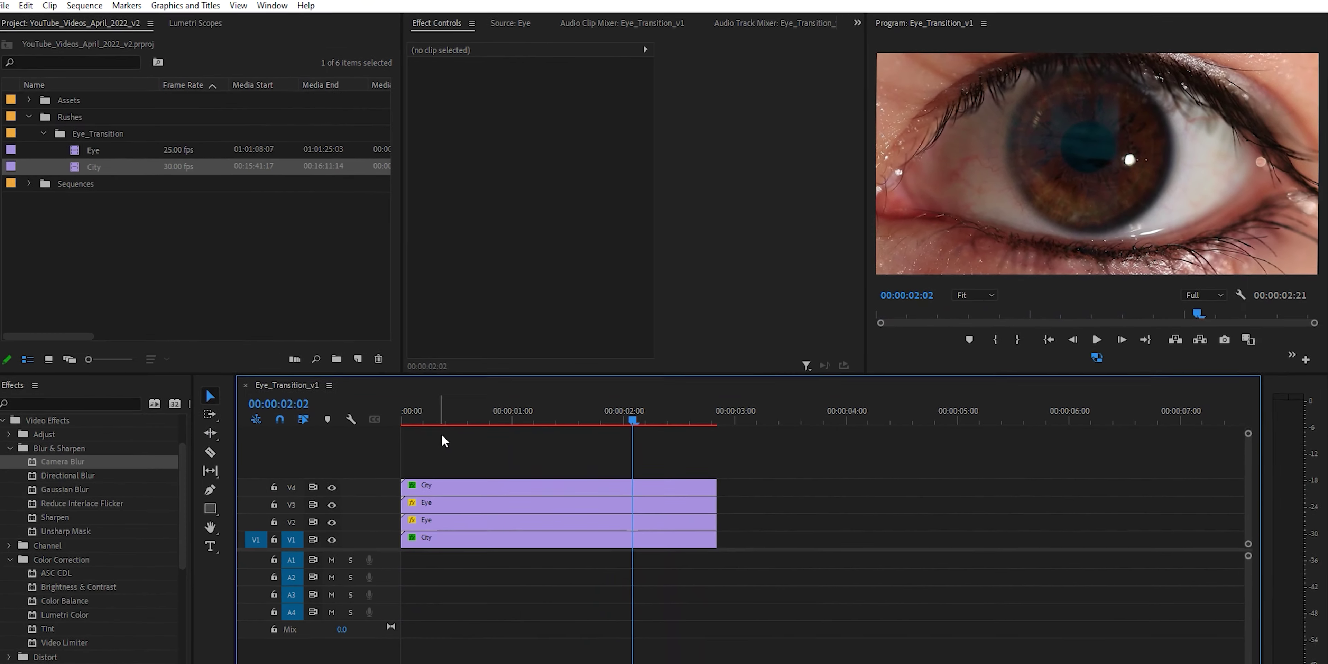
click(402, 422)
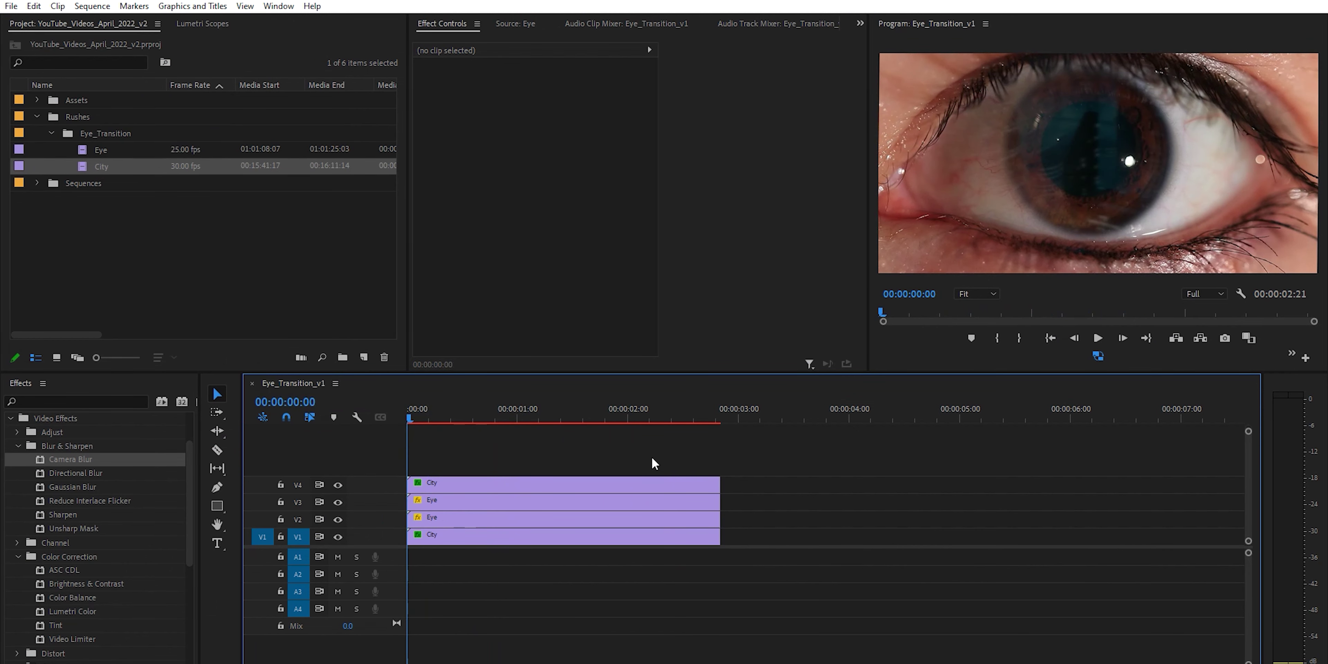
drag(758, 459, 511, 535)
right_click(512, 535)
click(574, 378)
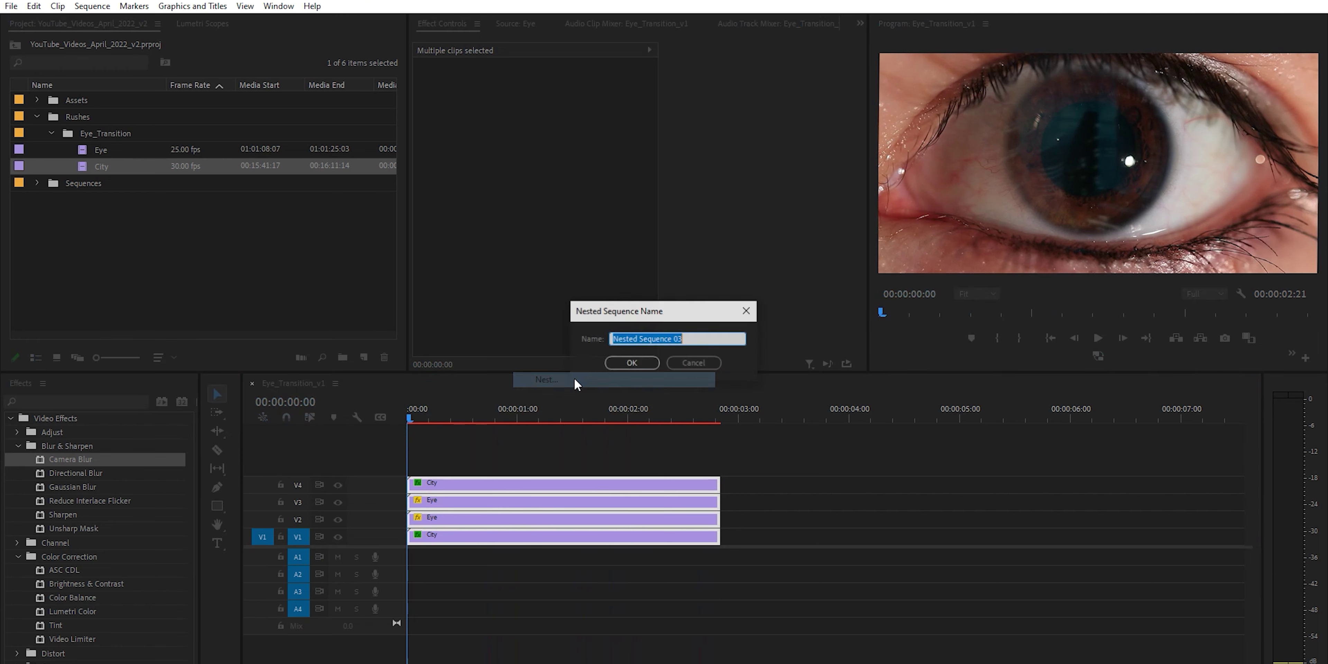
text(Eye_Base)
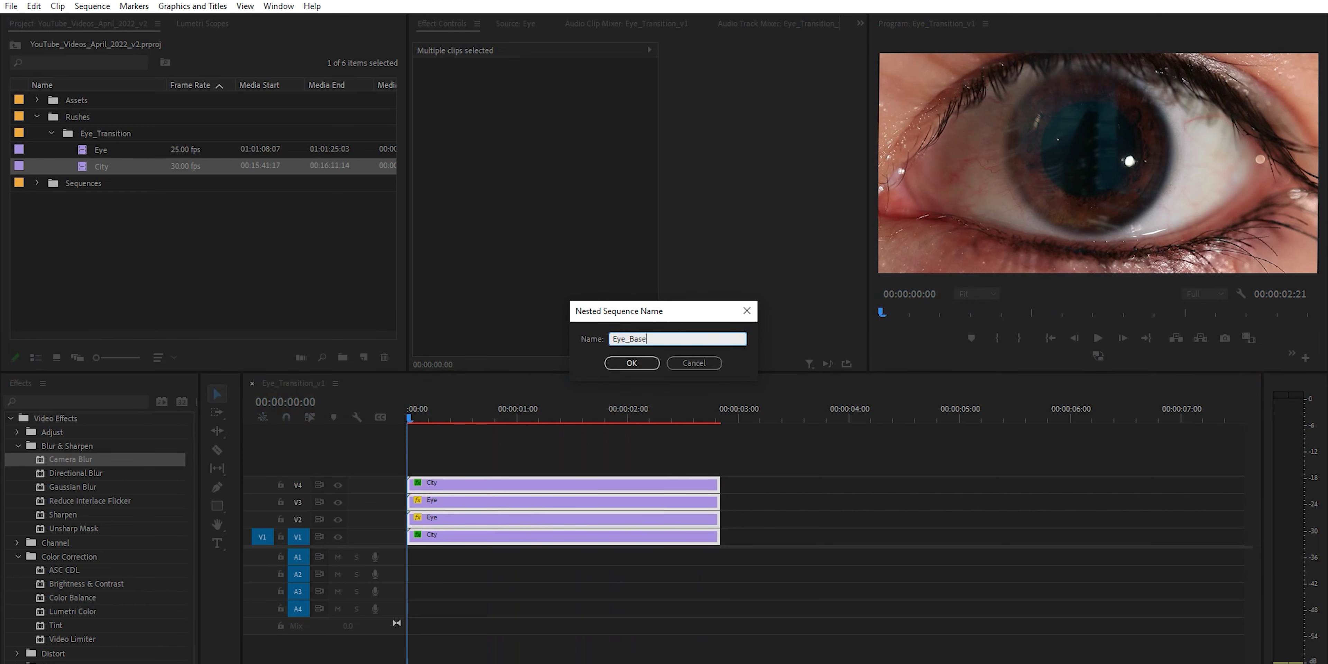
click(645, 367)
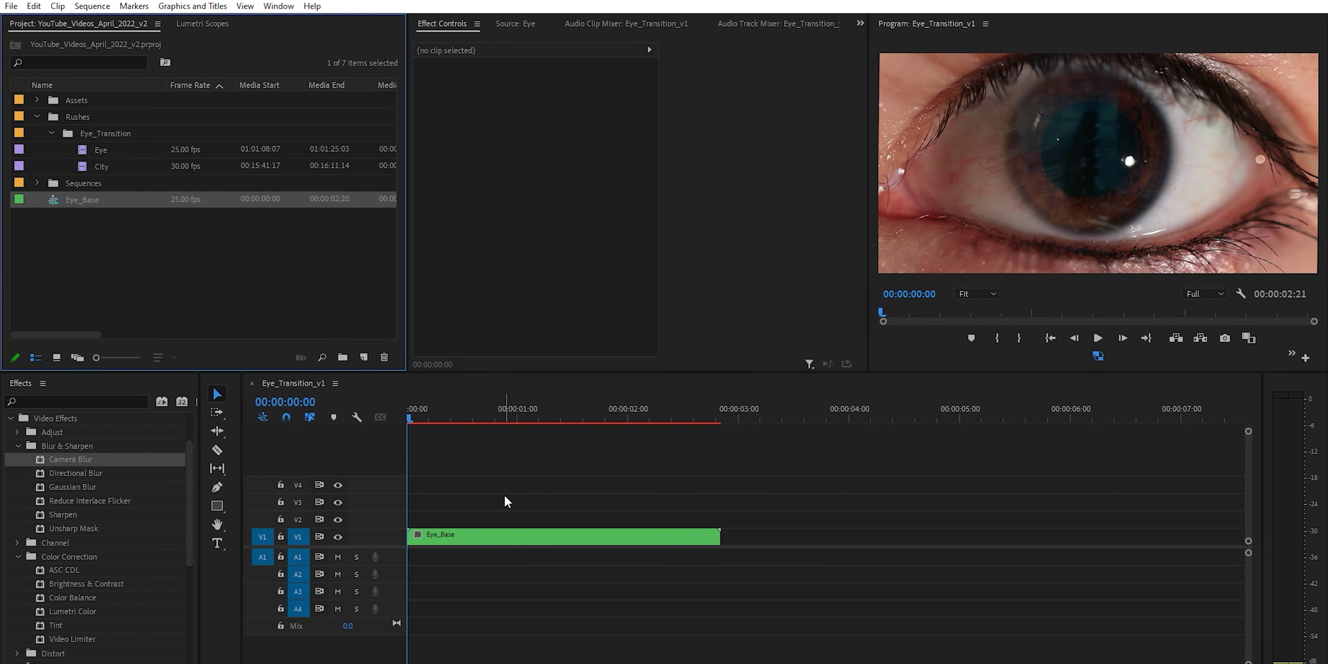
Move the Eye_Base nest from V1 up to V2.
click(500, 537)
drag(500, 535, 499, 524)
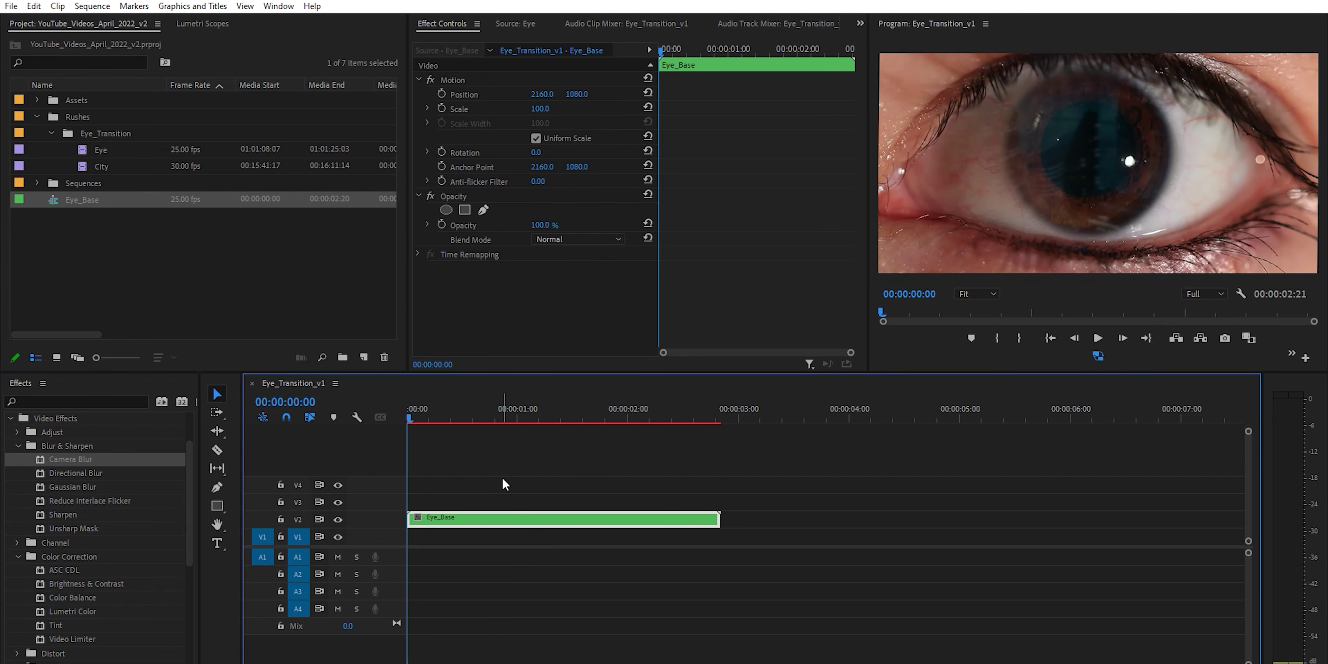
click(501, 477)
Copy the V1 City clip from inside Eye_Base onto V1 at the start of Eye_Transition_v1 and extend its end to about 7 seconds.
double_click(500, 520)
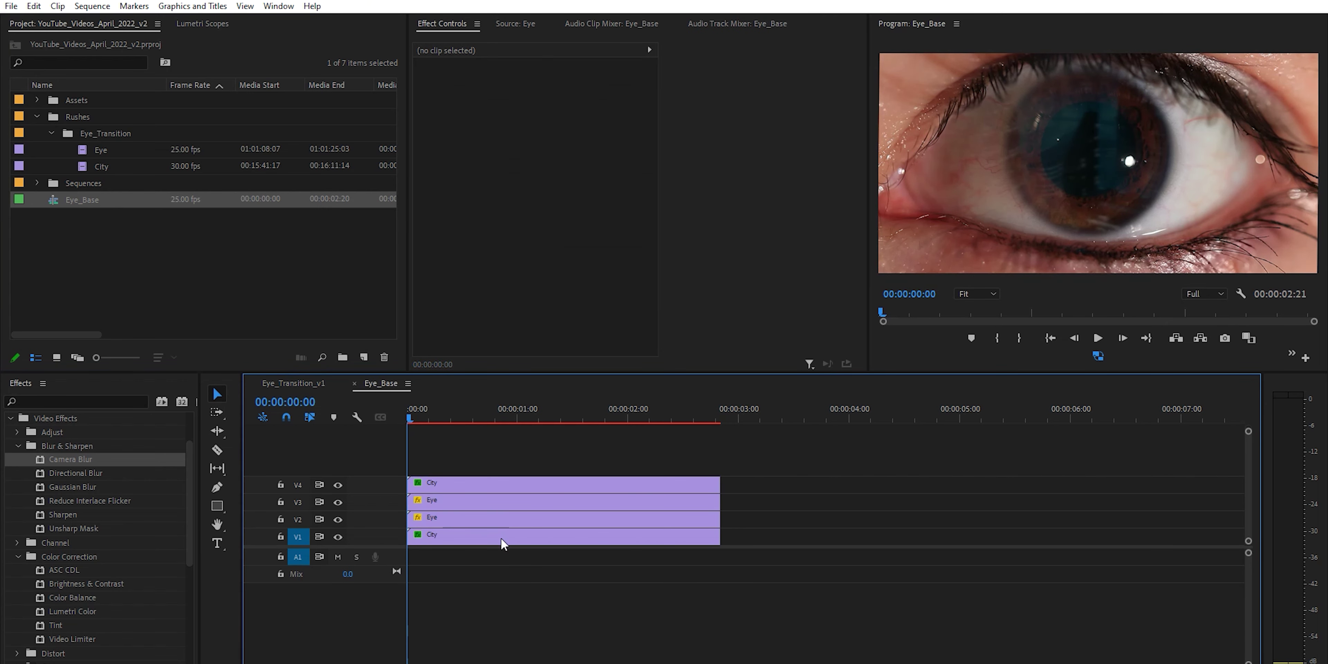
click(501, 538)
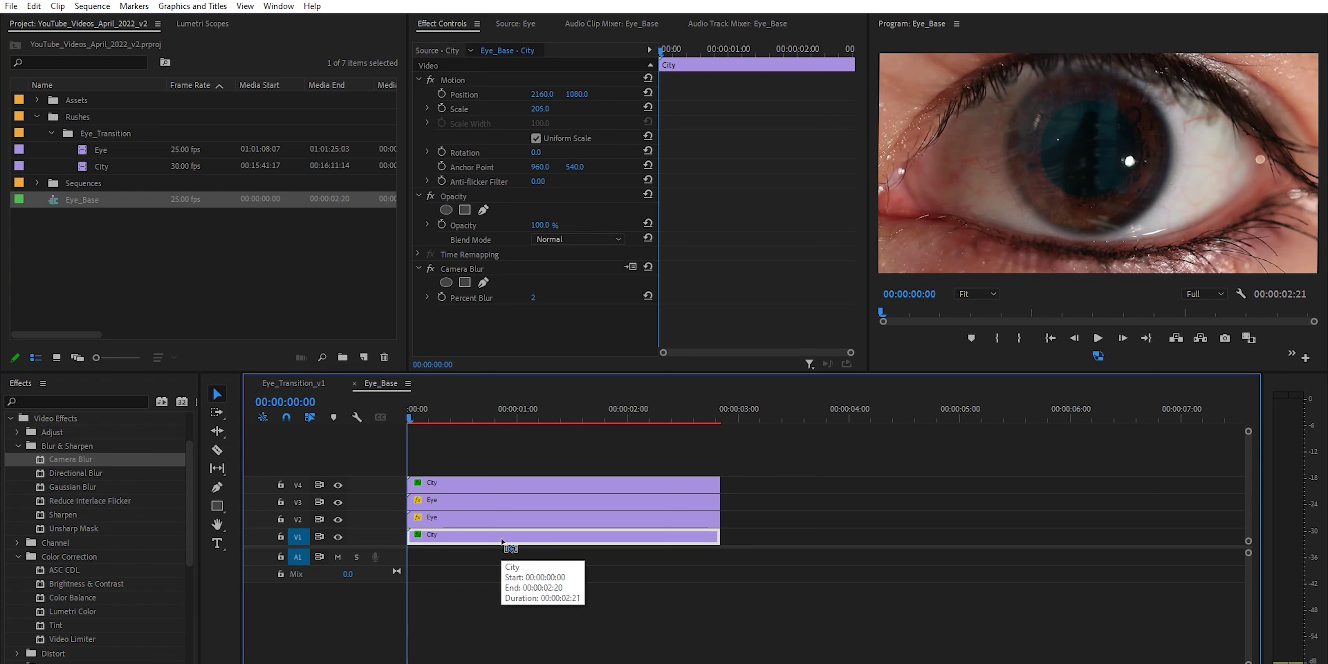
click(293, 387)
click(748, 416)
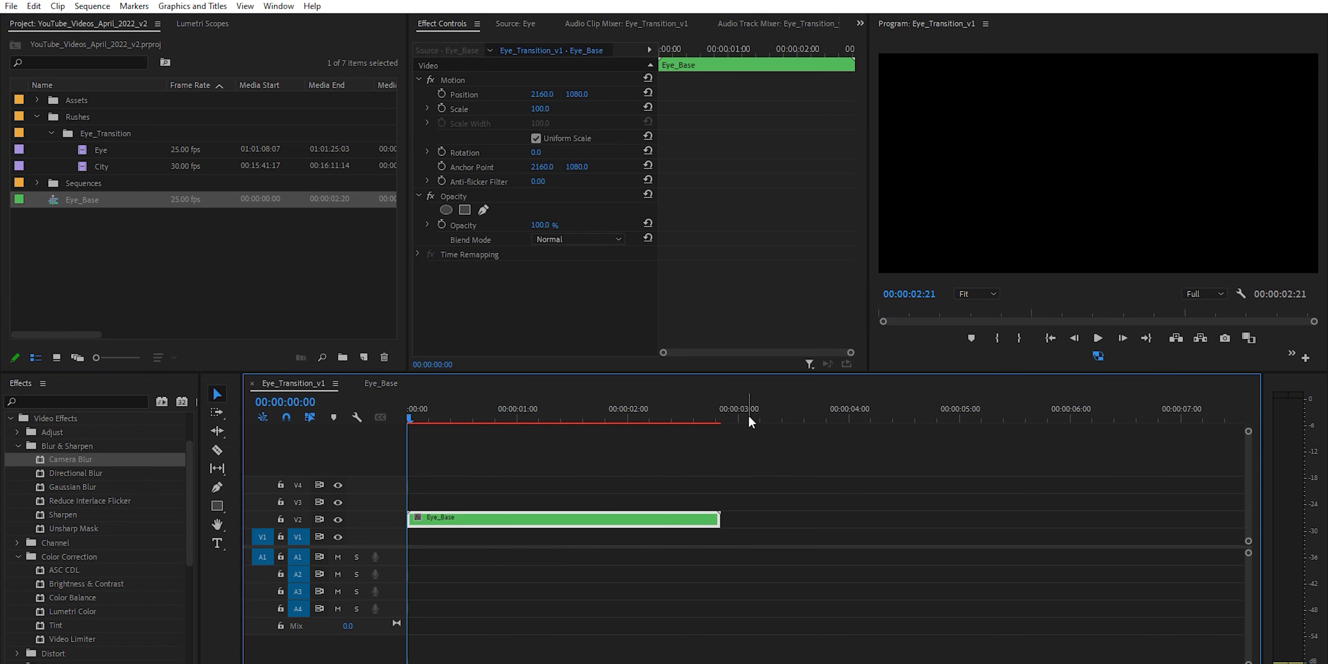
key(ctrl+v)
drag(836, 537, 484, 542)
drag(720, 539, 1194, 559)
Trim the start of the V1 City clip to 00:00:01:11.
drag(472, 416, 512, 420)
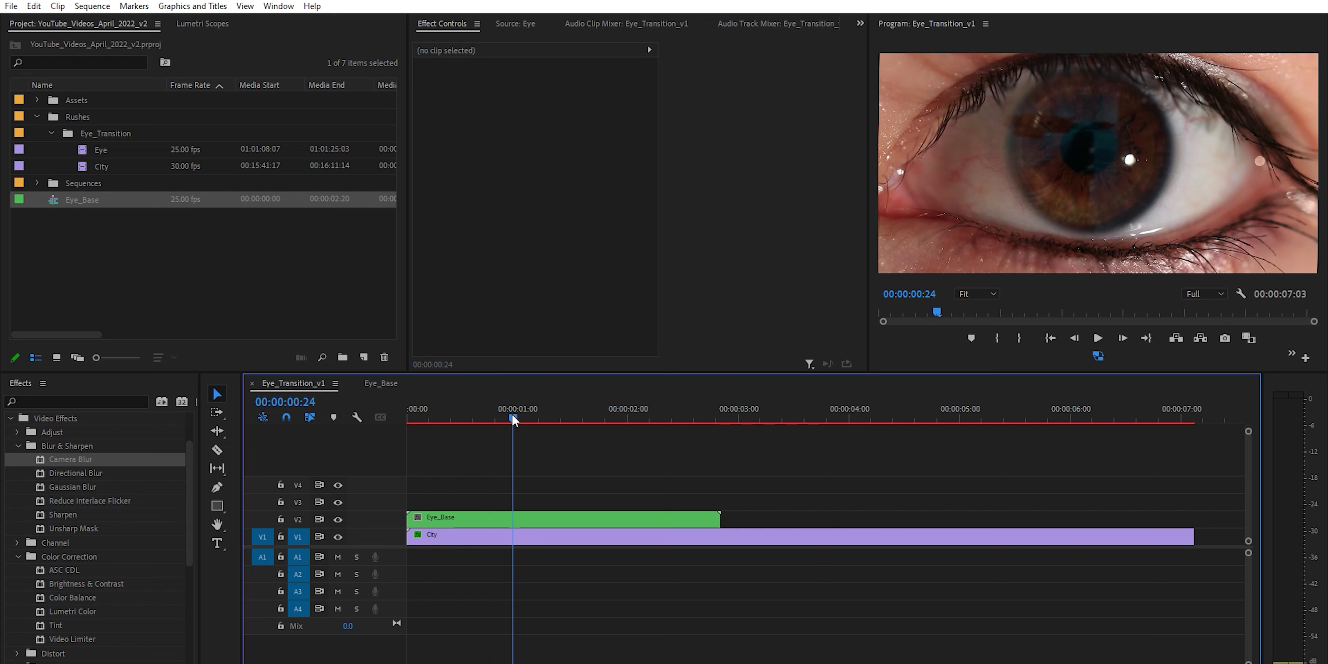
drag(515, 420, 565, 420)
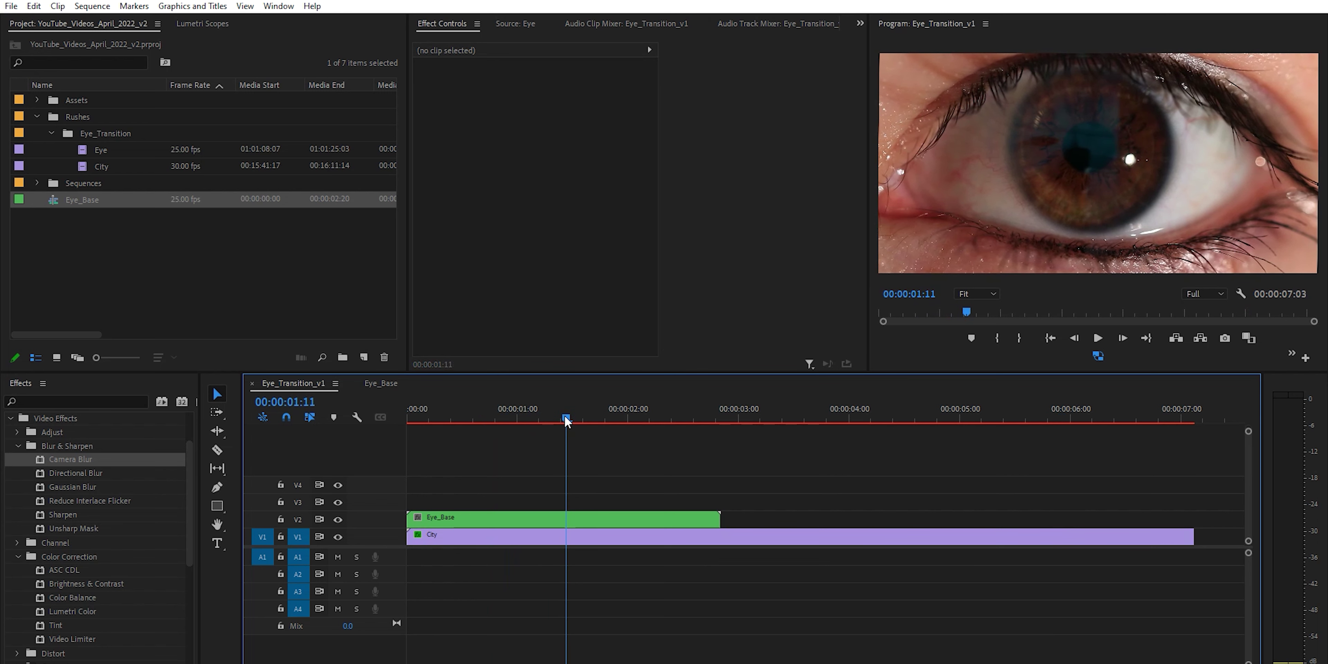
click(590, 536)
drag(423, 547, 586, 552)
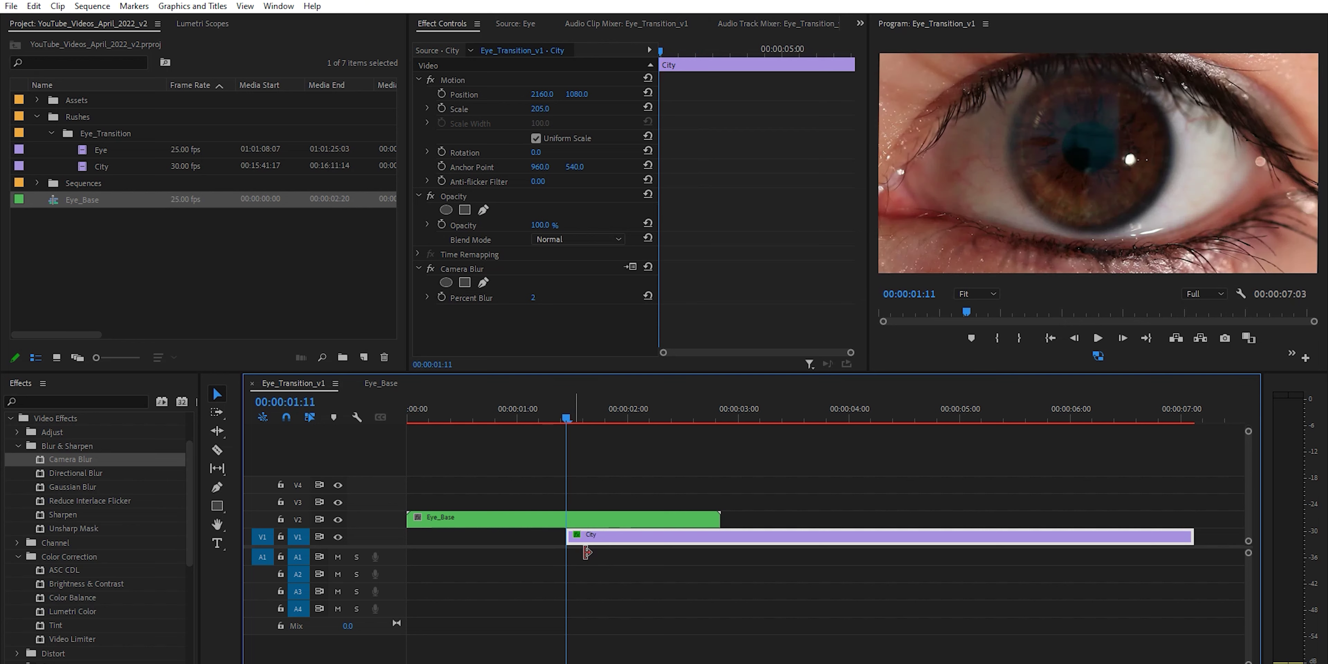
Set Position and Scale keyframes on the Eye_Base clip at 00:00:00:00 and 00:00:01:10.
click(535, 519)
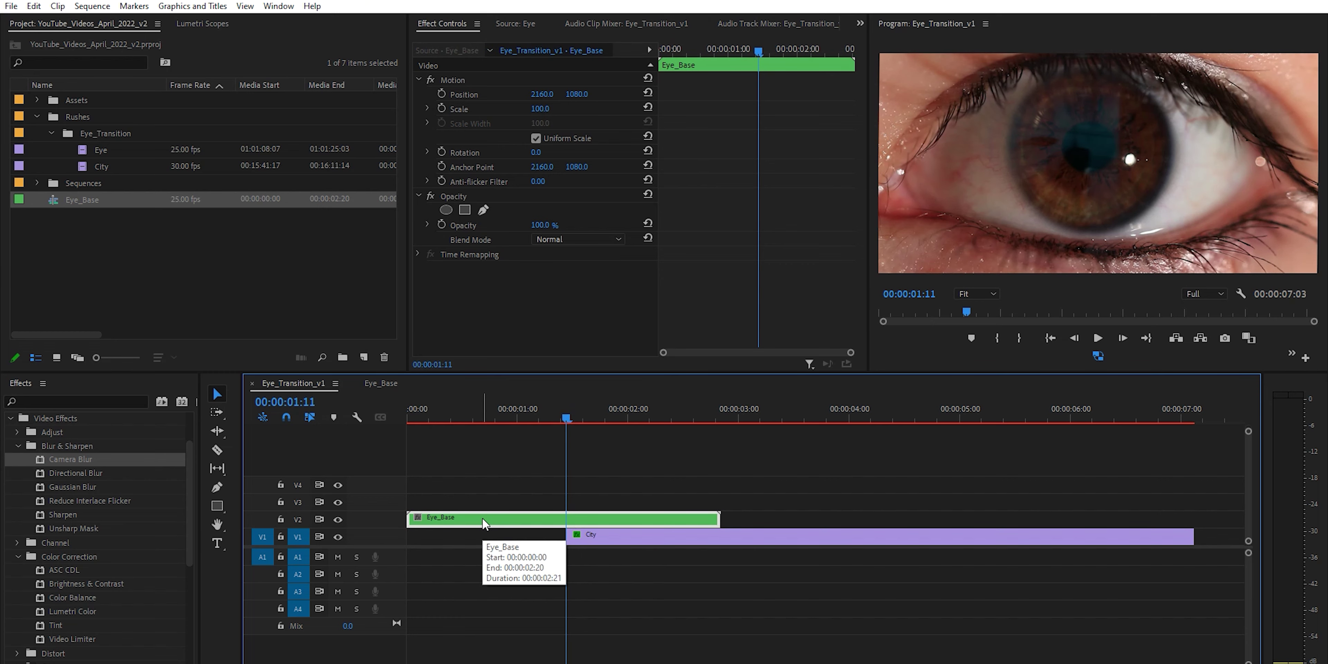
drag(448, 416, 388, 428)
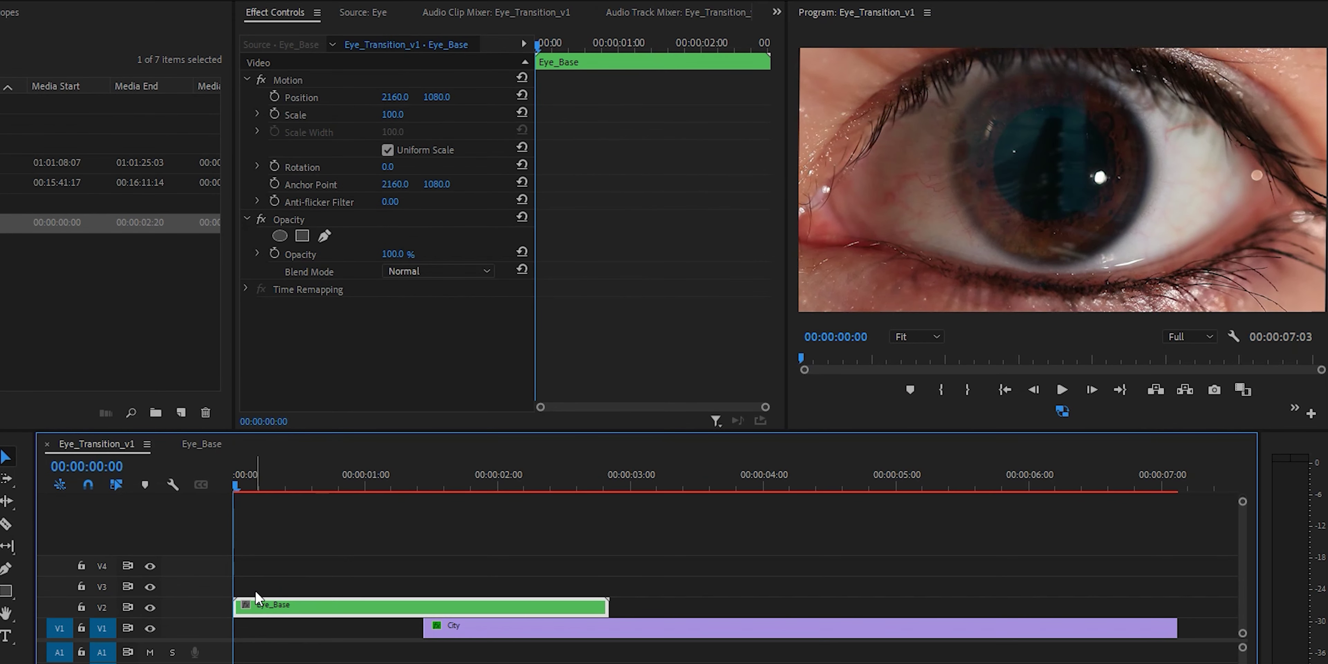
click(274, 114)
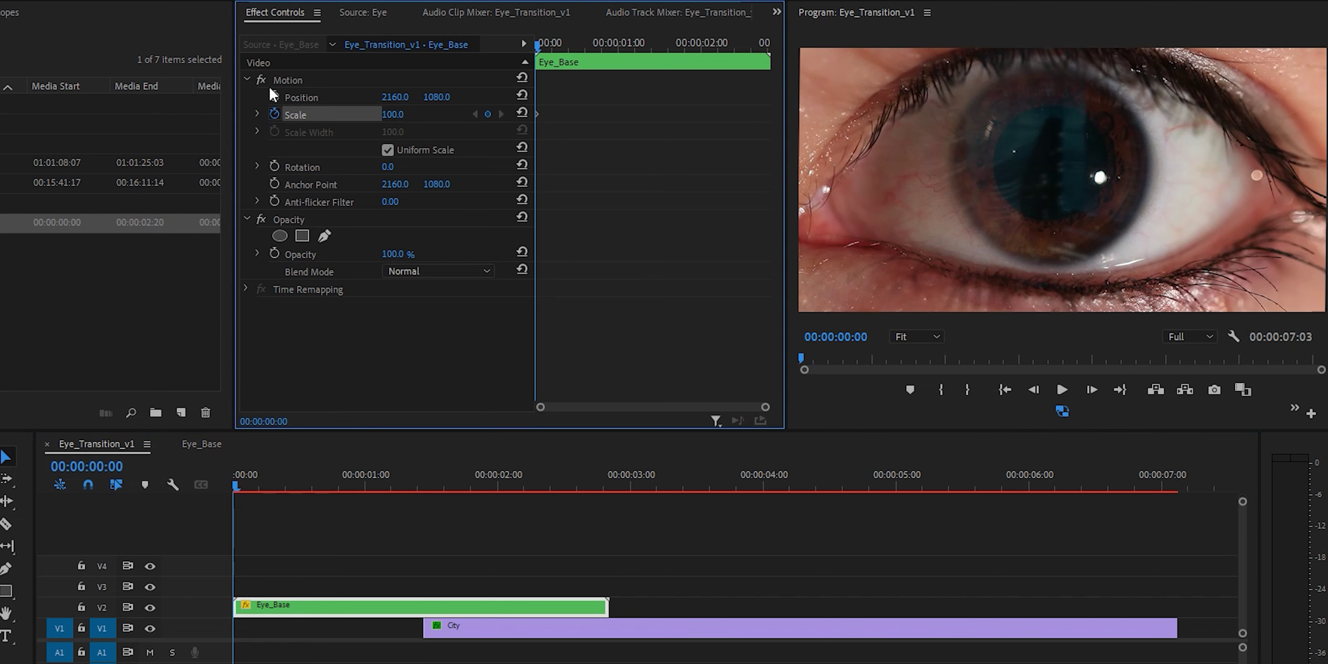
click(275, 97)
drag(358, 478, 423, 479)
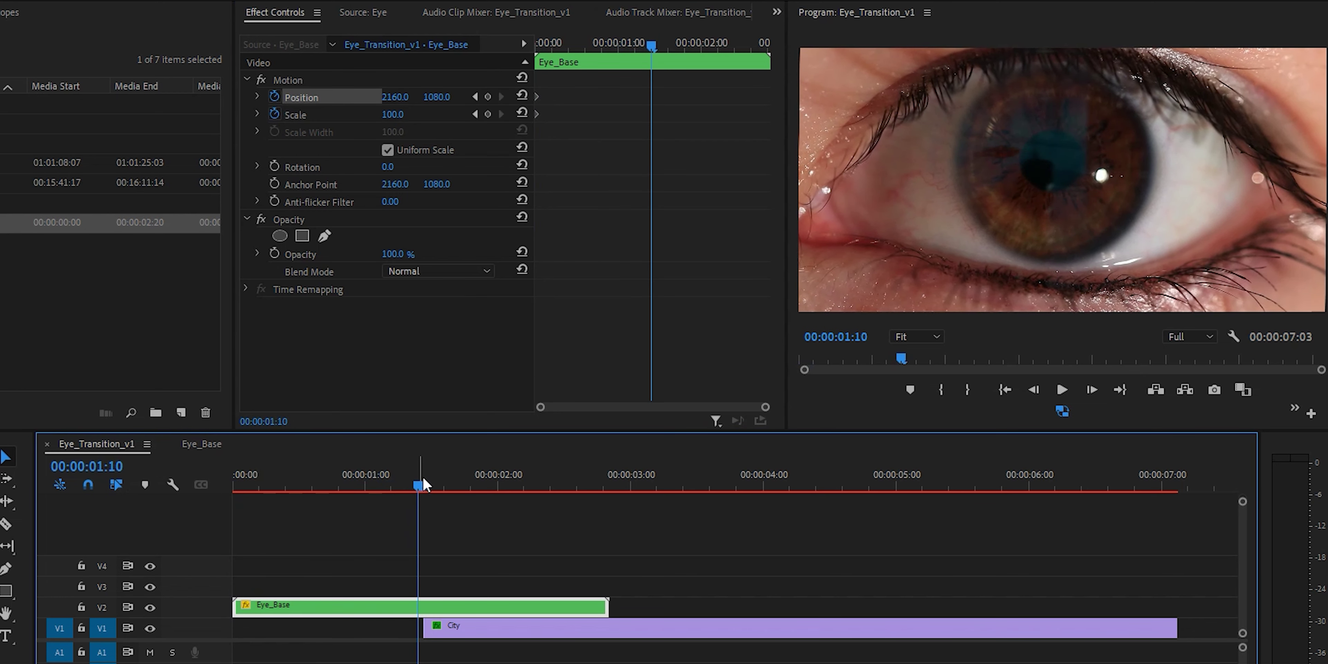
click(487, 98)
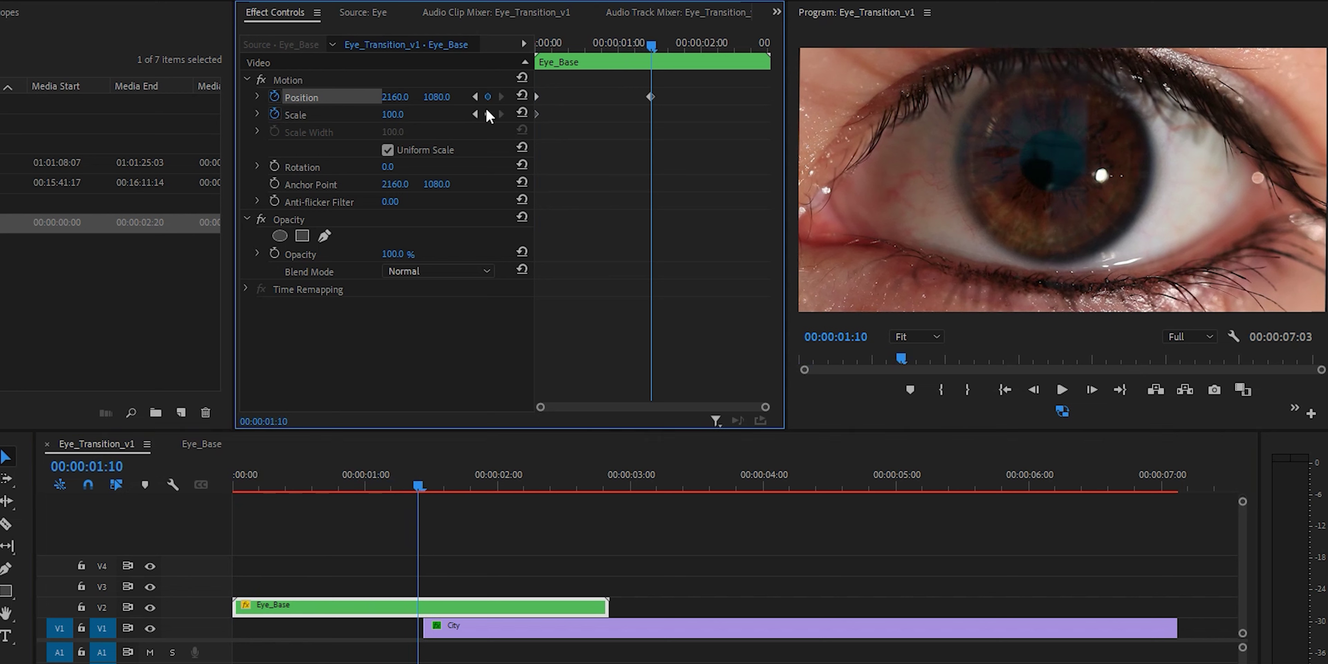
click(488, 114)
At 00:00:02:12, set the Eye_Base scale to 952 and its position to about 3230, 2717 to zoom into the pupil.
drag(423, 490, 564, 492)
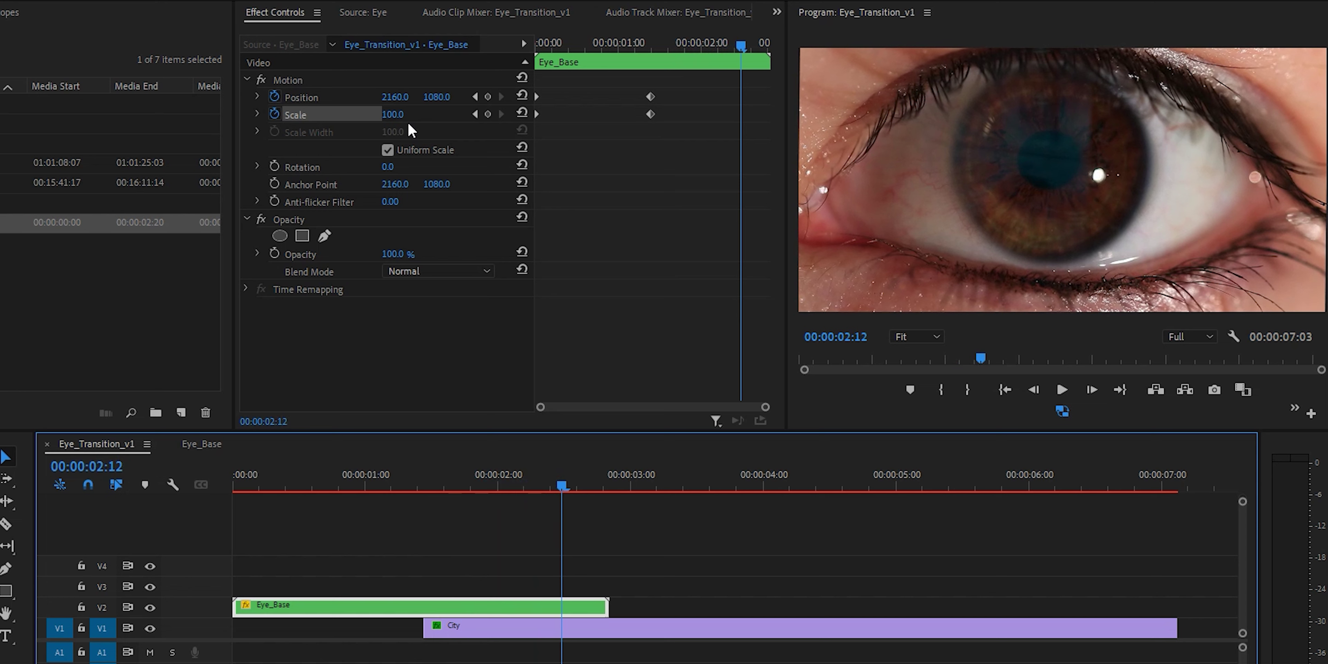
drag(402, 118, 840, 118)
drag(440, 101, 1284, 101)
drag(396, 100, 1055, 100)
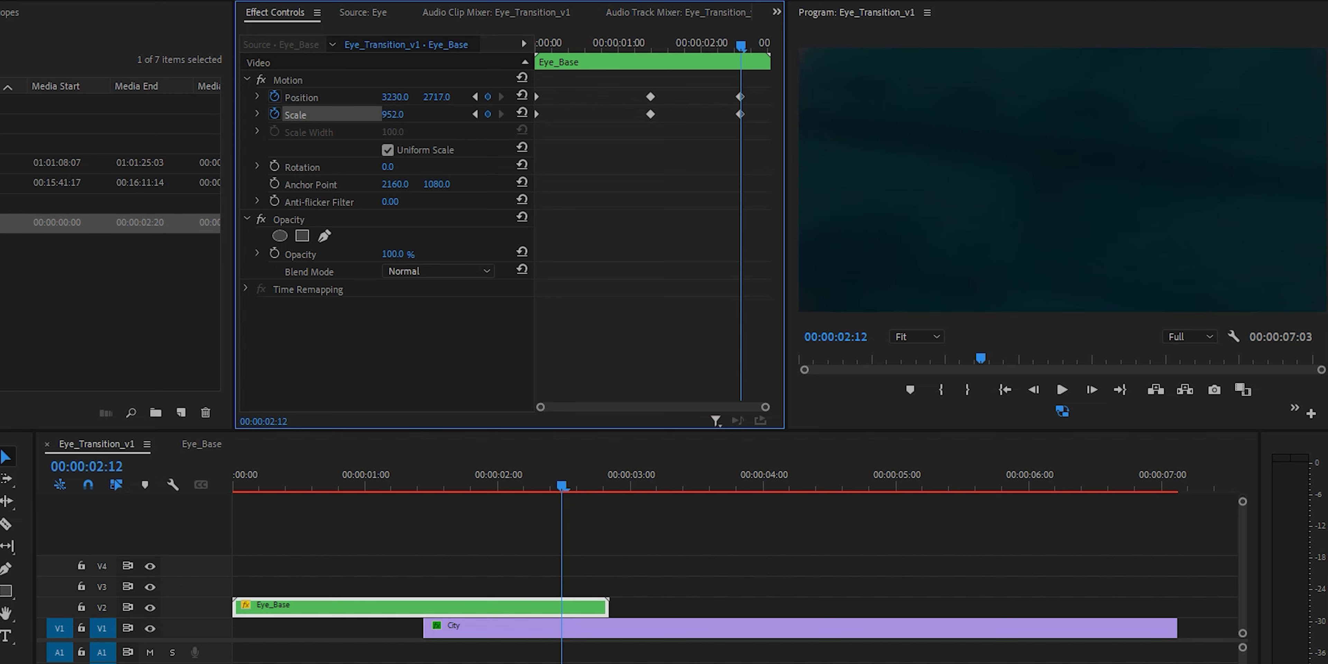
At the 00:00:01:10 keyframes, set the Eye_Base scale to 110 and its position to 2256, 1180.
click(651, 47)
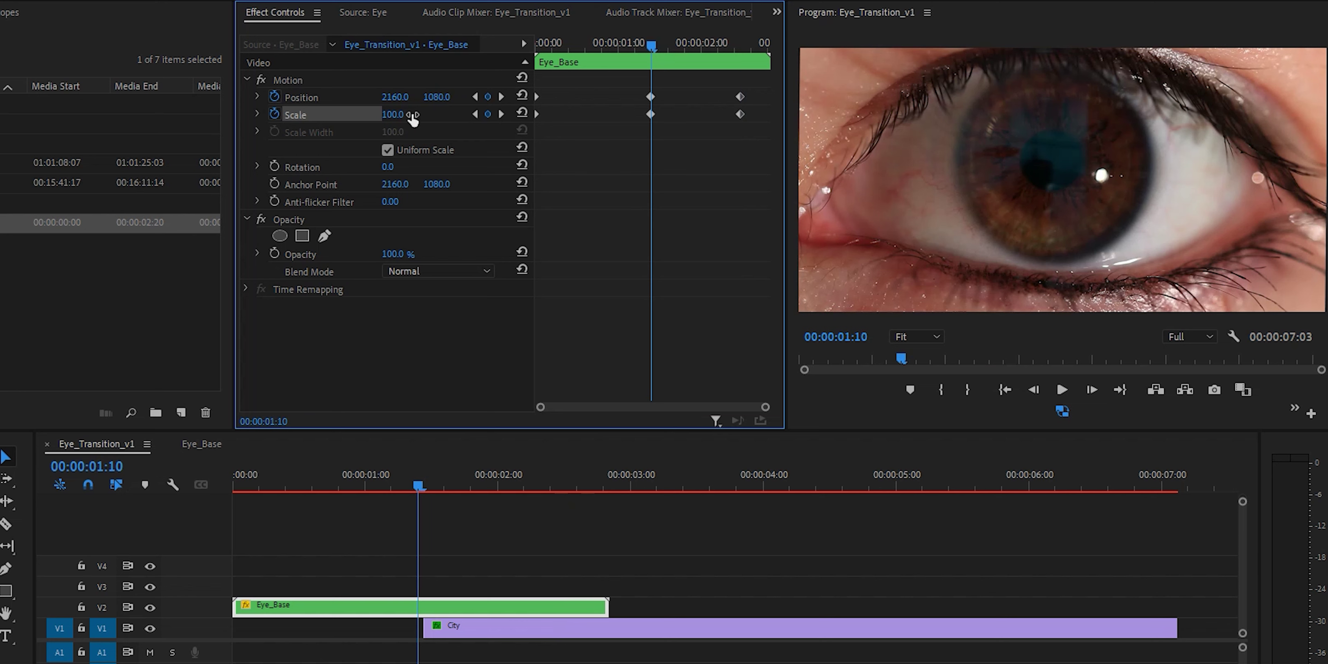
click(408, 117)
text(110)
key(Return)
drag(442, 99, 494, 100)
drag(397, 100, 447, 99)
Fade out Eye_Base with opacity keyframes of 100% at 00:00:01:19 and 0% at 00:00:02:12.
drag(420, 489, 457, 491)
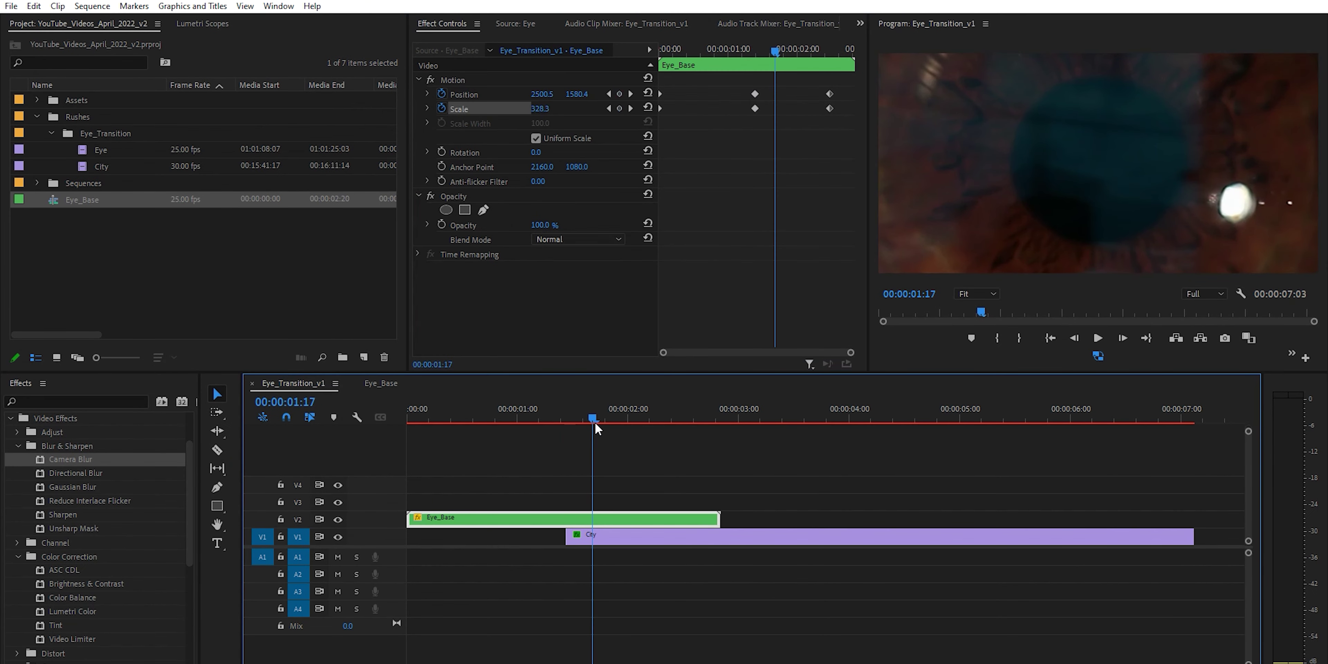
drag(594, 423, 603, 423)
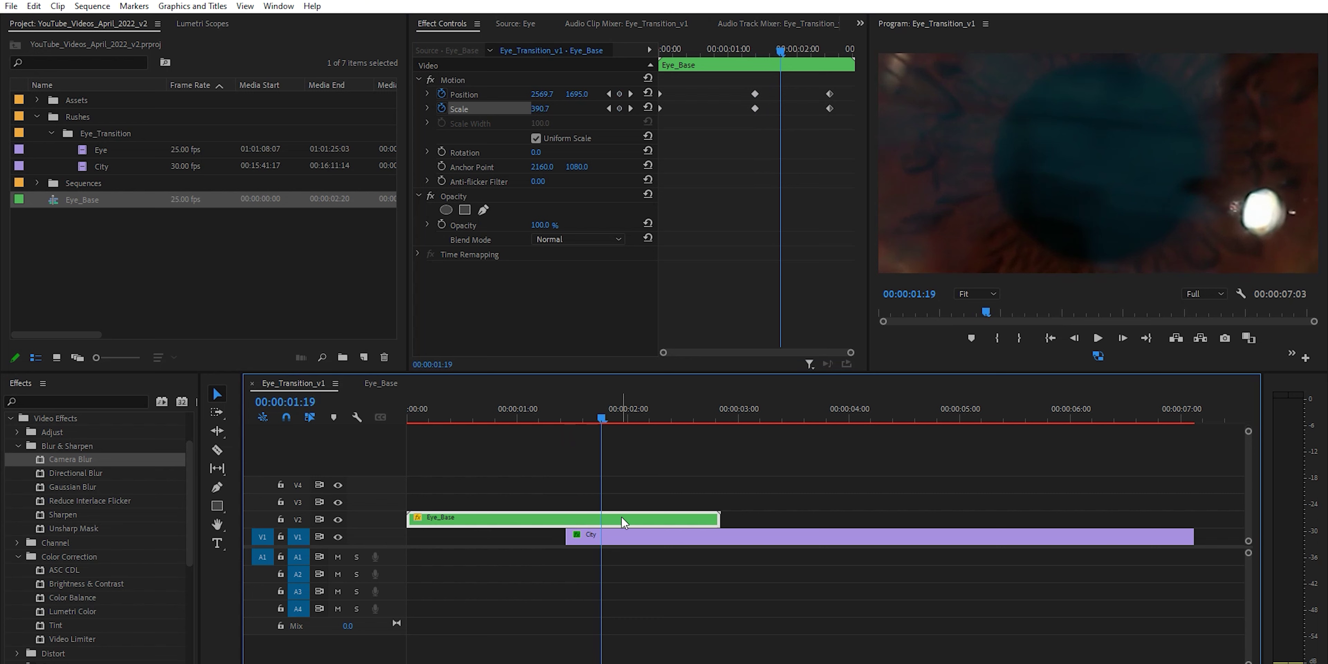
click(443, 227)
drag(603, 417, 681, 425)
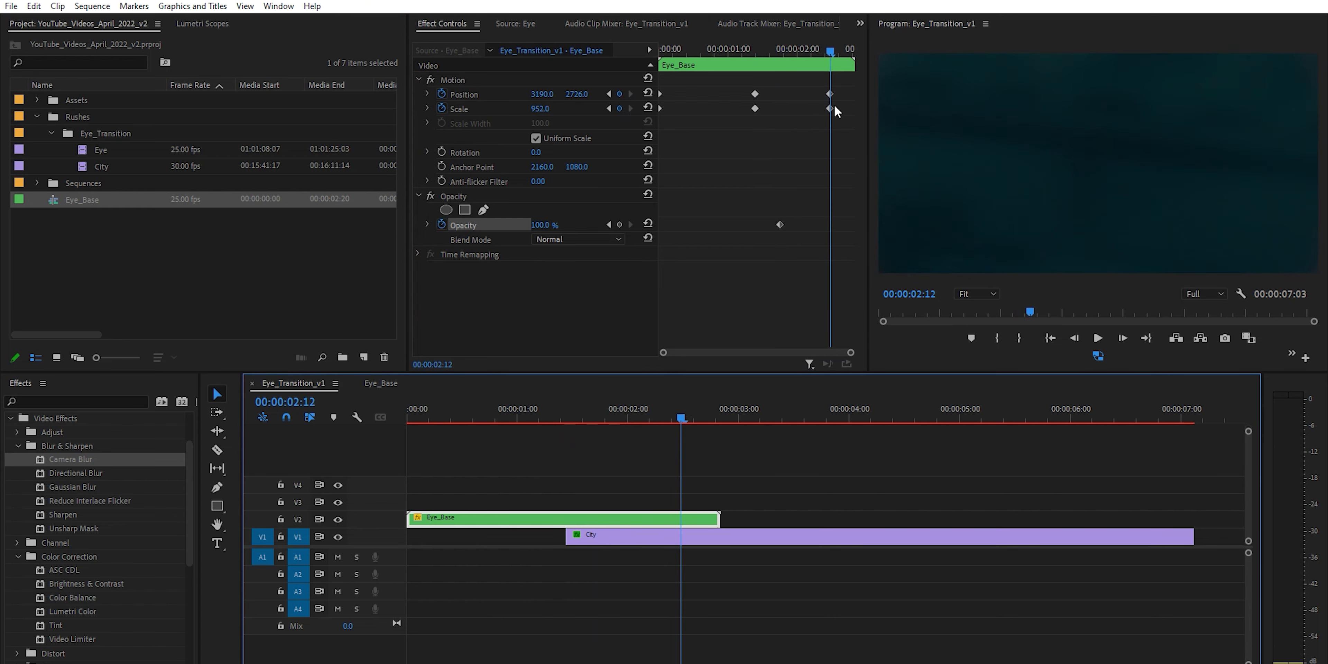
drag(548, 226, 495, 226)
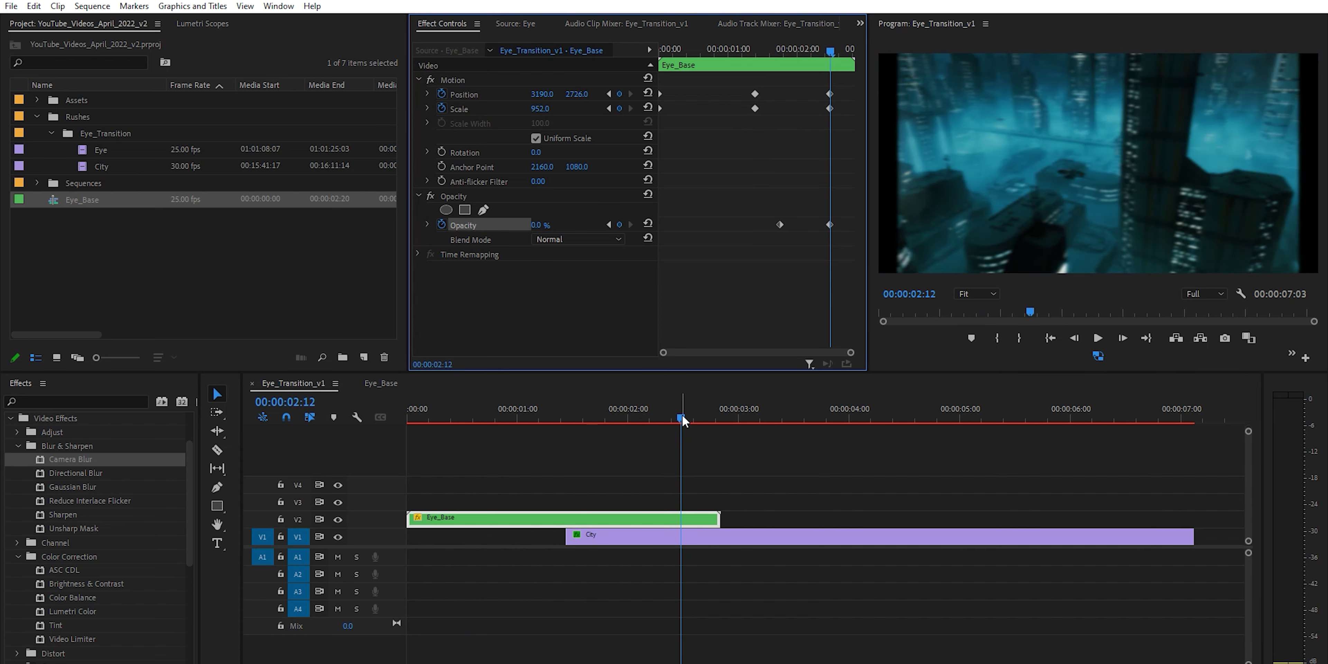
At 00:00:01:10, add an inverted ellipse mask around the iris on Eye_Base with a feather of 172.
click(607, 109)
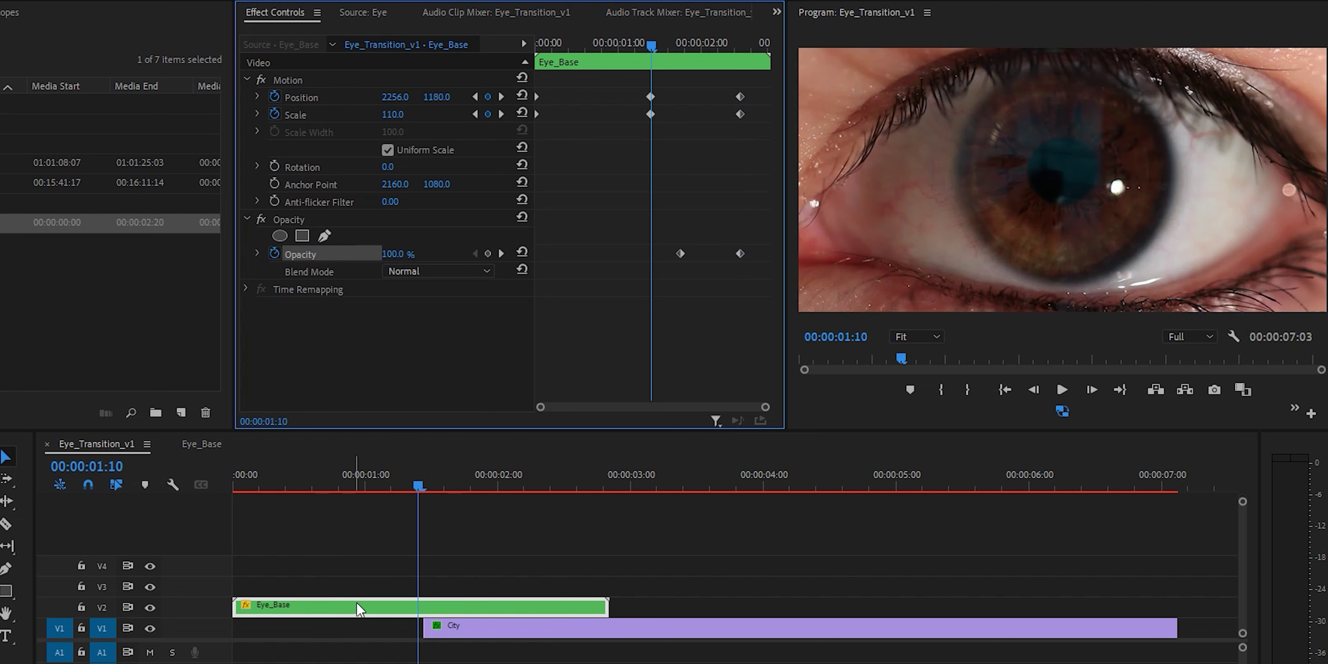
click(280, 239)
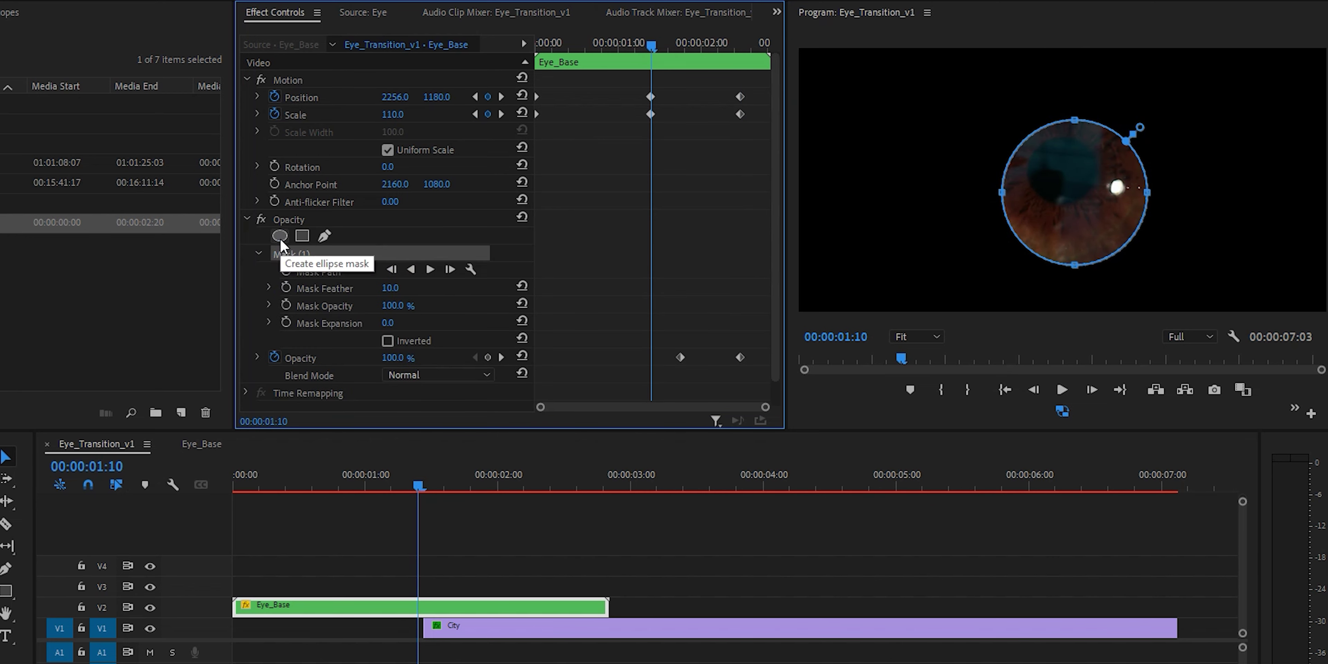
drag(1076, 124, 1075, 71)
drag(1001, 168, 957, 175)
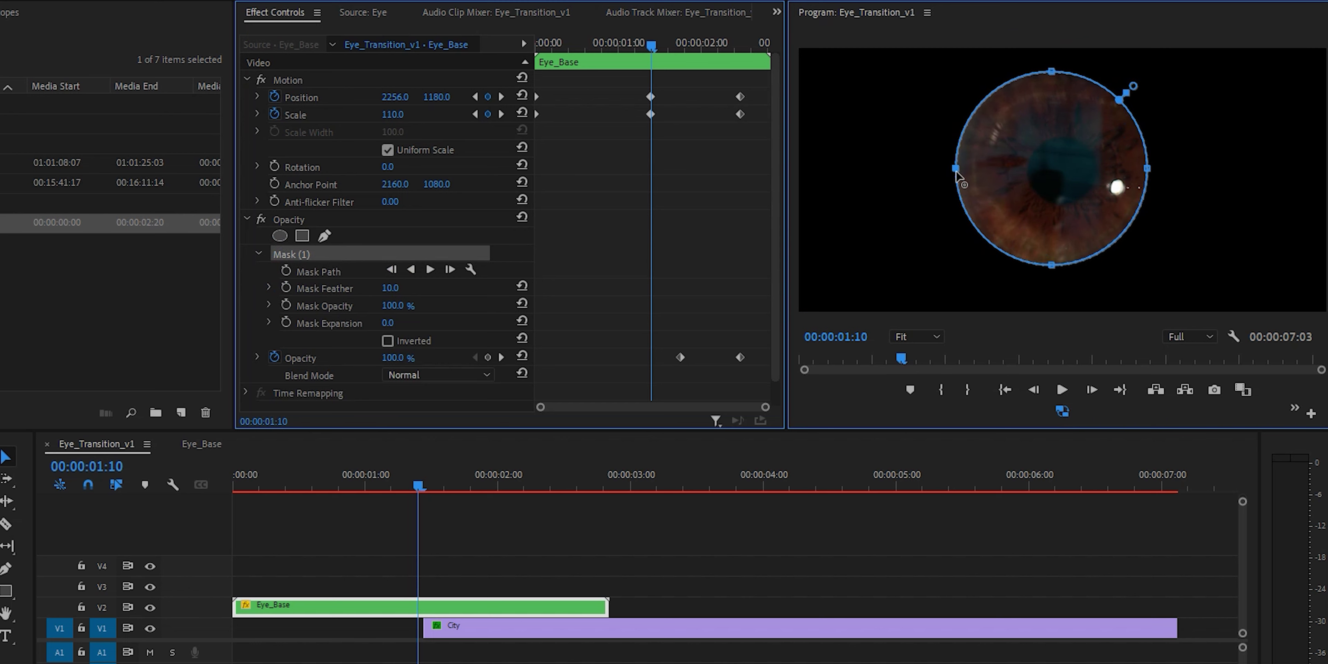
mouse_move(1054, 268)
mouse_down()
mouse_move(1054, 307)
mouse_move(1054, 281)
mouse_up()
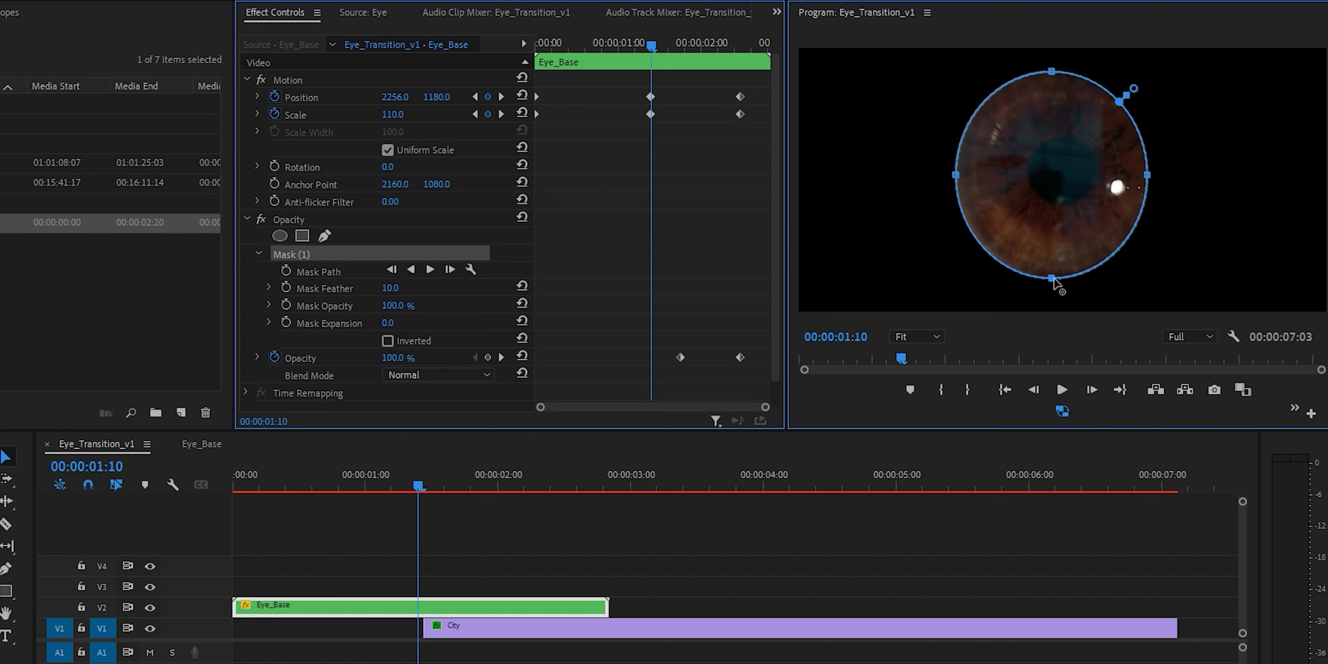
mouse_move(1149, 175)
mouse_down()
mouse_move(1184, 181)
mouse_move(1172, 177)
mouse_up()
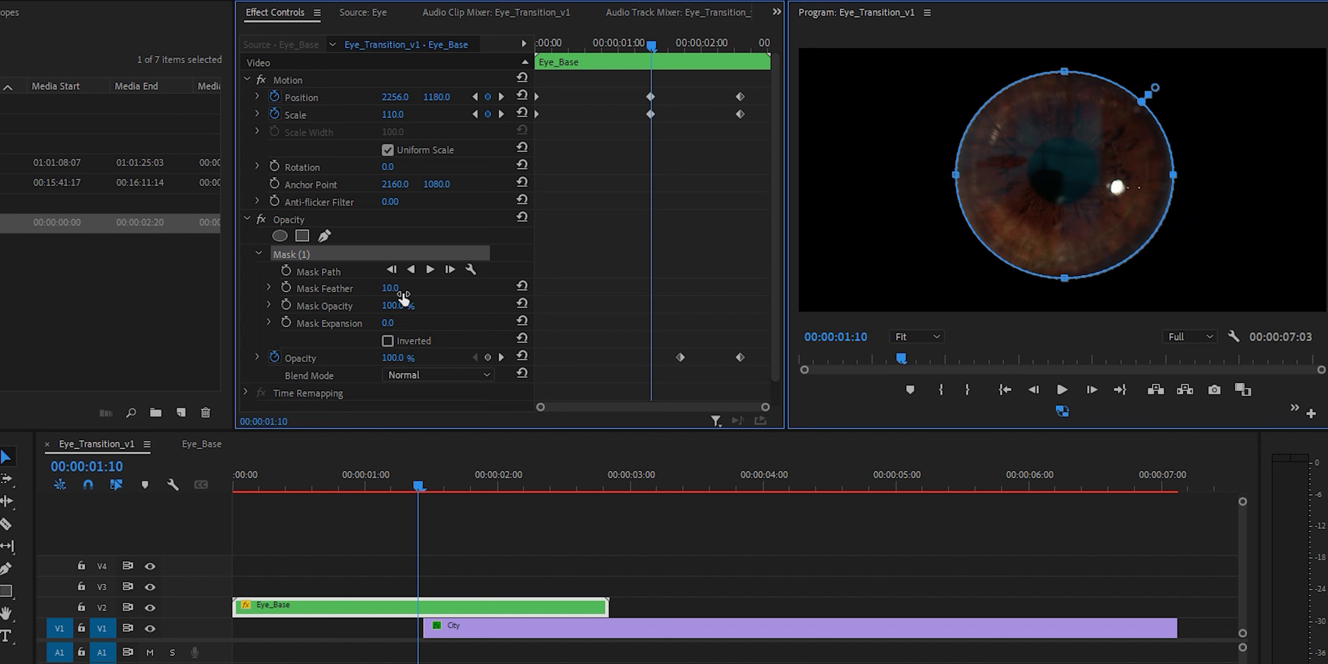
drag(401, 292, 484, 292)
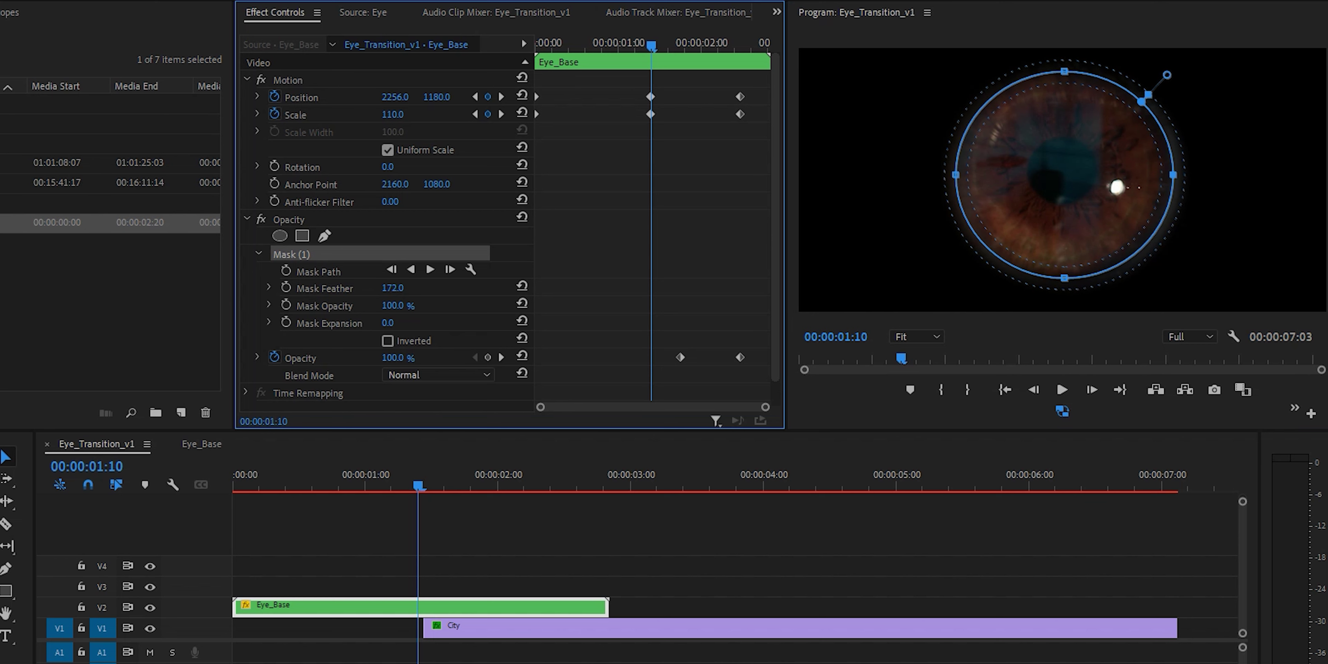
click(387, 341)
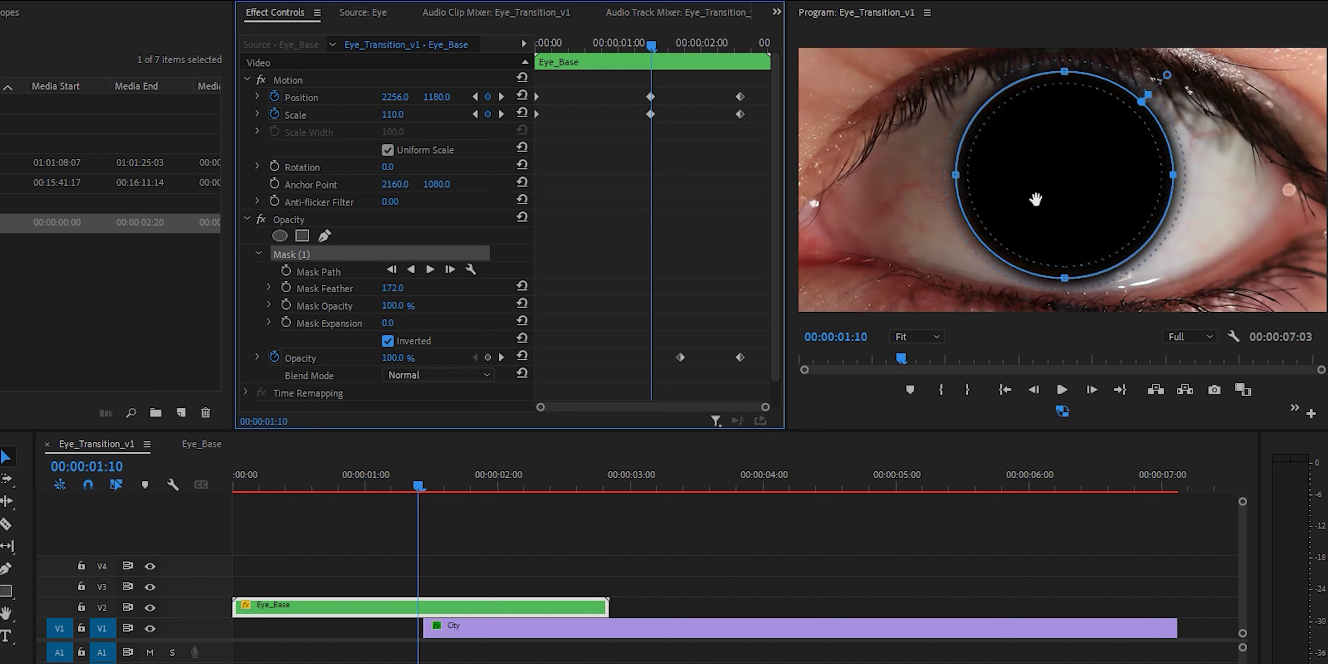
Keyframe the Eye_Base mask expansion at -810 at 00:00:01:10 and -205 at 00:00:02:12, and check the transition.
click(287, 325)
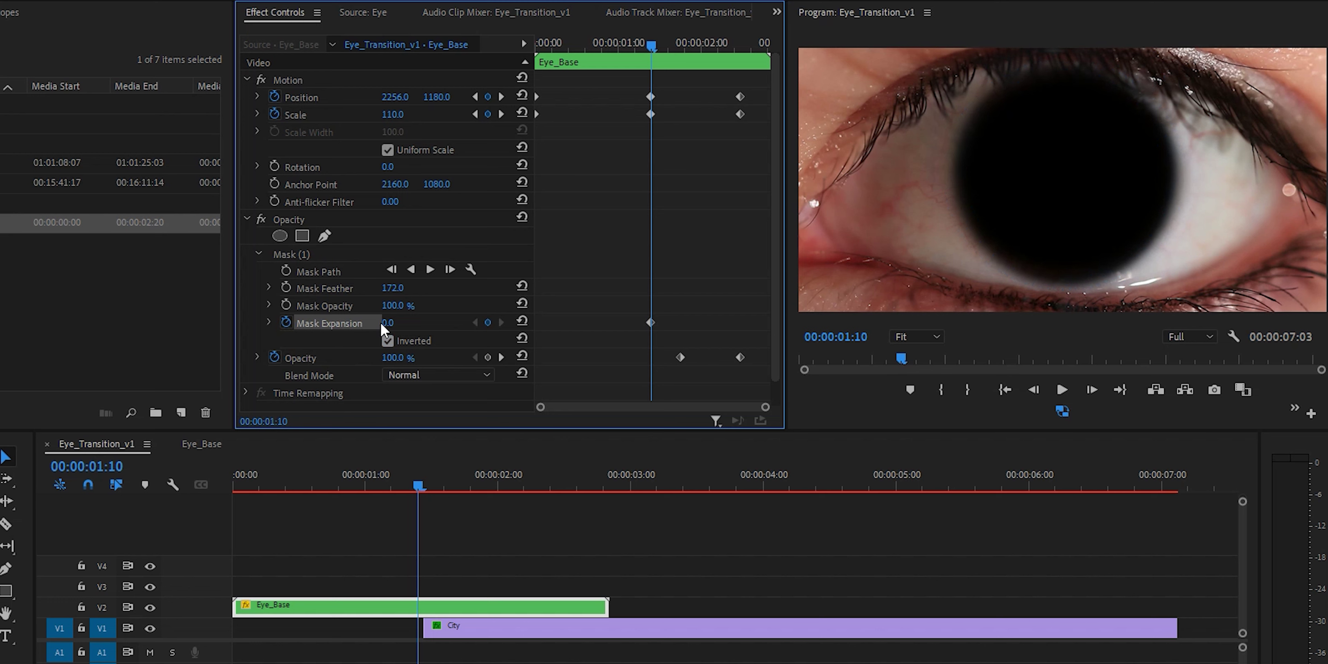
drag(395, 326, 10, 326)
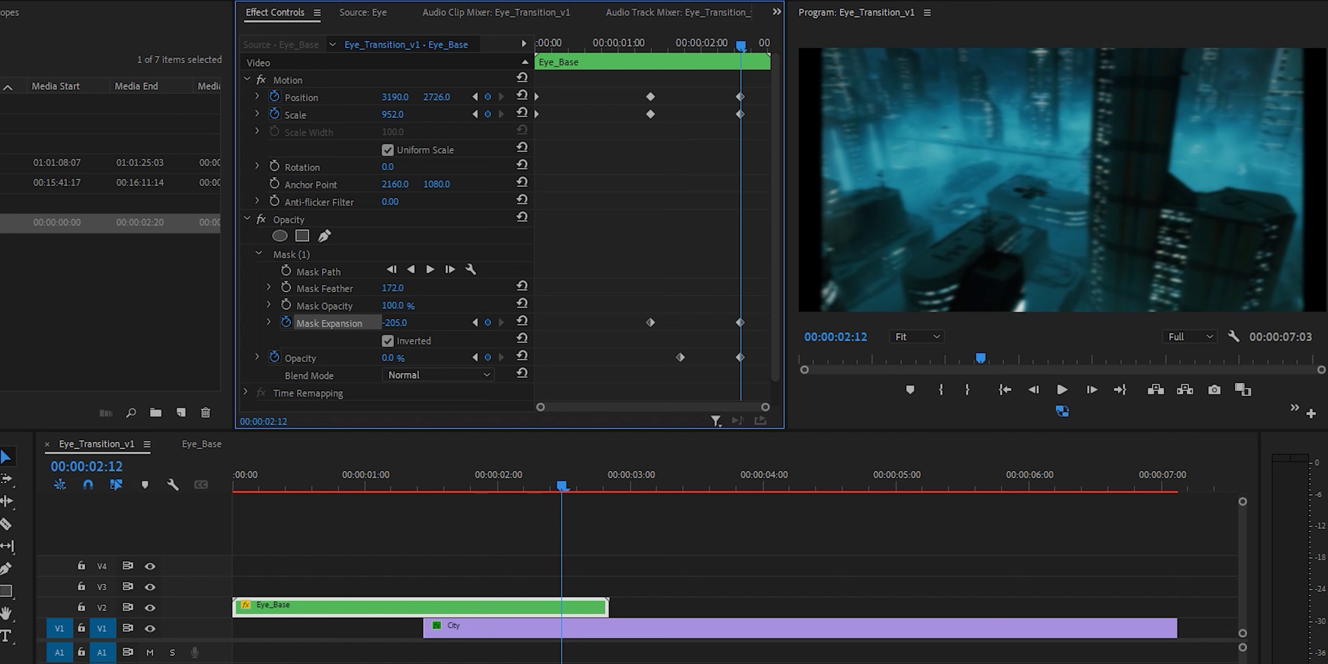
click(652, 44)
drag(652, 44, 687, 52)
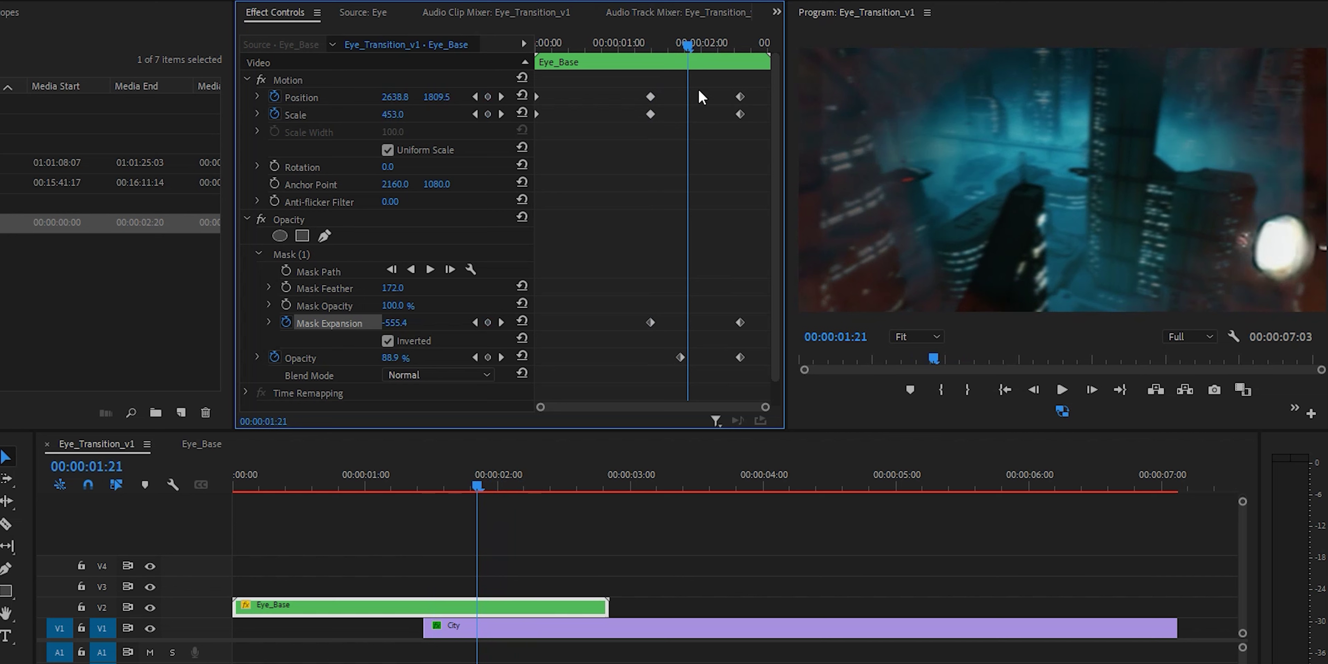
drag(686, 49, 650, 53)
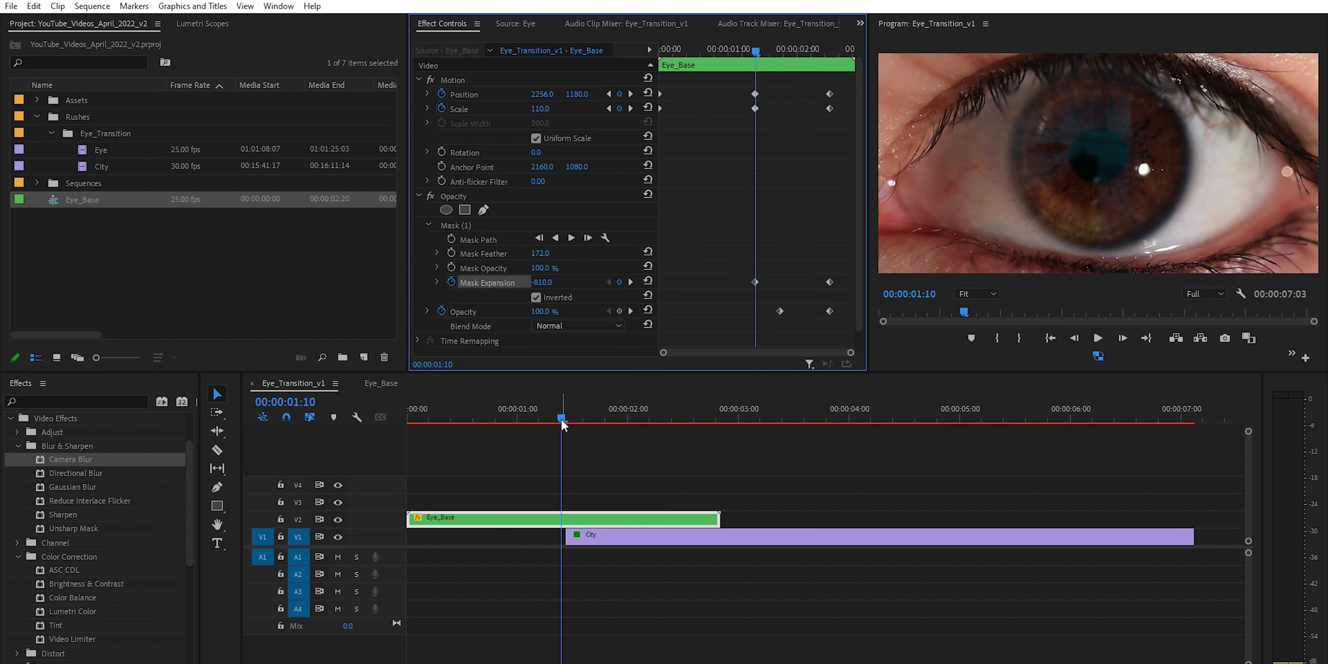
drag(563, 420, 625, 424)
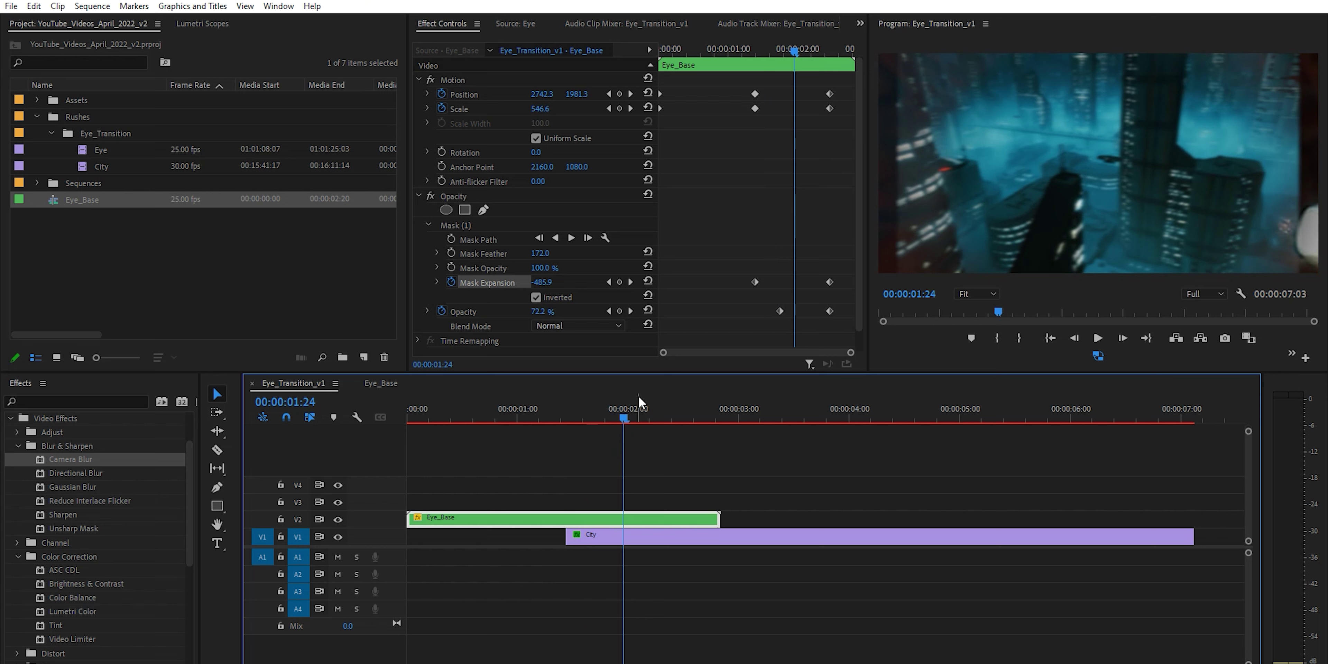
Animate the City clip's scale from 225 at 00:00:01:19 to a slightly larger value at 00:00:02:16.
drag(624, 419, 598, 423)
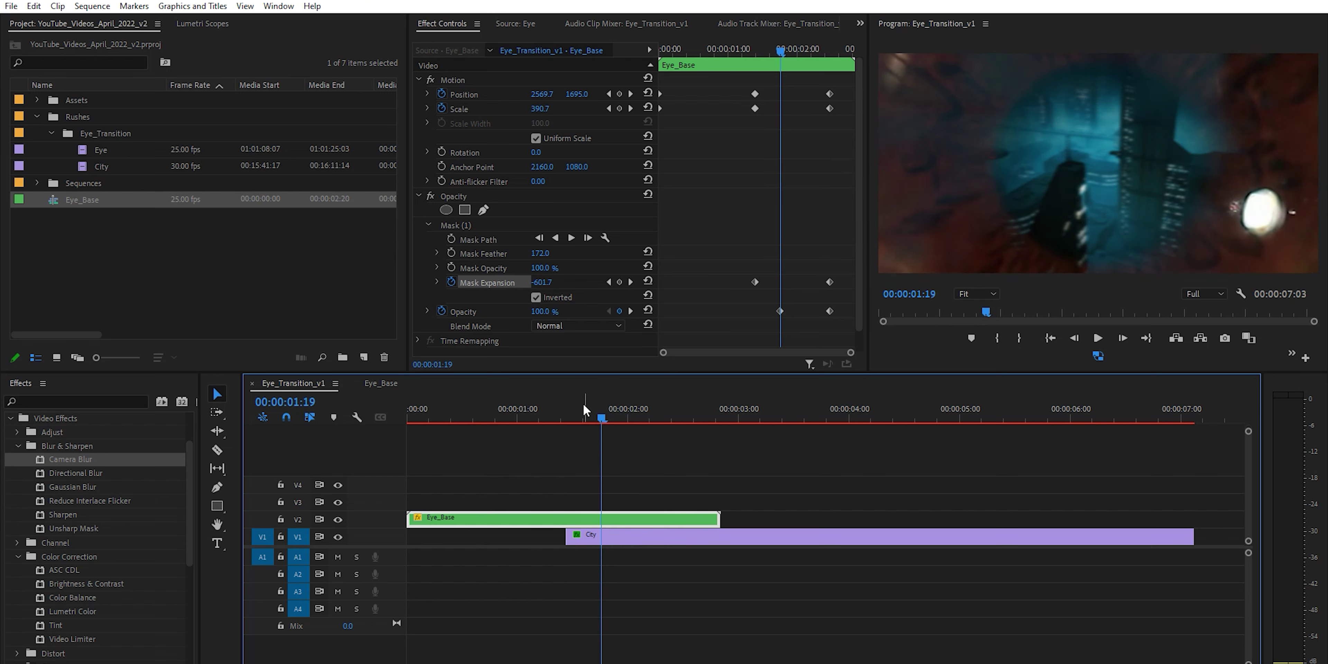
click(608, 538)
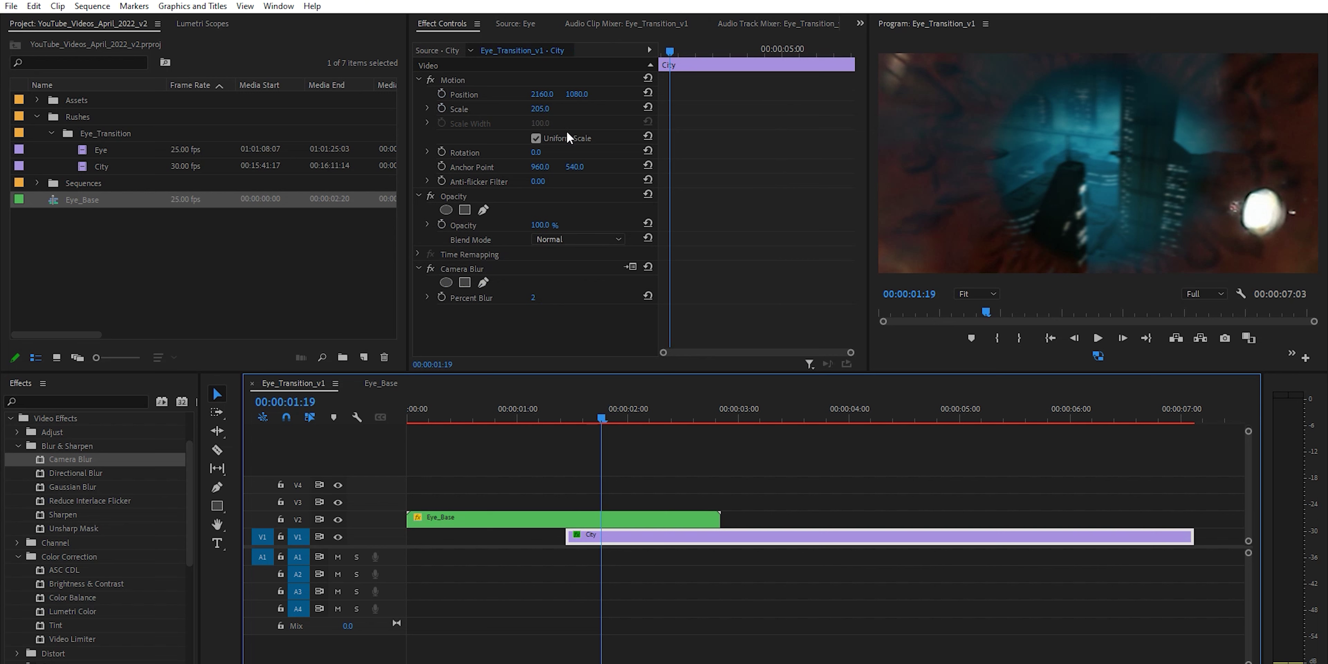
click(443, 108)
drag(544, 110, 554, 110)
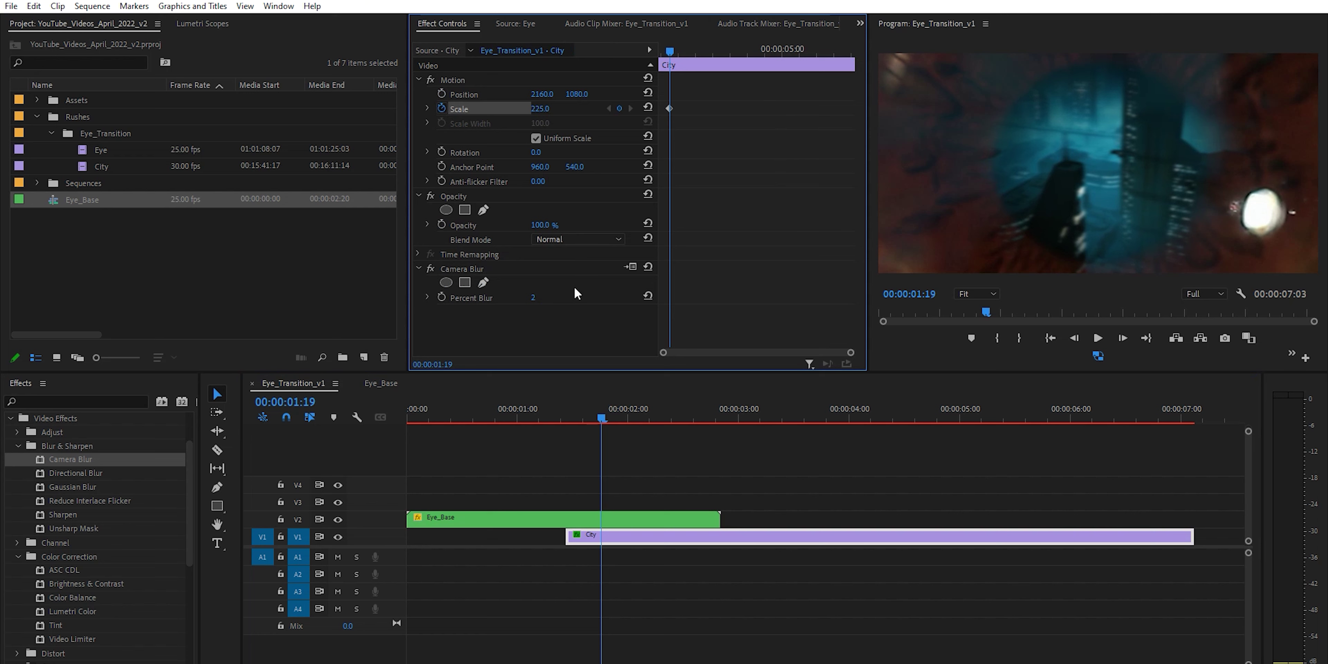
drag(602, 416, 700, 427)
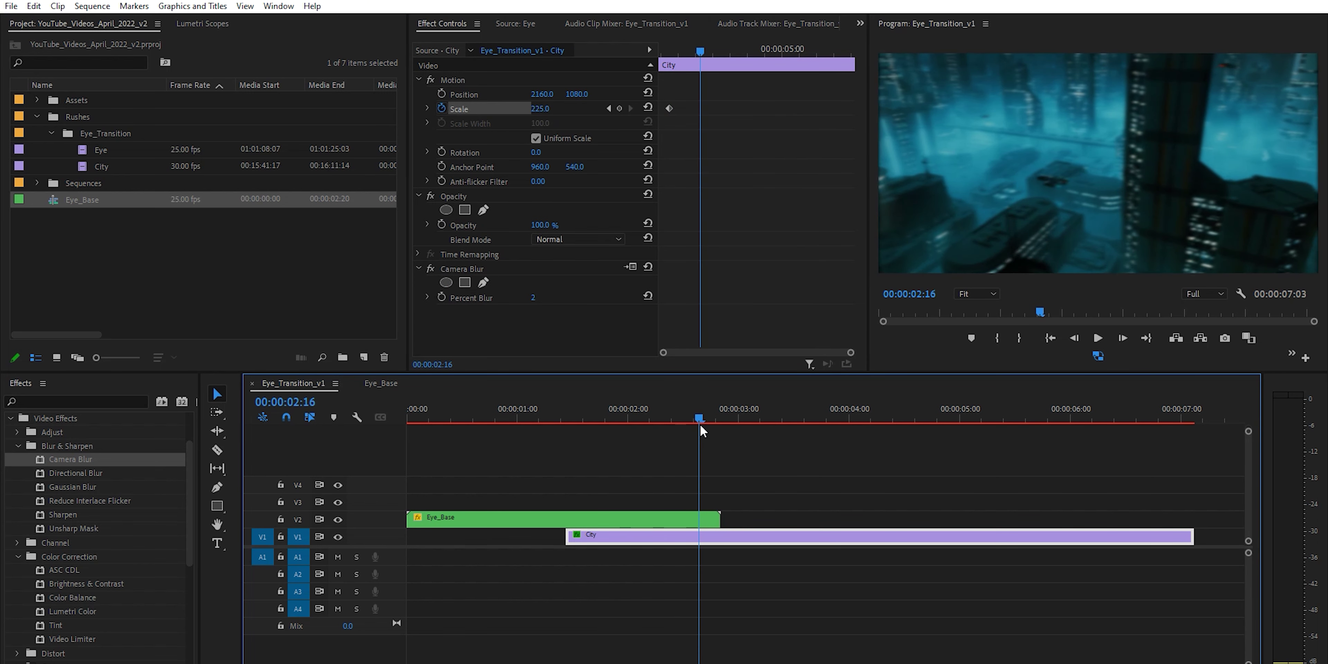
drag(554, 116, 561, 116)
Review the zoom from the eye into the City clip between 00:00:01:11 and 00:00:02:13.
drag(596, 420, 582, 417)
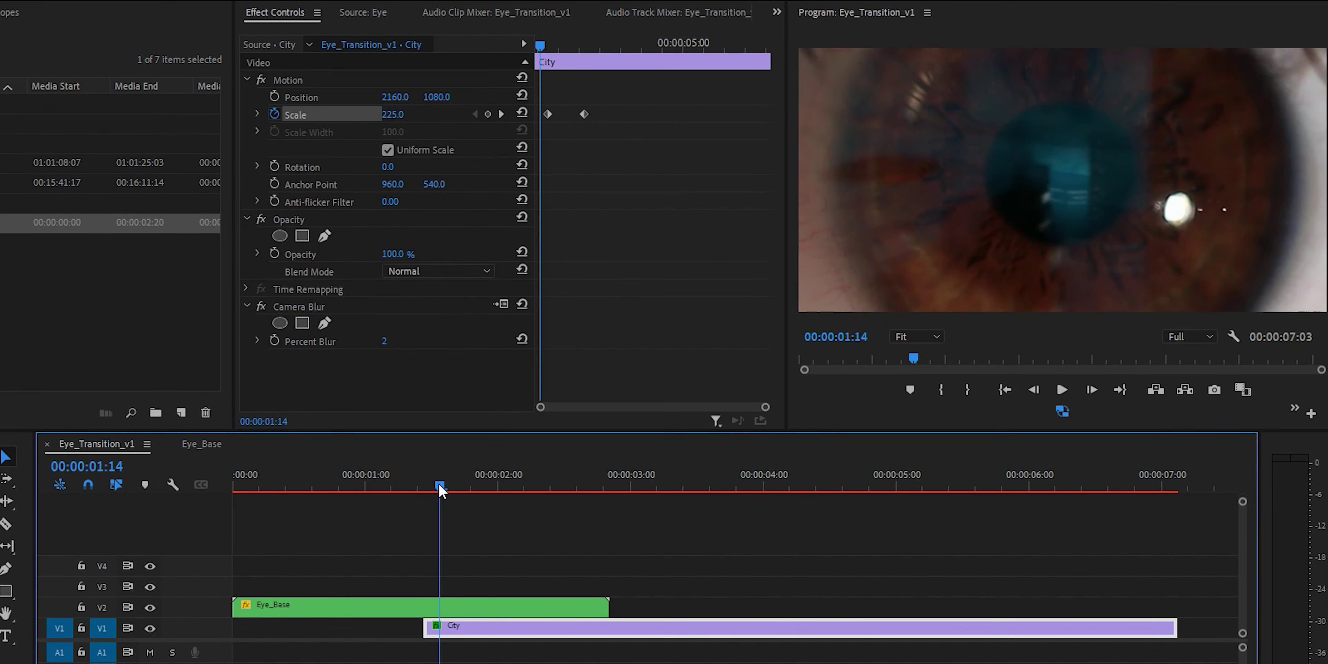
mouse_move(440, 490)
mouse_down()
mouse_move(418, 489)
mouse_move(431, 486)
mouse_up()
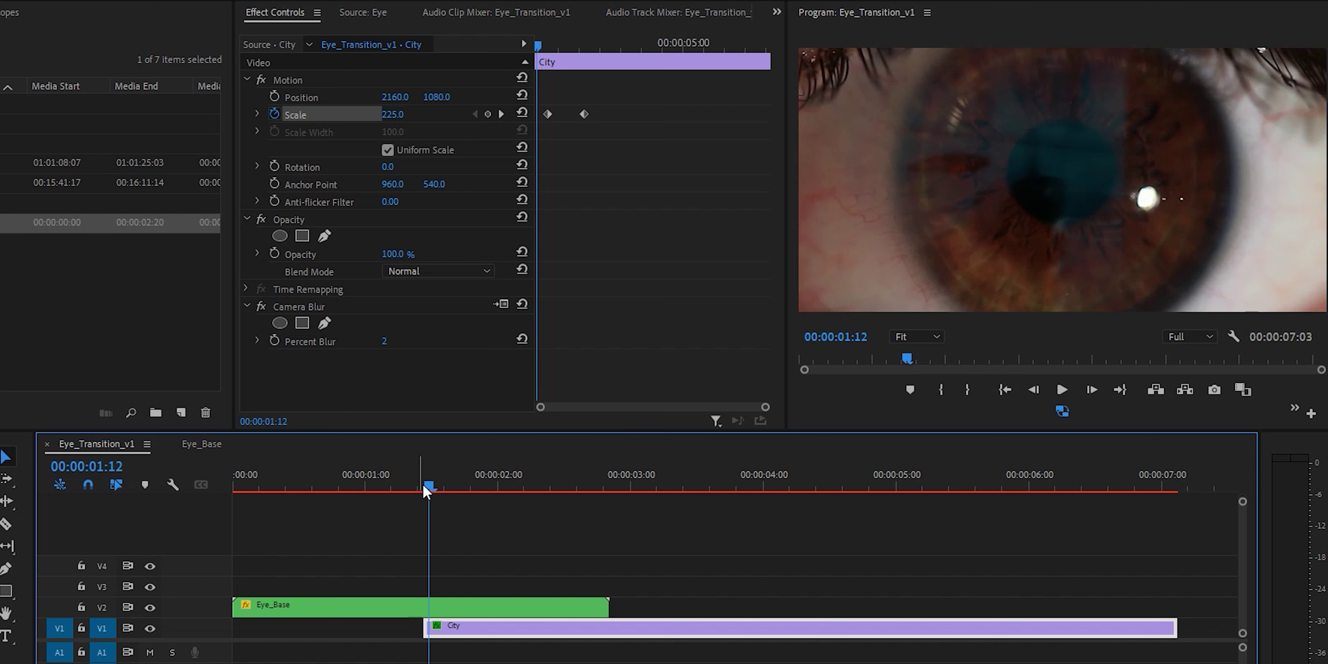
drag(429, 487, 520, 510)
click(480, 604)
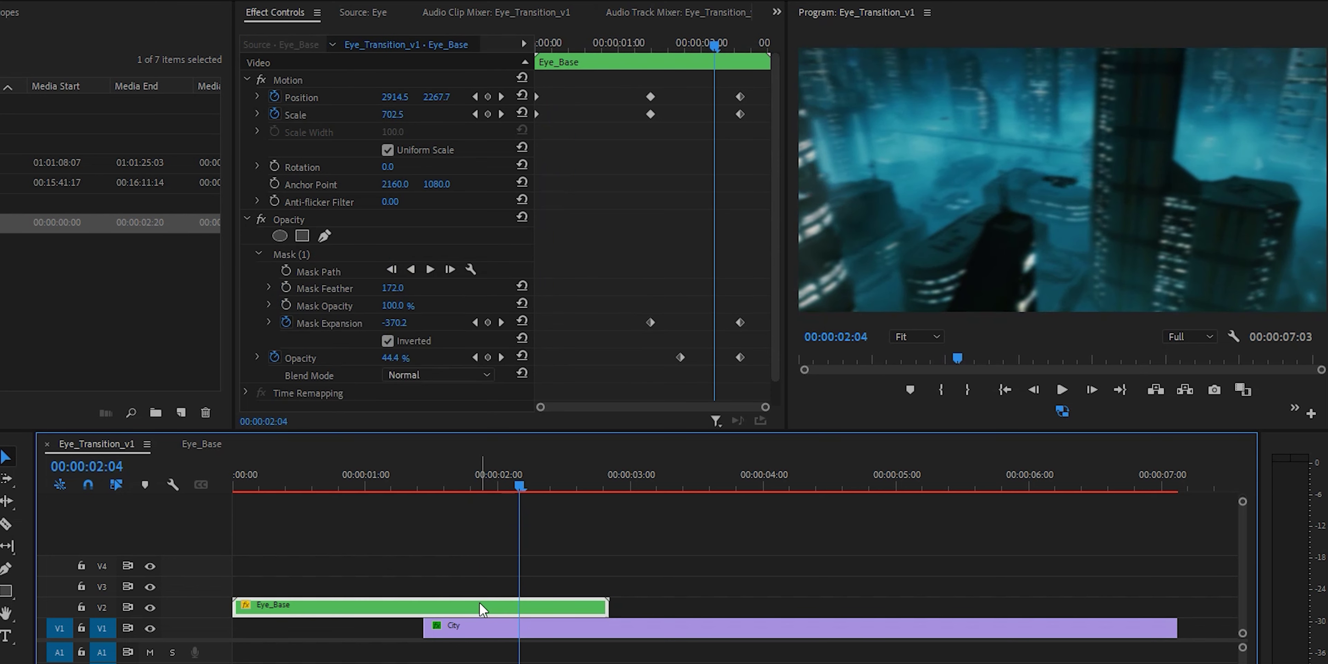
click(465, 627)
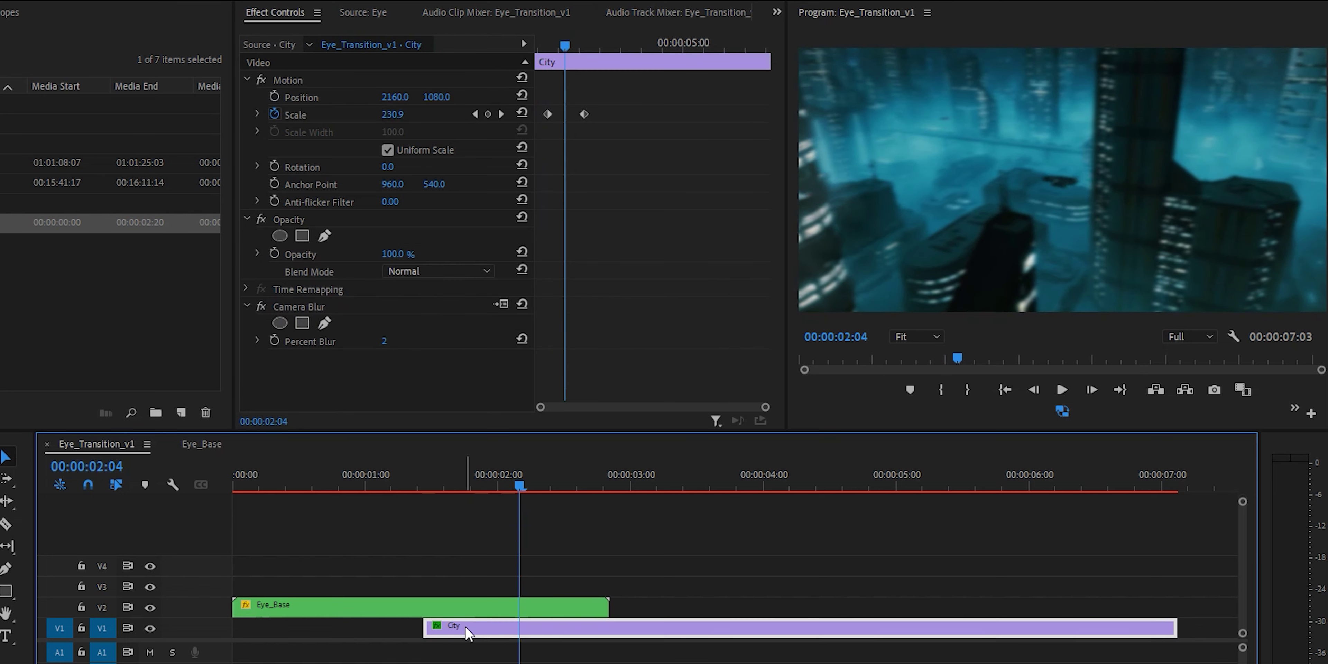
drag(435, 482, 568, 489)
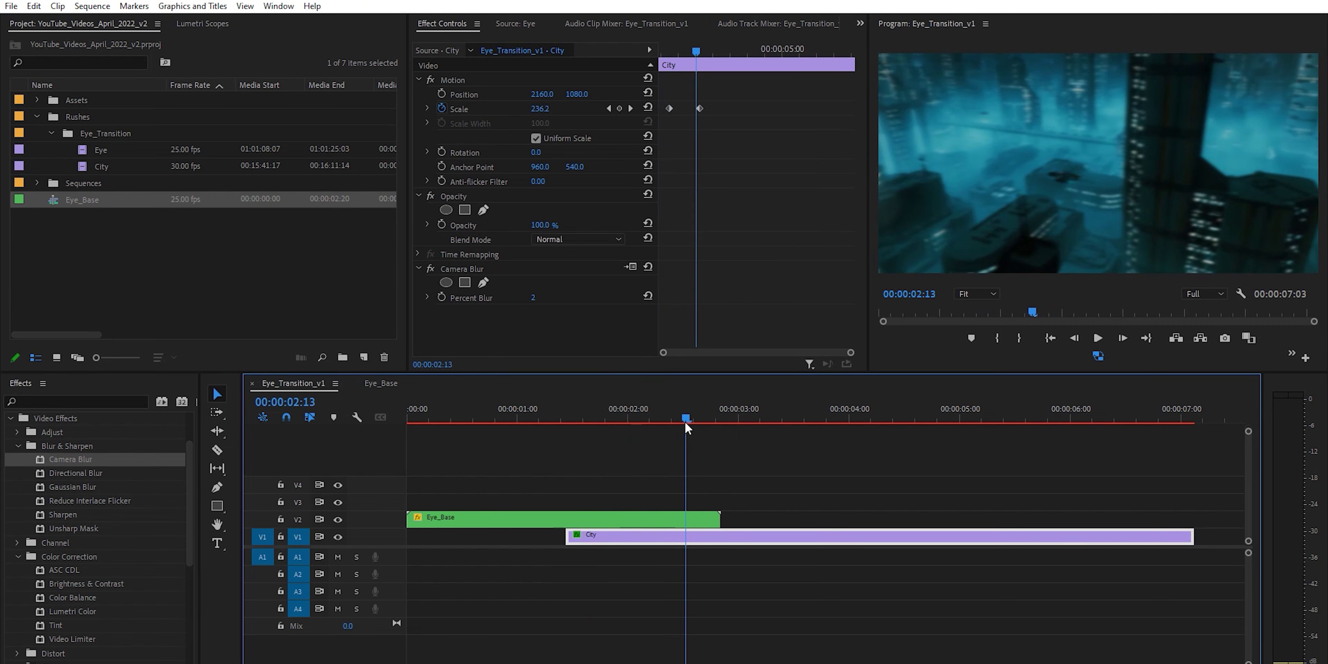
drag(686, 427, 567, 441)
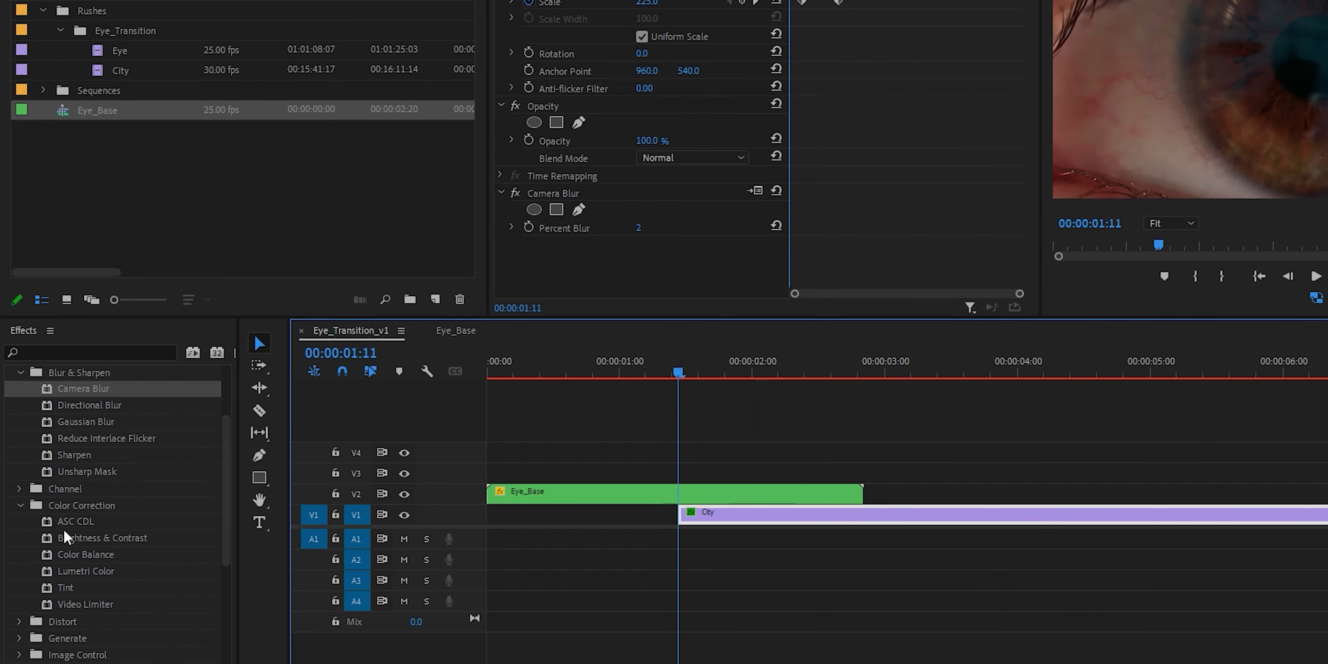
Apply the Lens Distortion effect to the City clip and set its curvature to -100 at 00:00:01:19.
scroll(55, 551, down, 5)
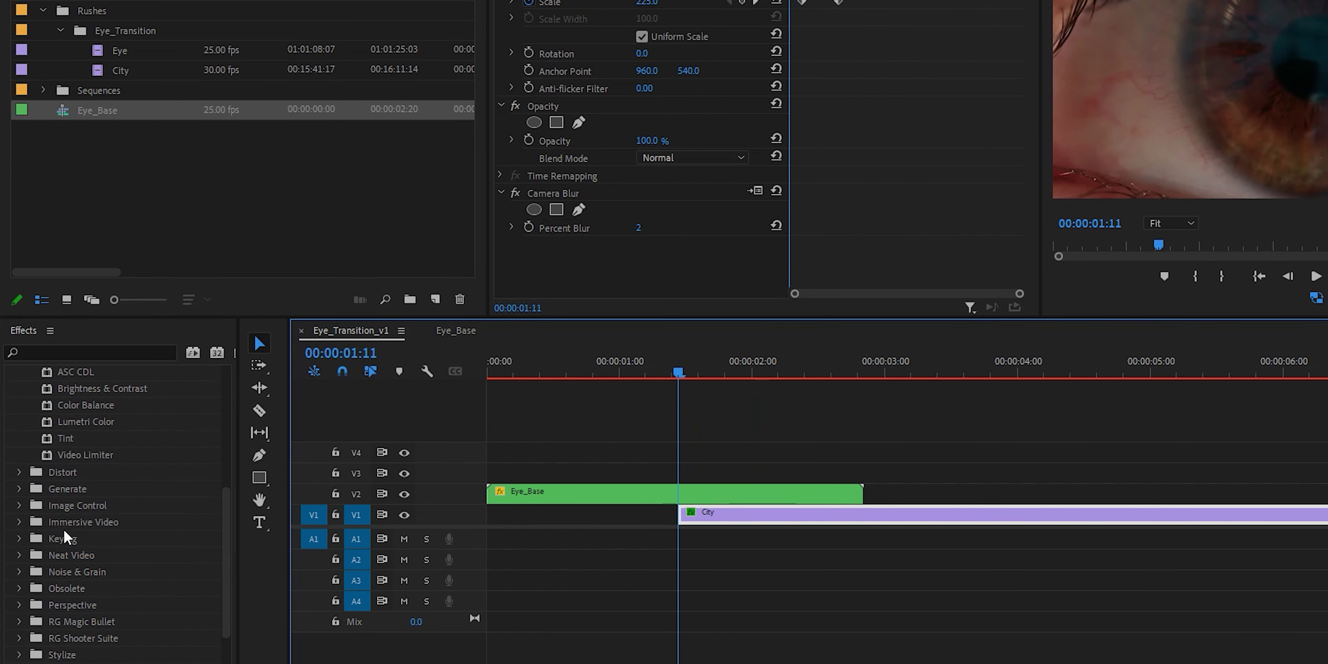
click(19, 473)
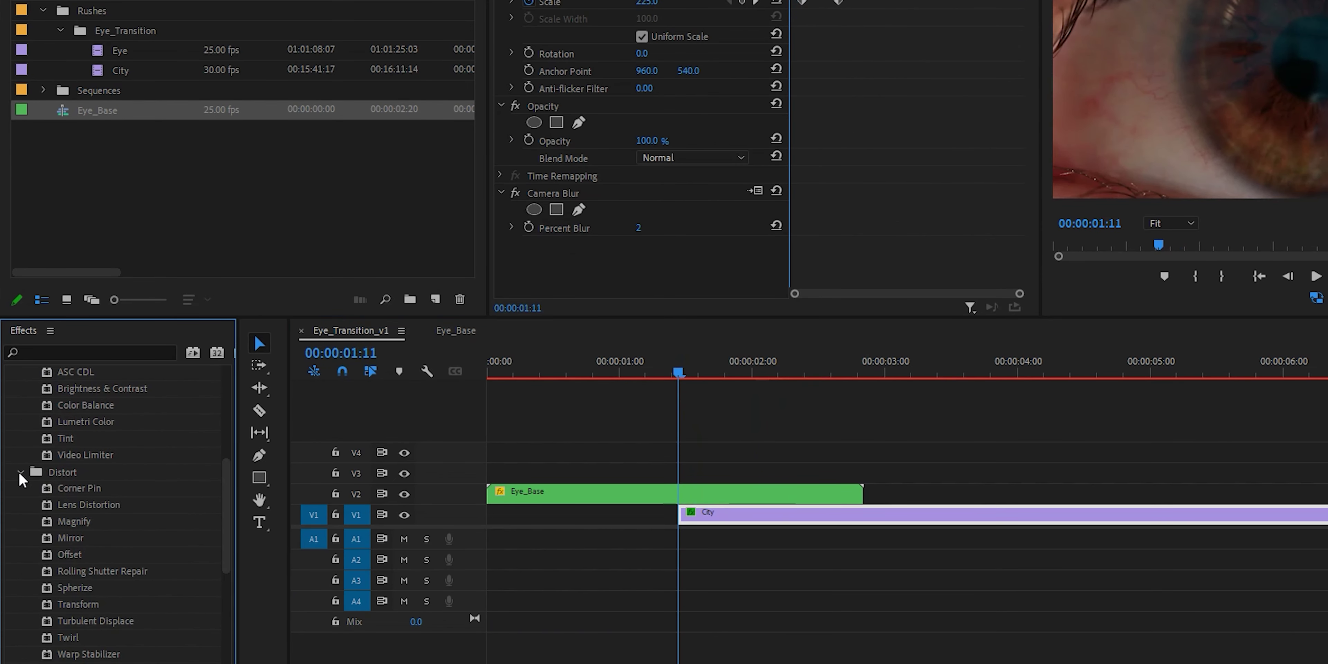
drag(48, 506, 734, 528)
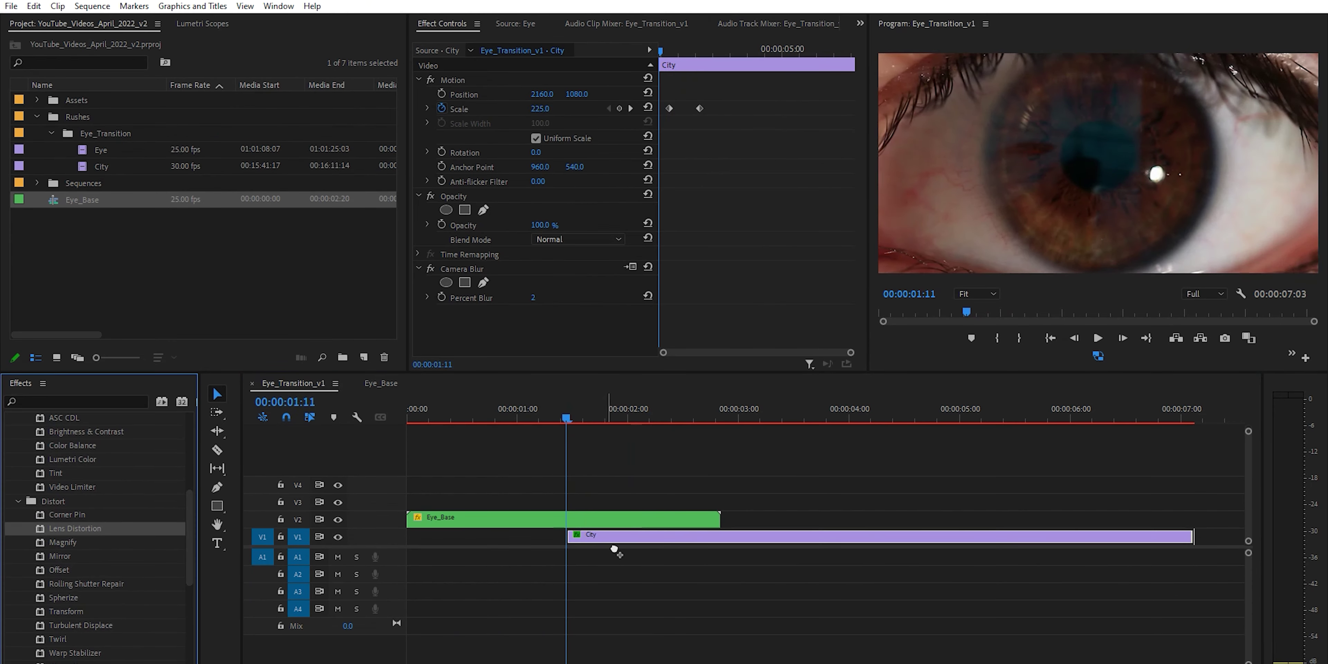
drag(616, 551, 608, 539)
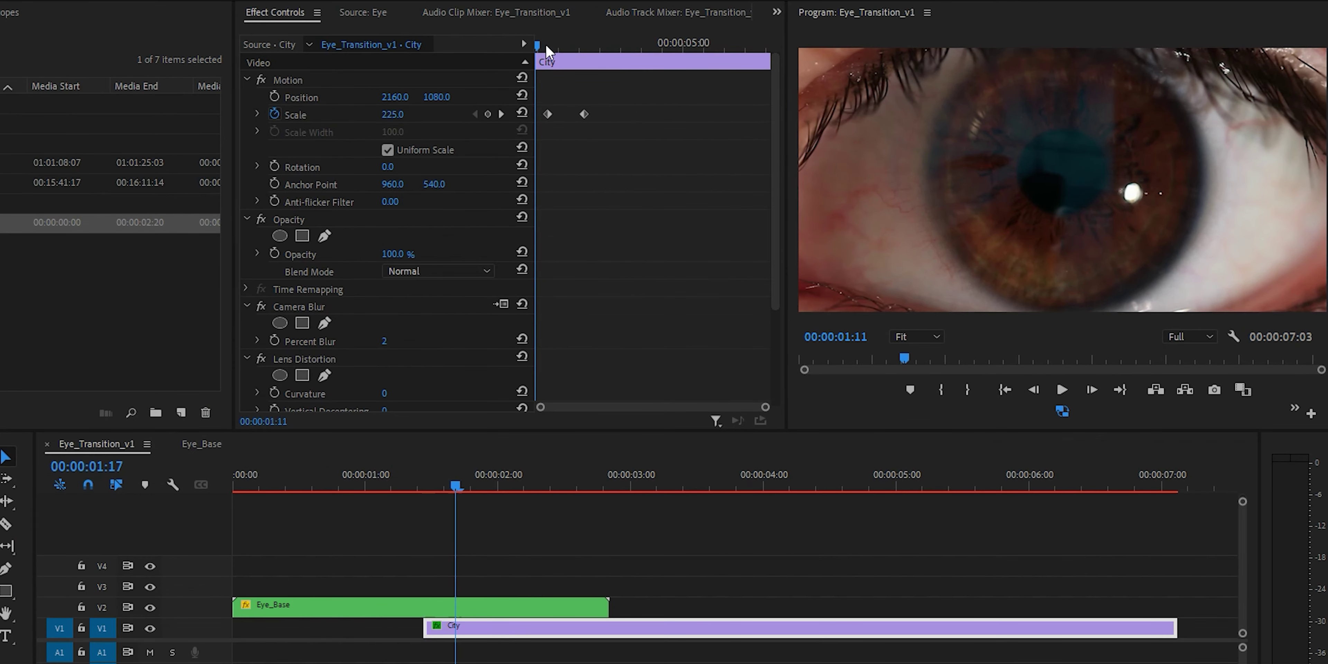
drag(546, 45, 548, 45)
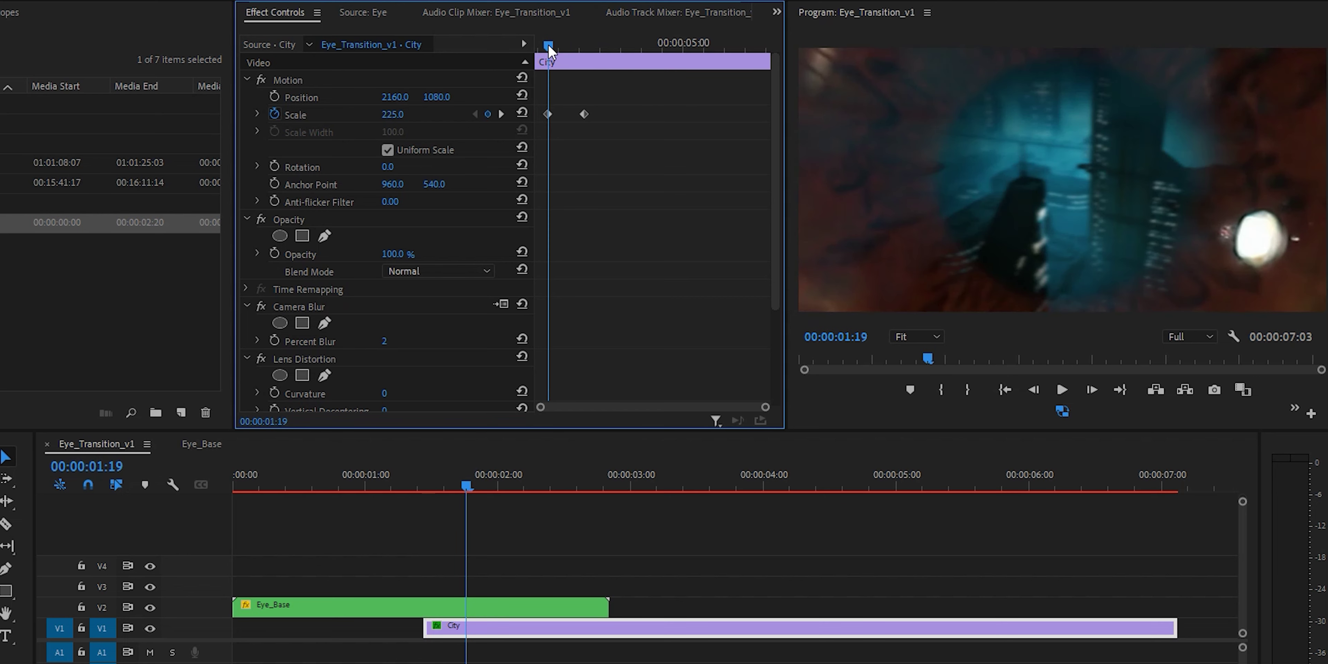
scroll(340, 298, down, 6)
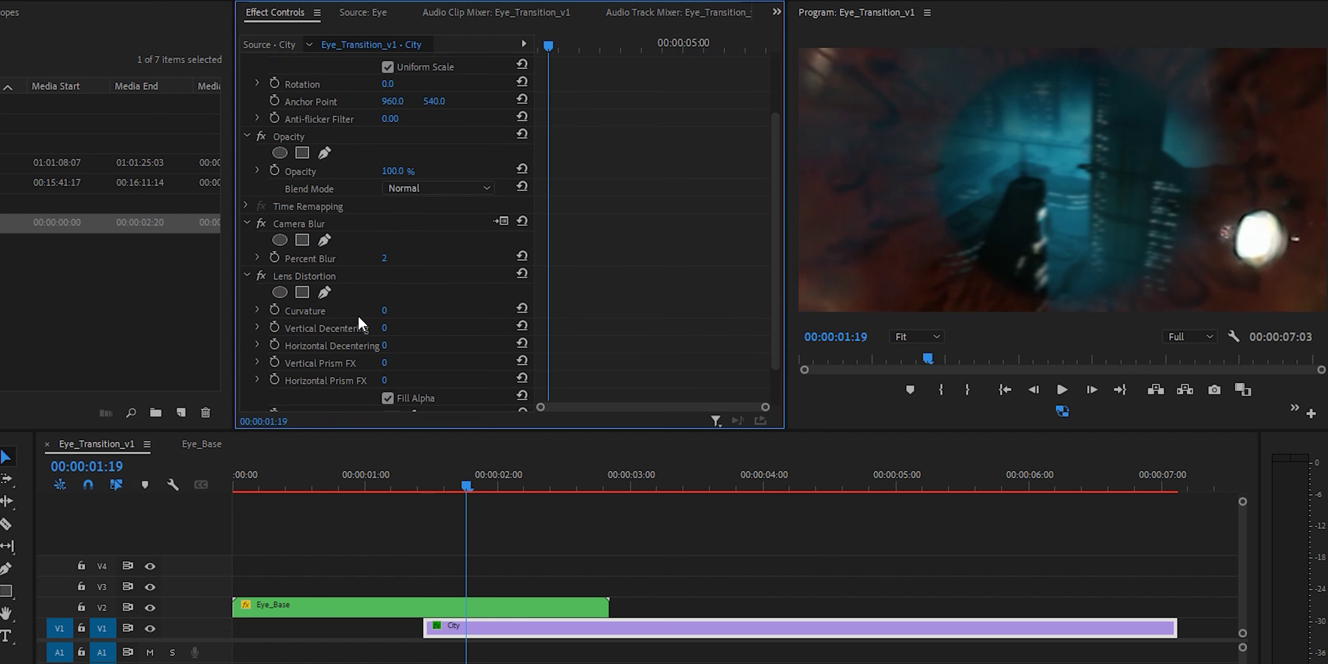
scroll(359, 318, down, 2)
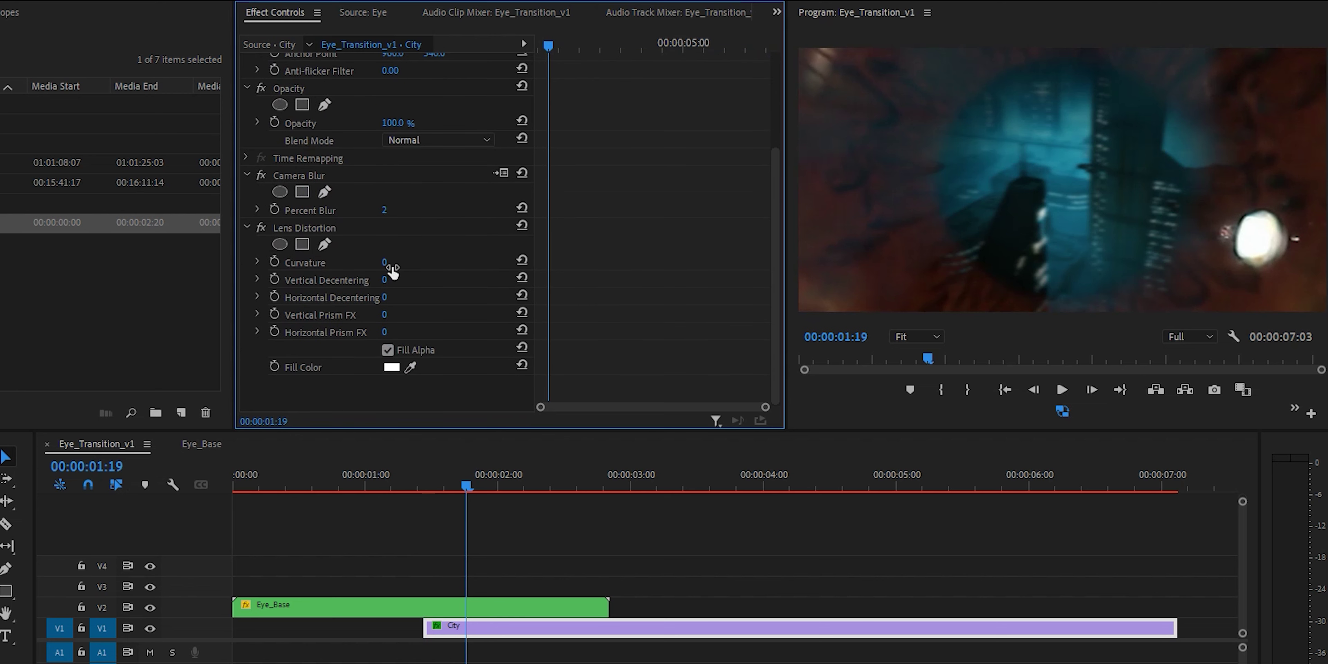
drag(390, 266, 325, 266)
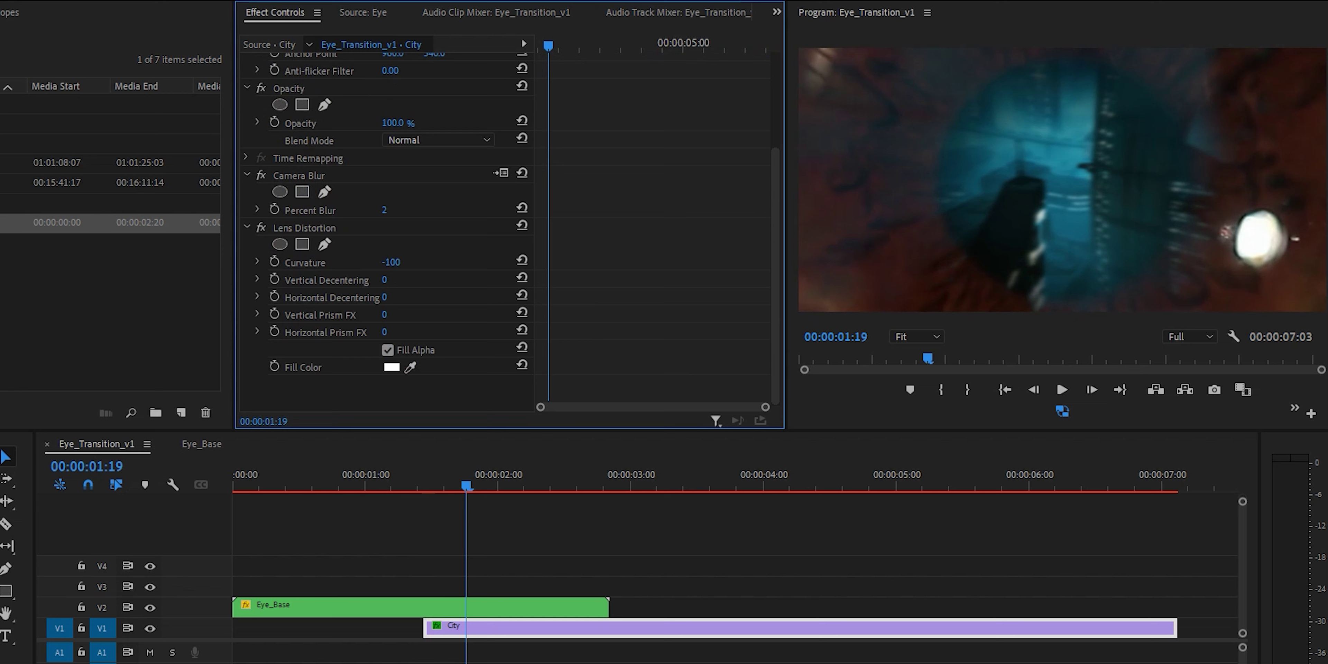
Hide track V2, compare the City clip with and without Lens Distortion, and save the project.
click(150, 607)
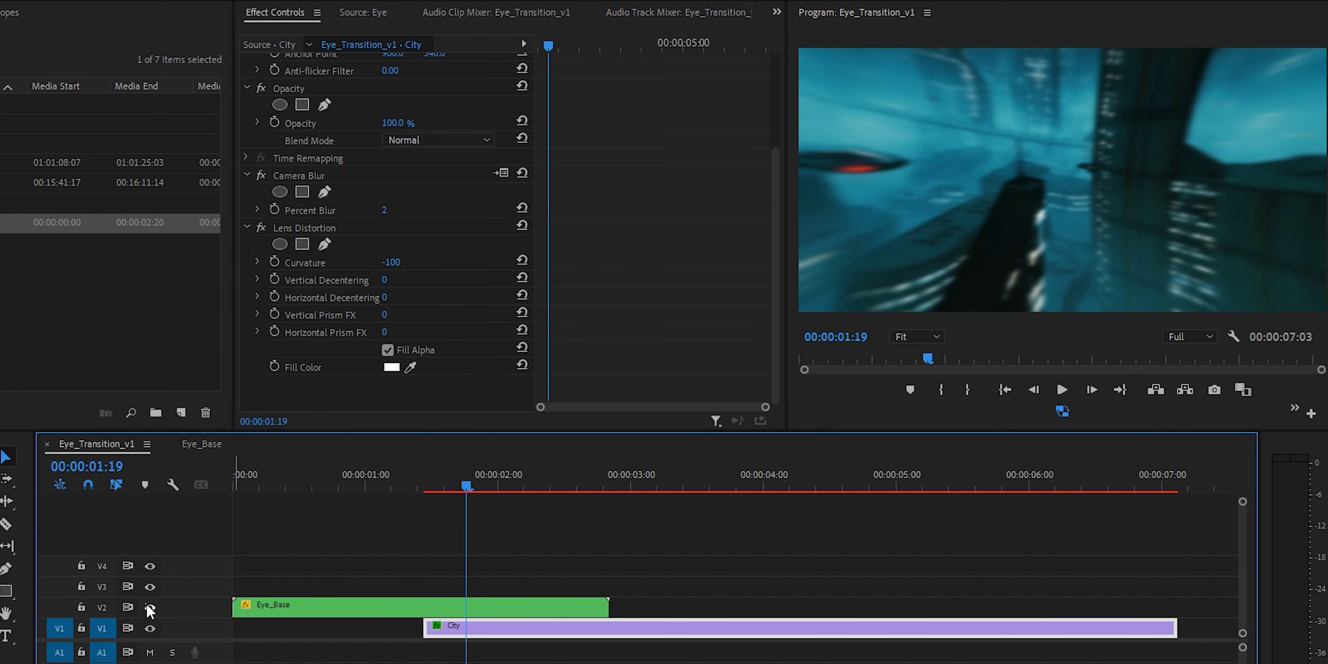
click(265, 230)
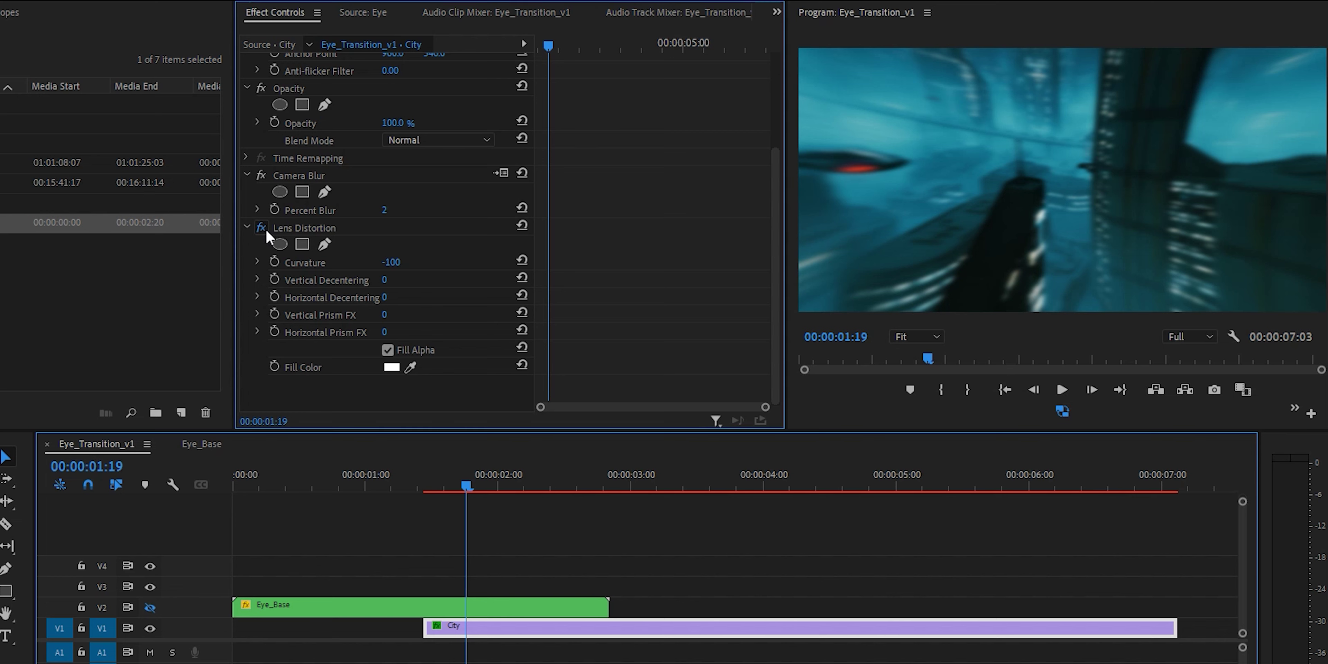
click(266, 230)
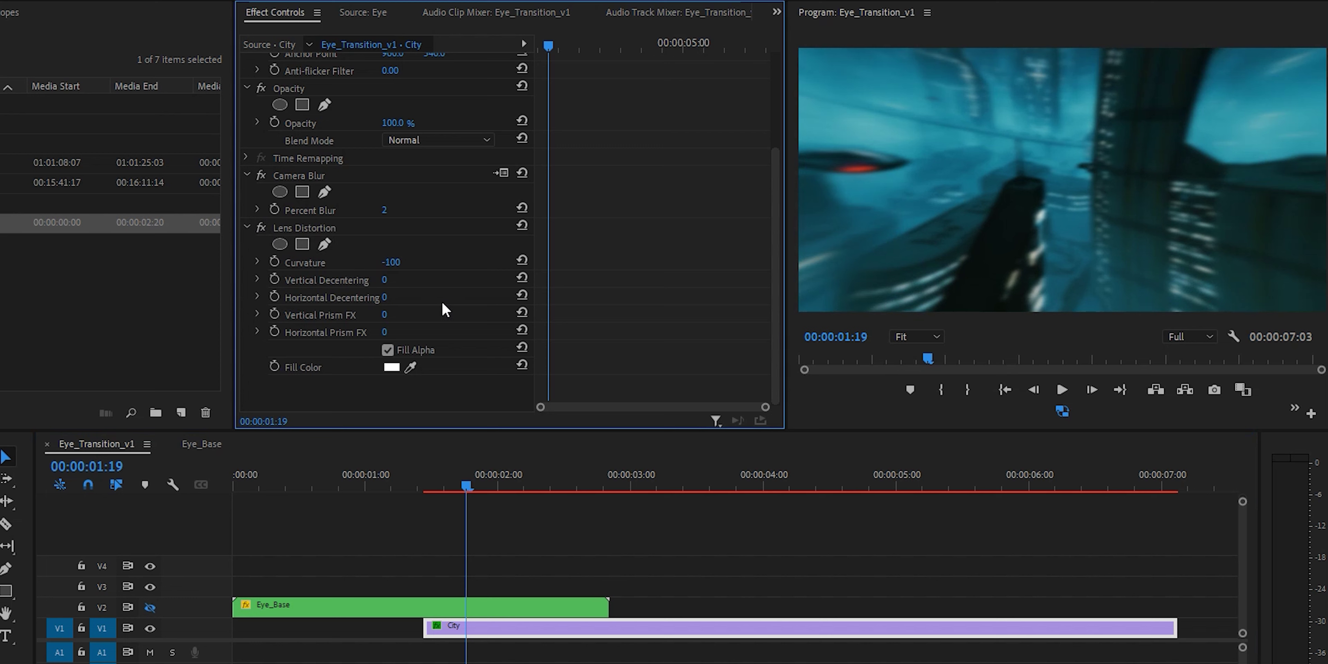
key(ctrl+s)
At 00:00:03:14, set the City clip's Lens Distortion curvature to 0 and add a keyframe for it.
drag(467, 486, 707, 526)
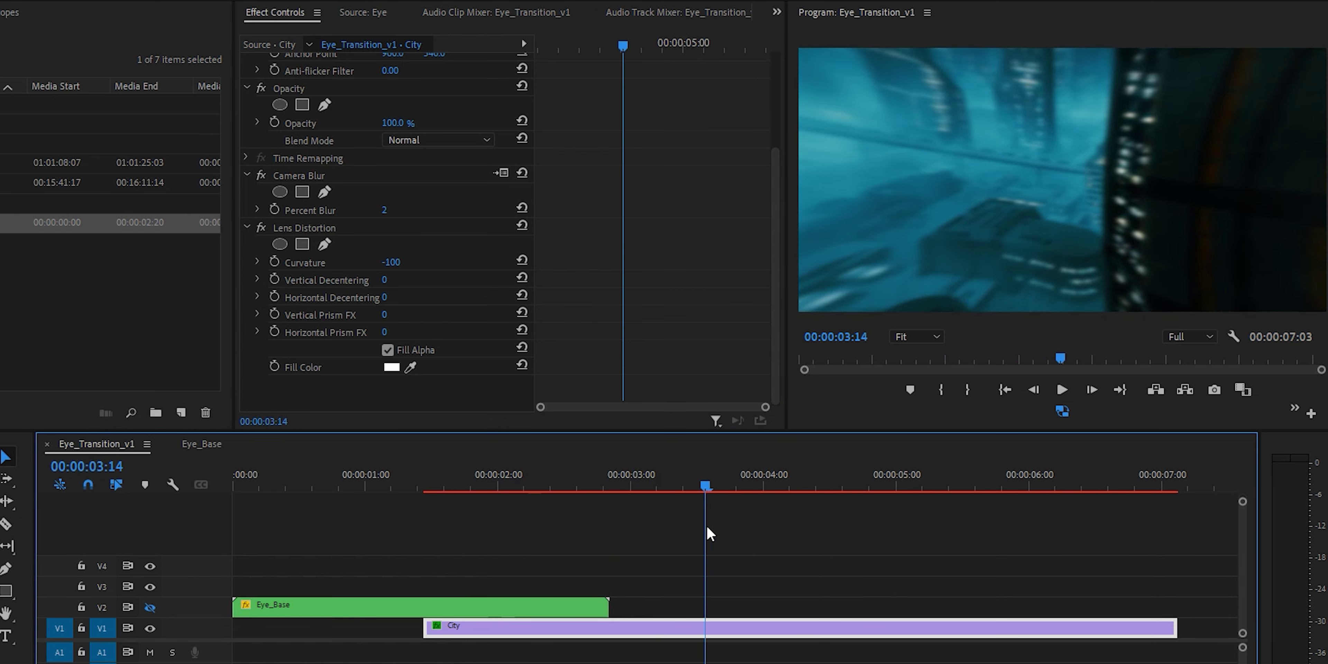
click(398, 262)
text(0)
key(Return)
click(274, 261)
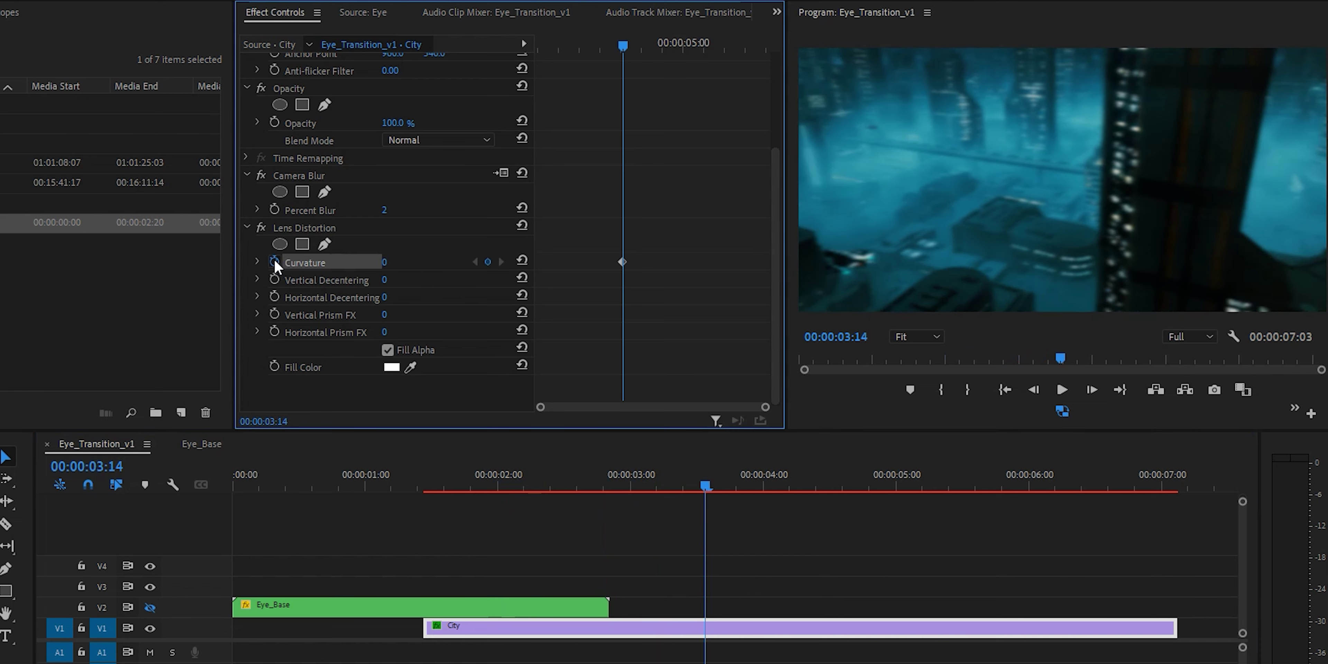
At 00:00:01:13, set the City clip's Lens Distortion curvature to -99 and show track V2 again.
mouse_move(449, 483)
mouse_down()
mouse_move(461, 484)
mouse_move(441, 487)
mouse_up()
drag(392, 267, 336, 267)
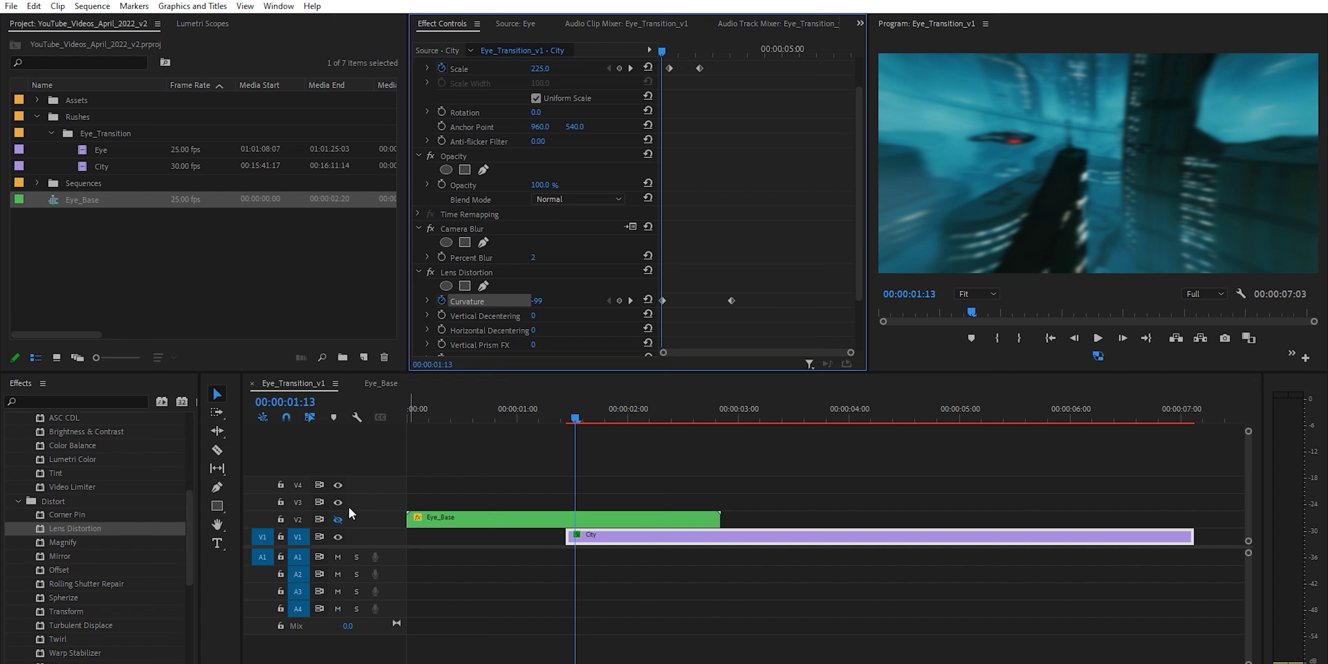
click(338, 520)
Ease both Lens Distortion curvature keyframes of the City clip by reshaping their velocity graph with the Bezier handles.
drag(662, 51, 732, 52)
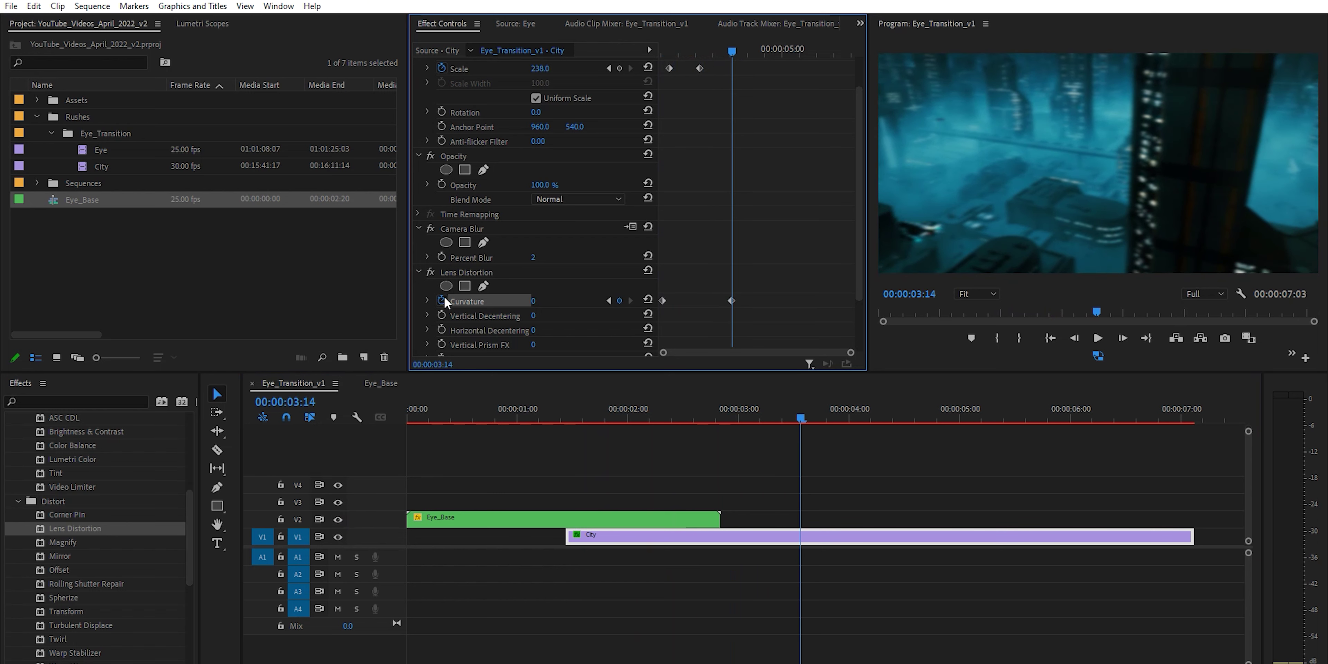
click(428, 300)
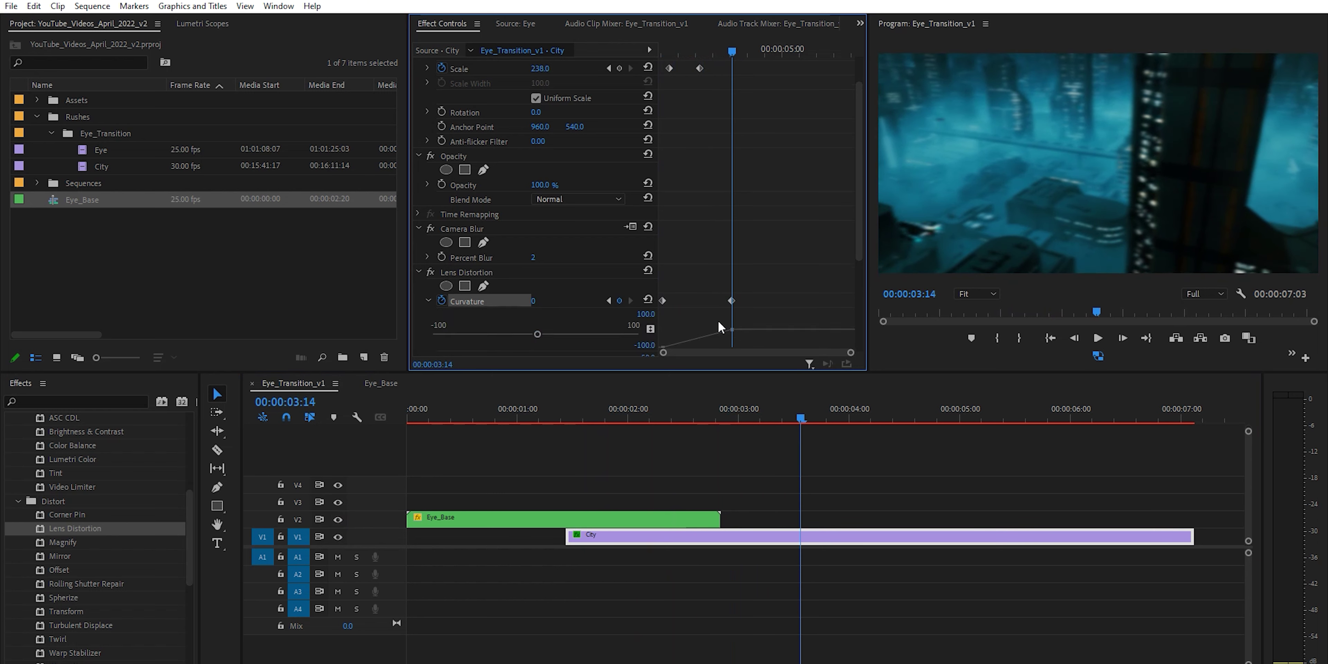
scroll(718, 319, down, 3)
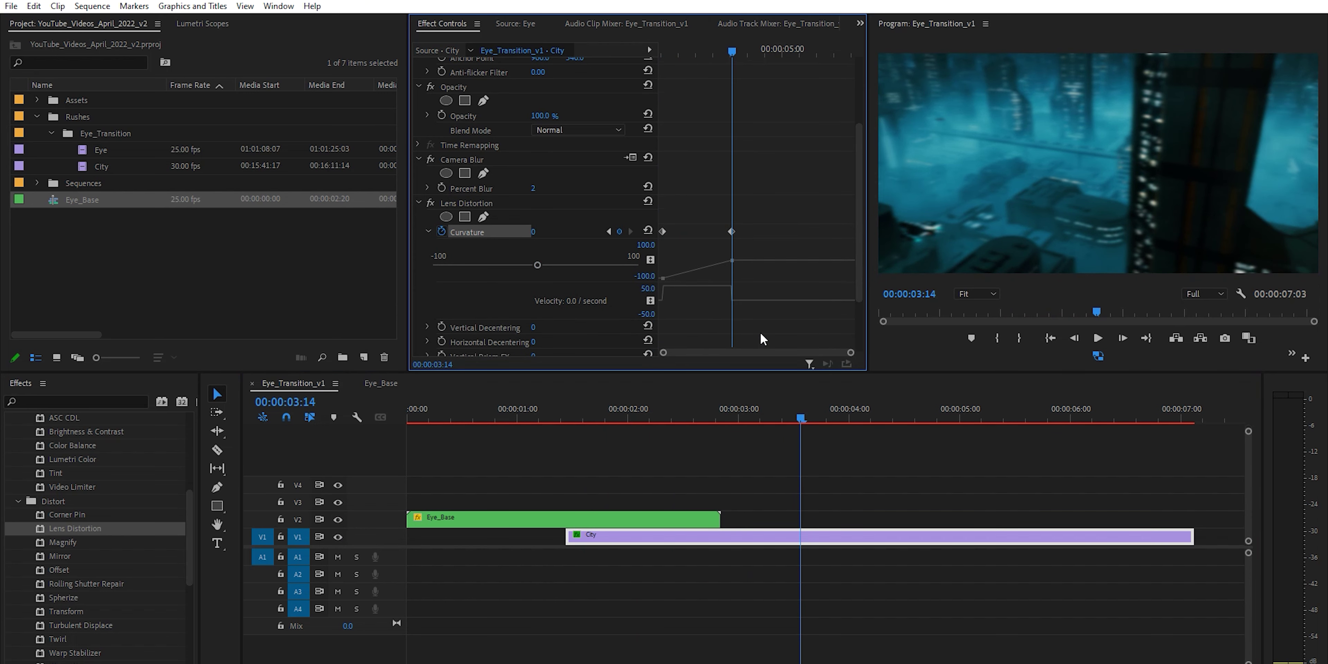
key(=)
key(=)
key(=)
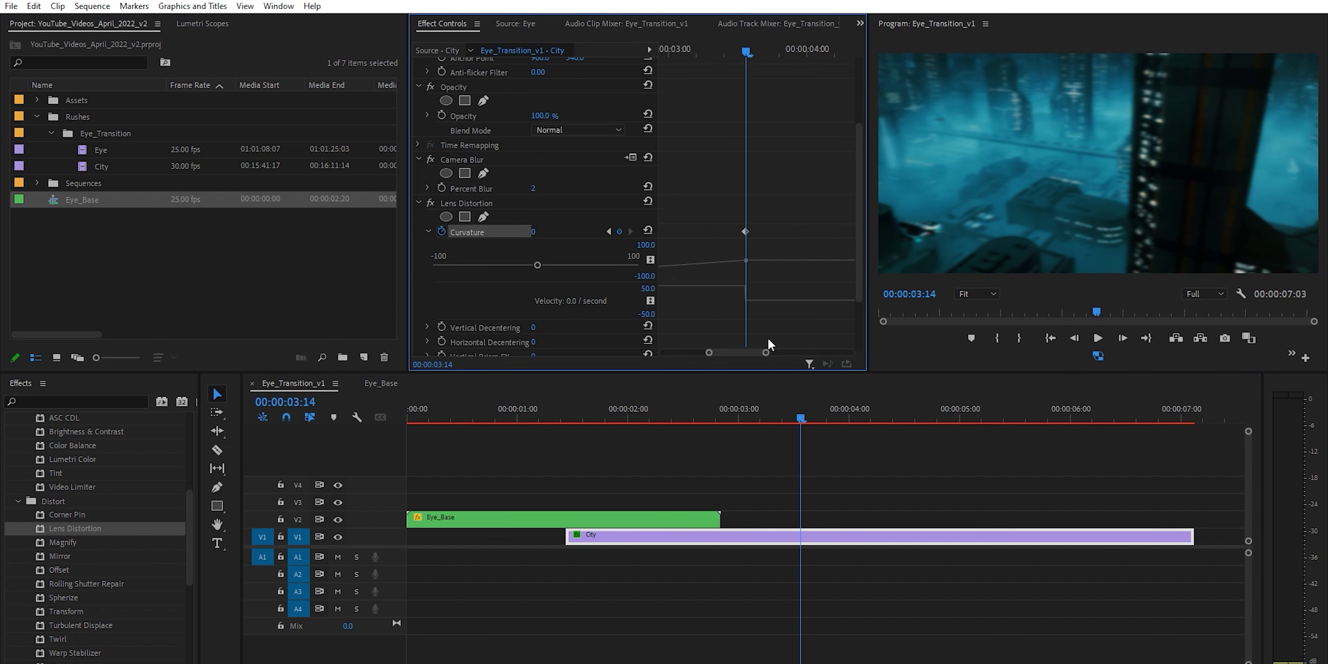
drag(752, 350, 700, 365)
click(673, 232)
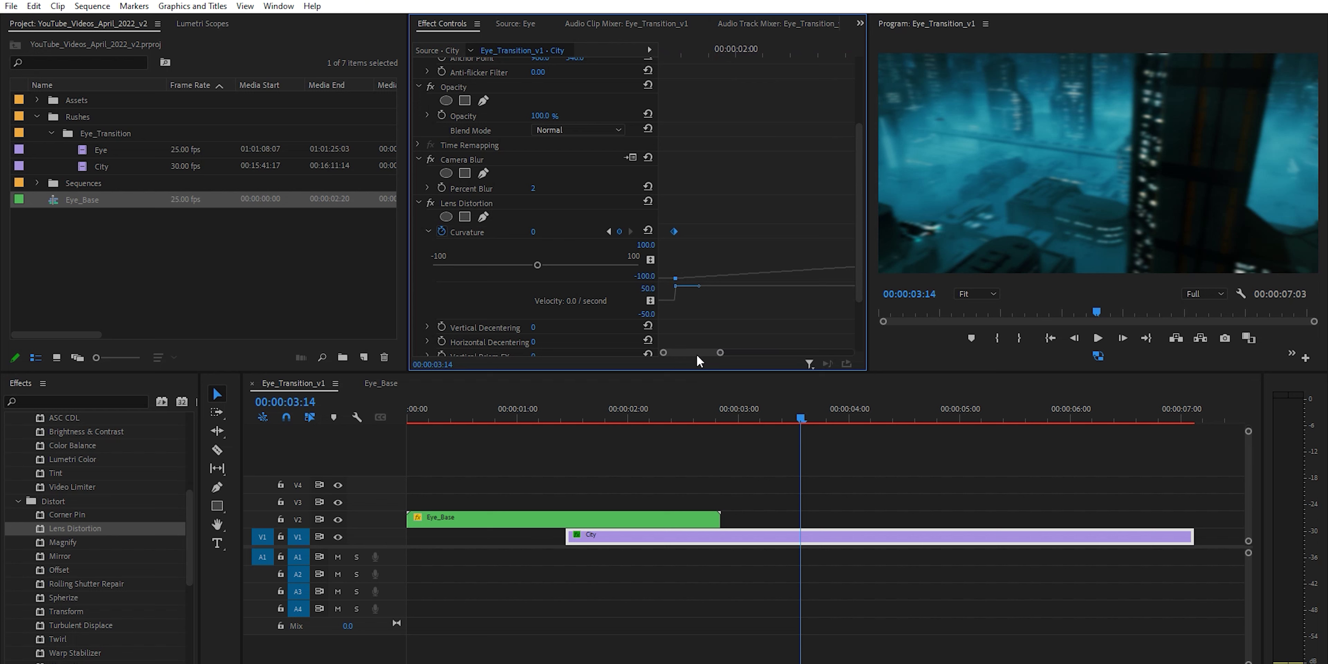
drag(700, 287, 688, 289)
drag(690, 352, 728, 364)
drag(761, 287, 682, 300)
drag(760, 353, 679, 353)
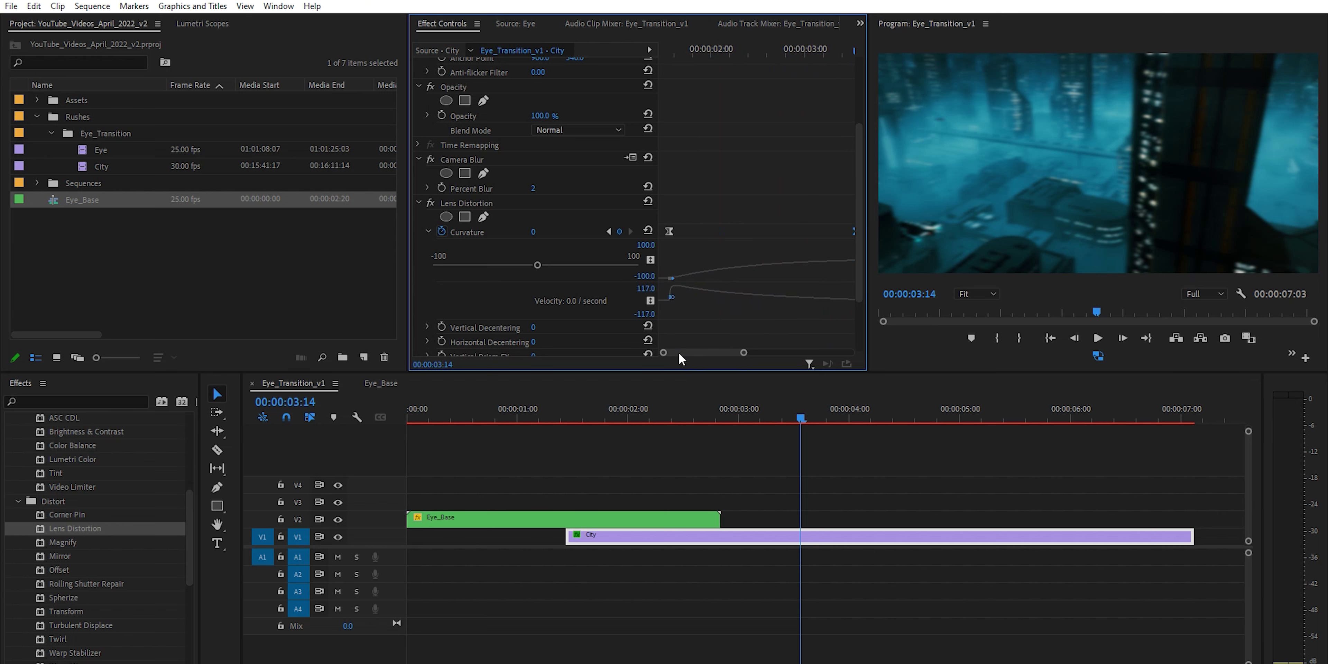
Check the distortion up to 00:00:02:00 and apply the Turbulent Displace effect to the City clip.
click(567, 417)
drag(566, 416, 576, 417)
drag(610, 420, 627, 420)
scroll(105, 562, down, 1)
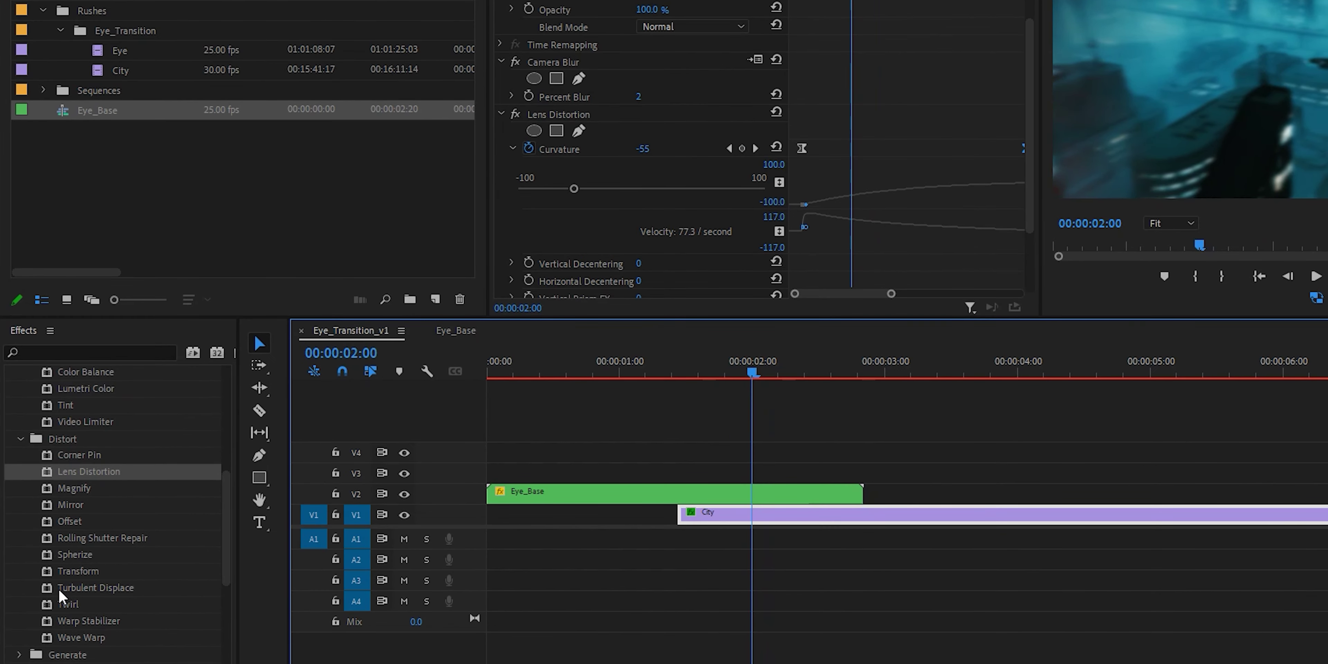
drag(49, 586, 772, 540)
drag(645, 558, 647, 541)
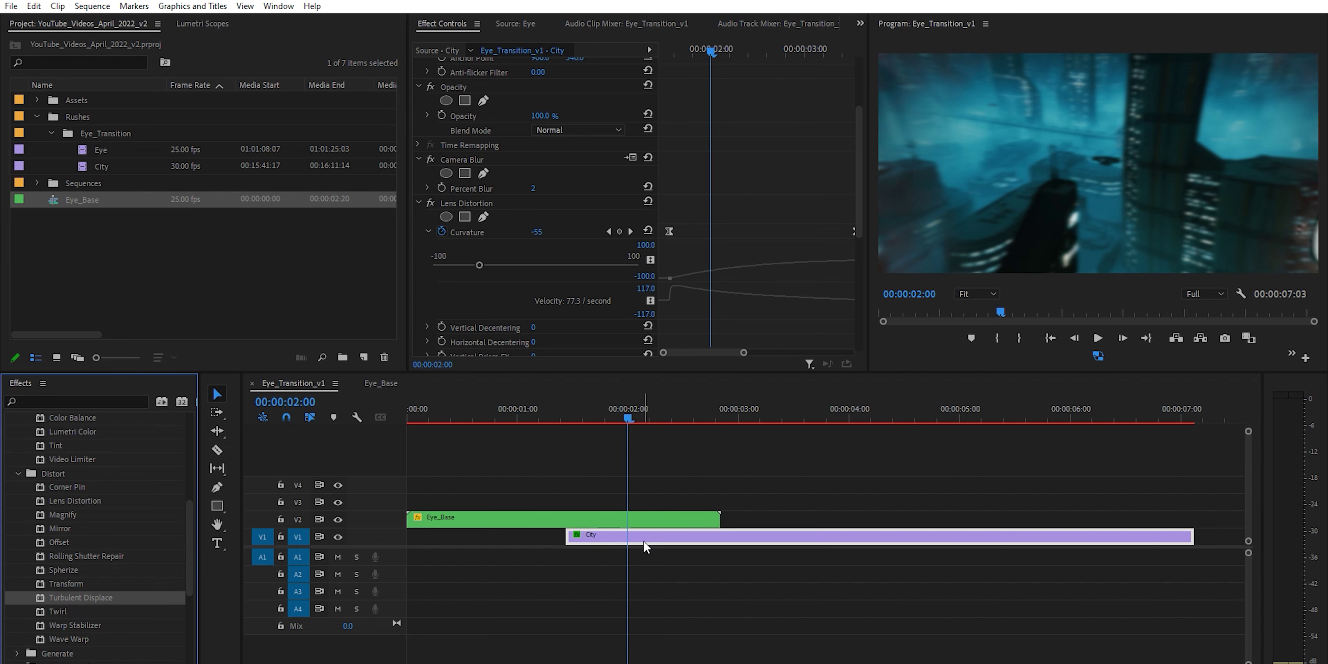
Go to 00:00:01:14 and set the displacement type of the City clip's Turbulent Displace to Bulge.
click(429, 231)
drag(638, 408, 699, 411)
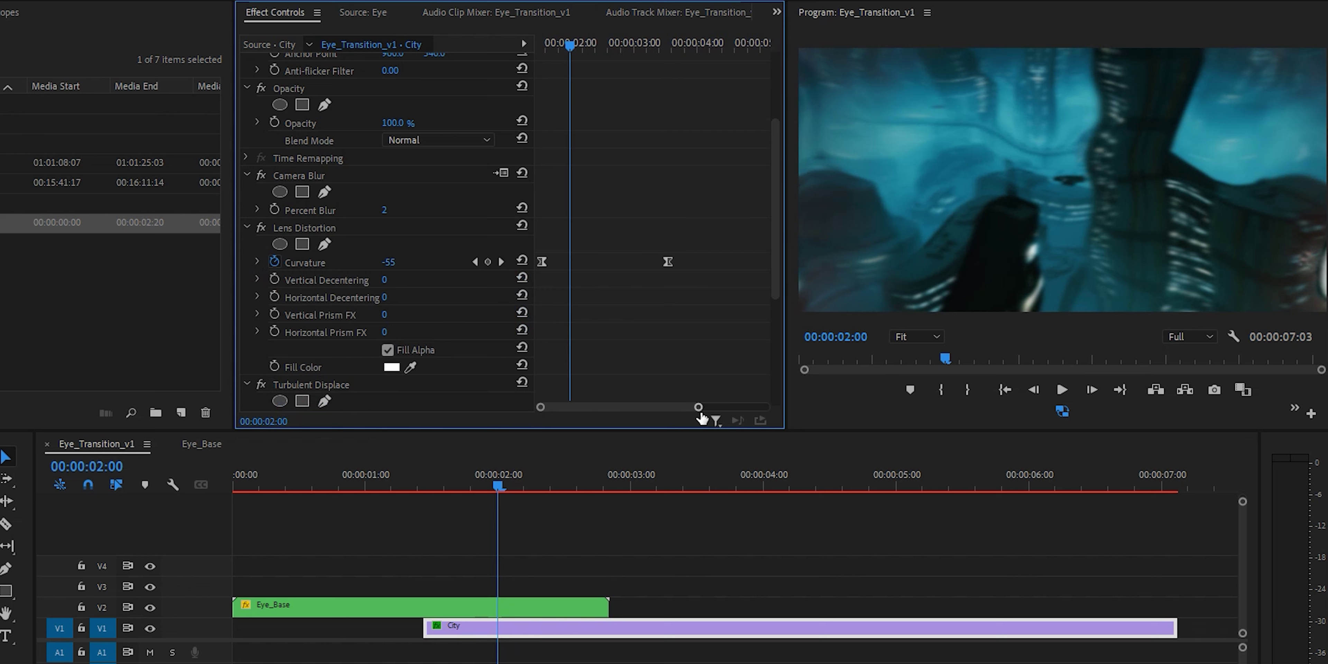
scroll(466, 364, down, 5)
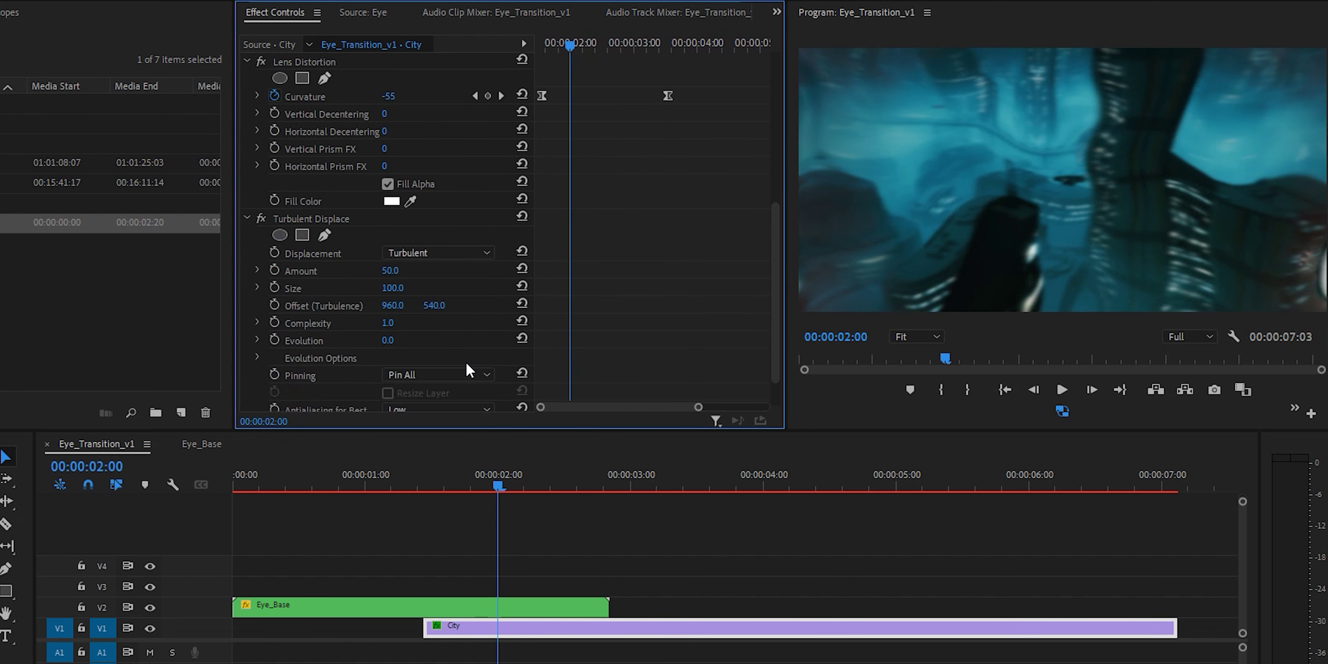
drag(548, 43, 545, 45)
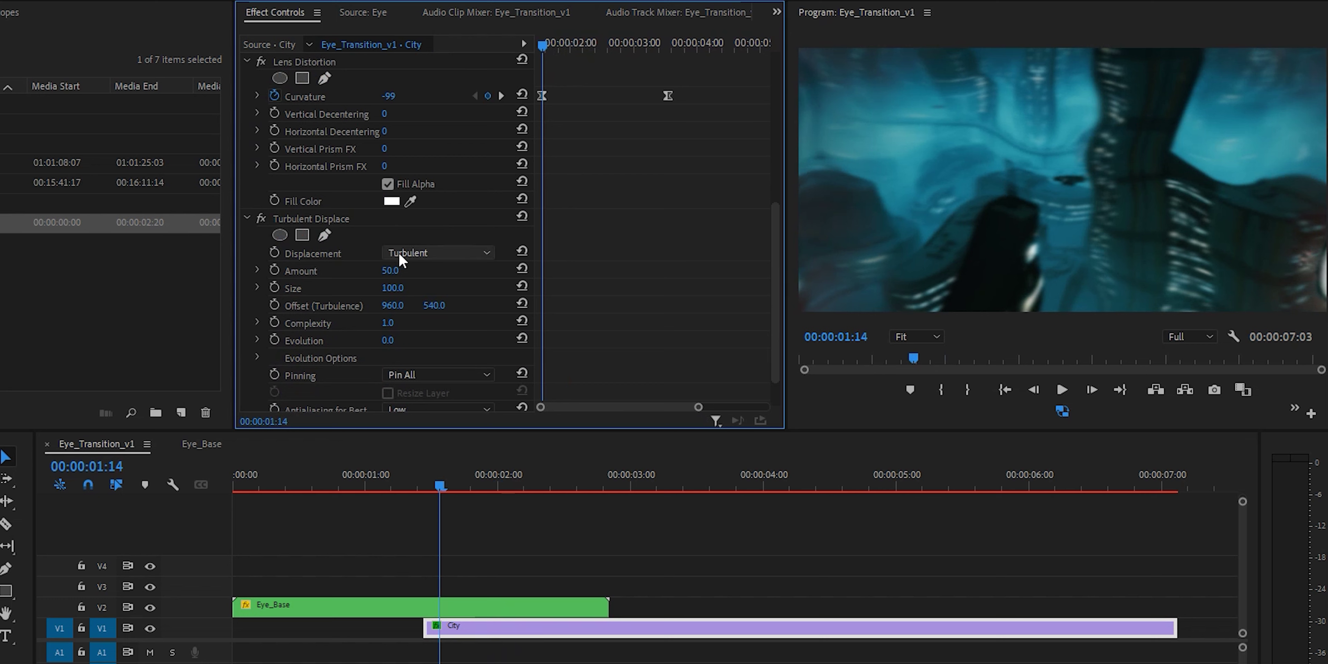
click(407, 252)
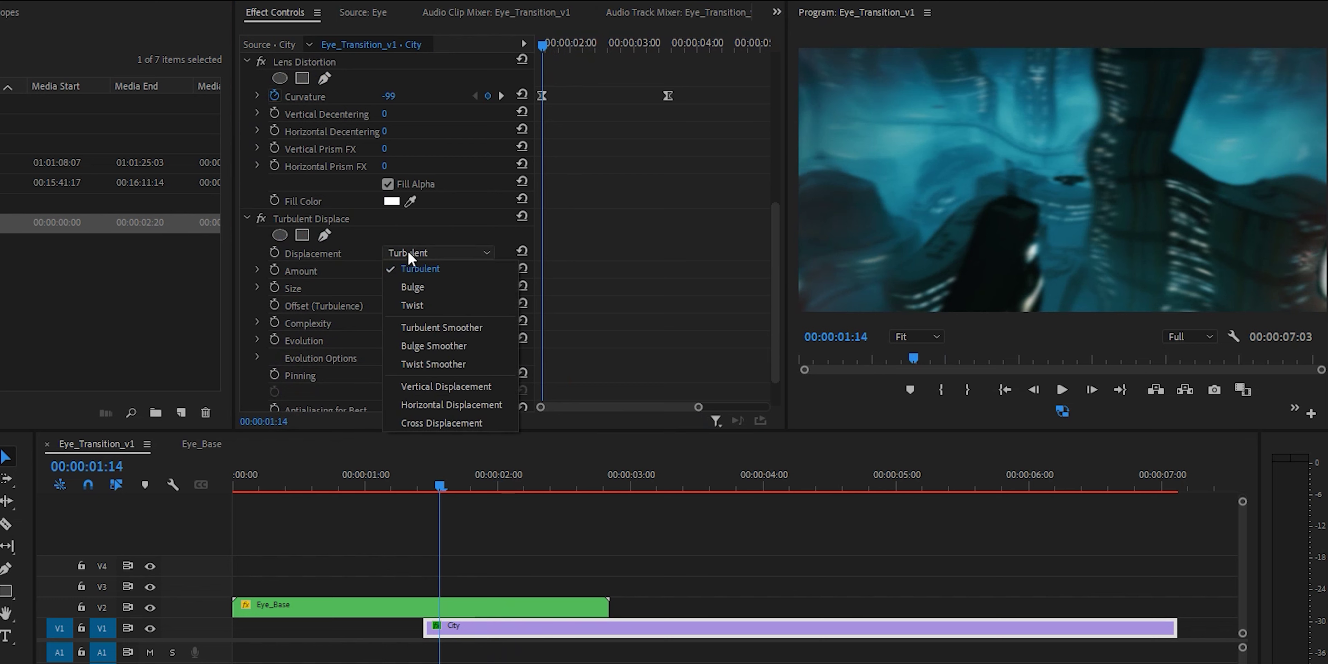
click(433, 288)
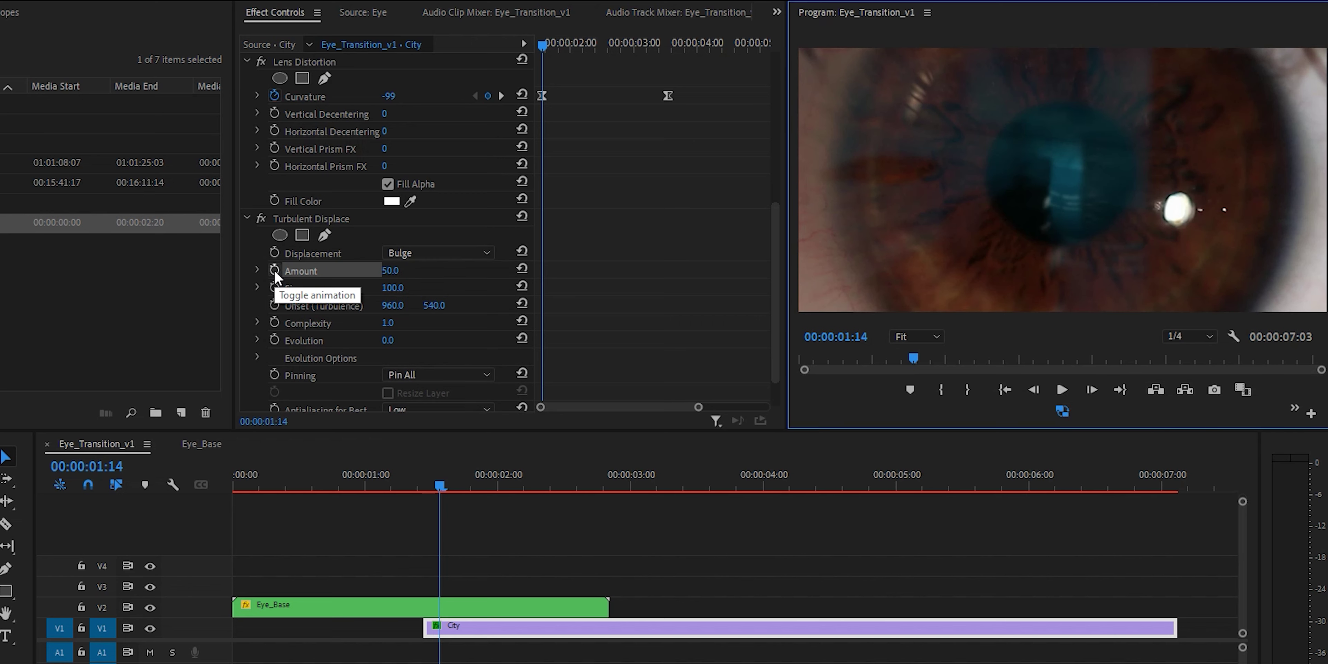
At 00:00:01:14, enable Turbulent Displace keyframes for Amount at 50 and Size at 131.
click(274, 270)
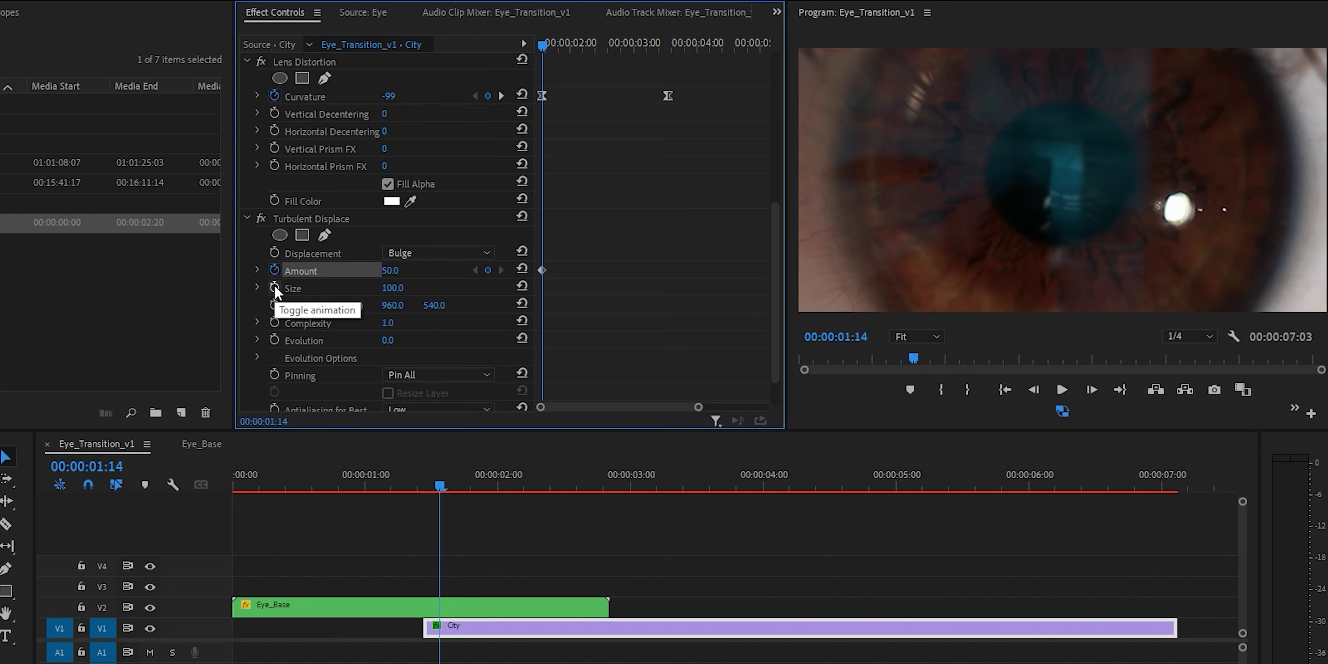
click(274, 285)
mouse_move(393, 288)
mouse_down()
mouse_move(443, 288)
mouse_move(415, 287)
mouse_up()
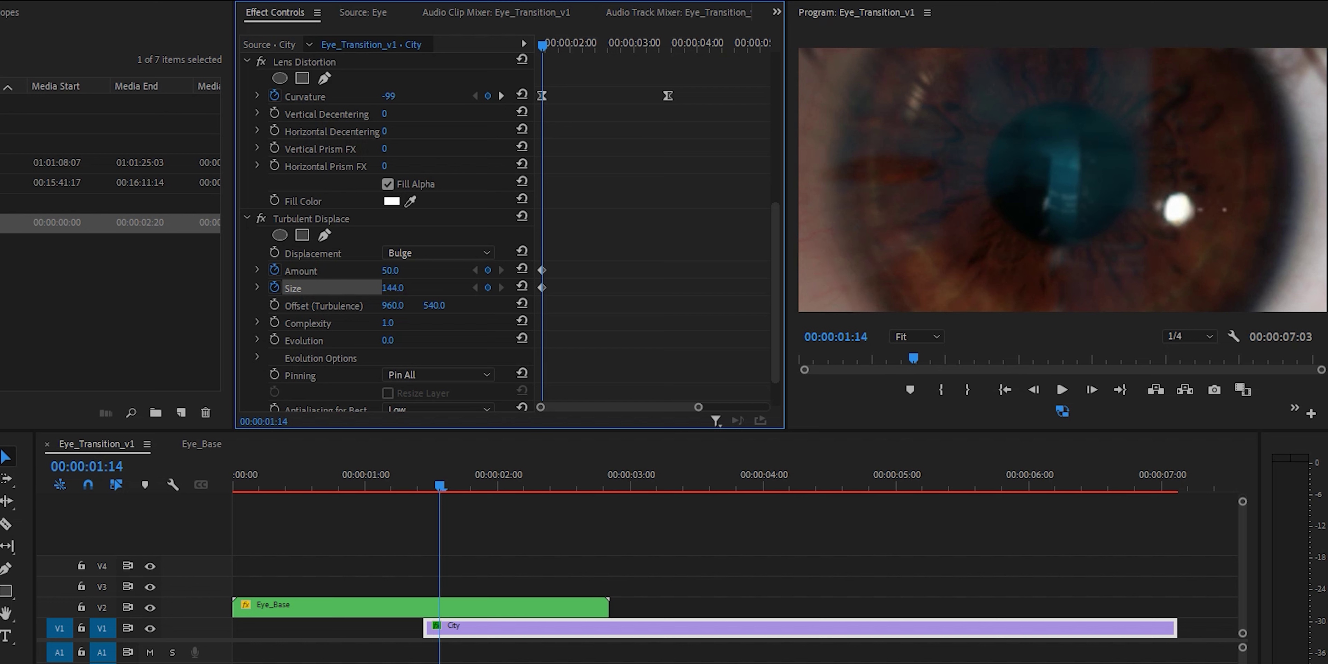
At 00:00:02:09, keyframe the City clip's Turbulent Displace with Amount 0 and Size 2.
click(667, 44)
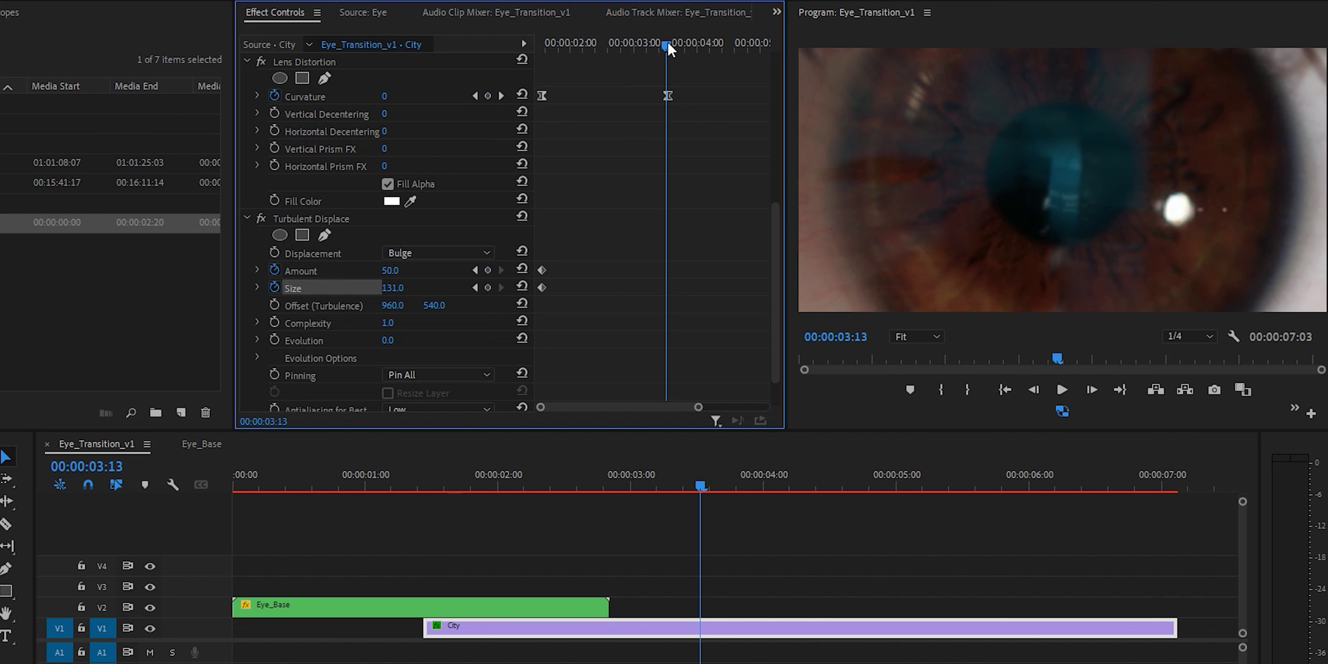
drag(668, 41, 618, 52)
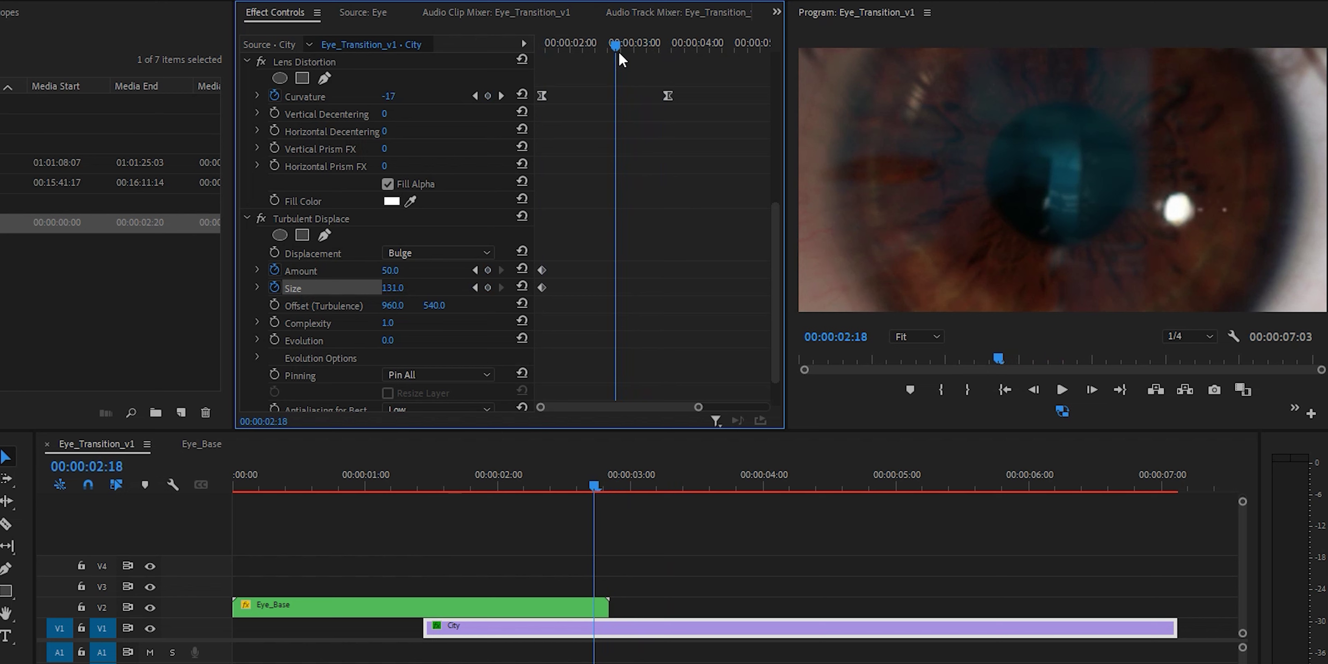
mouse_move(619, 52)
mouse_down()
mouse_move(639, 49)
mouse_move(593, 47)
mouse_up()
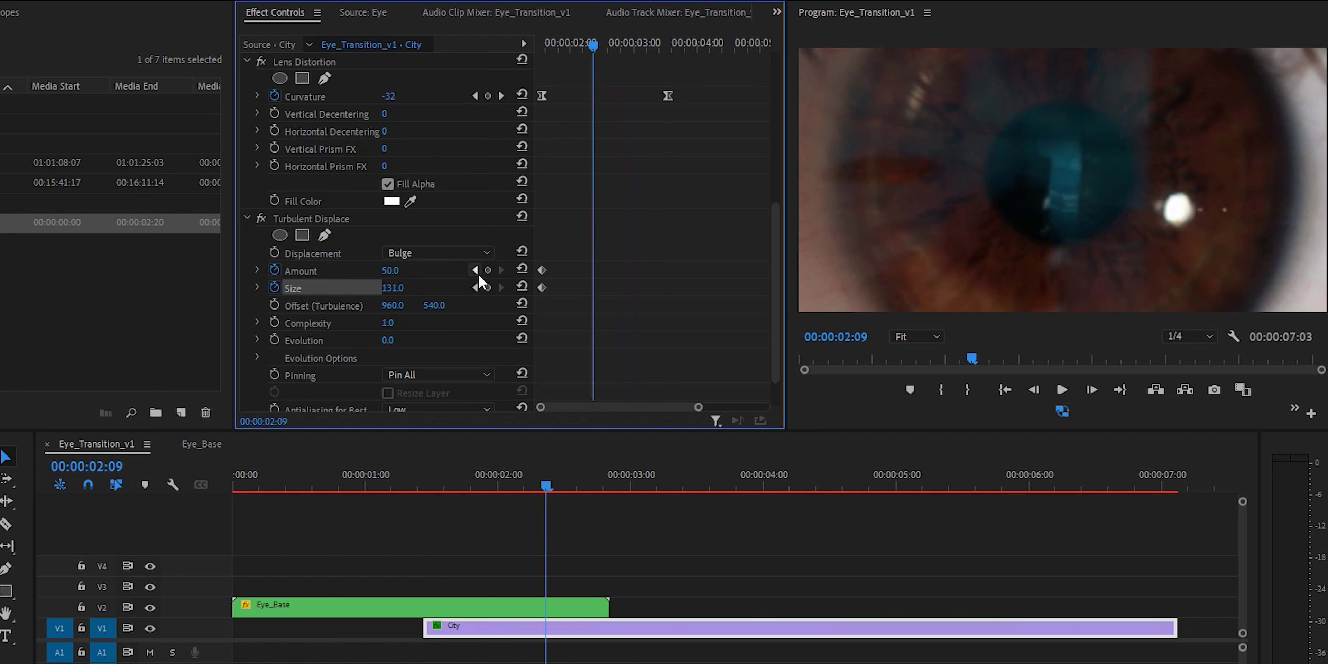
click(407, 272)
text(0)
key(Return)
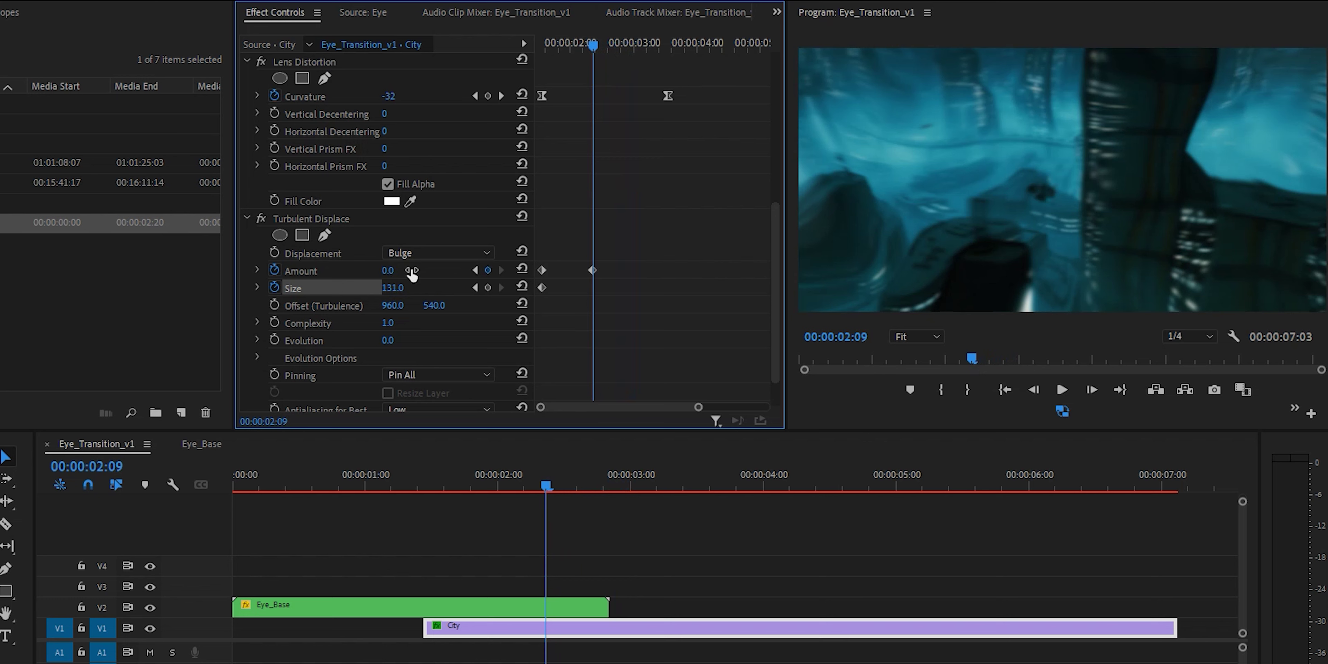
click(407, 288)
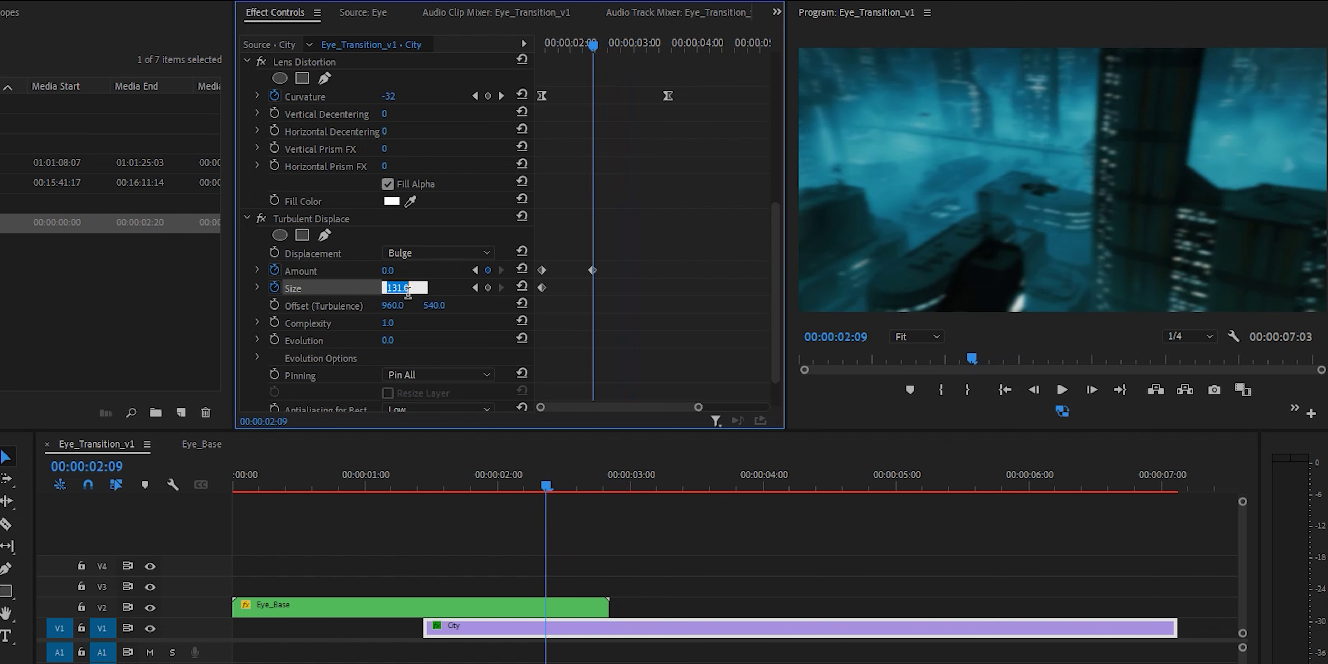
text(0)
key(Return)
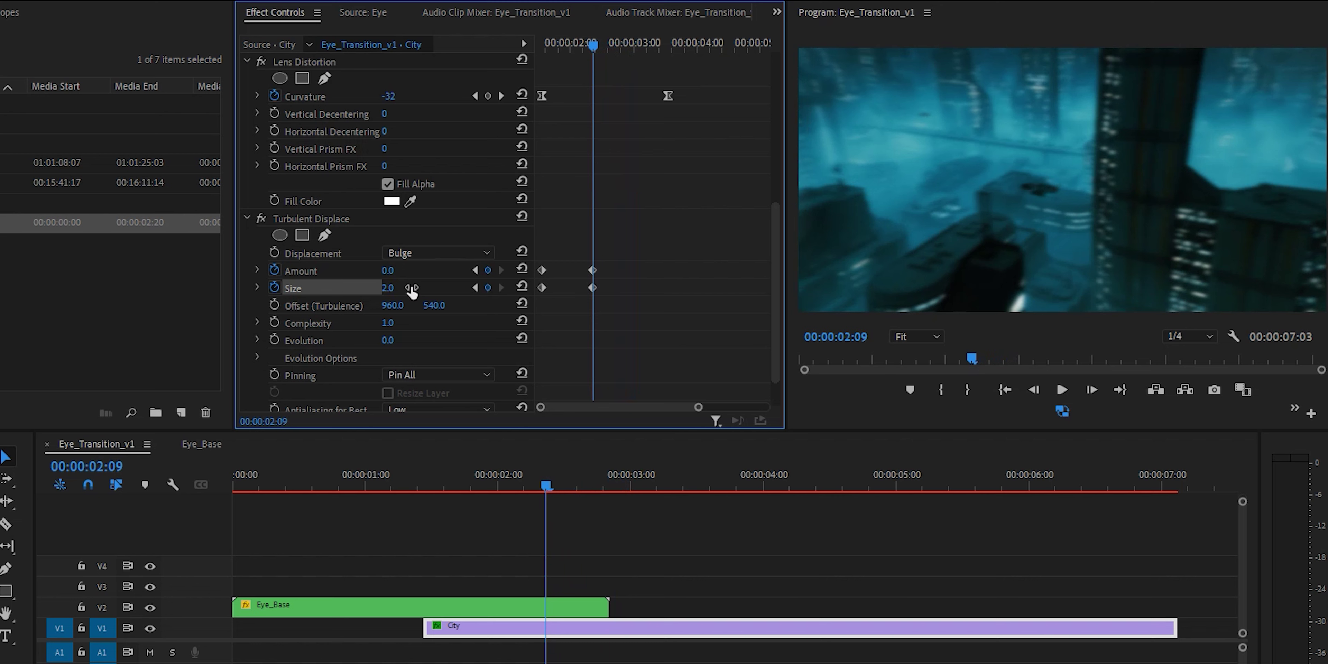
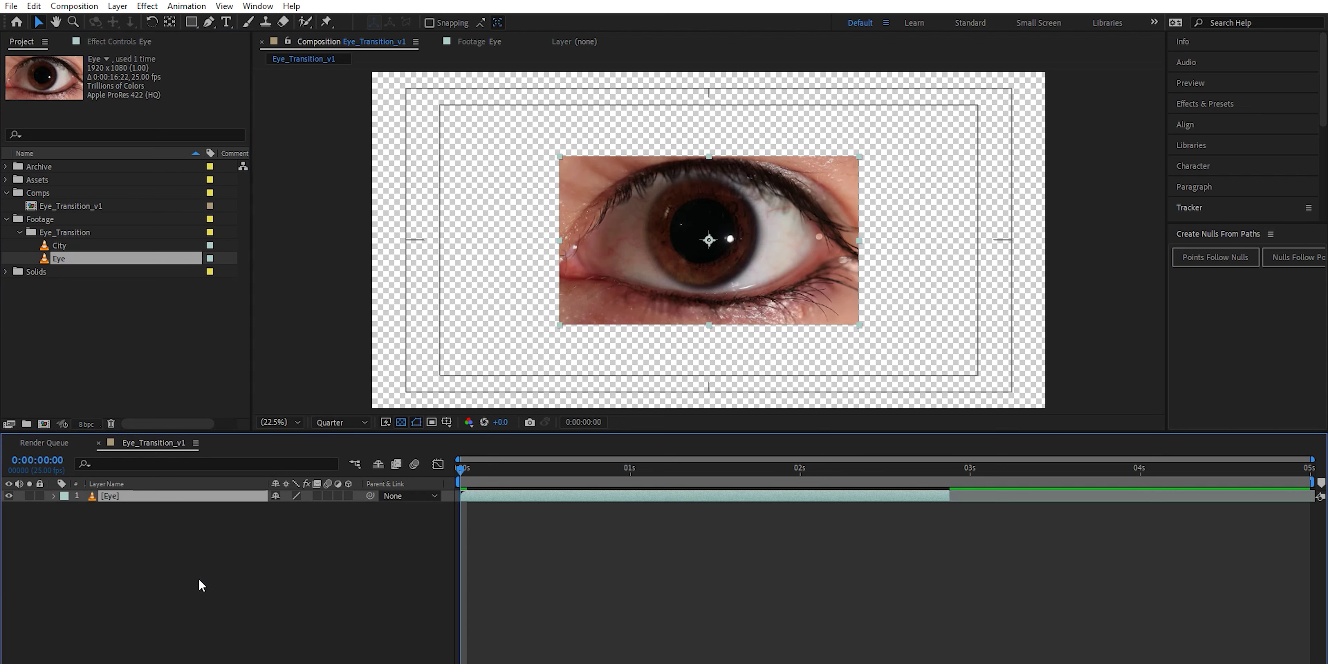
In After Effects, scale the Eye layer to fill the composition frame and draw an elliptical mask around the iris.
drag(858, 324, 1048, 431)
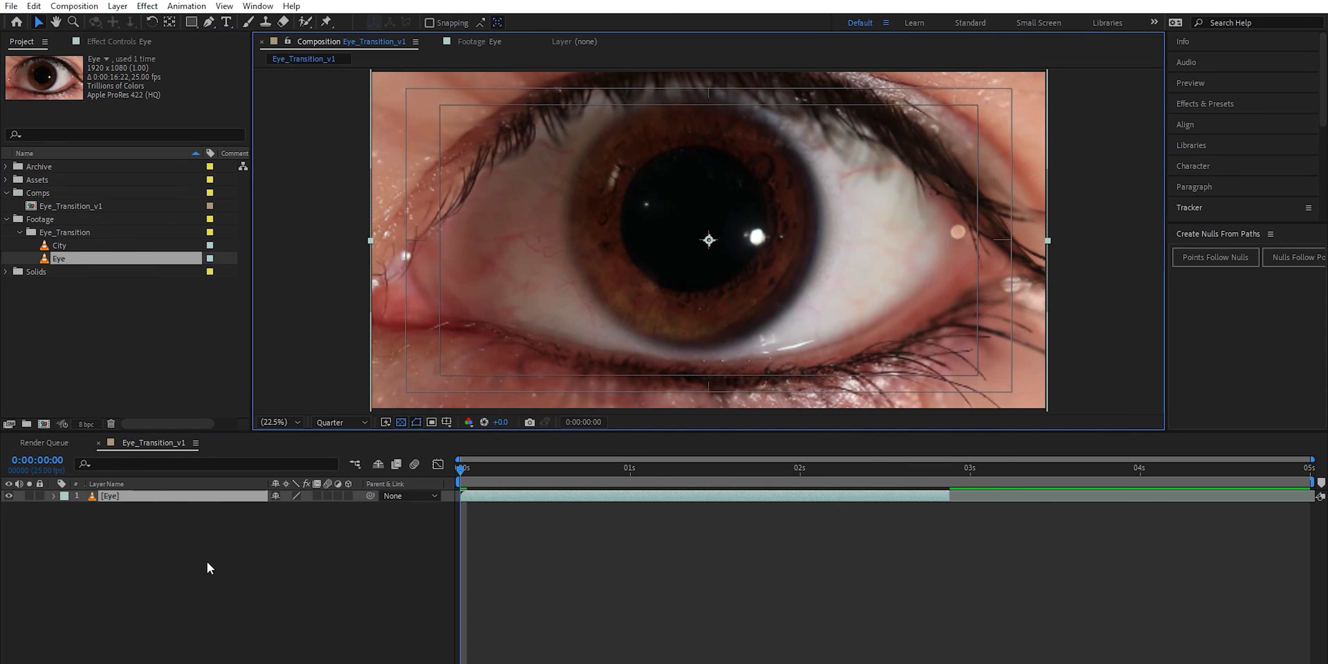
click(191, 497)
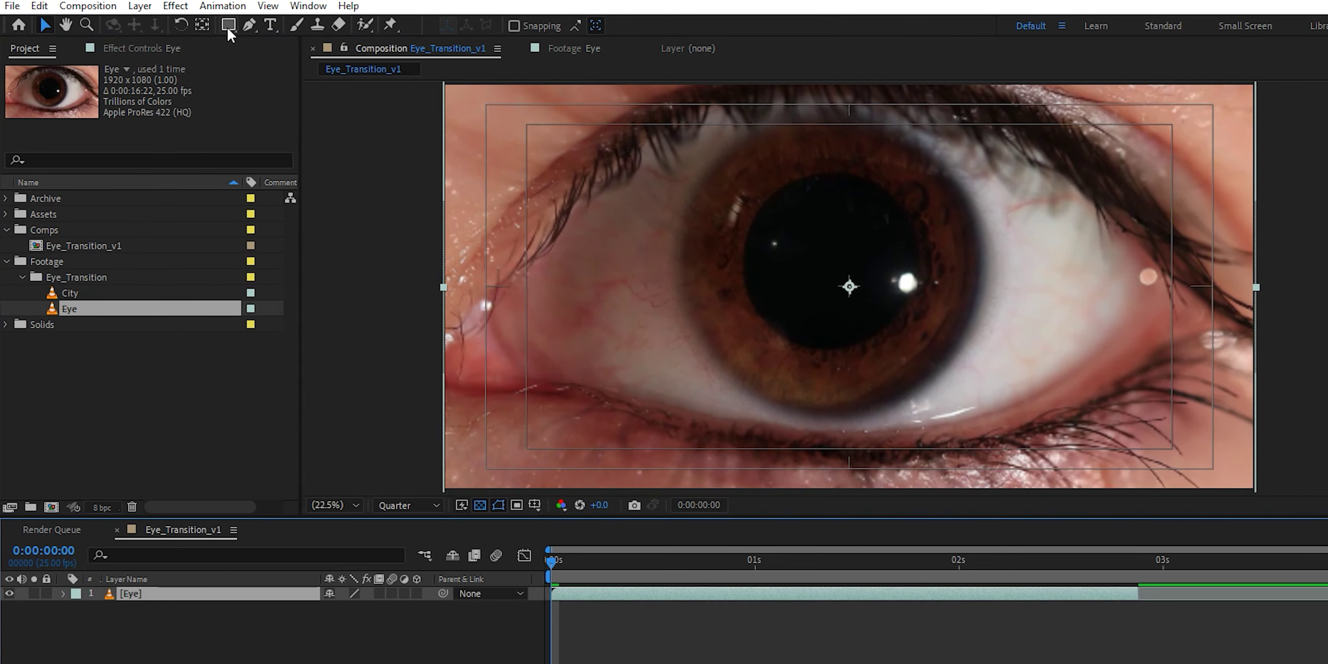
click(191, 22)
drag(230, 33, 287, 56)
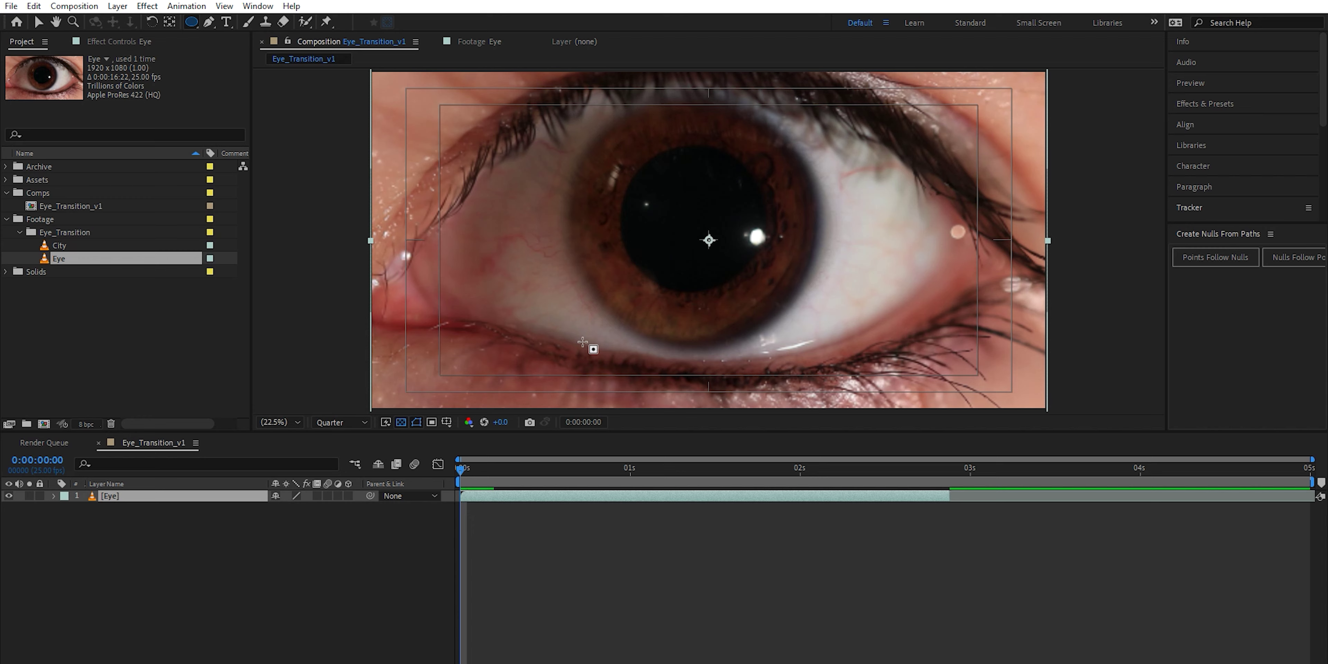
drag(582, 342, 820, 104)
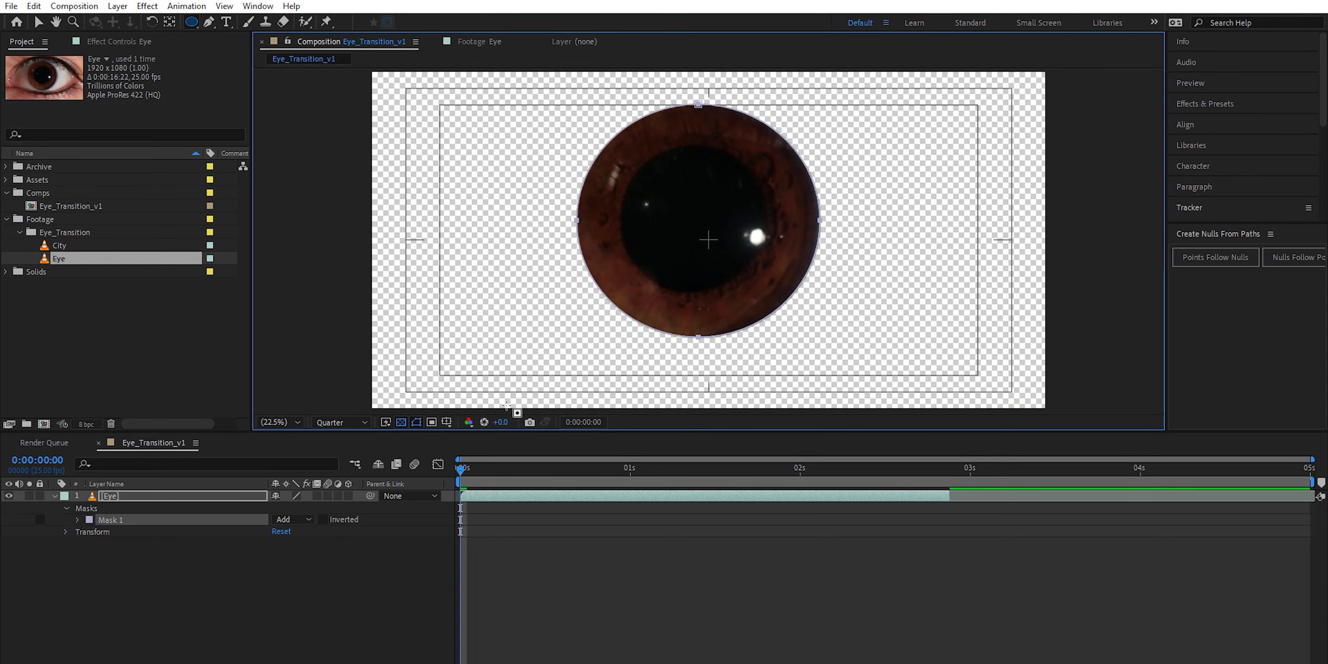
Set Mask 1's mode to None and adjust the ellipse's position and points to fit the edge of the iris.
click(295, 519)
click(302, 533)
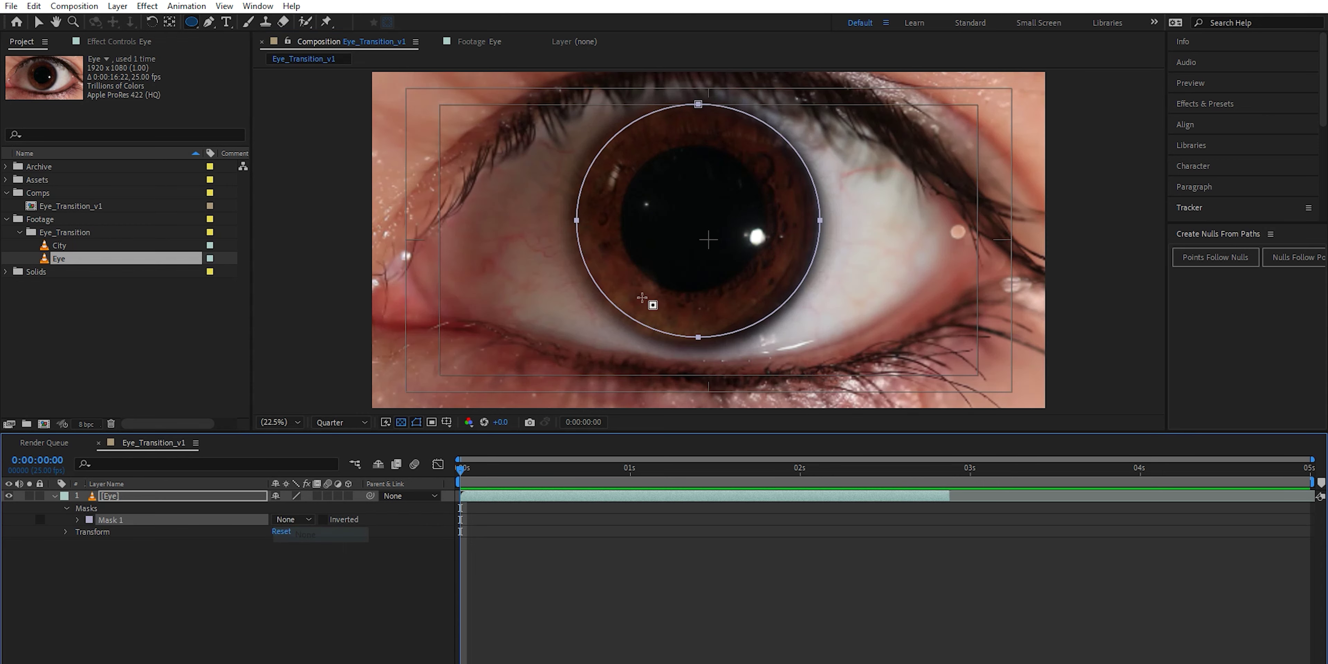
key(v)
drag(576, 222, 568, 222)
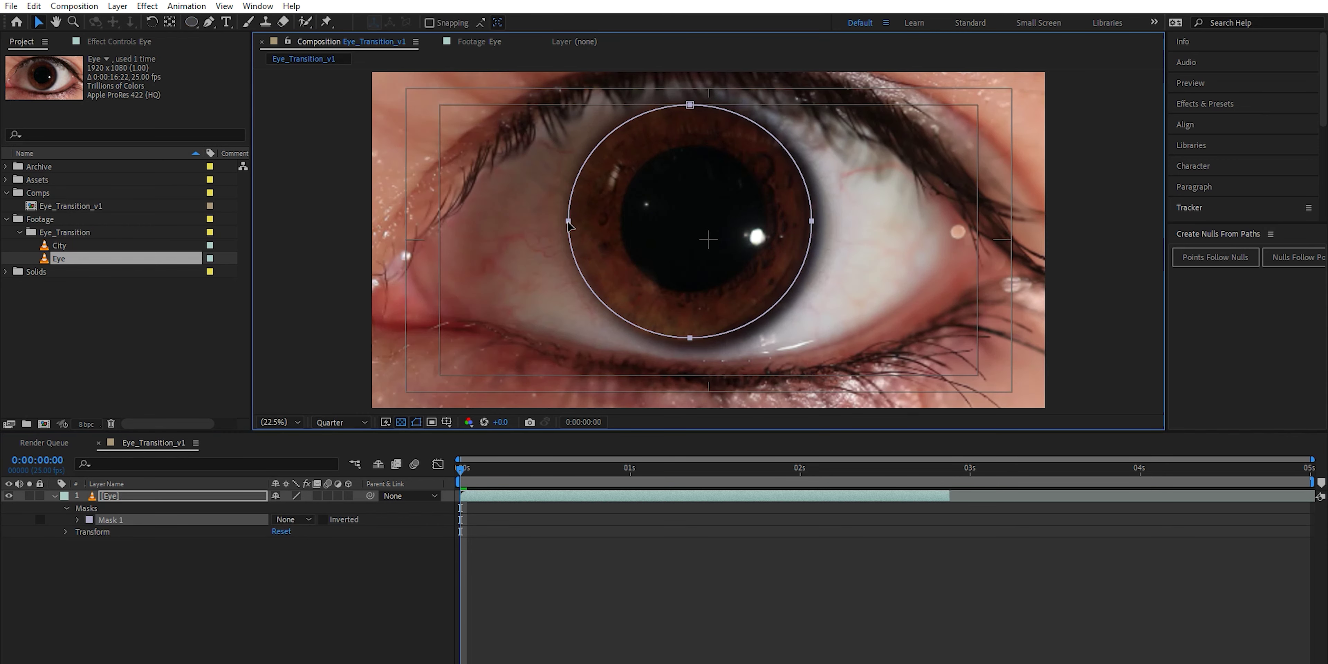
click(598, 218)
drag(812, 222, 819, 222)
drag(690, 338, 691, 349)
drag(691, 108, 691, 98)
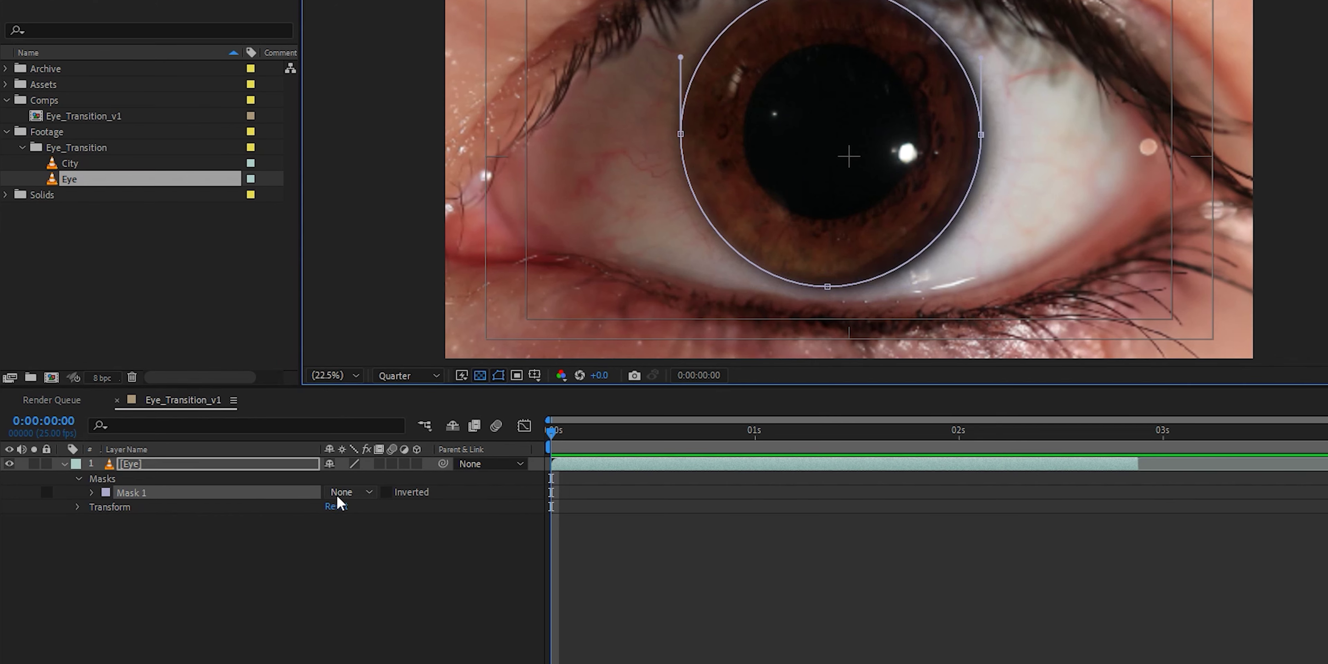
Set Mask 1 to Subtract with a feather of 39 pixels and an expansion of -10 pixels.
click(287, 519)
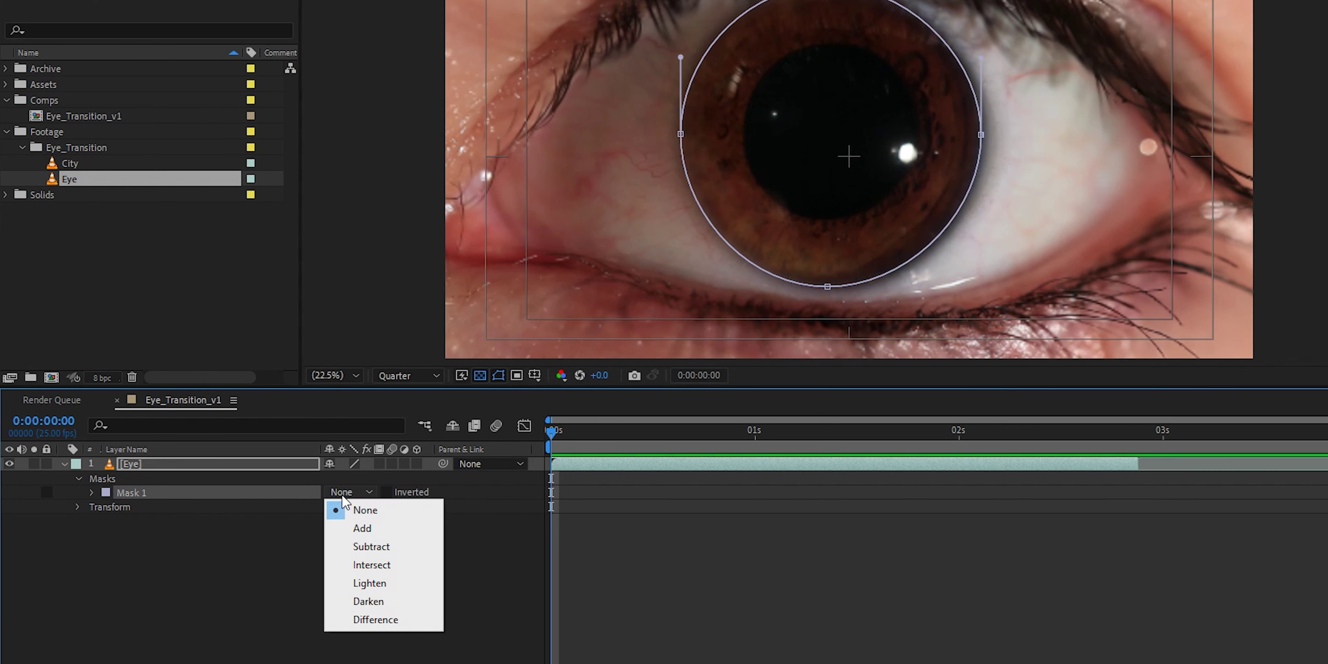
click(361, 547)
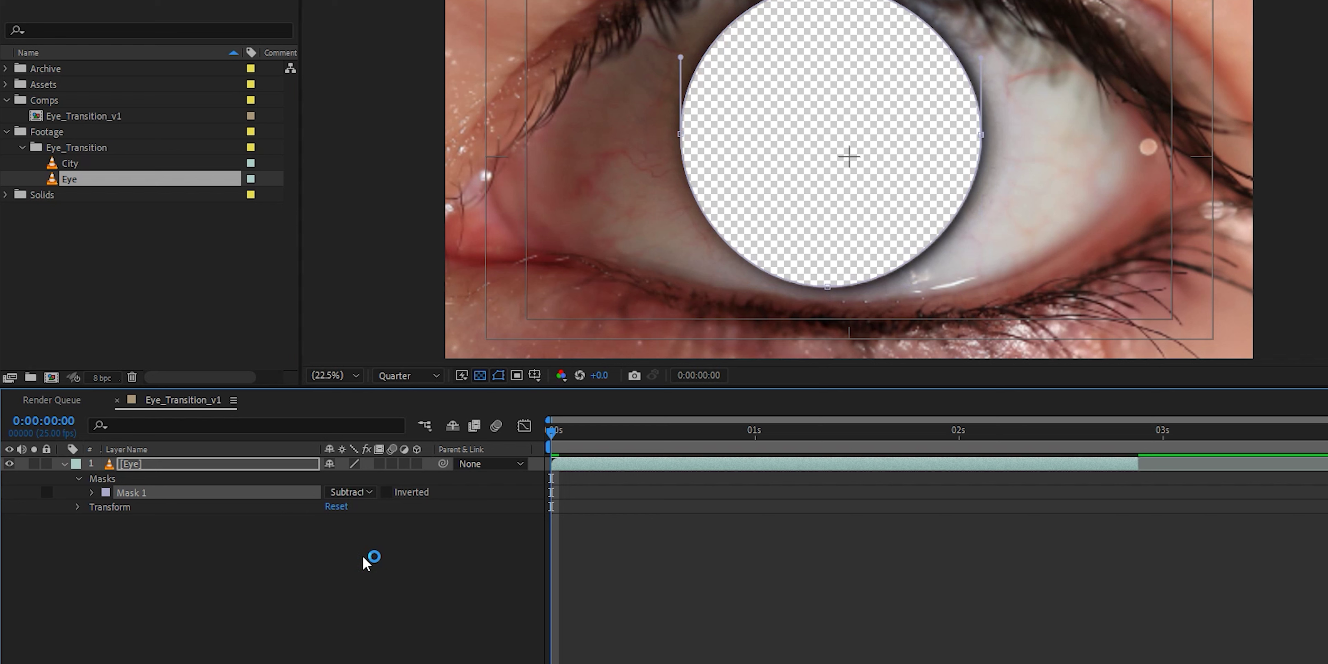
click(91, 493)
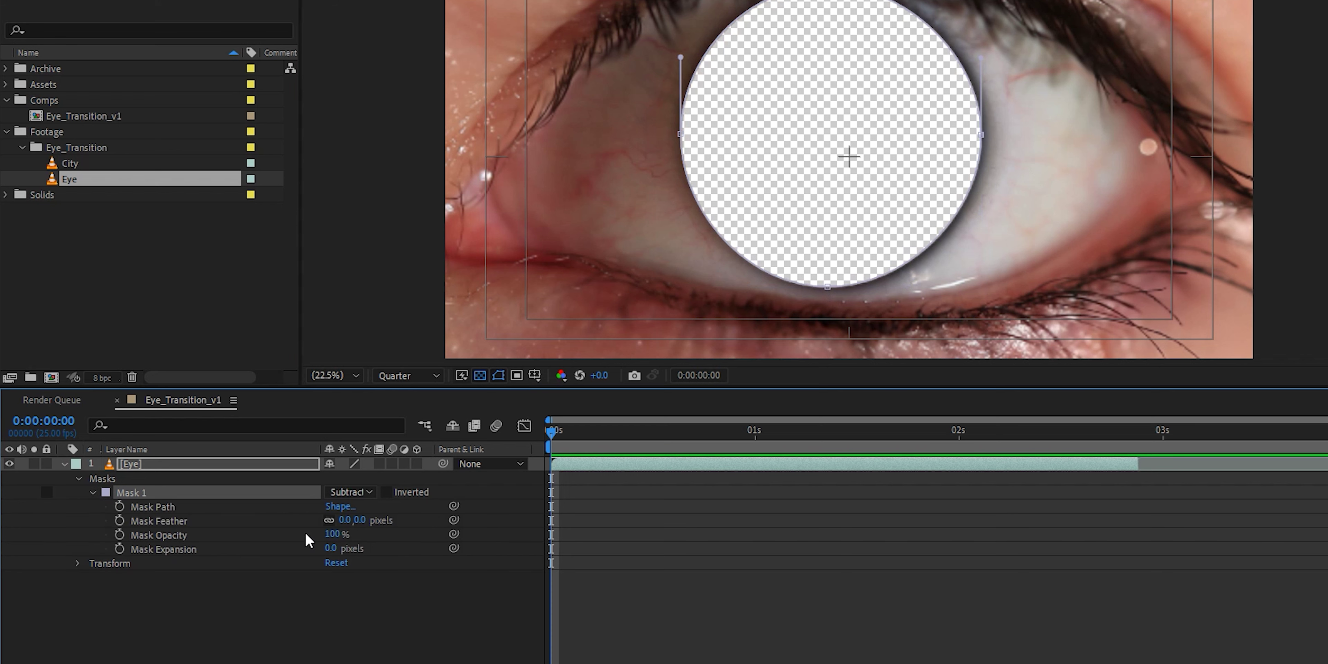
drag(349, 526, 378, 526)
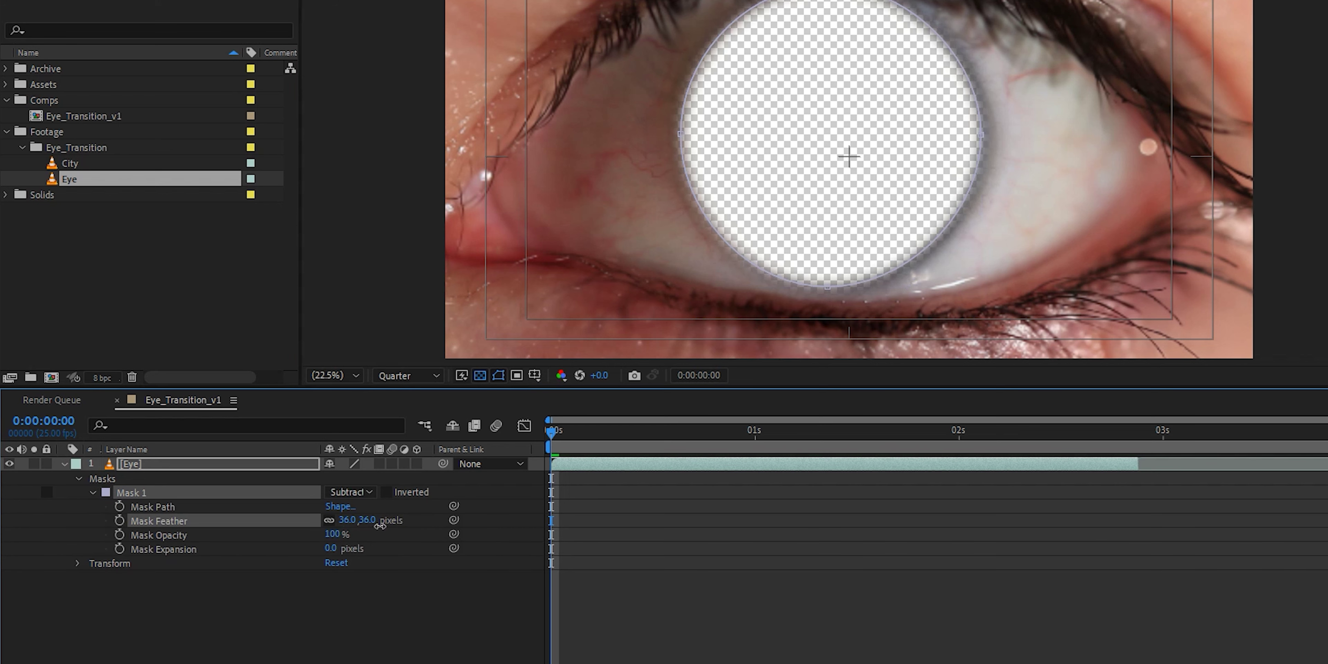
mouse_move(334, 548)
mouse_down()
mouse_move(345, 553)
mouse_move(334, 557)
mouse_up()
Track Mask 1 forward through the Eye layer using the Position, Scale & Rotation method.
right_click(201, 492)
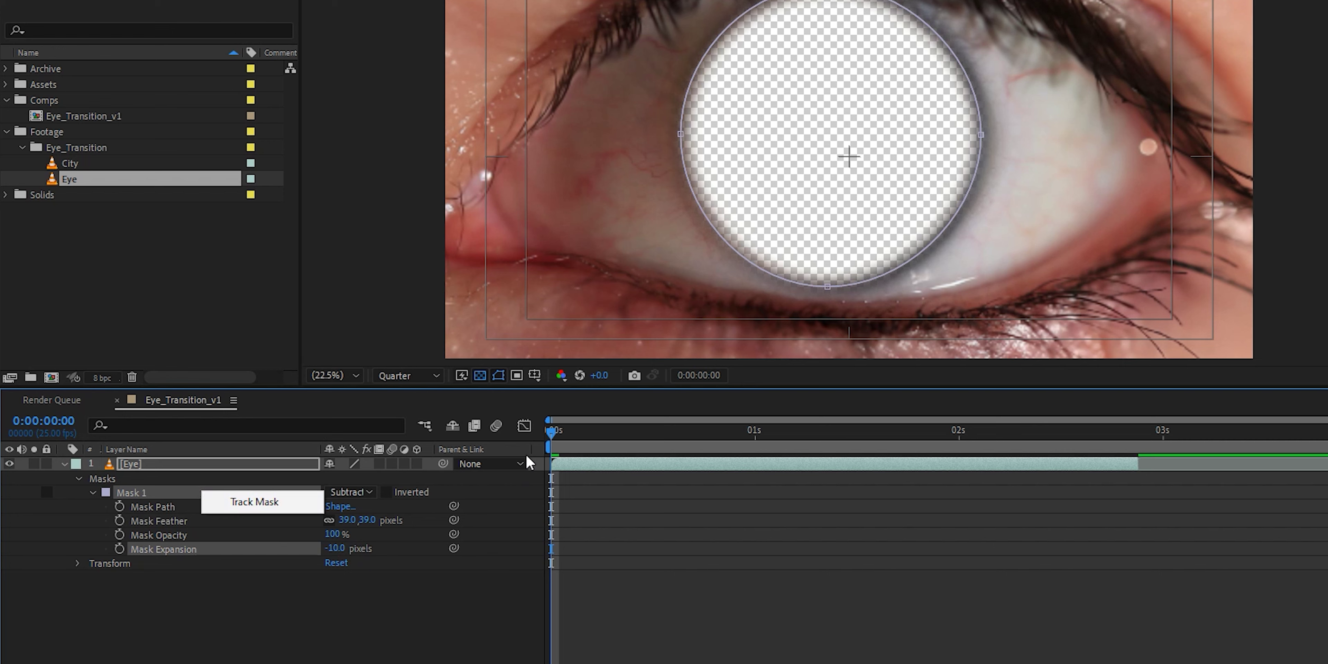
click(278, 504)
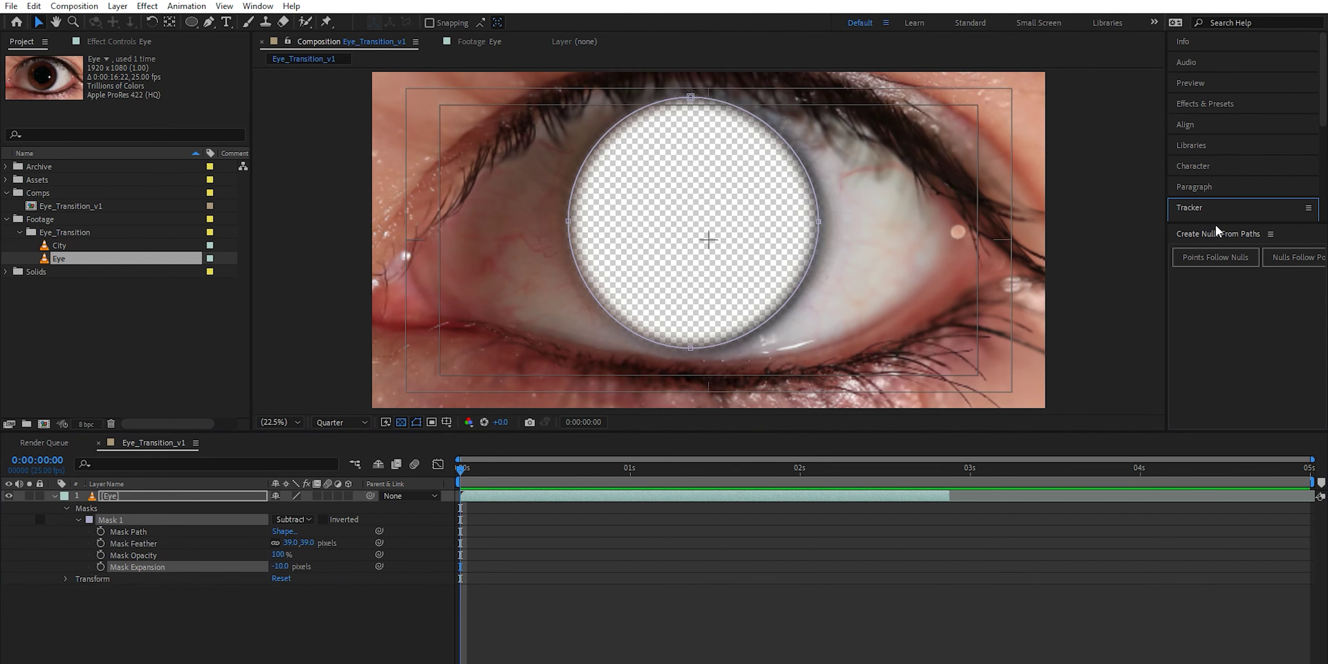
drag(1222, 229, 1236, 300)
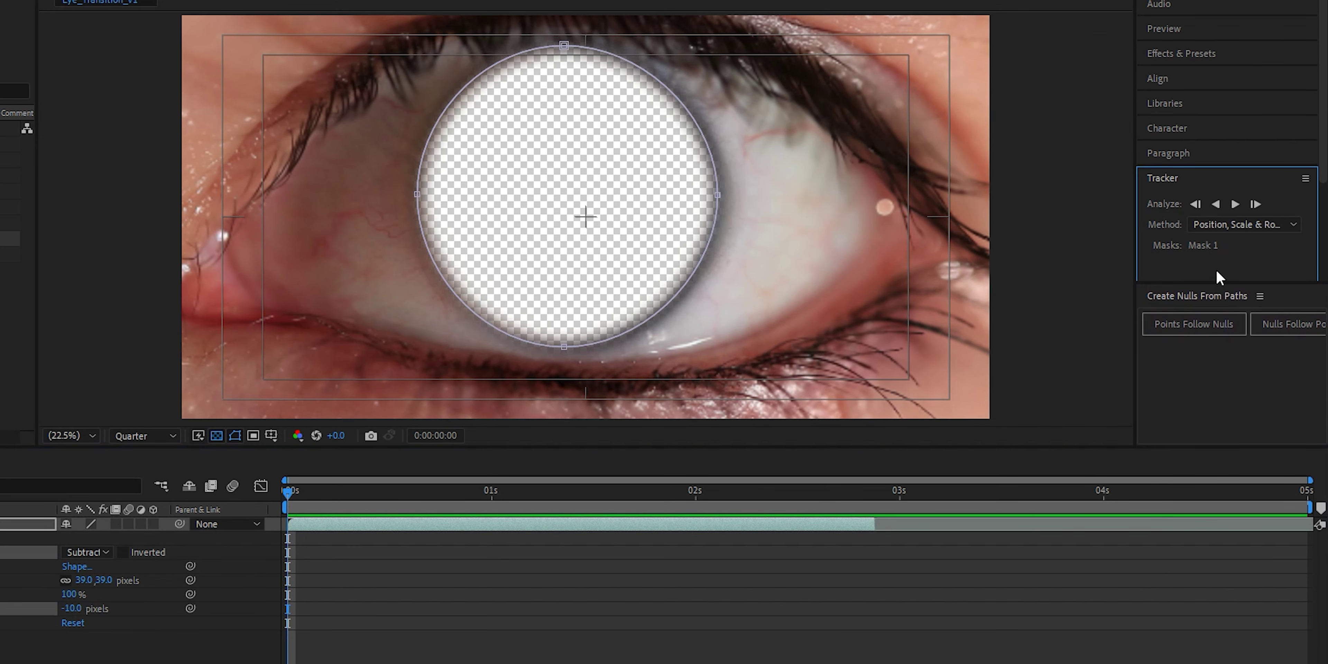
click(1238, 224)
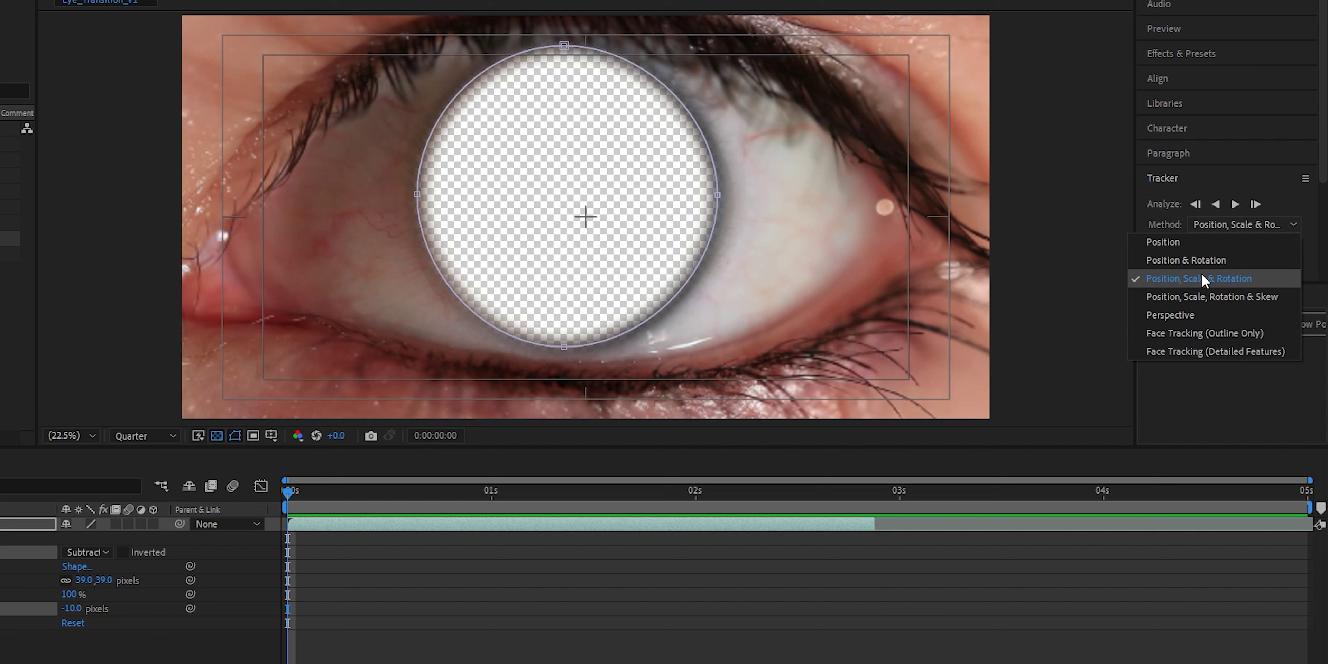
click(1248, 184)
click(1241, 182)
click(1236, 205)
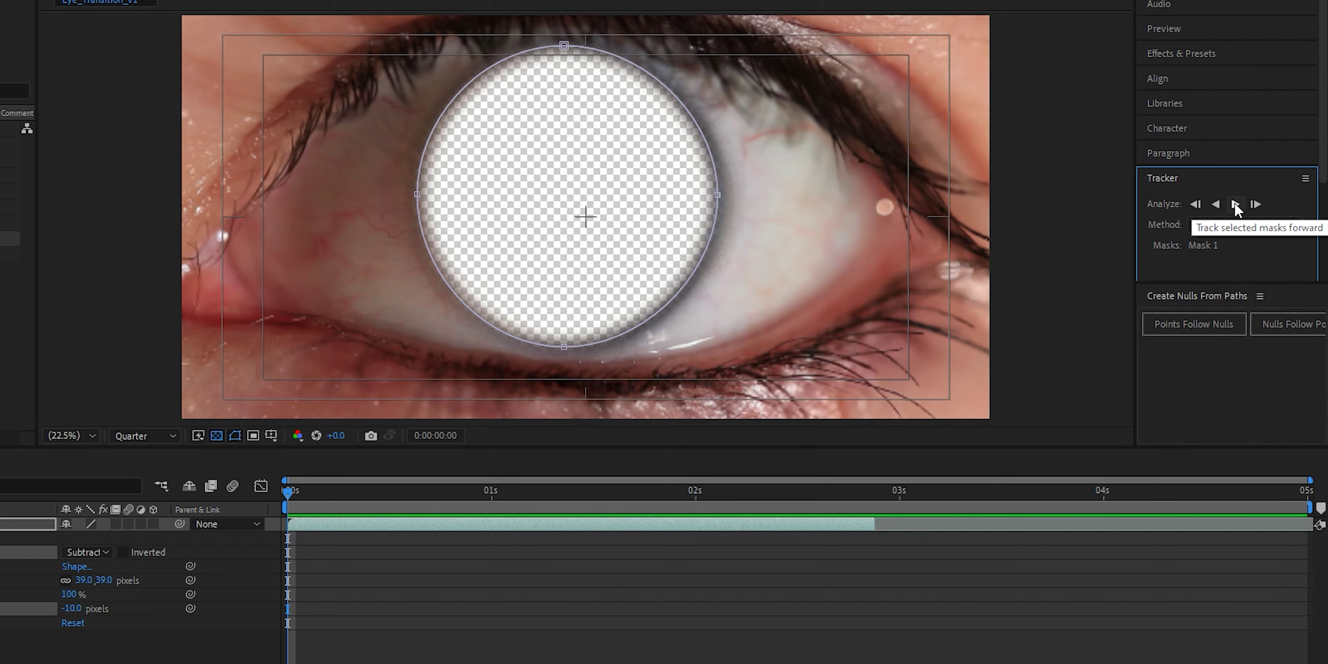
Keyframe Mask 1's expansion at -10 pixels on the first frame and adjust its value at 0:00:00:14.
drag(950, 471, 461, 536)
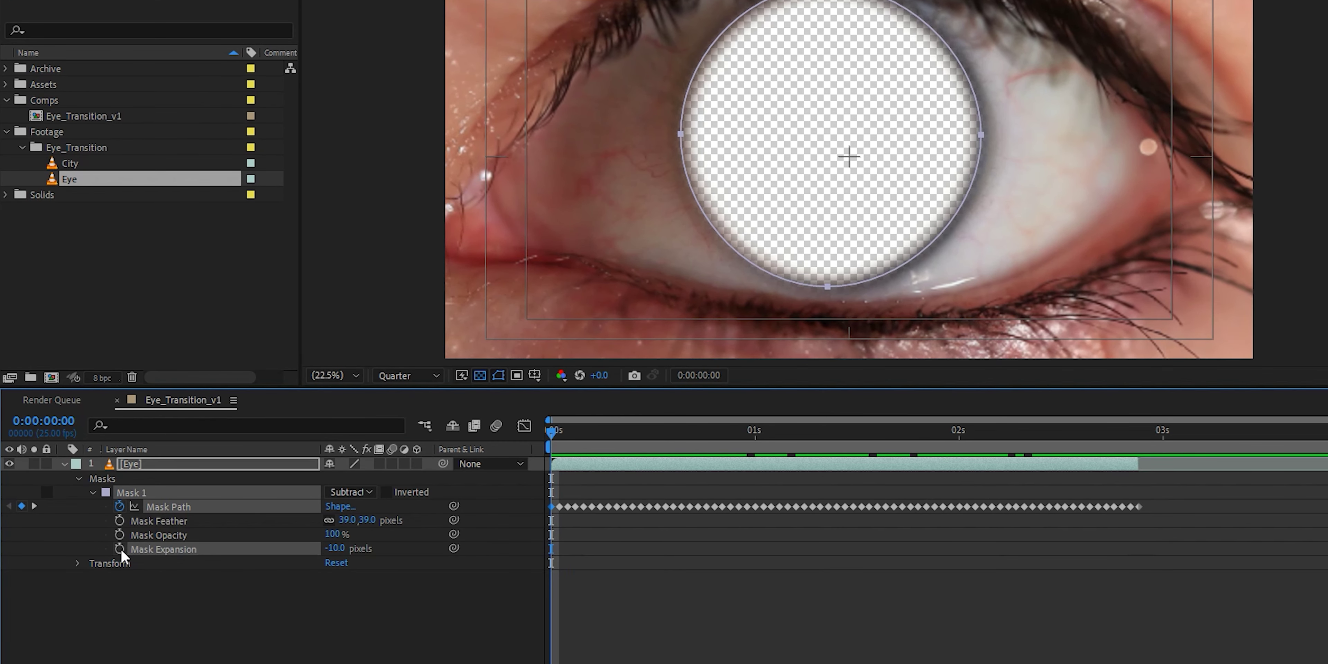
click(100, 566)
drag(555, 436, 668, 445)
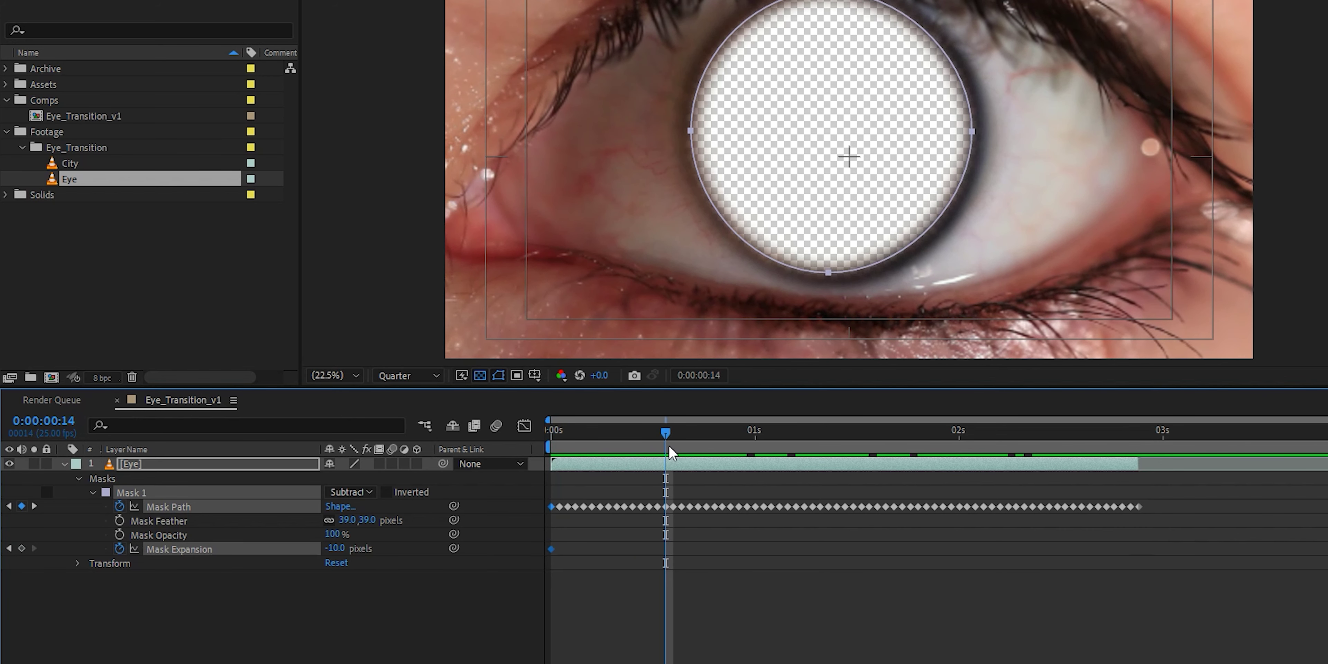
drag(335, 548, 368, 552)
drag(668, 434, 381, 517)
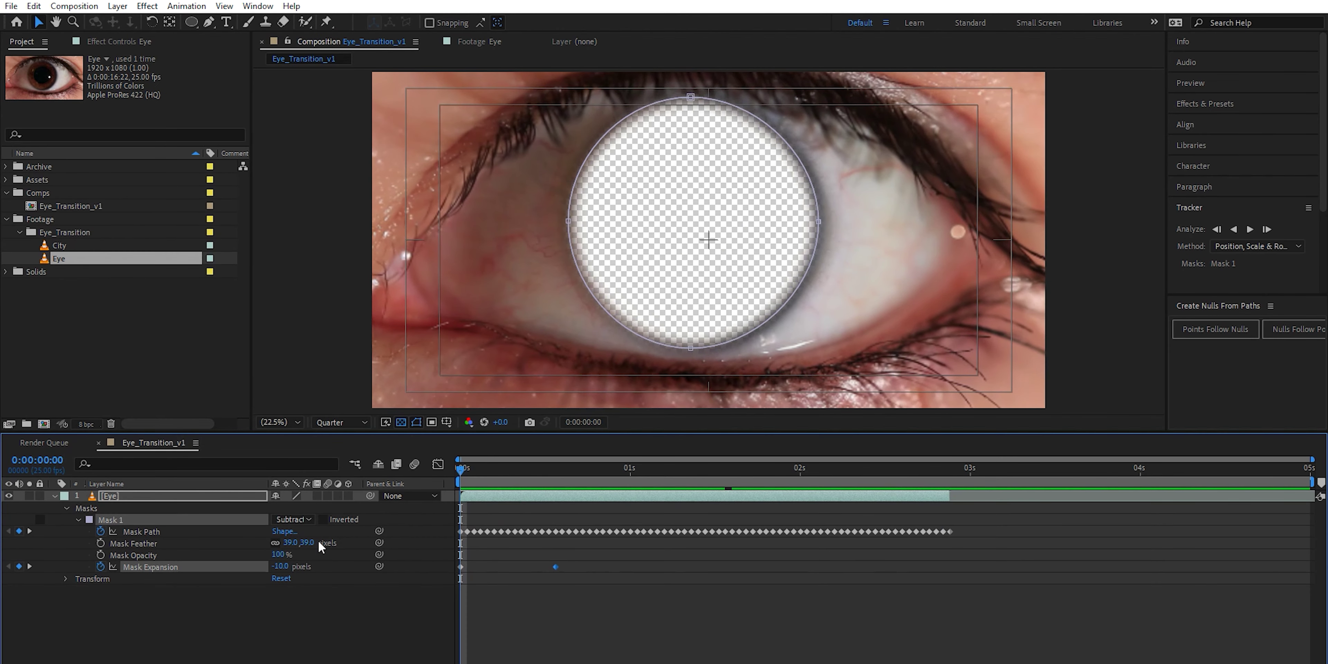
Add the City footage beneath the Eye layer and scale it up to fill the pupil opening.
click(54, 495)
click(142, 528)
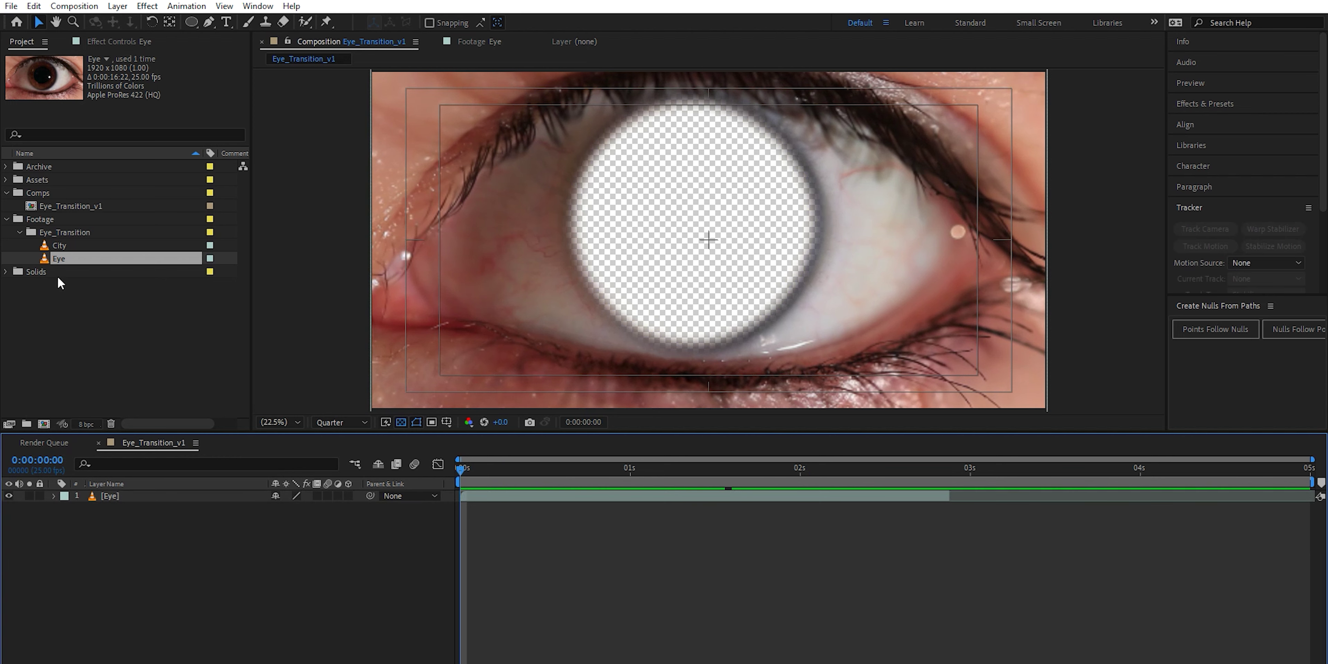
drag(45, 248, 168, 572)
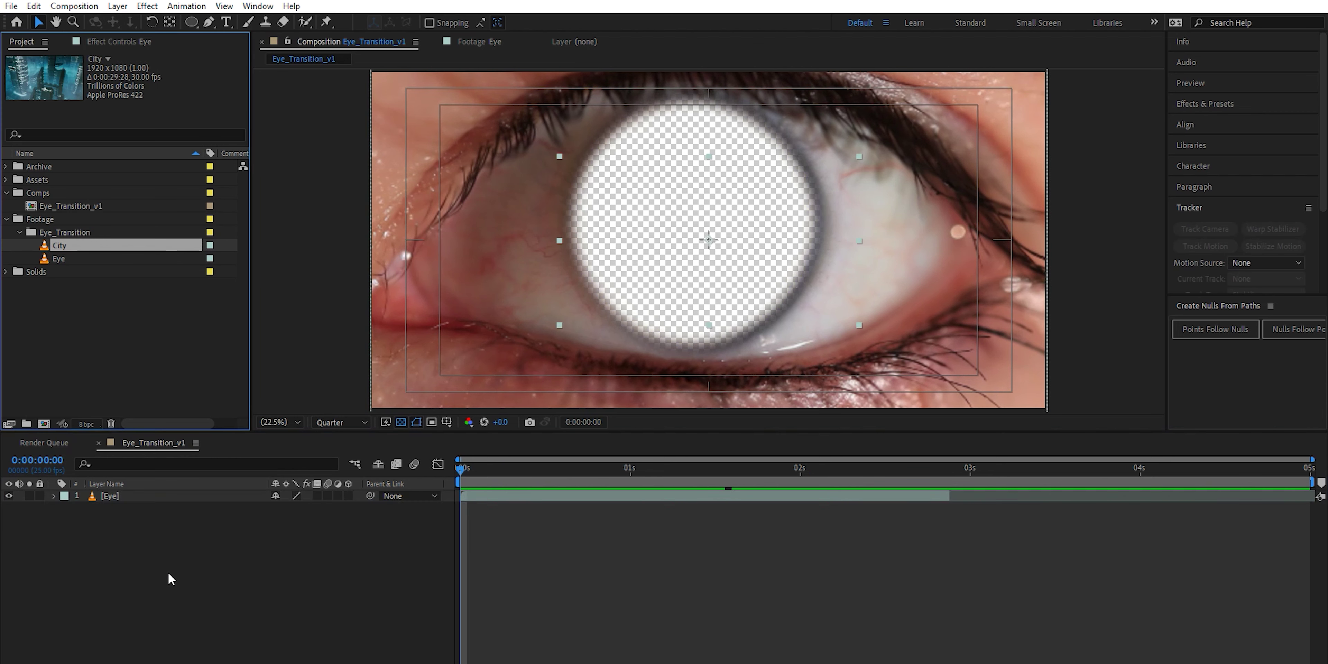
drag(560, 326, 432, 396)
Apply the Camera Lens Blur effect to the City layer and show its effect settings.
right_click(190, 503)
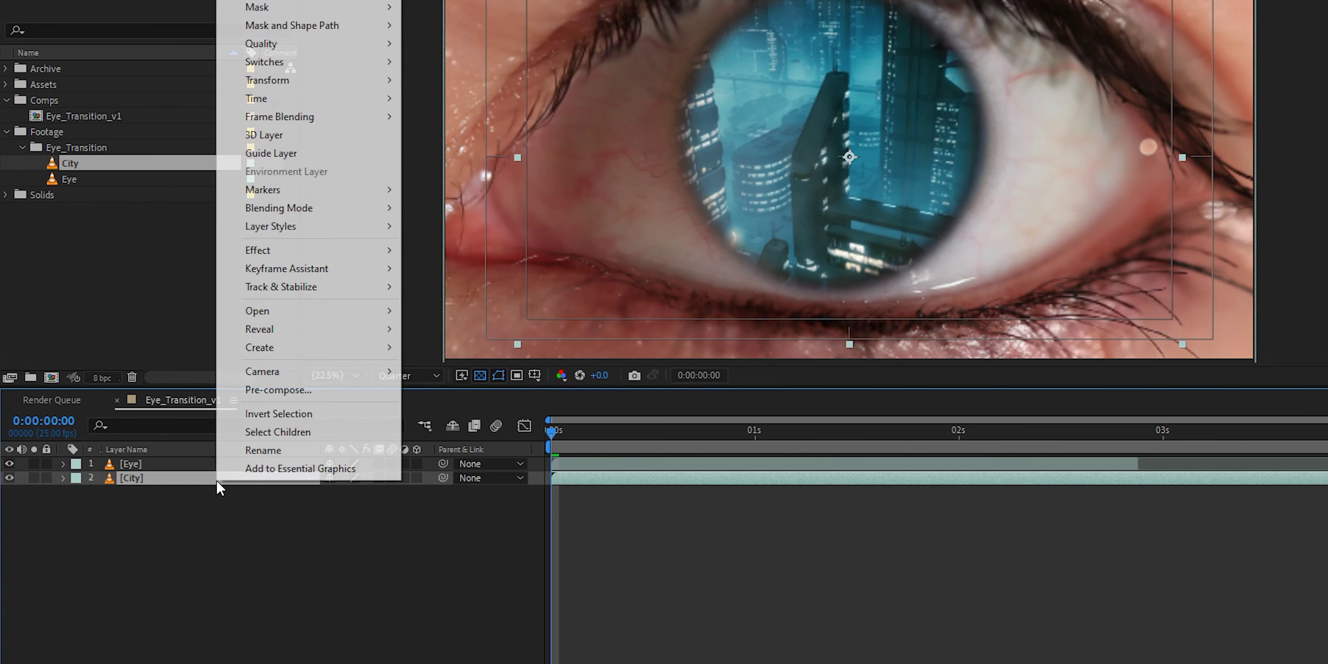
mouse_move(290, 307)
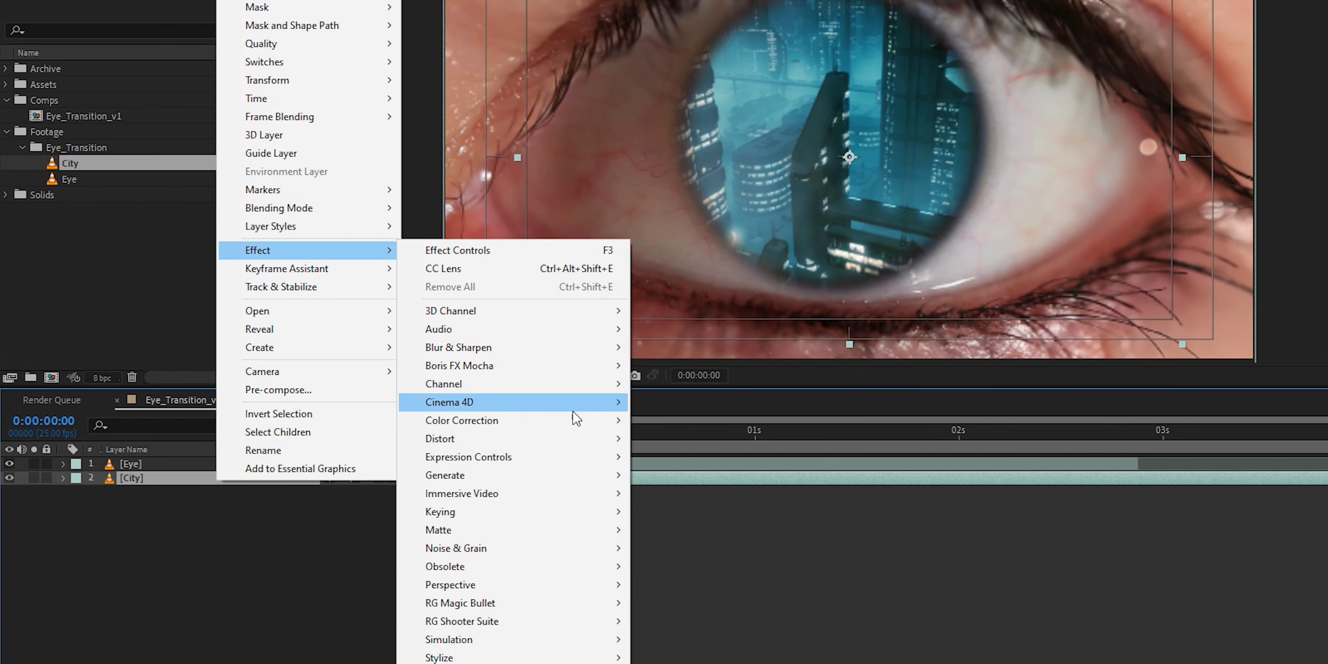
mouse_move(589, 349)
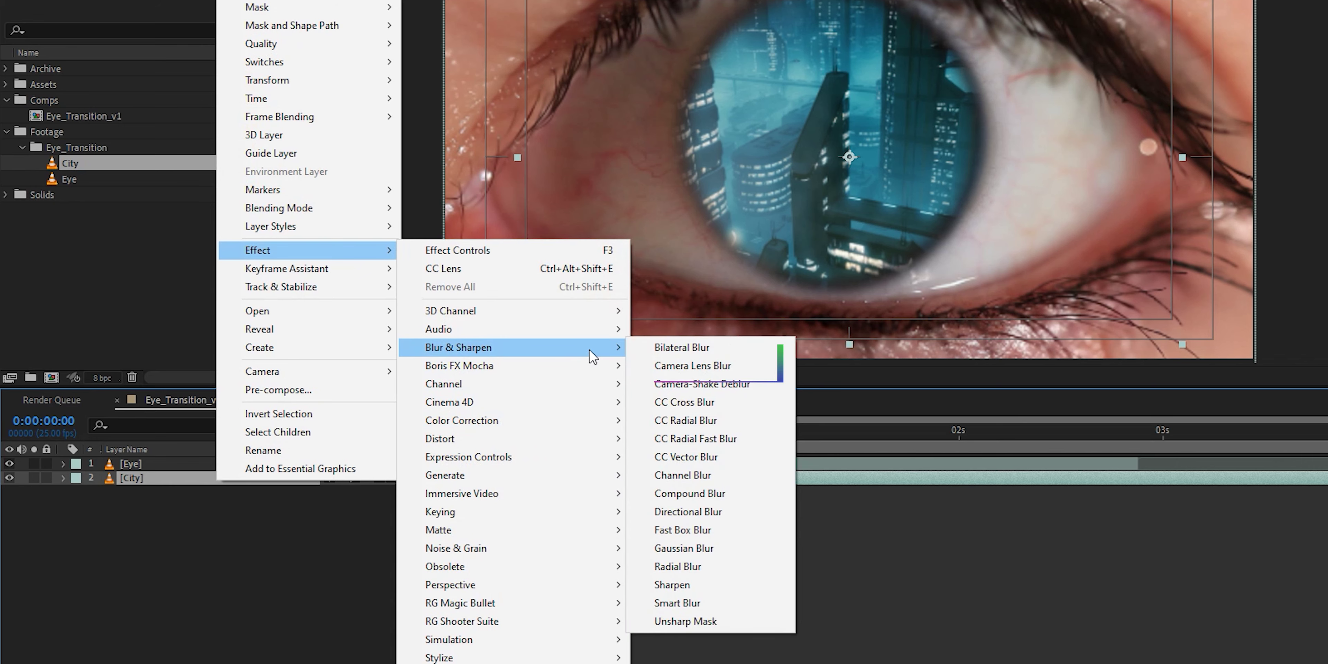
click(693, 366)
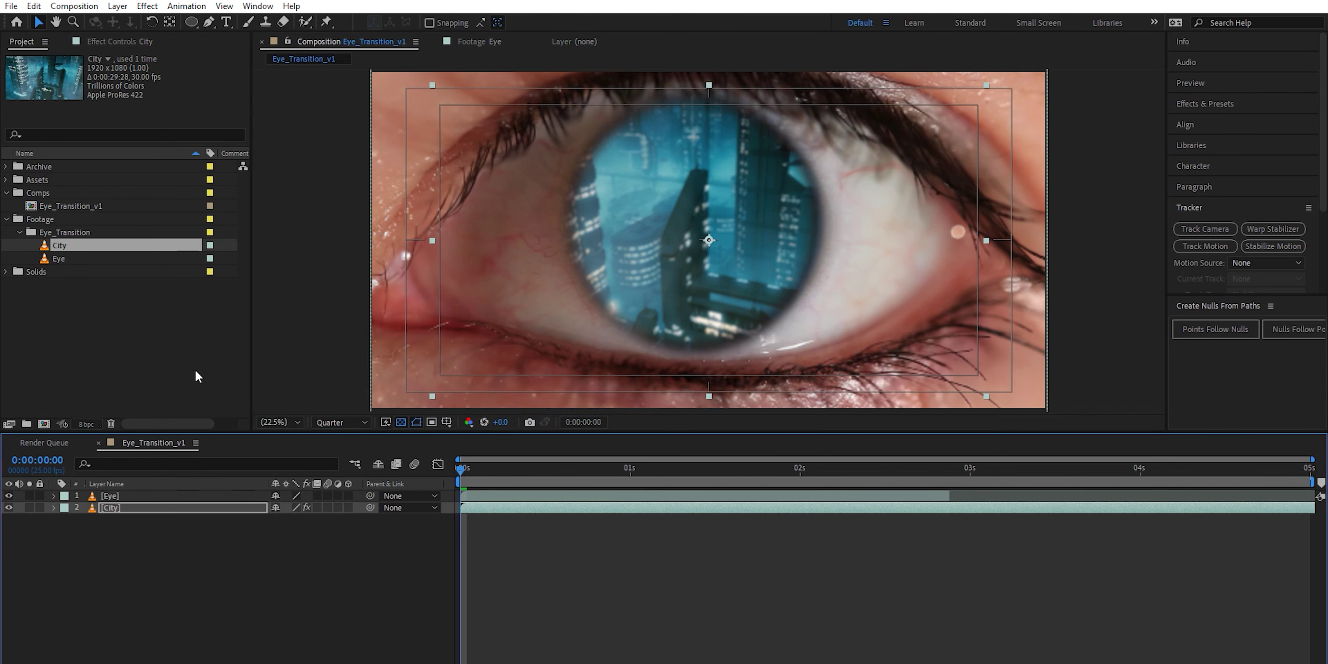
click(181, 508)
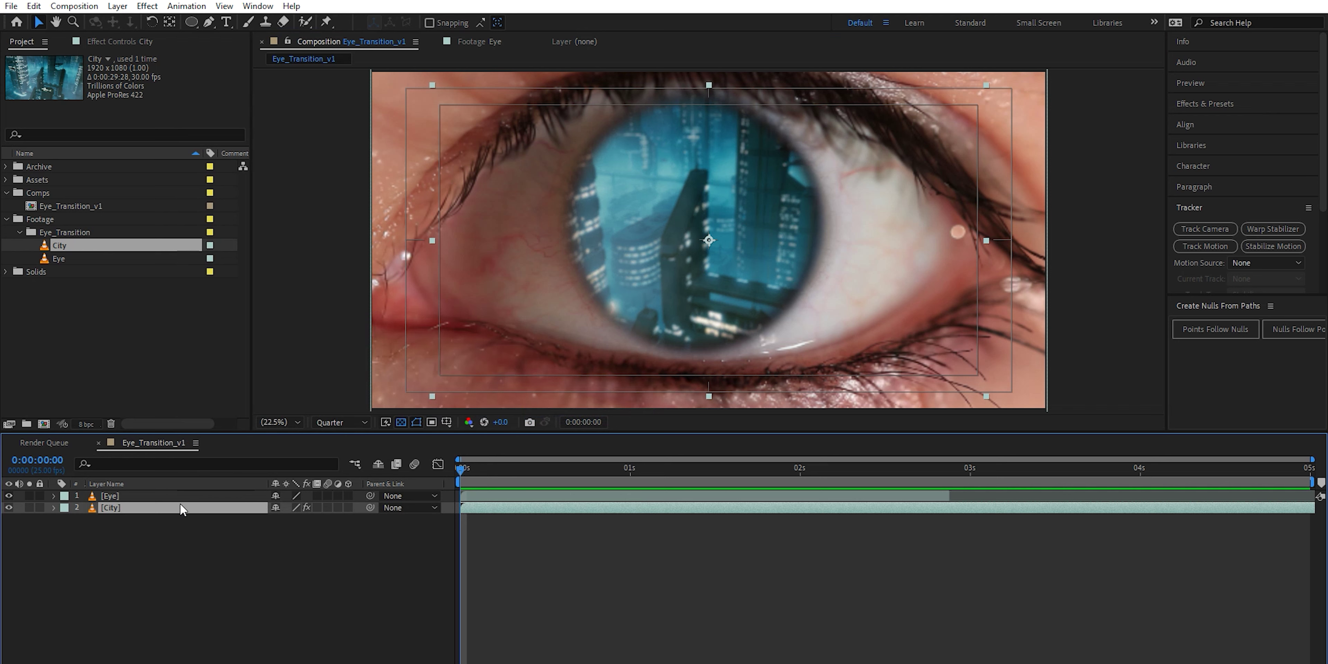
click(131, 41)
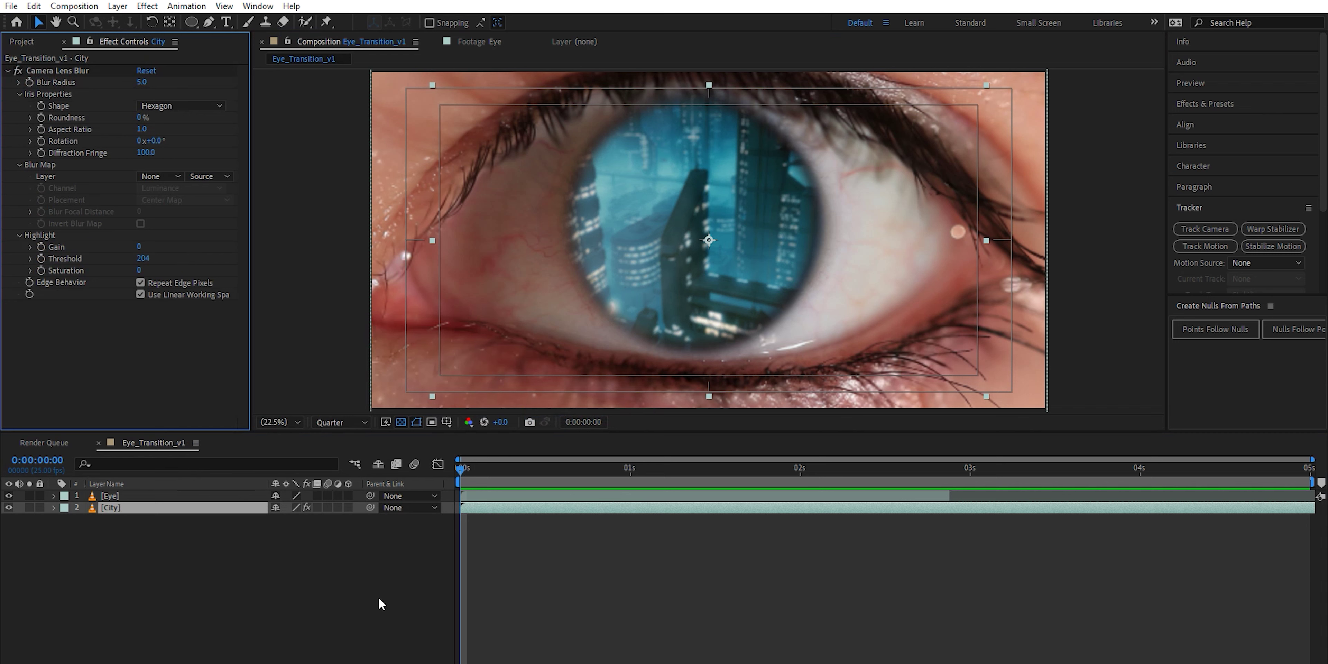
drag(692, 471, 464, 475)
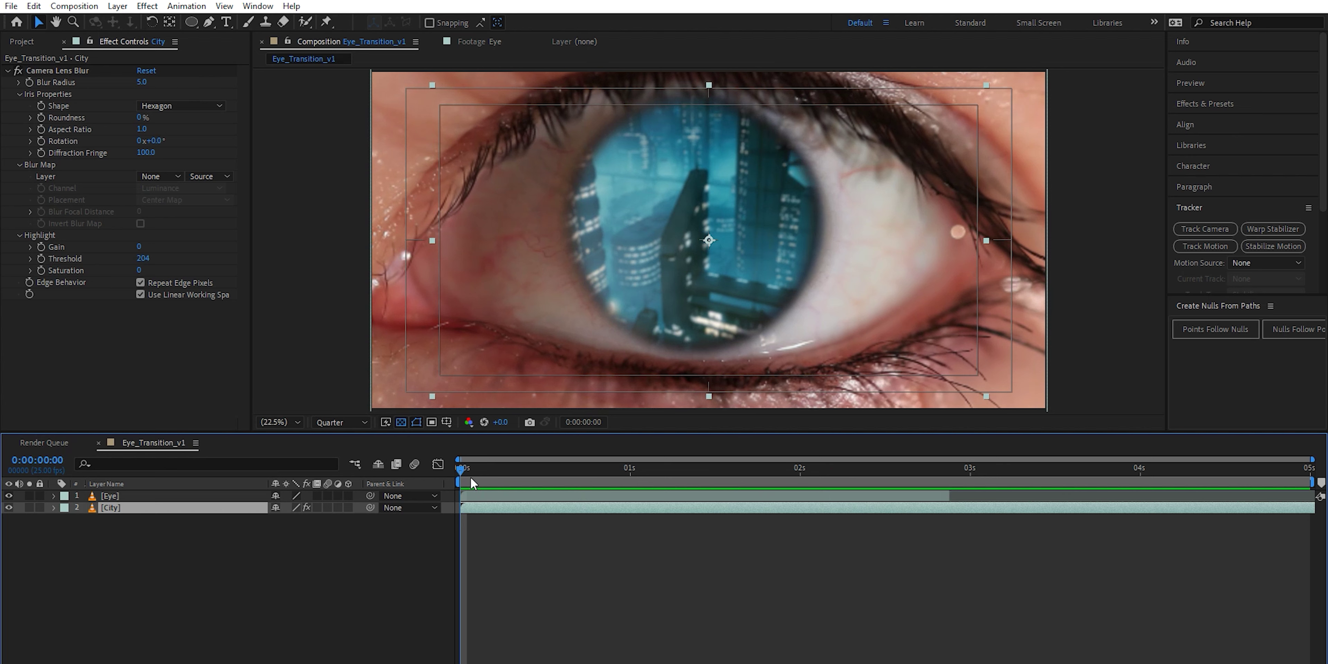
Motion-track the Eye layer's position forward, with an enlarged track point on the small highlight inside the pupil.
click(192, 497)
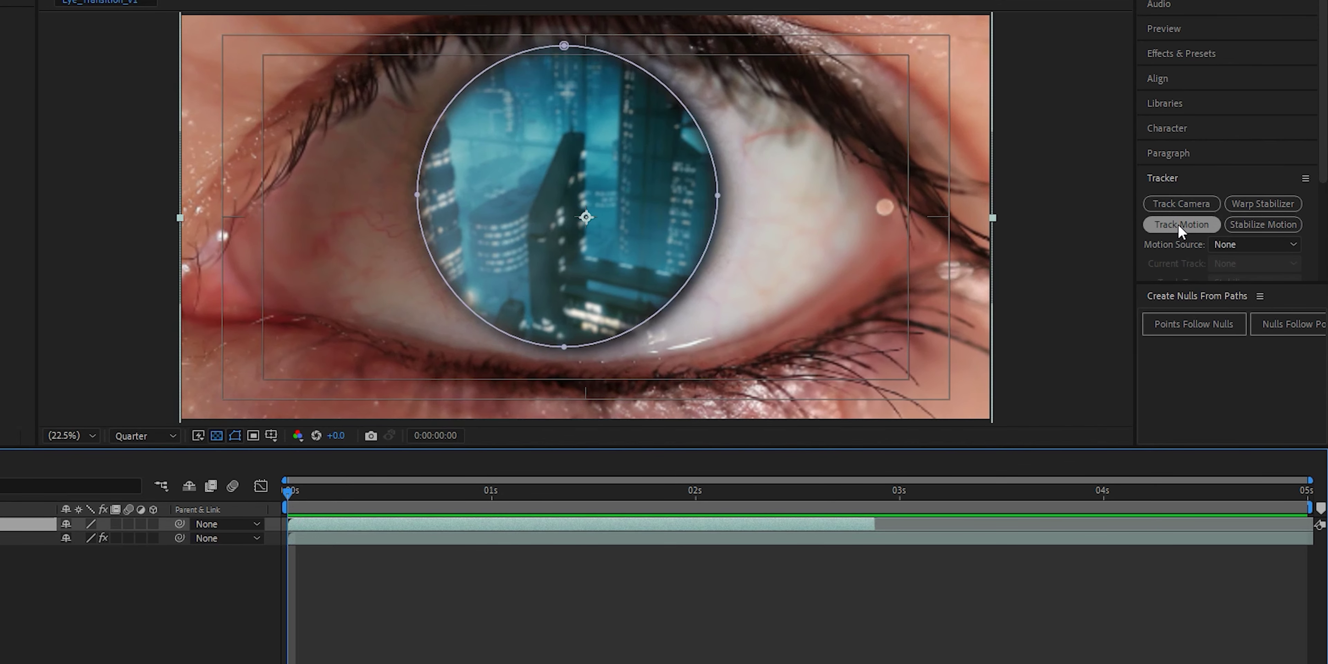
click(1181, 225)
scroll(587, 230, up, 4)
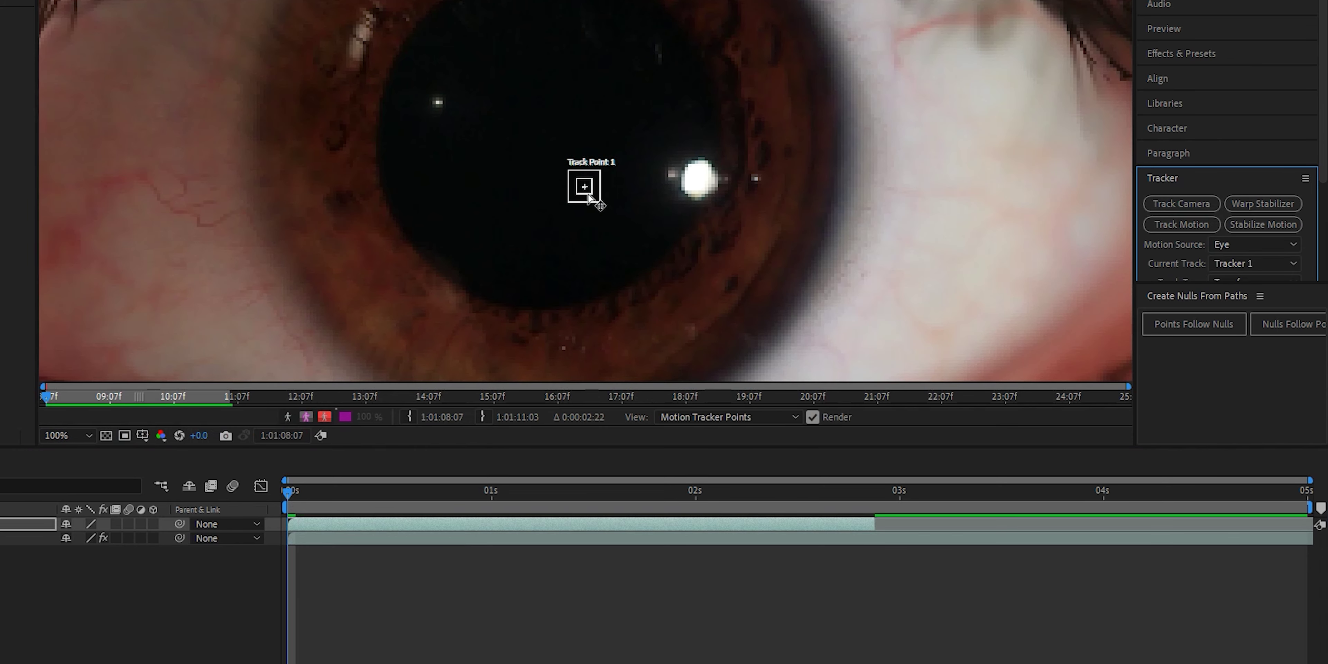
drag(587, 195, 440, 109)
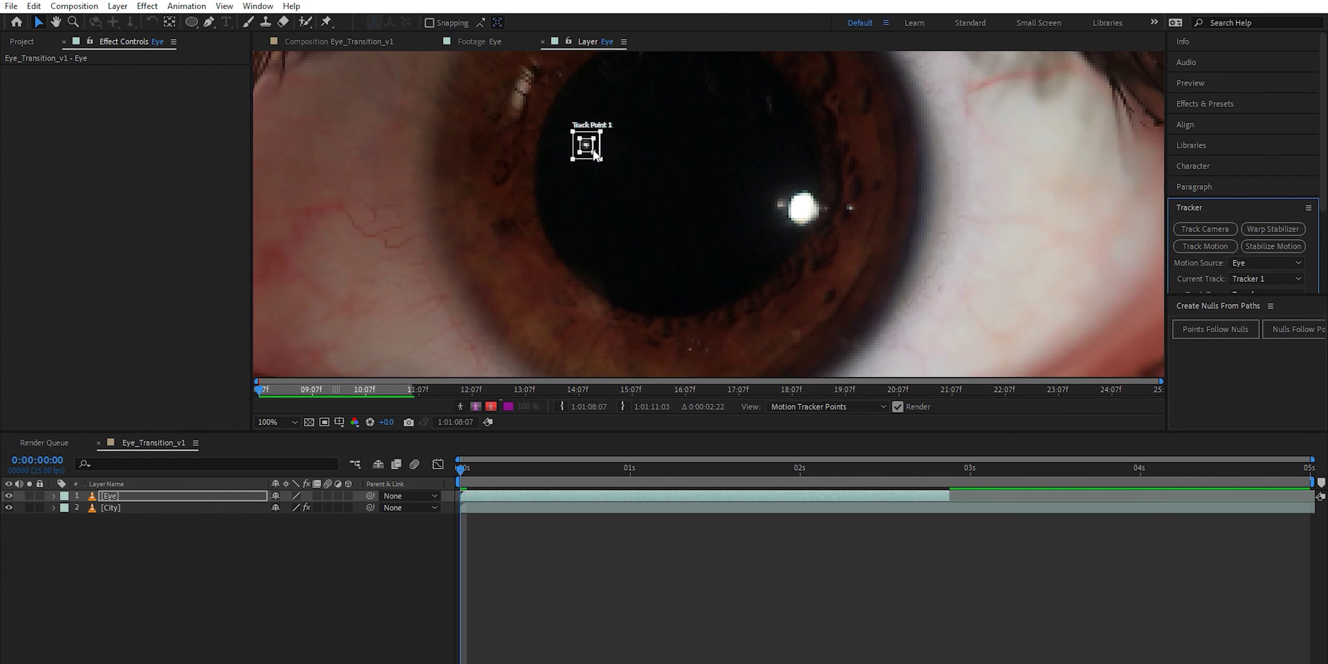
drag(596, 153, 601, 159)
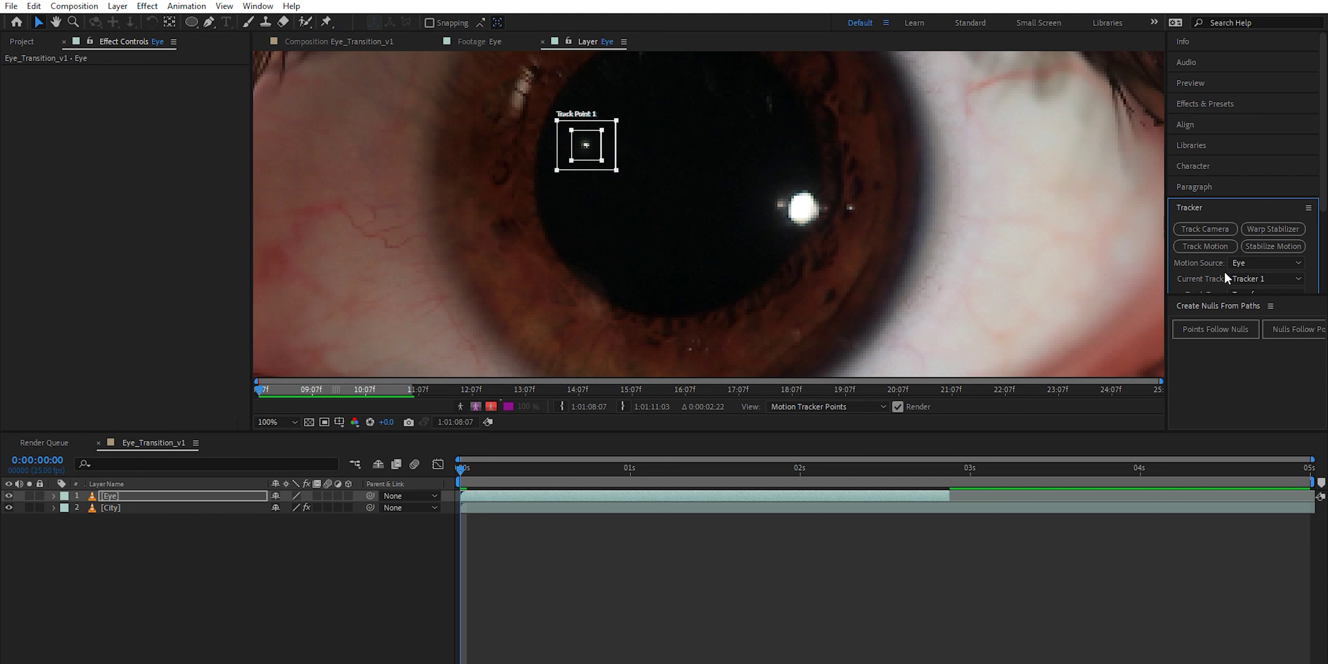
drag(1226, 298, 1240, 388)
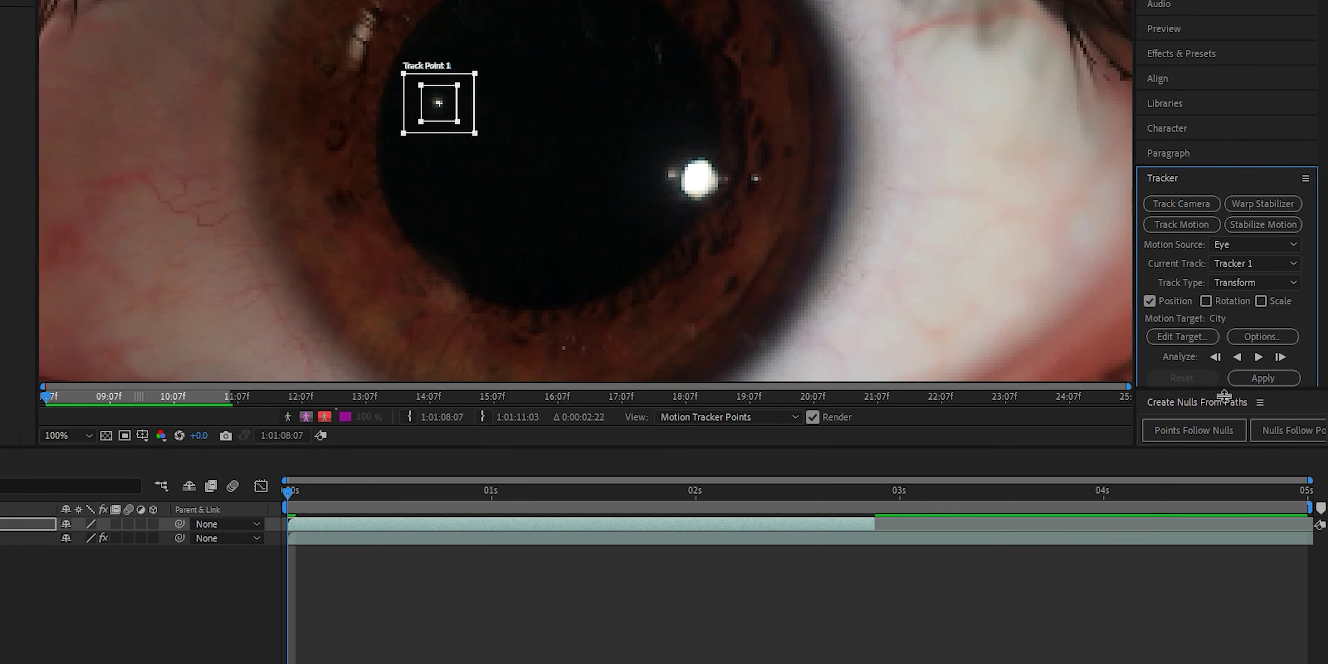
click(1260, 355)
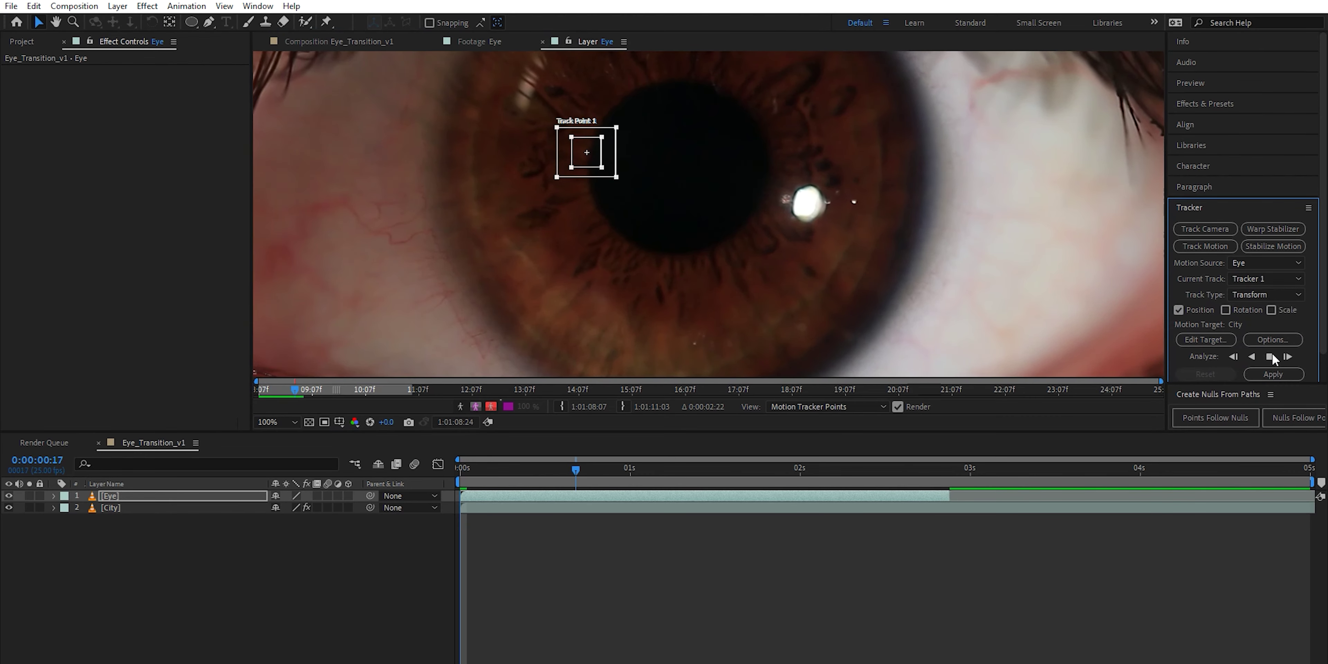
Create a new null object in the Eye_Transition_v1 composition.
right_click(283, 545)
mouse_move(370, 385)
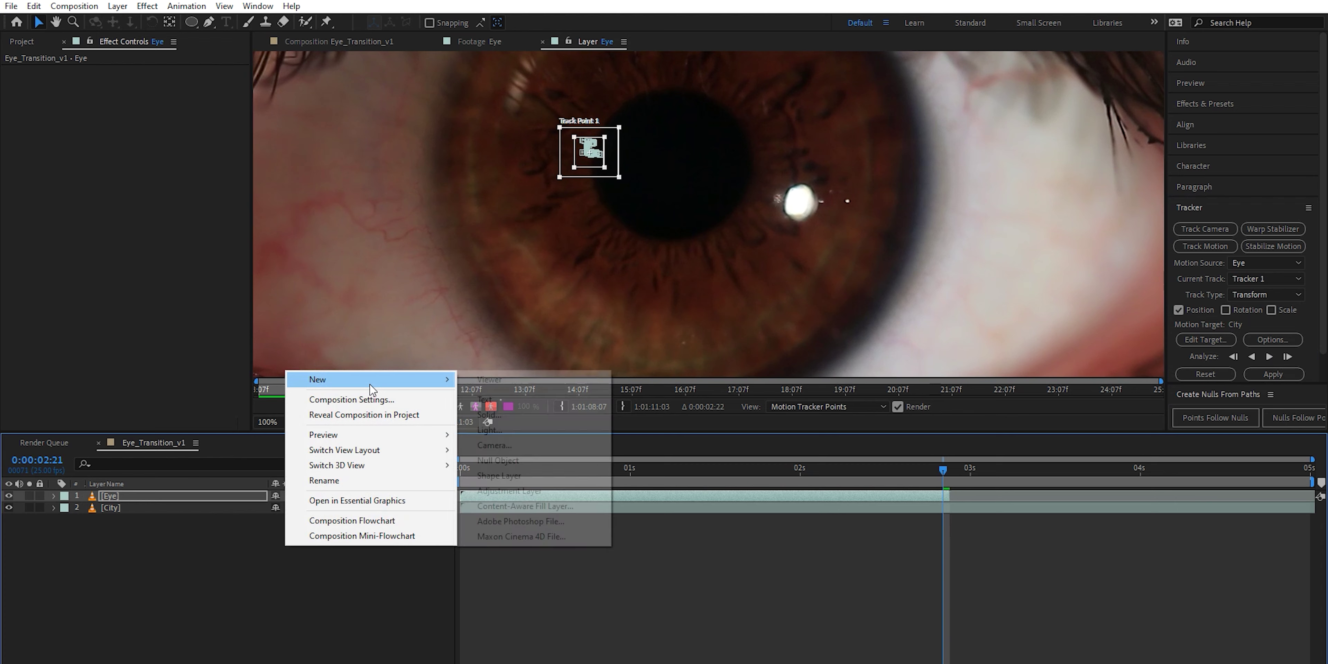
click(509, 463)
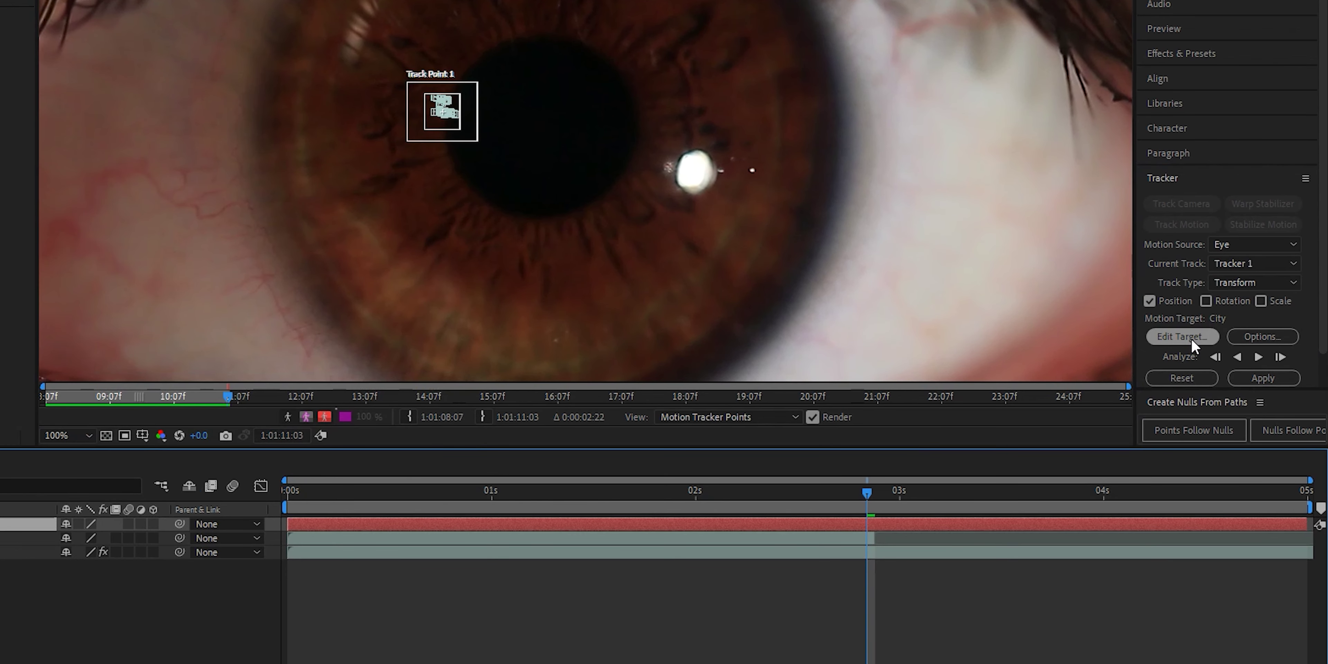
Set the null as the tracker's motion target and apply the tracking data in X and Y.
click(1214, 341)
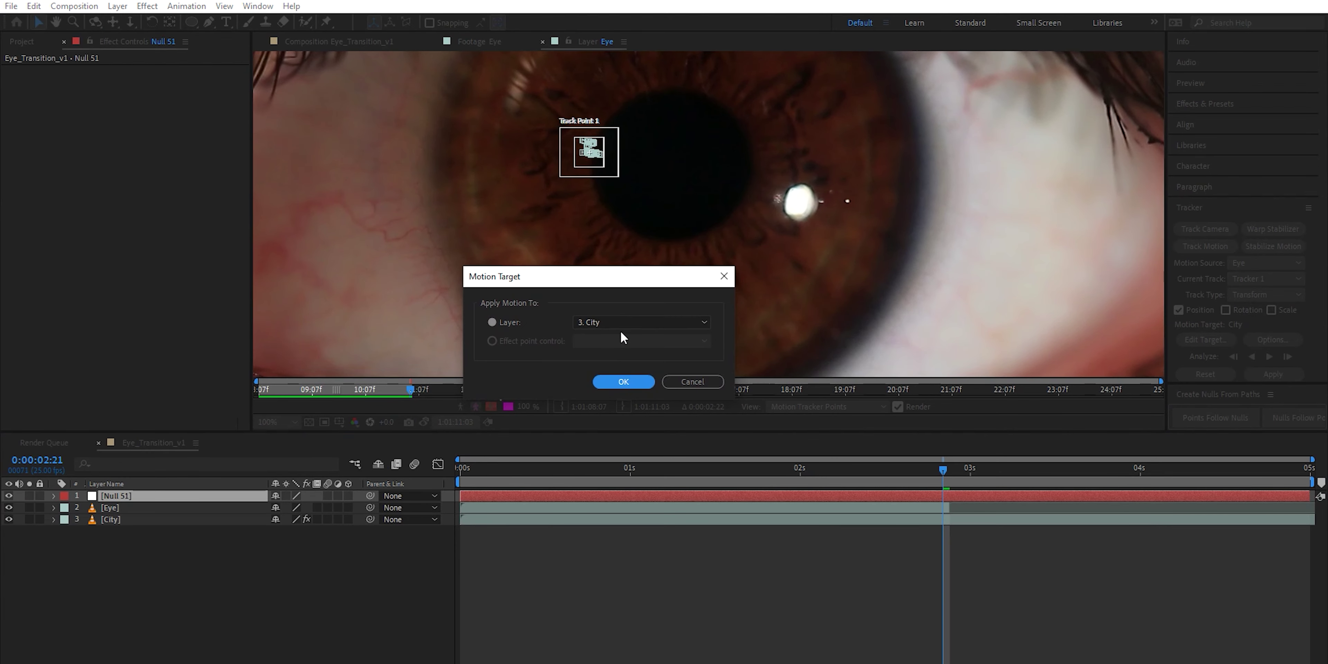
click(621, 326)
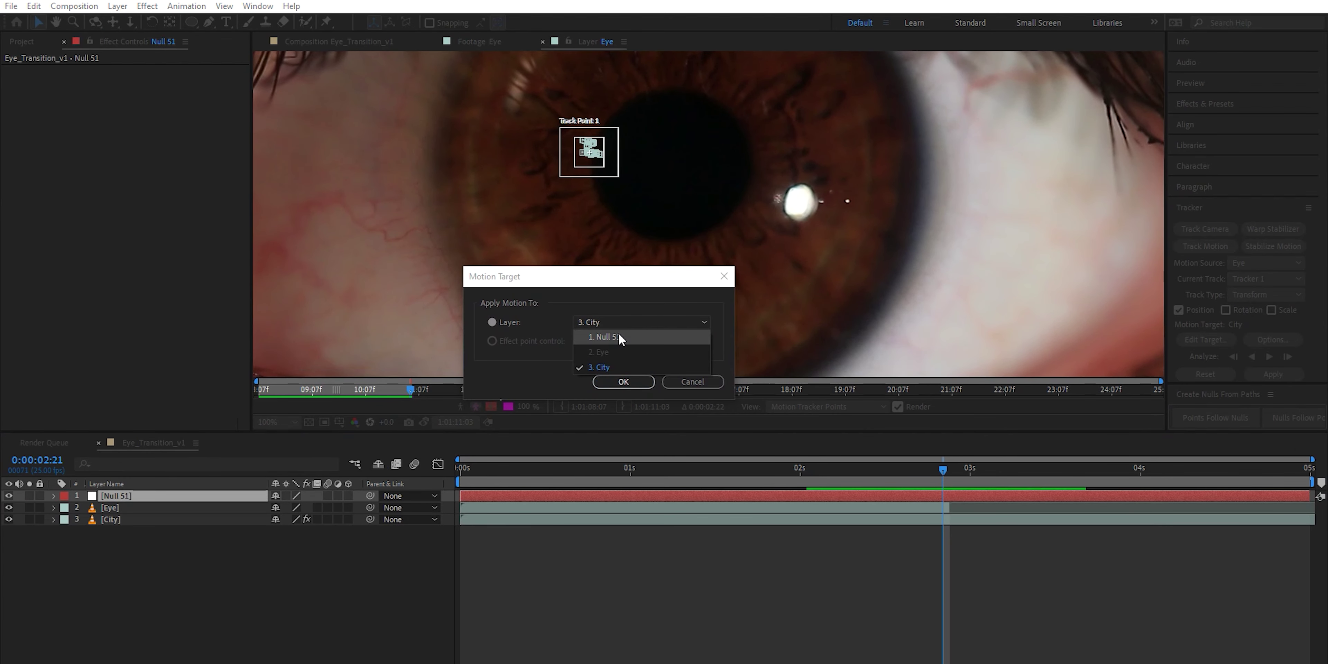
click(618, 335)
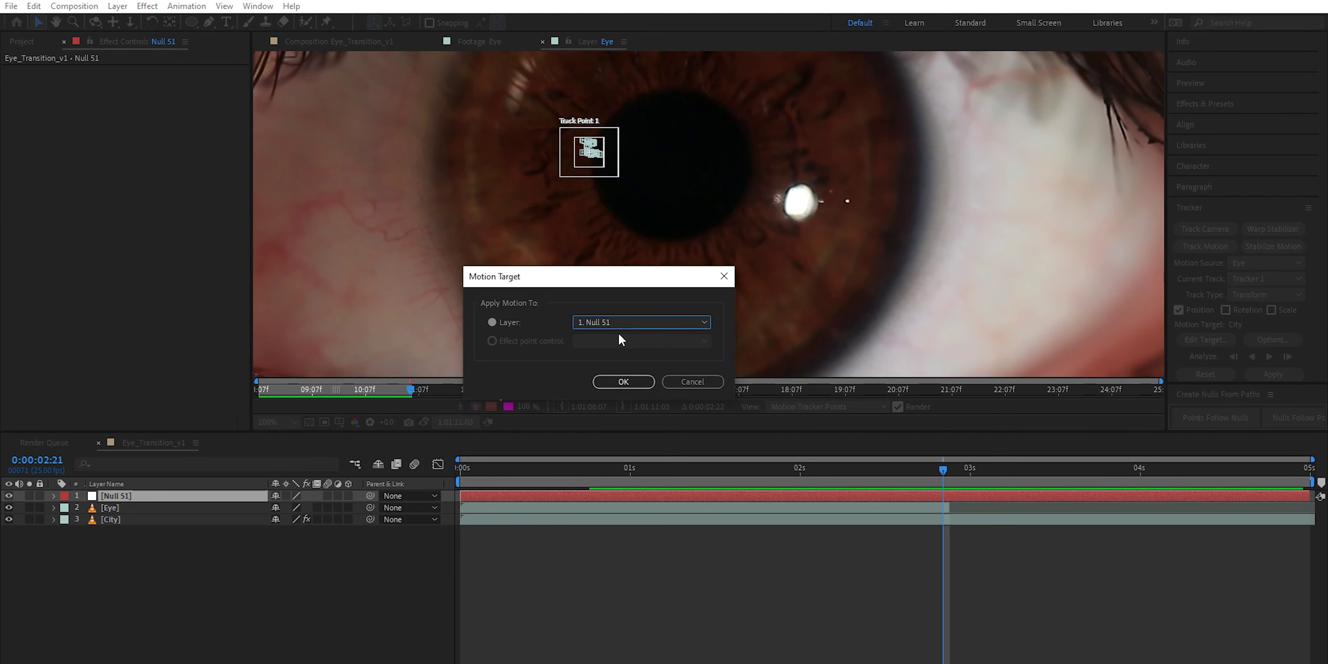
click(637, 382)
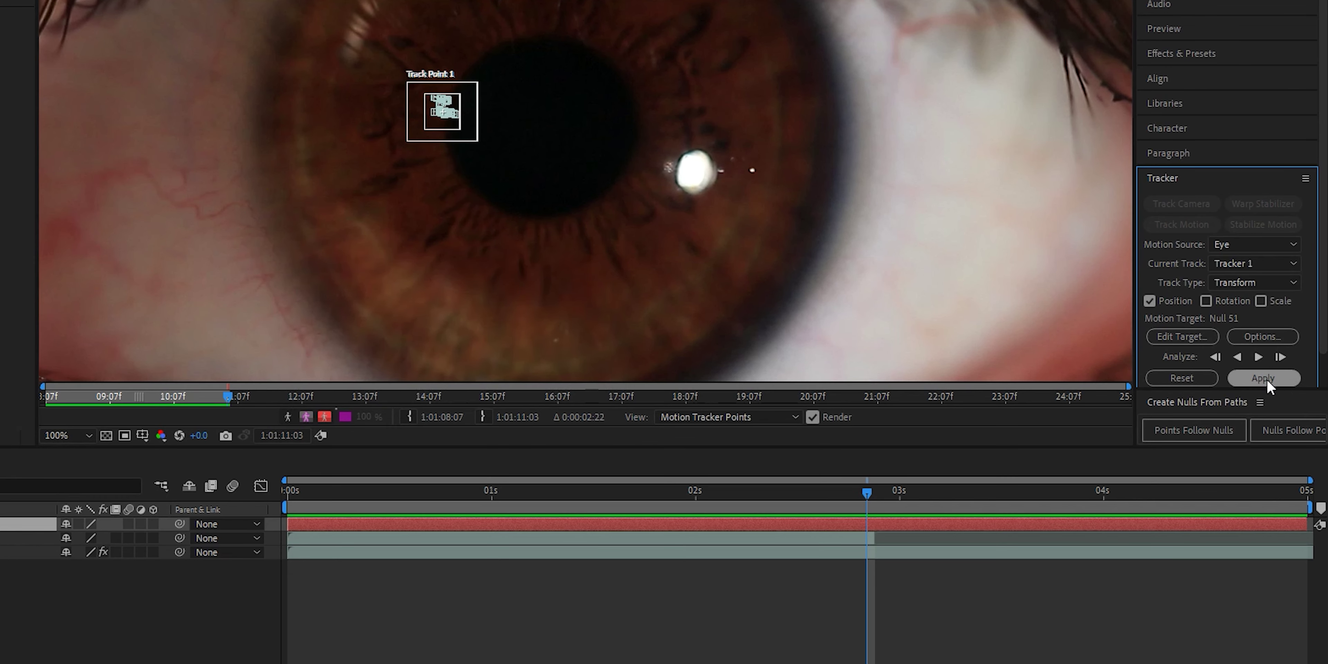
click(1266, 380)
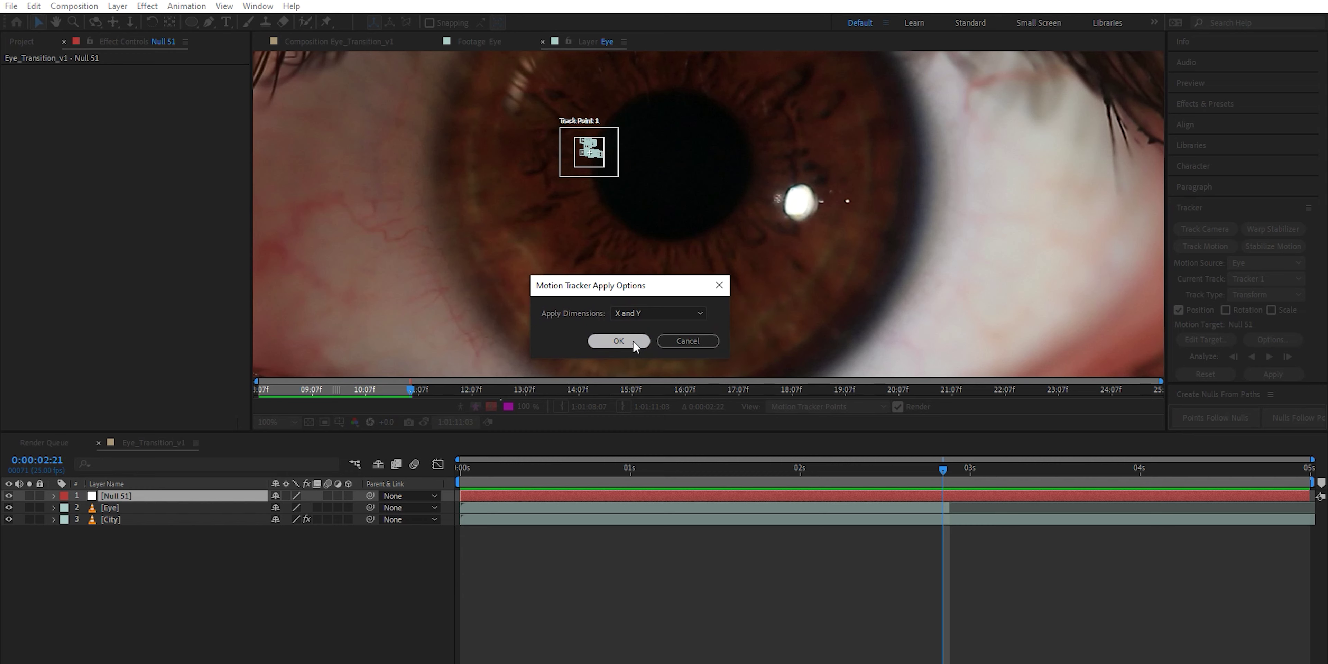
click(633, 341)
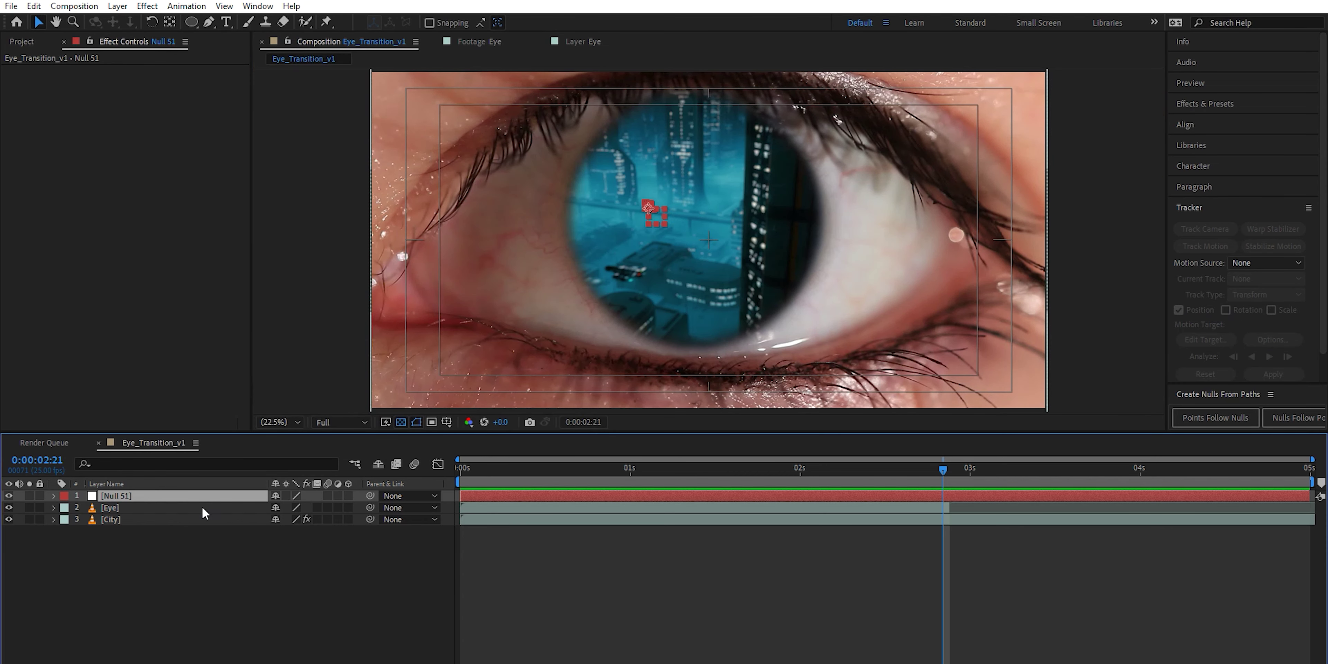
Parent the City layer to the tracked null at the first frame and preview the result.
click(191, 520)
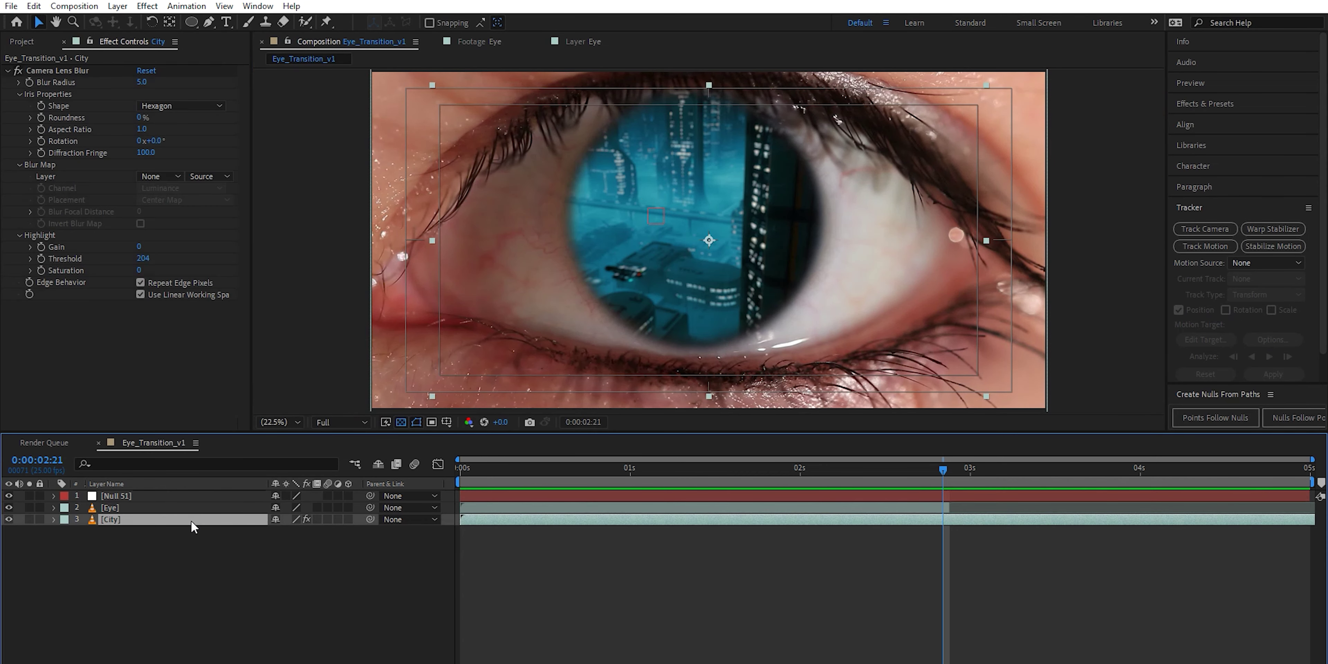
drag(477, 468, 449, 479)
drag(366, 518, 161, 498)
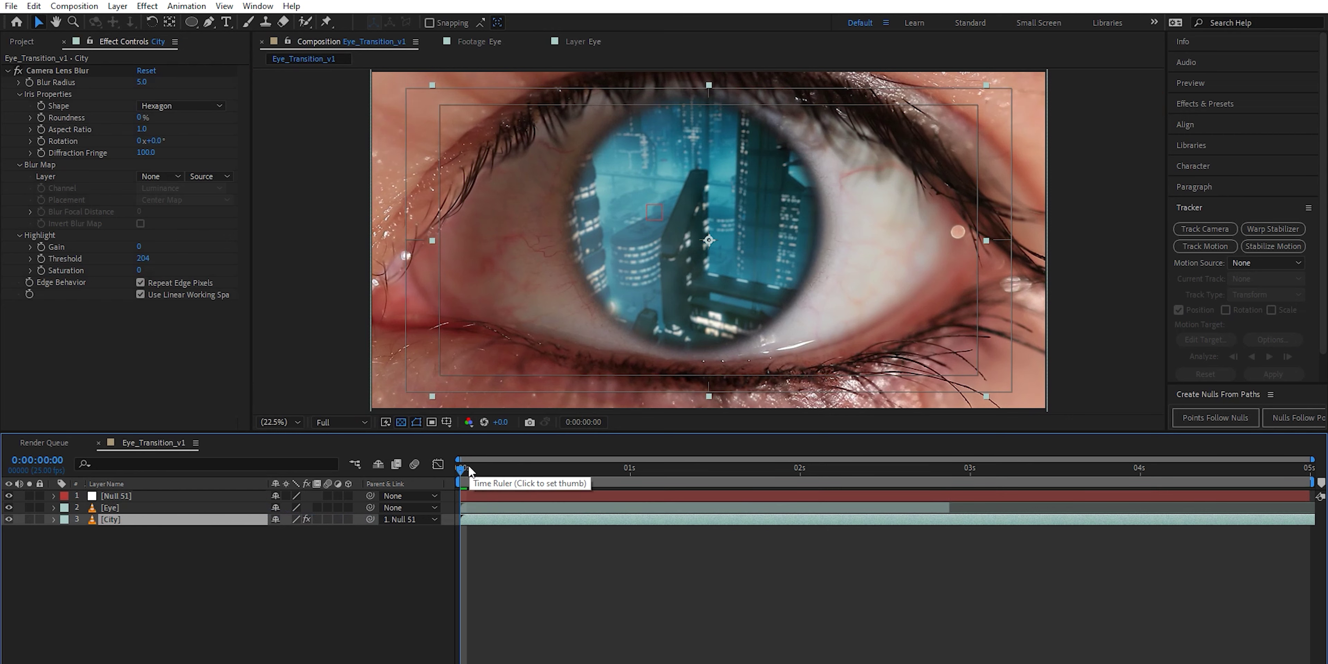
key(space)
drag(552, 475, 458, 484)
Trim the end of the City layer to 0:00:02:21.
click(944, 473)
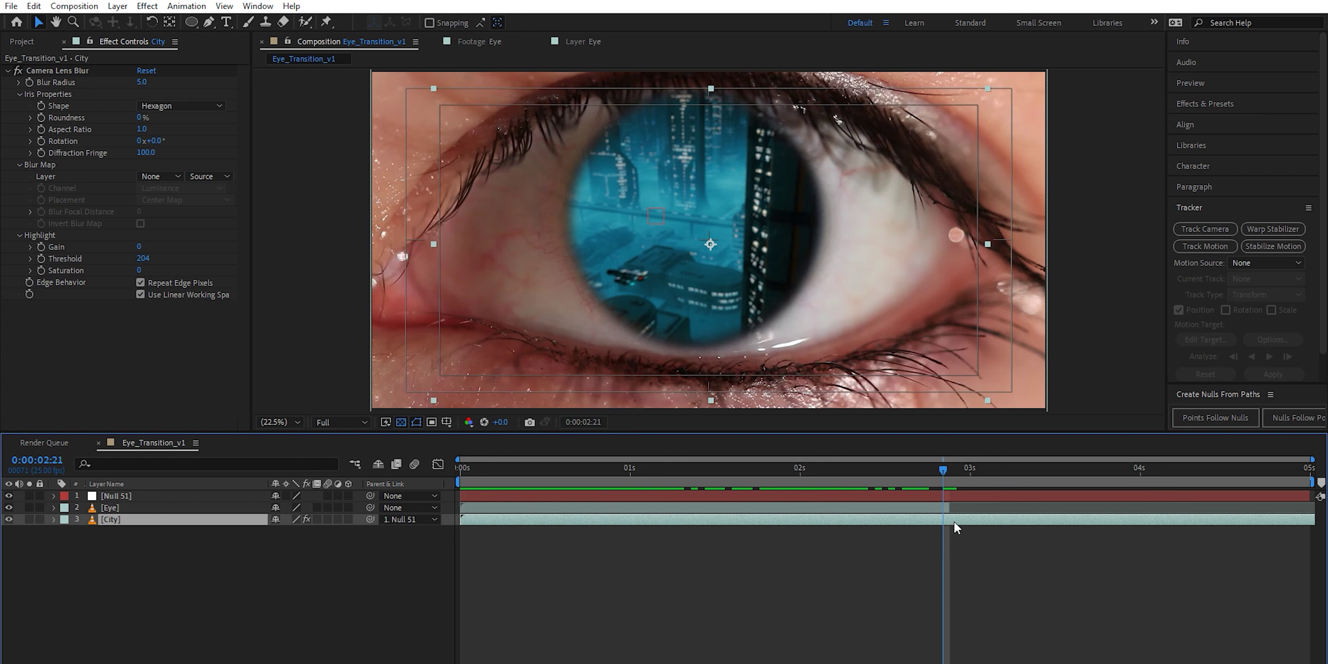
key(alt+])
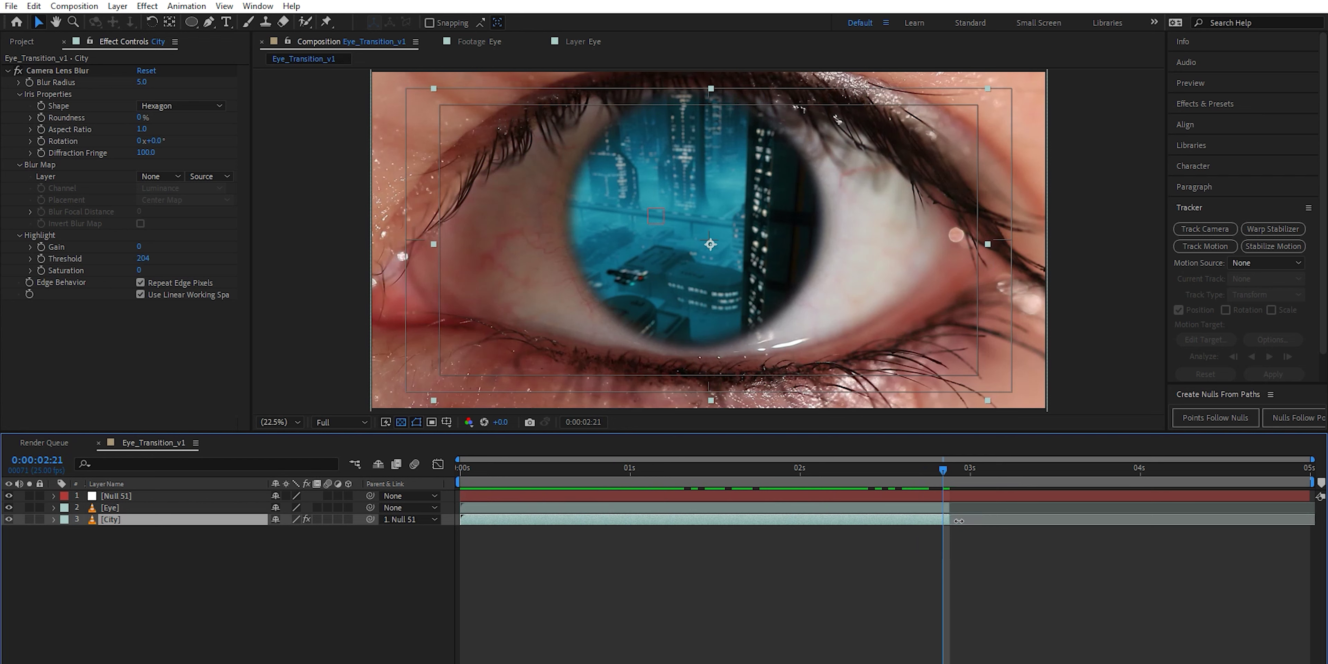
Trim the null layer's end to 0:00:02:21 and place a duplicate of the Eye layer at the top of the stack.
click(960, 500)
key(alt+])
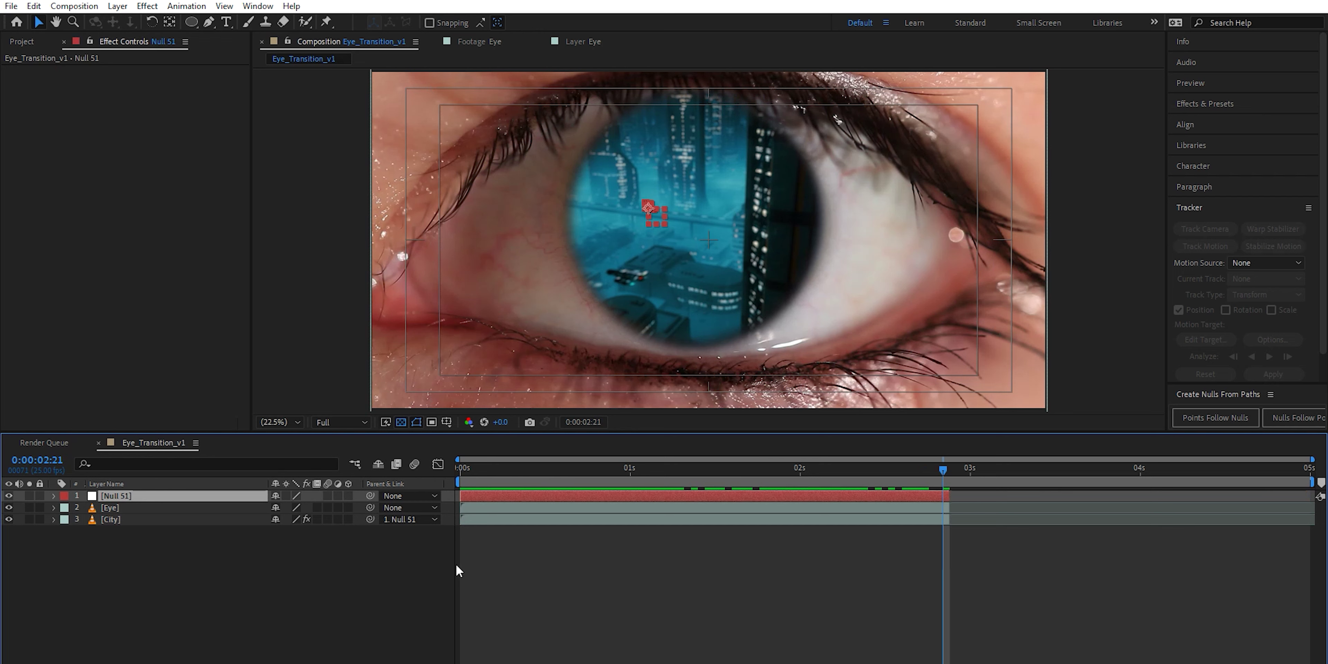
click(174, 509)
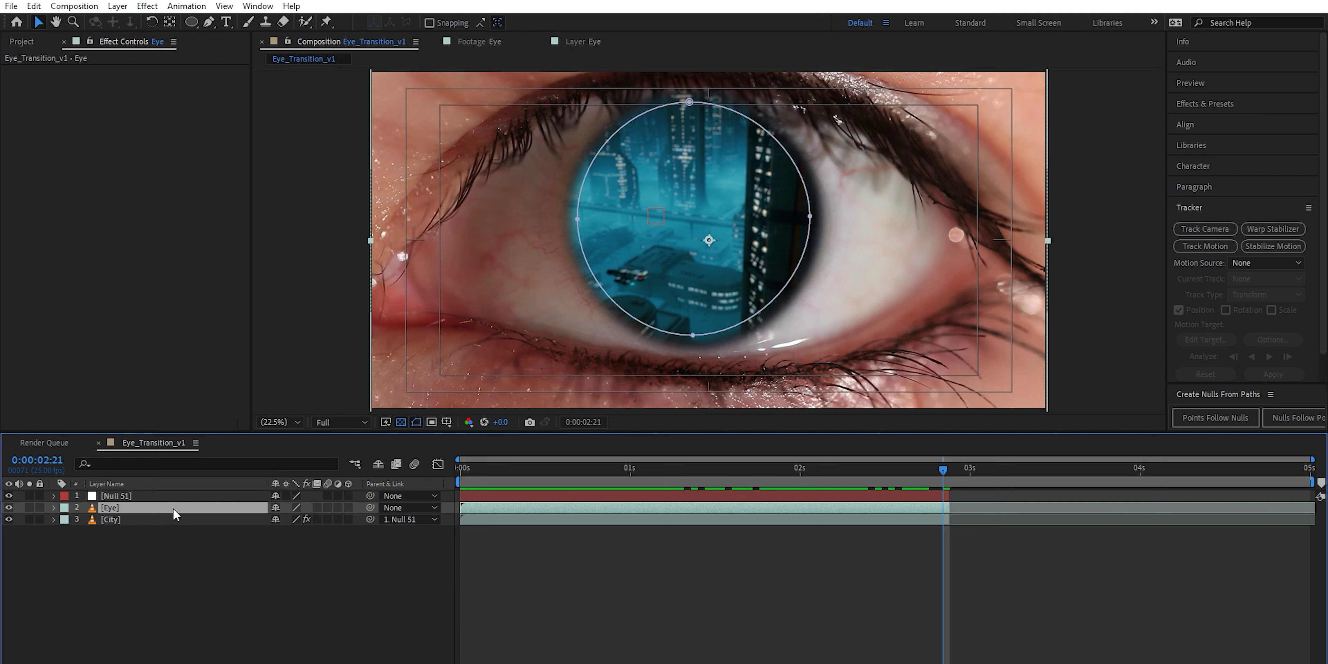
key(ctrl+d)
drag(173, 509, 208, 464)
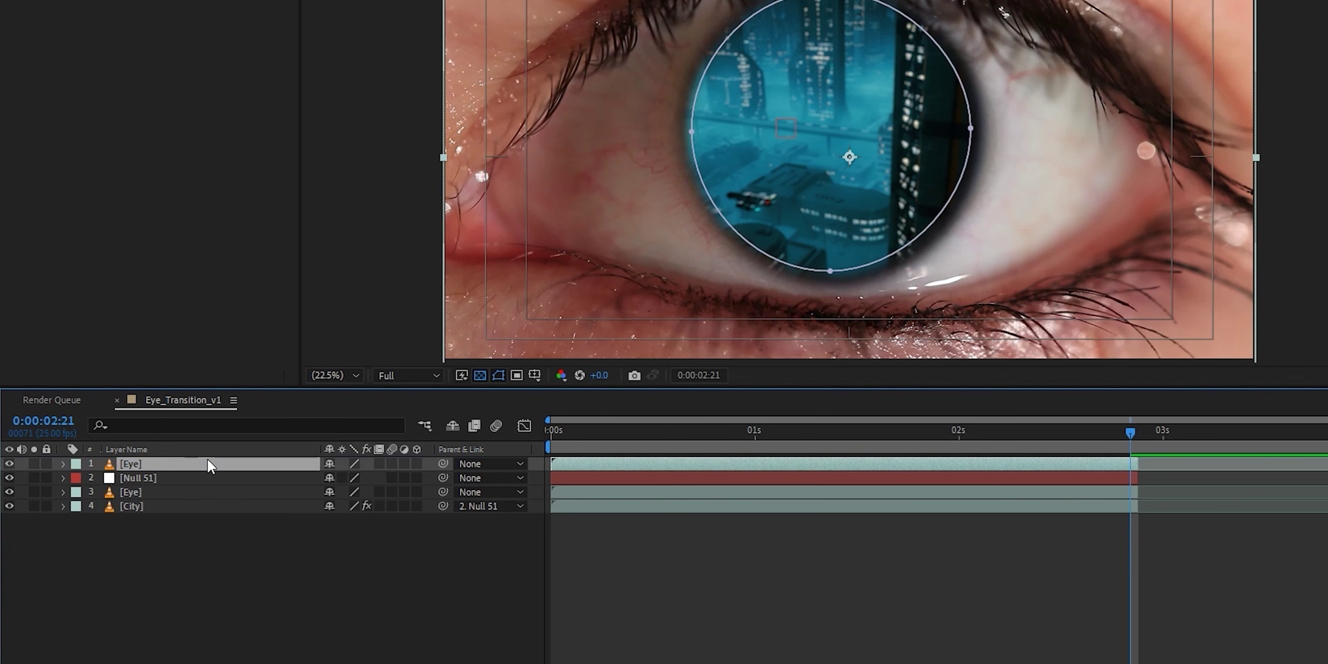
Change the mask mode on the duplicated Eye layer to Add.
key(m)
key(m)
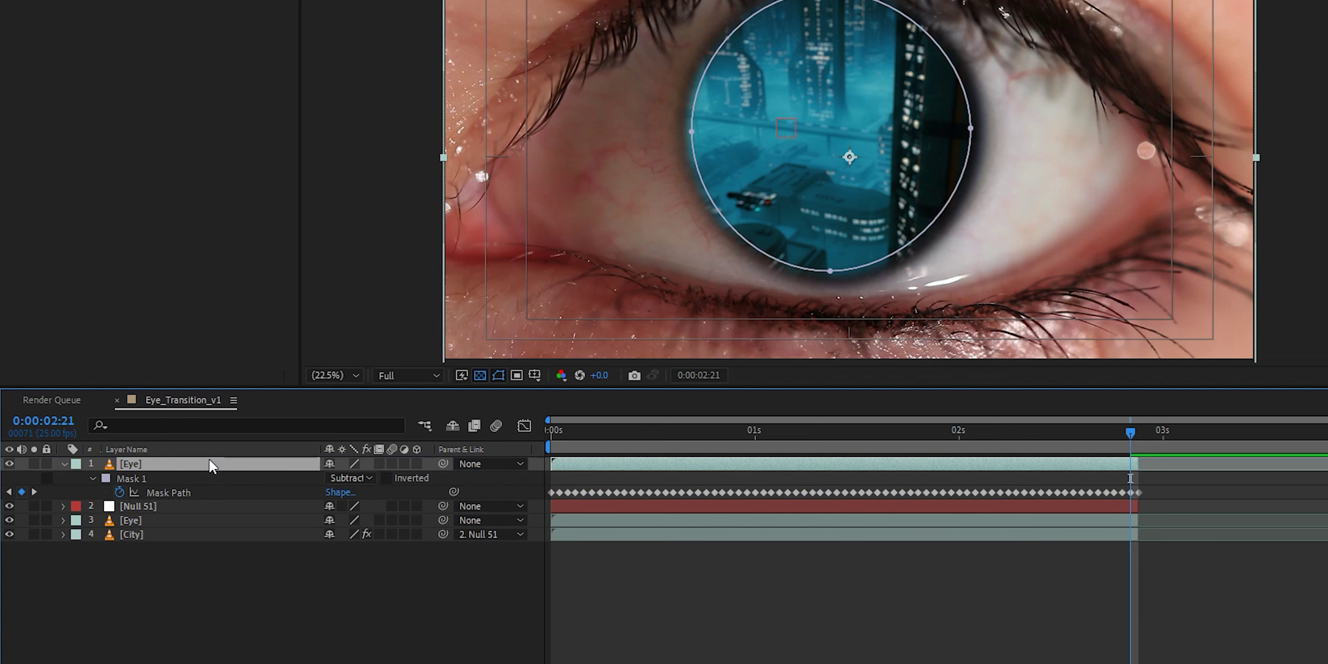
click(328, 479)
click(338, 510)
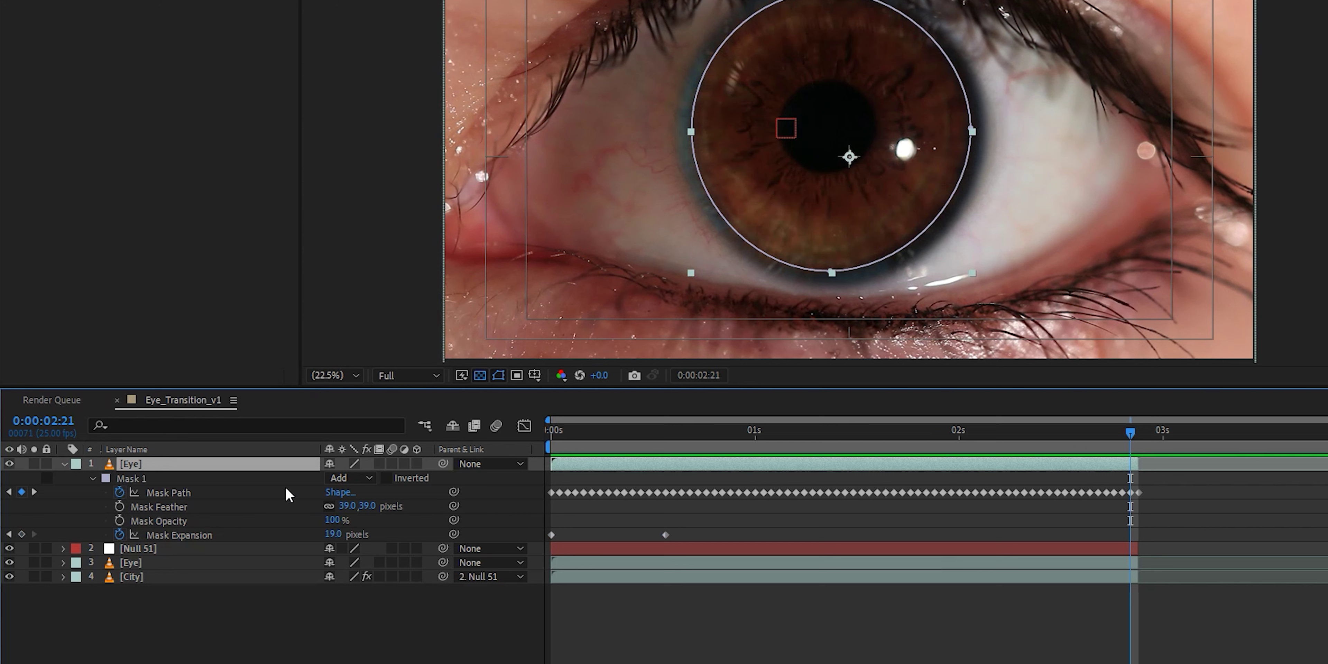
Remove the duplicate's Mask Expansion keyframes, set the expansion to 77 pixels and the feather to 57 pixels.
click(119, 535)
drag(332, 534, 383, 534)
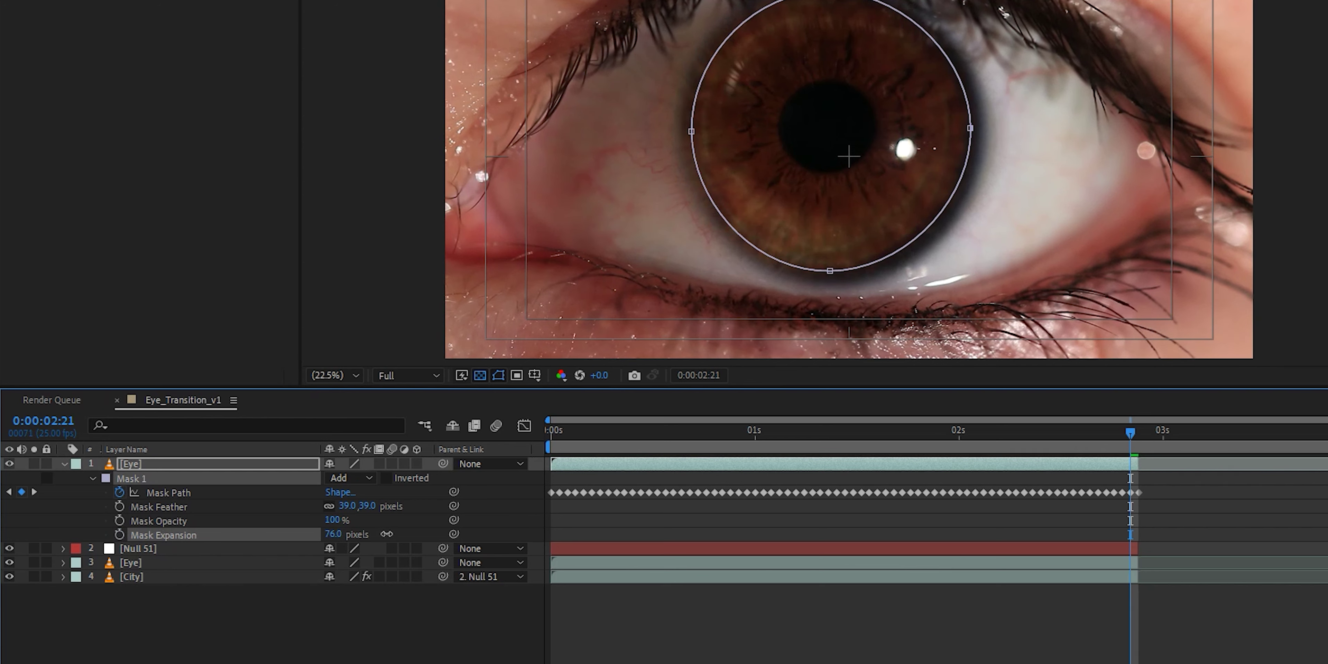
drag(345, 507, 368, 516)
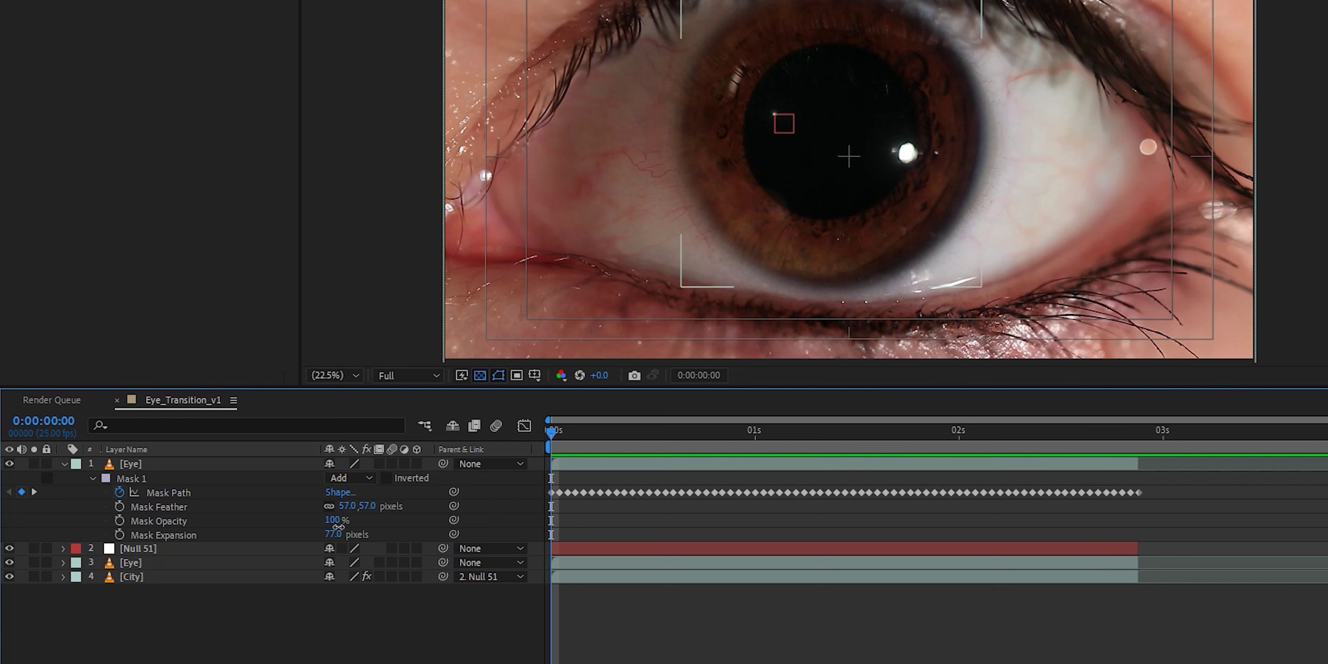
Lower the duplicated Eye layer's mask opacity to 87% at the first frame and preview the blend over the city.
drag(338, 527, 333, 527)
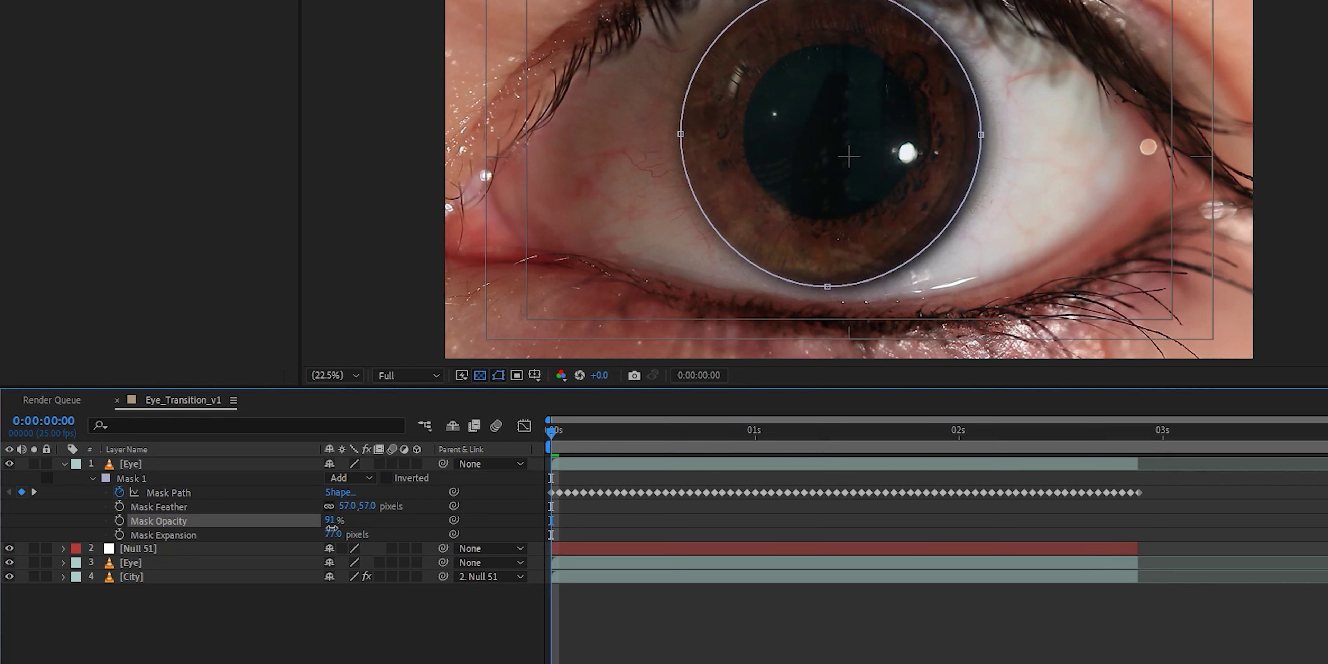
drag(331, 528, 331, 528)
drag(331, 530, 331, 530)
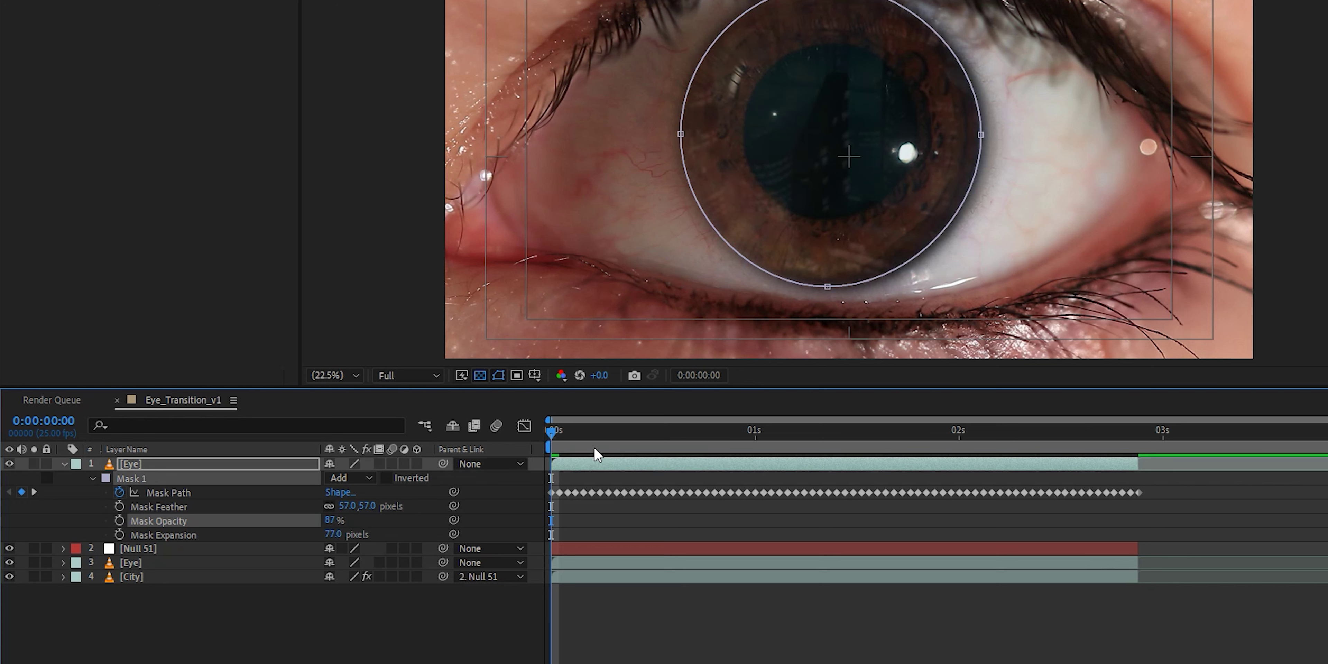
drag(563, 439, 541, 444)
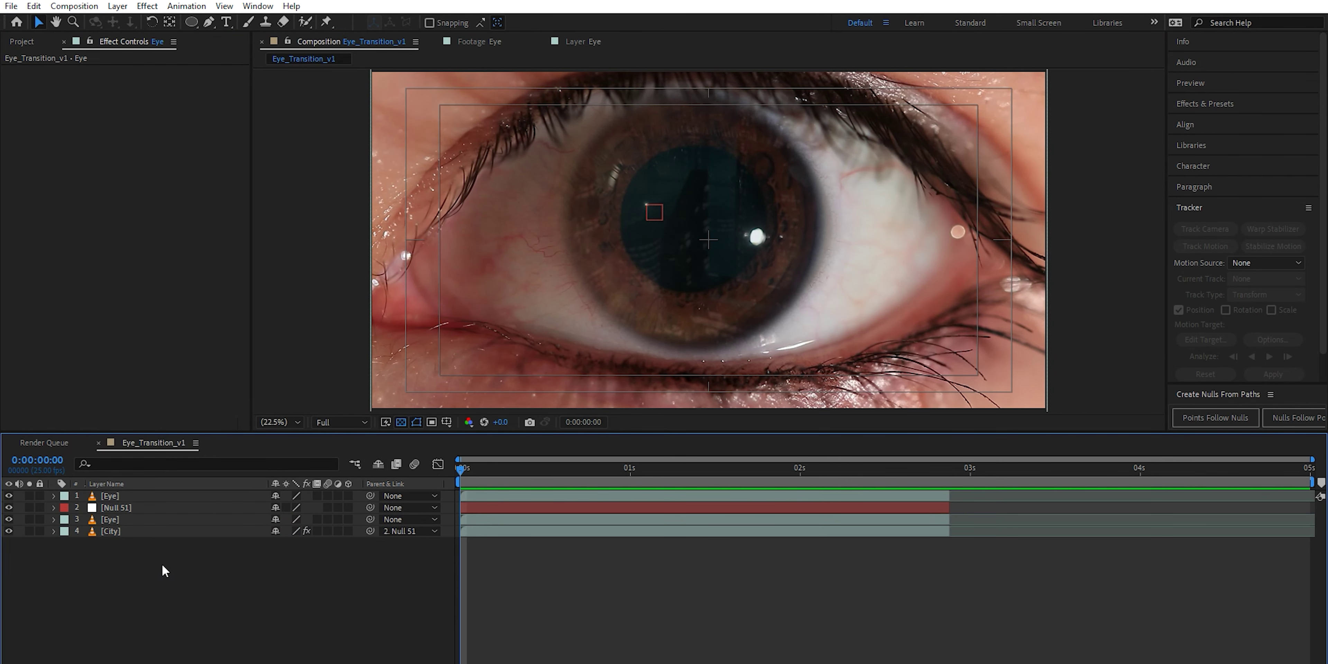
Pre-compose all four layers into a composition named Eye_Base, moving all attributes.
drag(166, 571, 205, 499)
key(ctrl+shift+c)
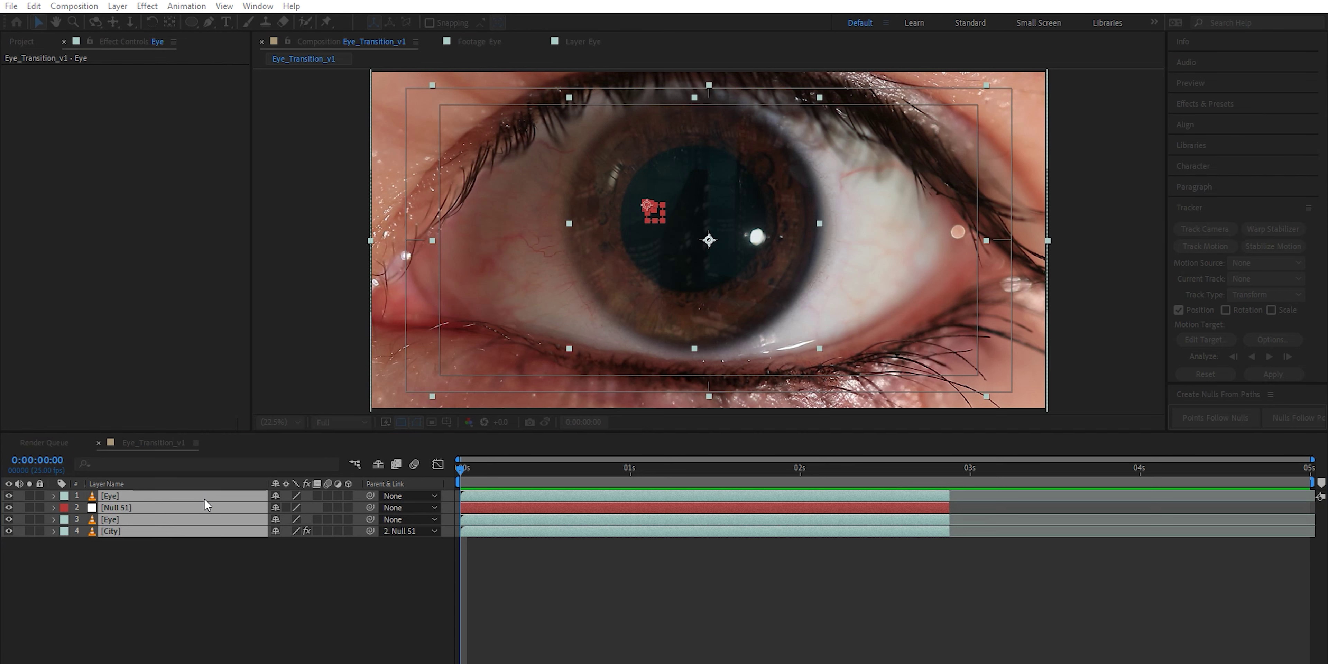
text(Eye_Base)
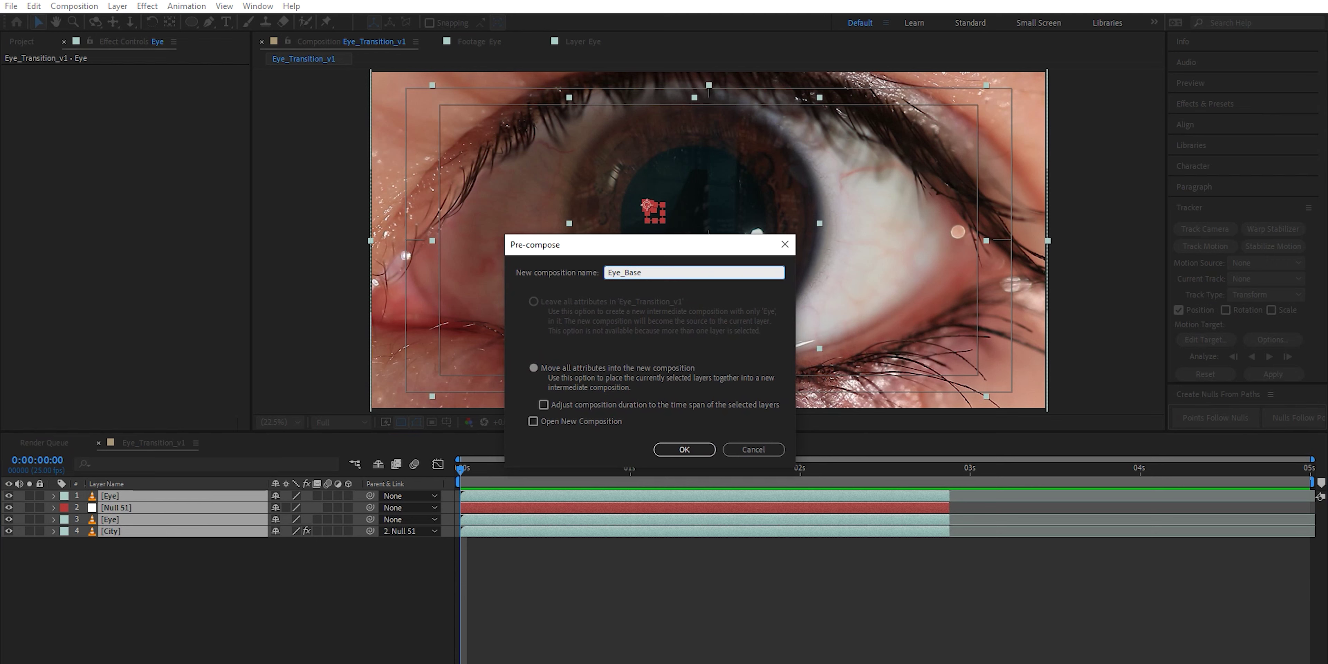
key(Return)
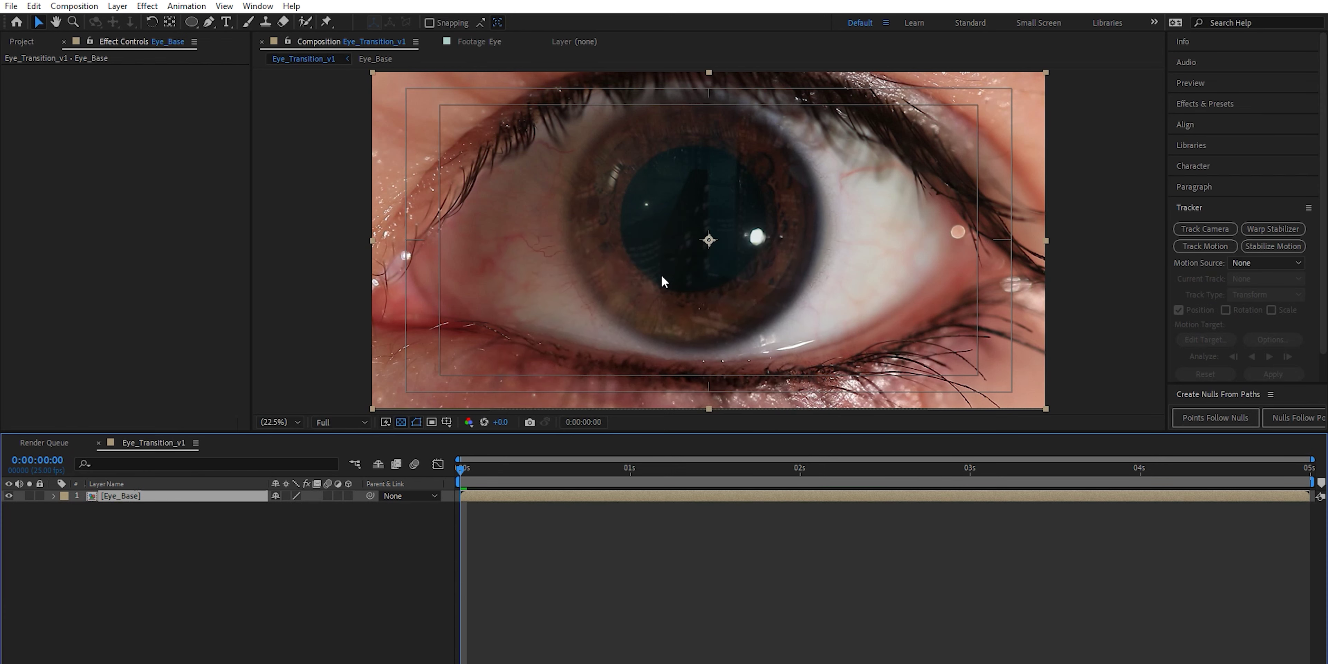
Copy the City layer from Eye_Base into Eye_Transition_v1 and place it below the Eye_Base layer.
double_click(205, 497)
click(151, 531)
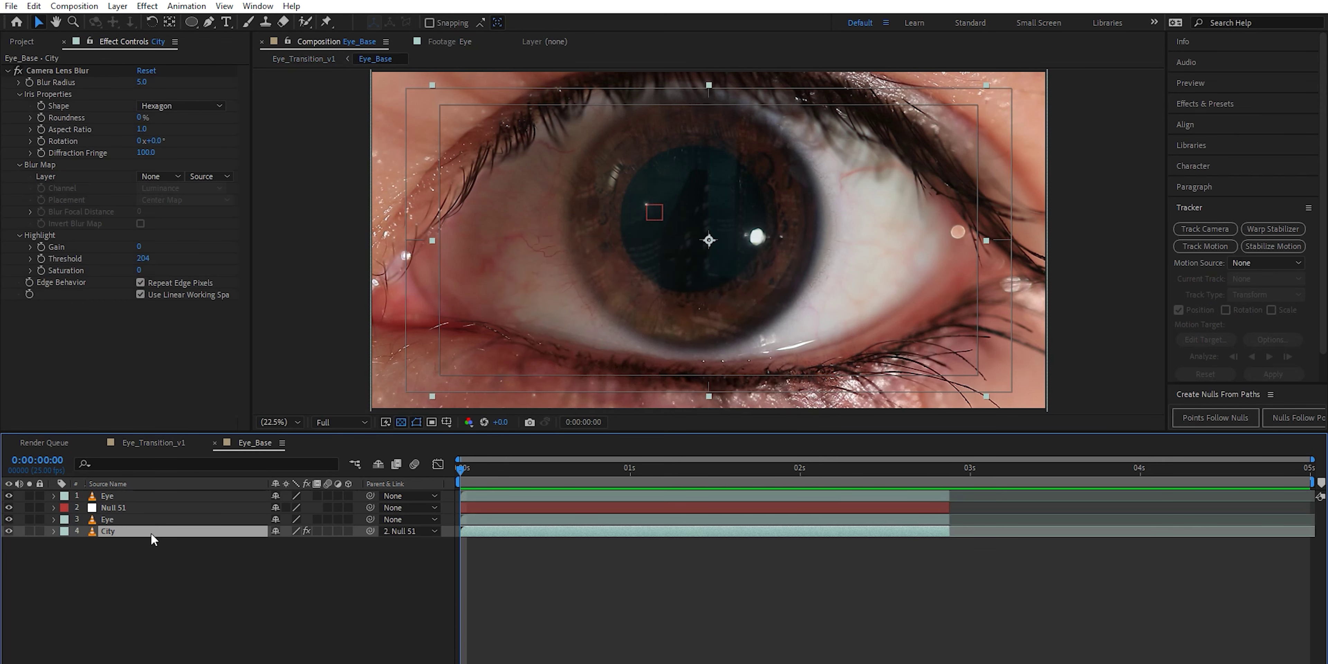
click(166, 444)
key(ctrl+v)
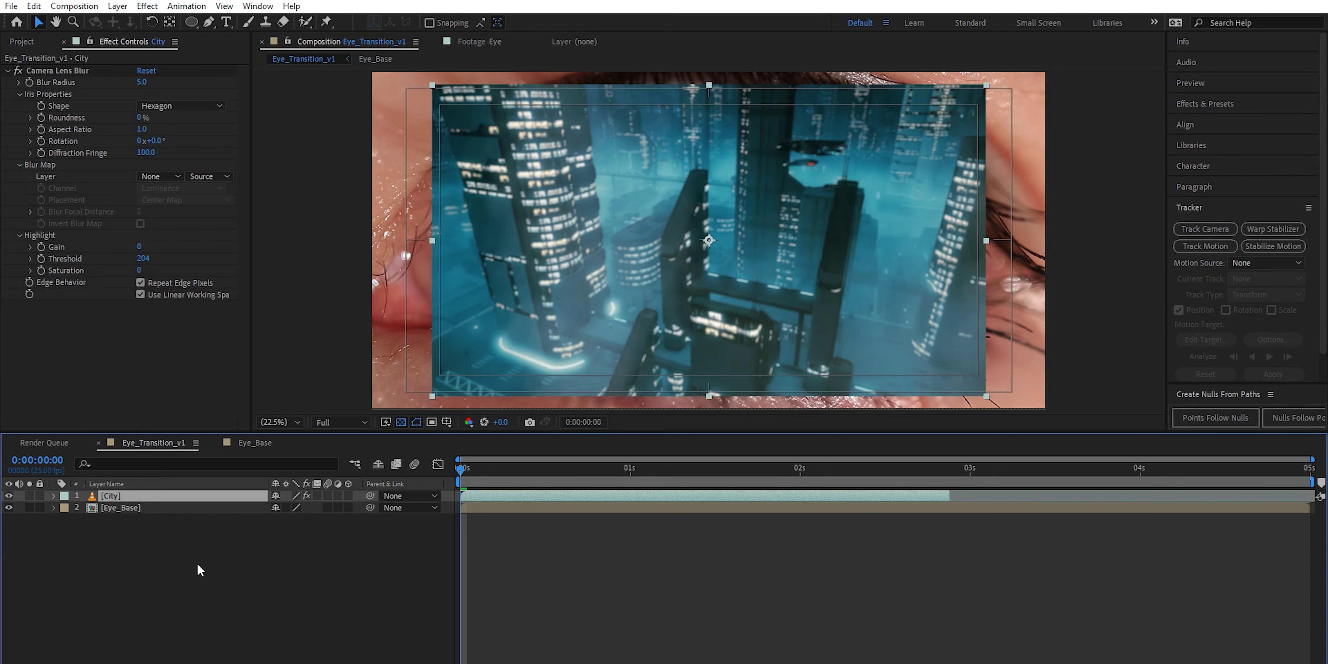
drag(166, 496, 173, 525)
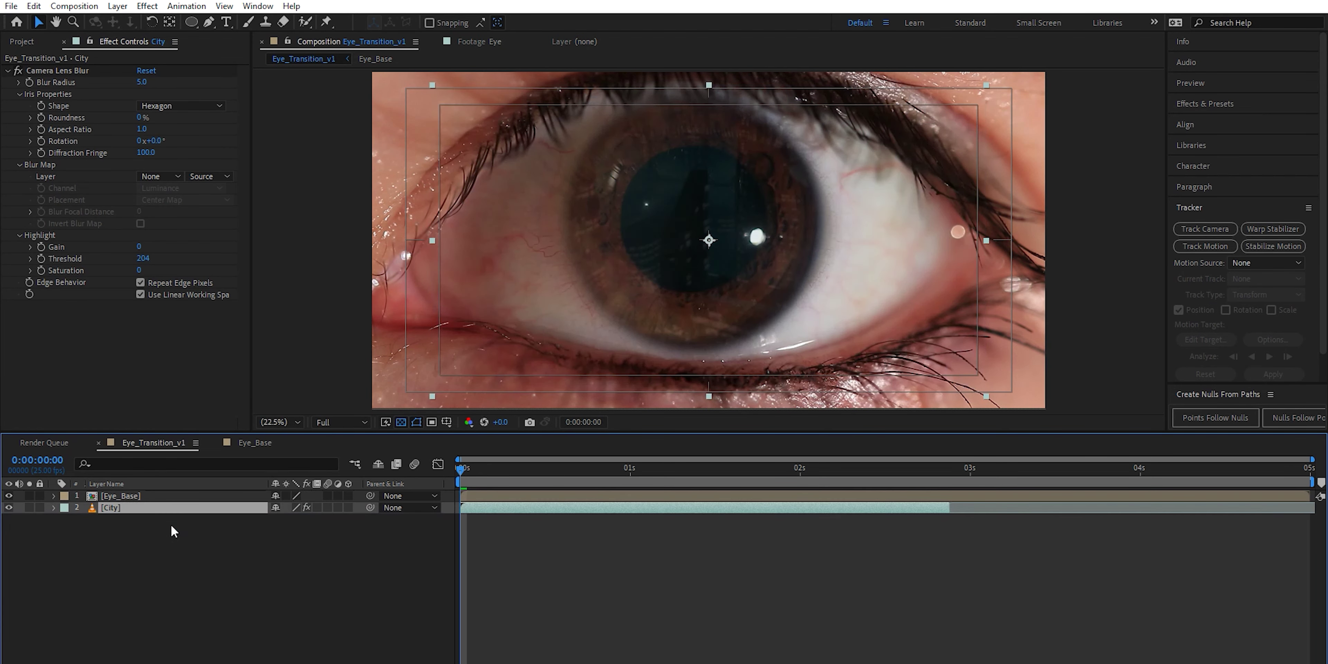
Extend the City layer to the end of the composition and trim its start to 0:00:01:11.
drag(948, 471, 944, 471)
drag(955, 515, 1315, 537)
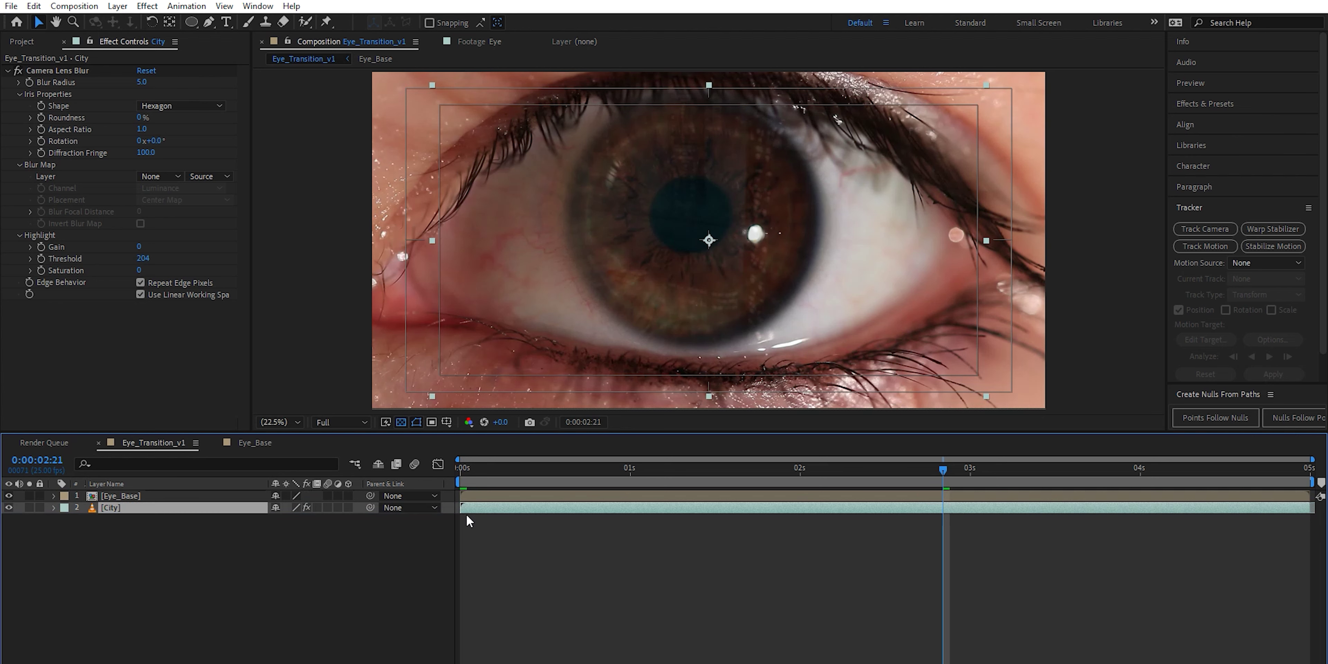
drag(634, 470, 704, 477)
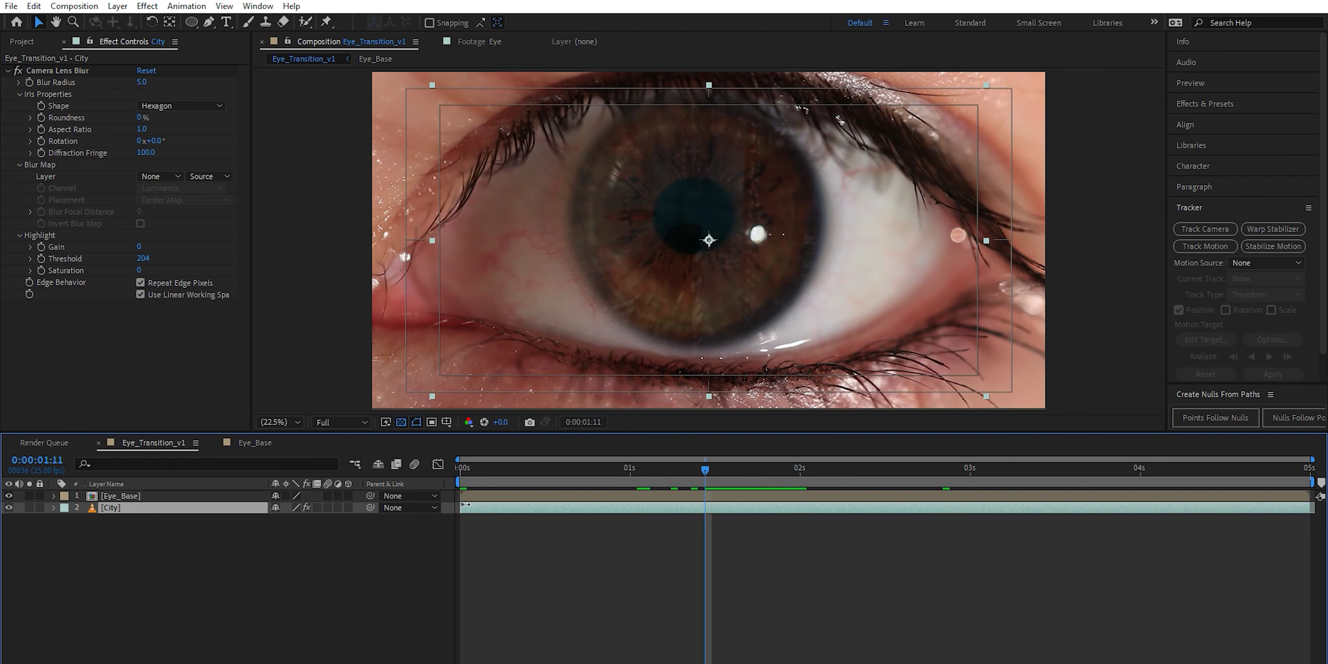
drag(490, 517, 709, 519)
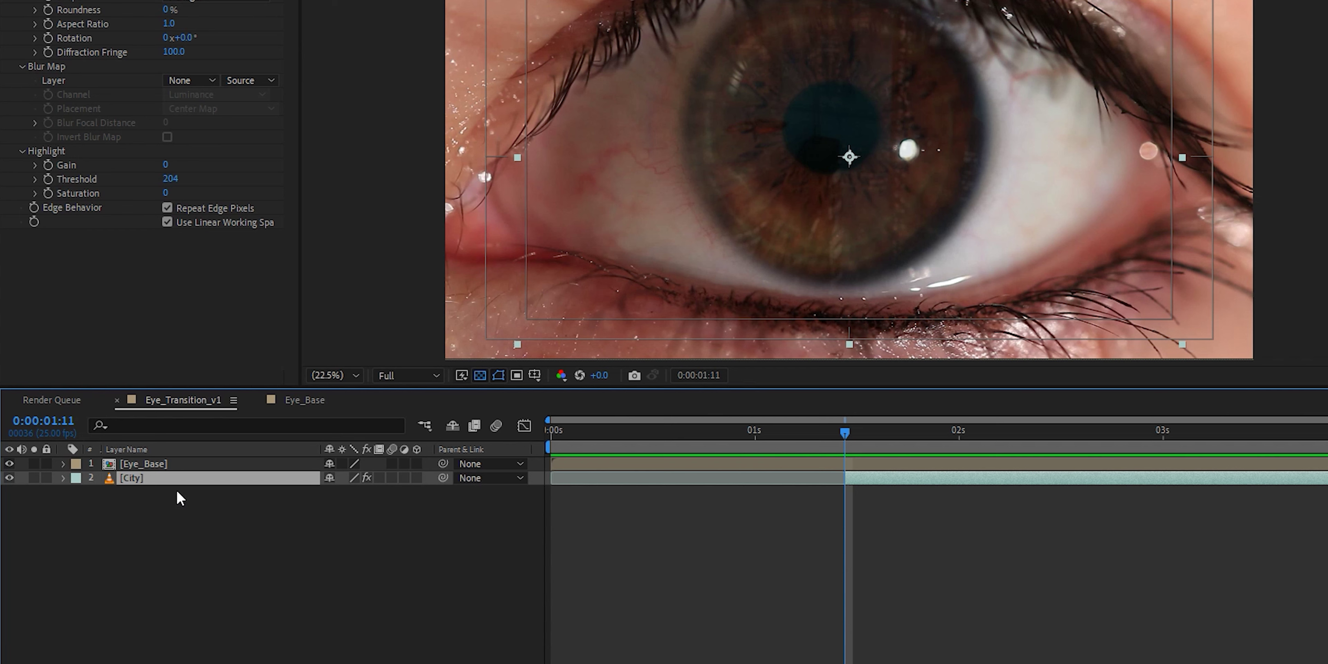
Add Position and Scale keyframes to the Eye_Base layer at the first frame and at 0:00:01:11.
click(182, 464)
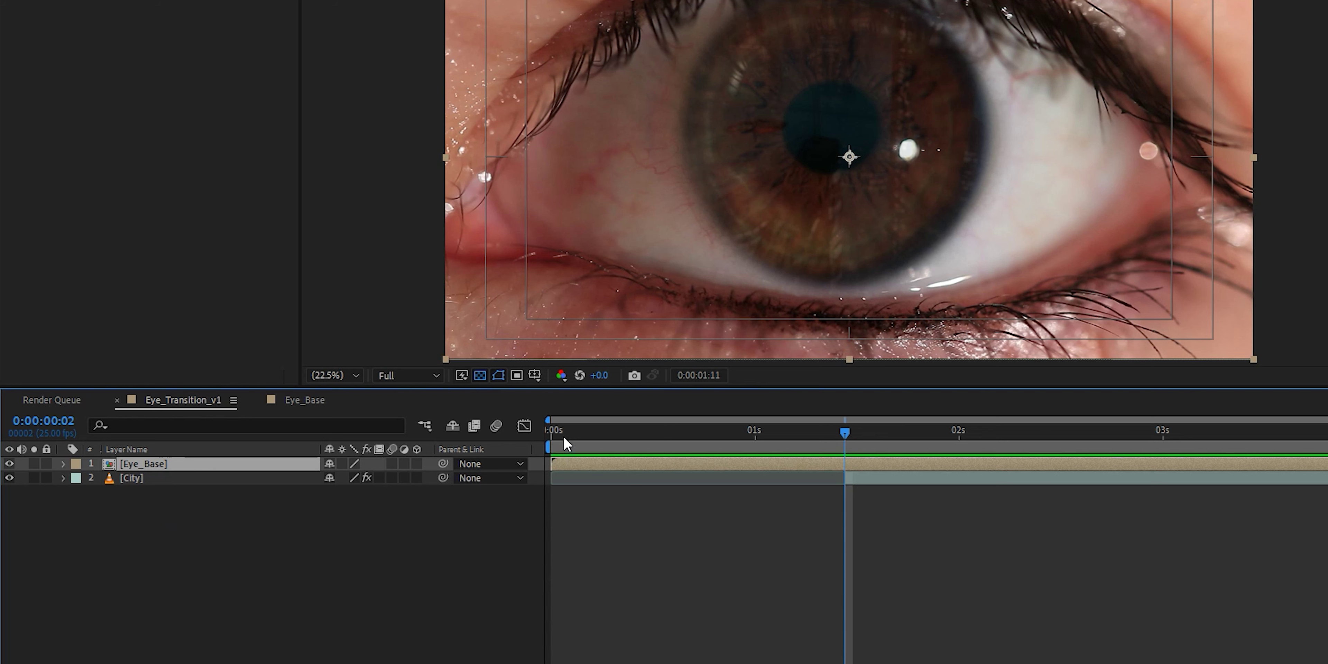
drag(563, 433, 541, 438)
key(s)
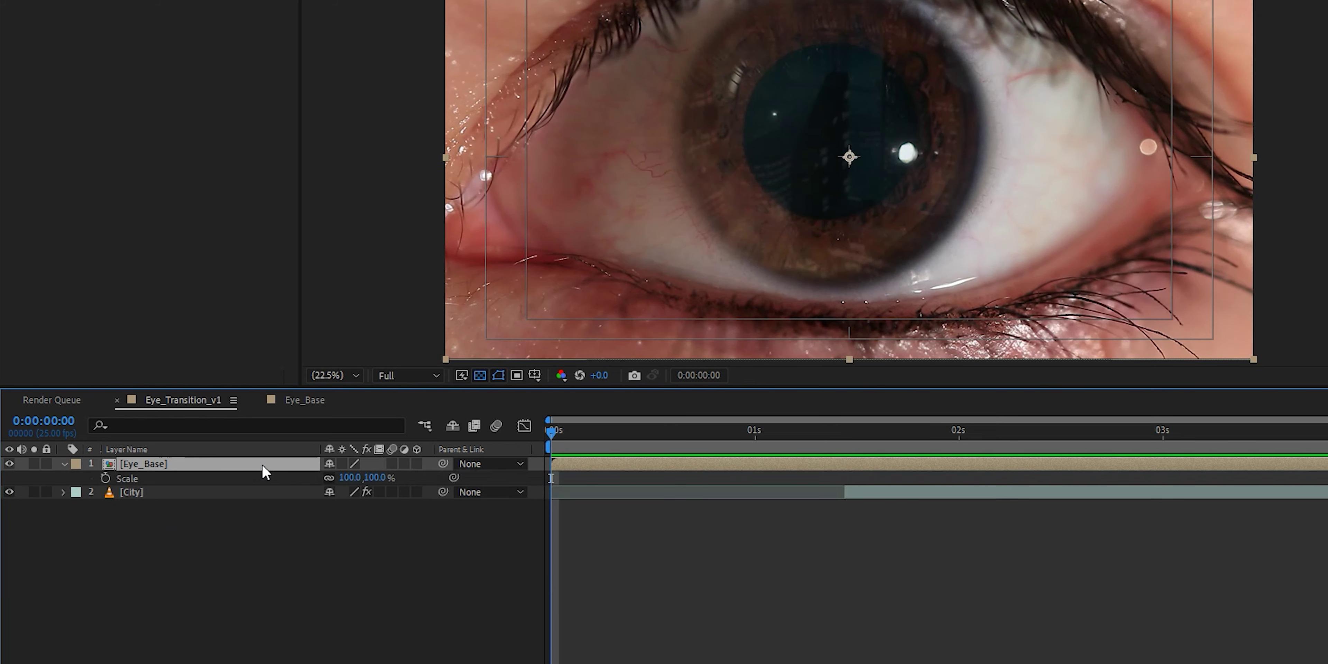
key(shift+p)
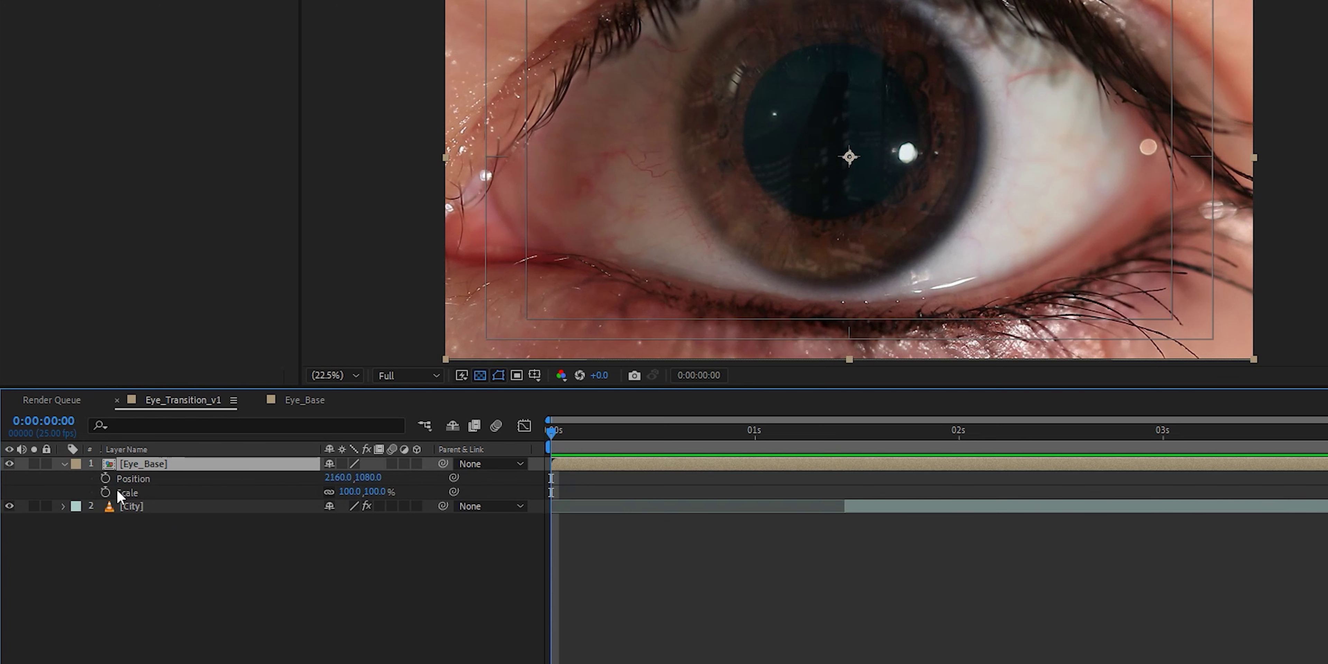
click(106, 492)
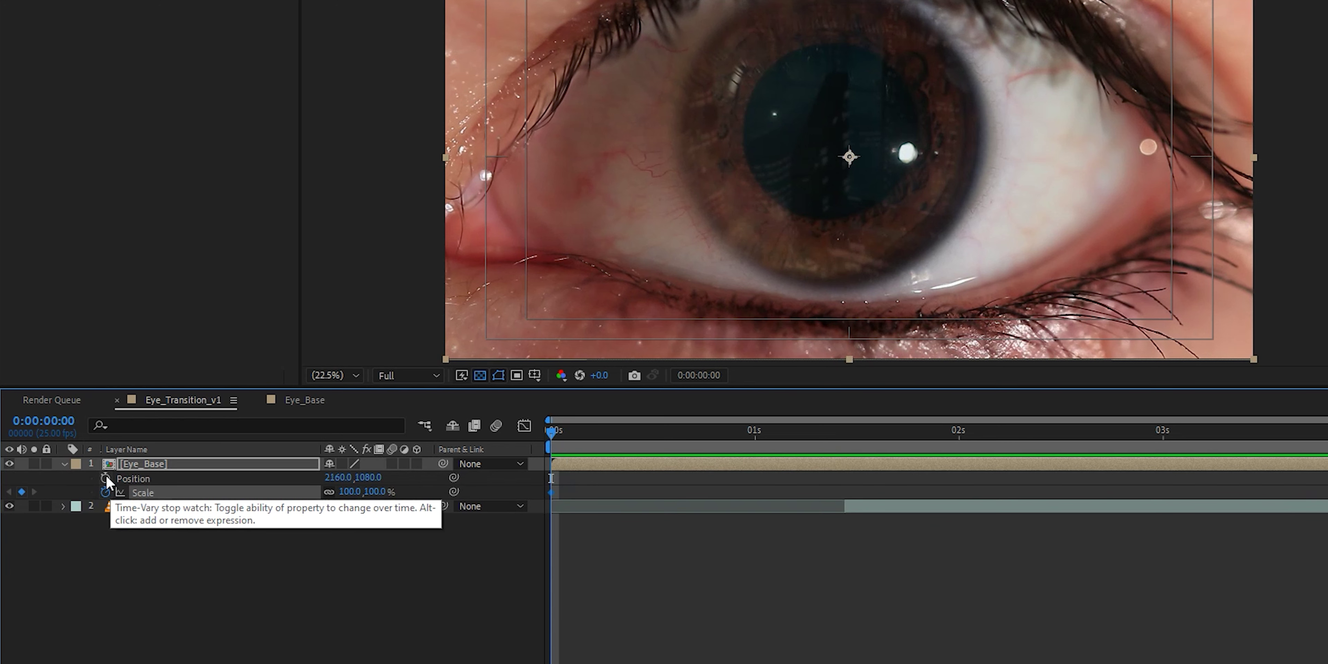
click(106, 478)
drag(803, 437, 845, 440)
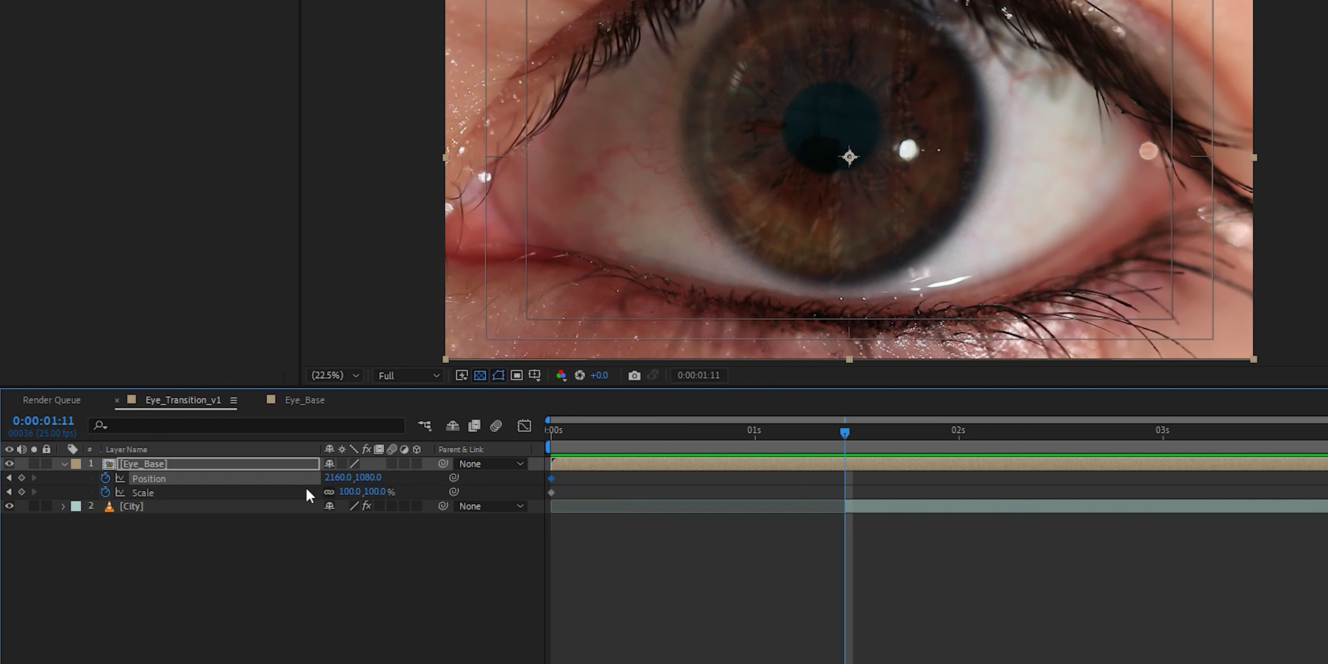
click(22, 492)
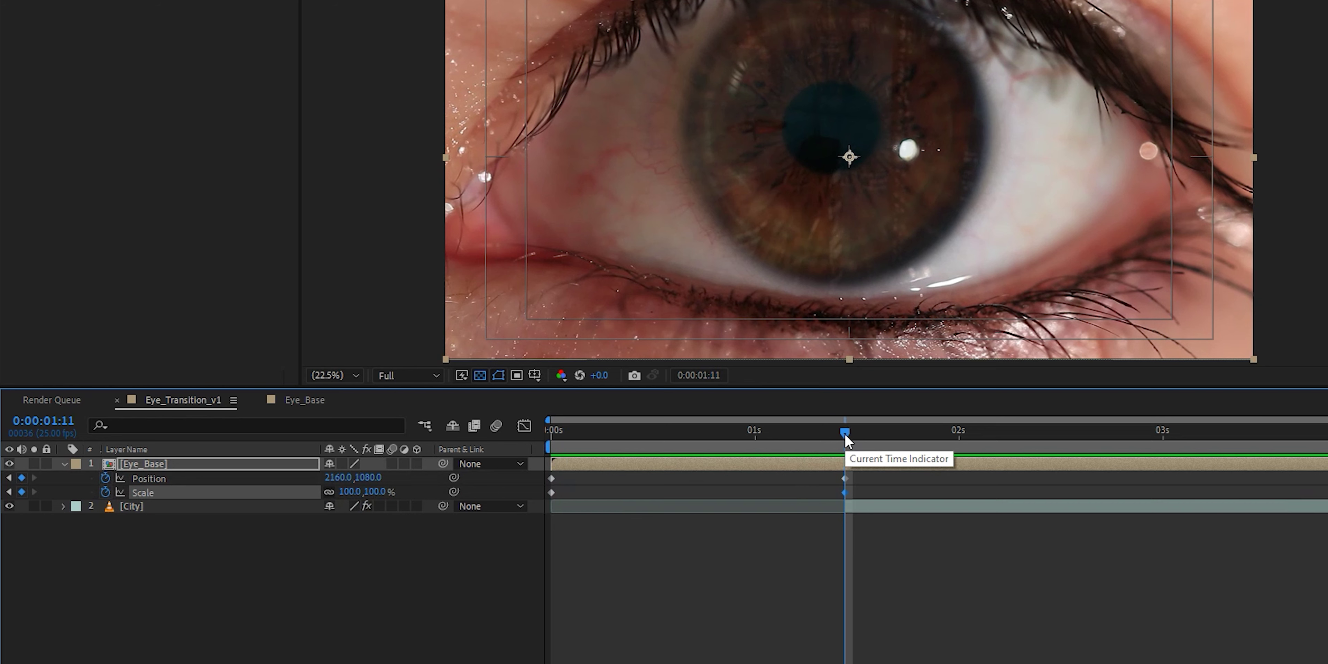
At 0:00:02:15, scale Eye_Base to about 1036% and move it to about 3632.5, 2880.7 so the pupil fills the frame.
drag(845, 434, 1080, 452)
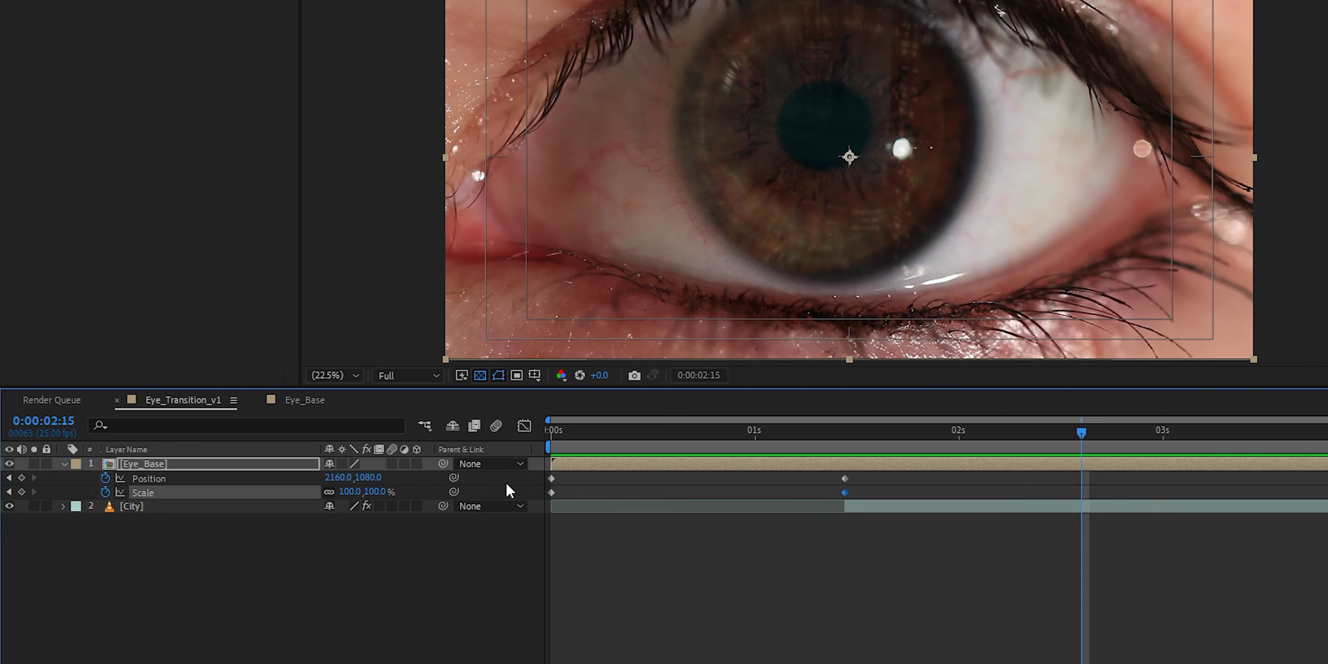
drag(379, 498, 1159, 501)
drag(678, 122, 926, 295)
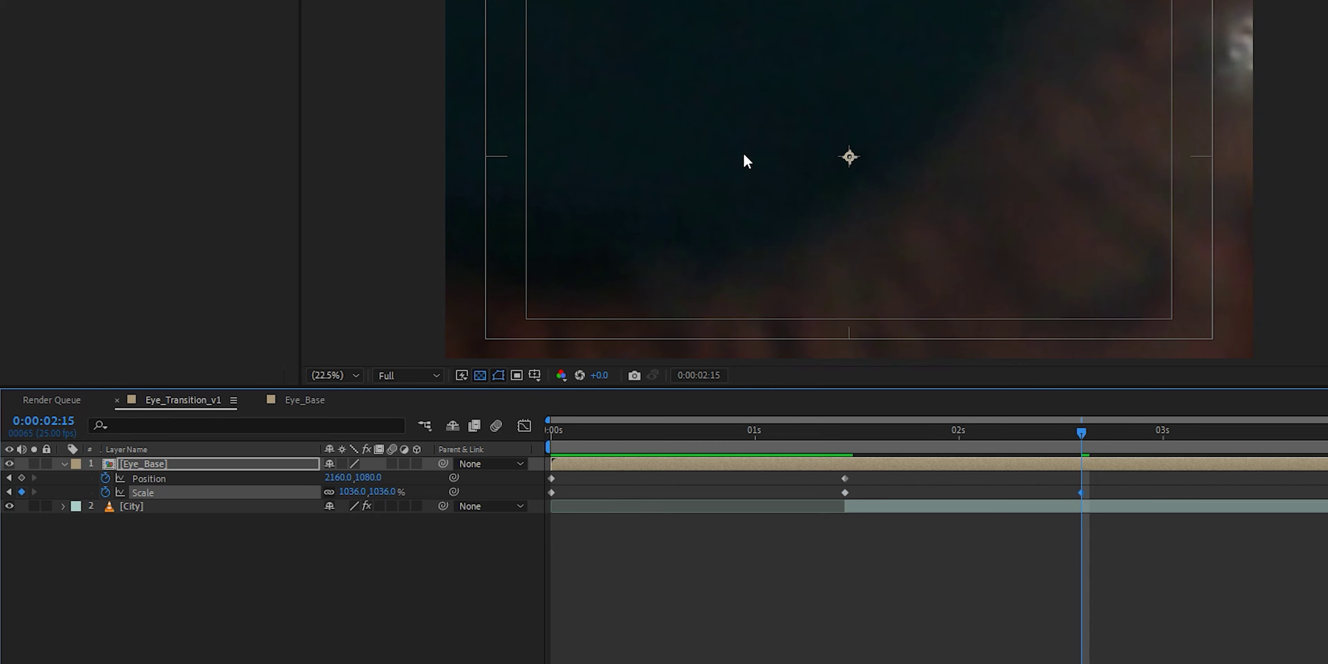
drag(773, 356, 796, 485)
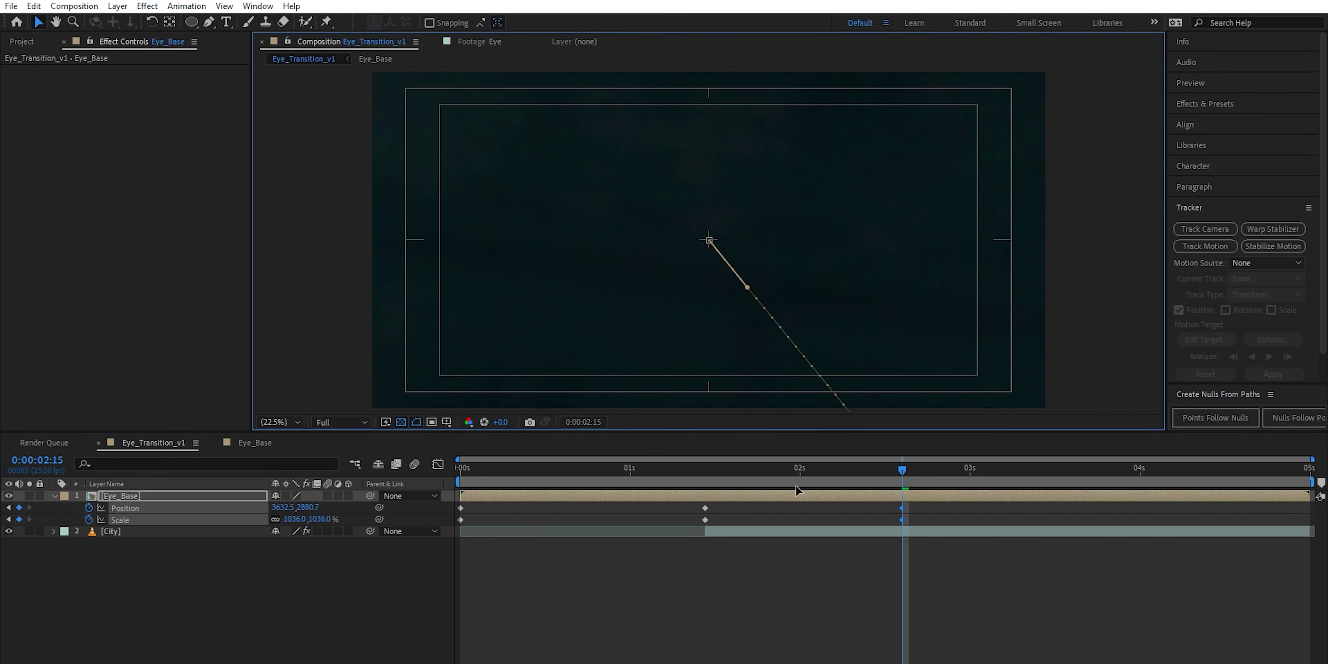
At 0:00:01:11, set Eye_Base's scale to 110% and its position to 2227, 1178.
click(707, 473)
click(294, 519)
text(110)
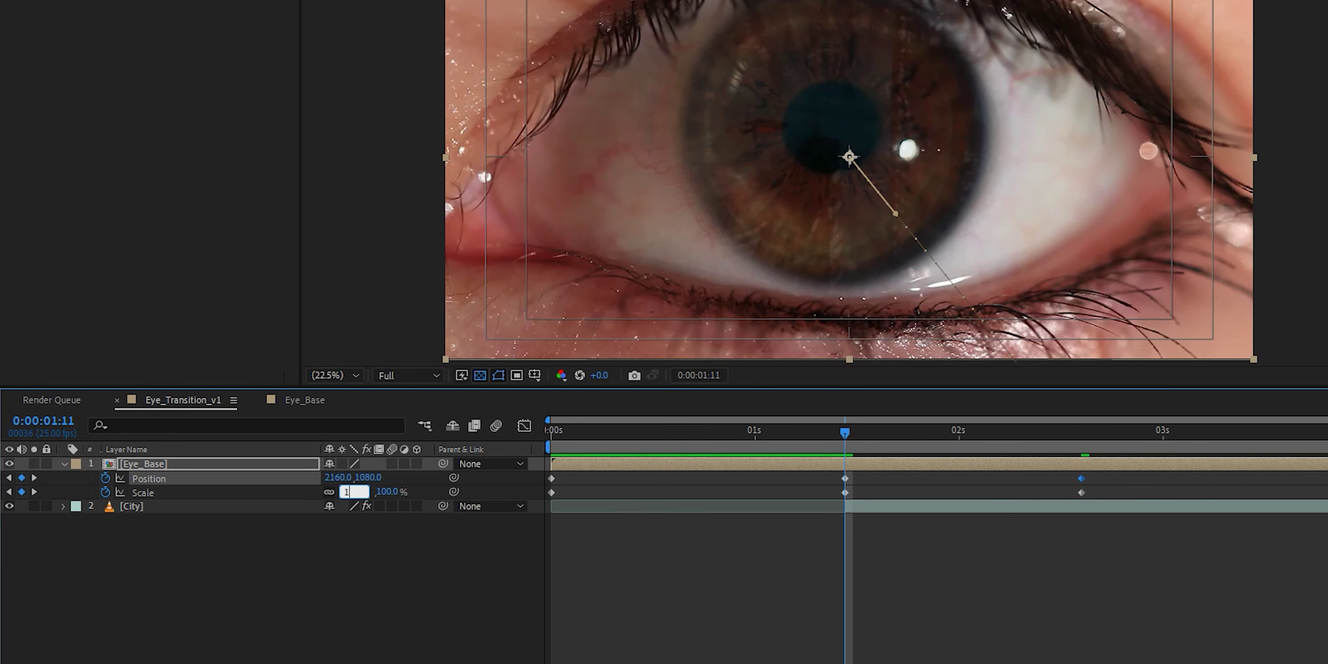
key(Return)
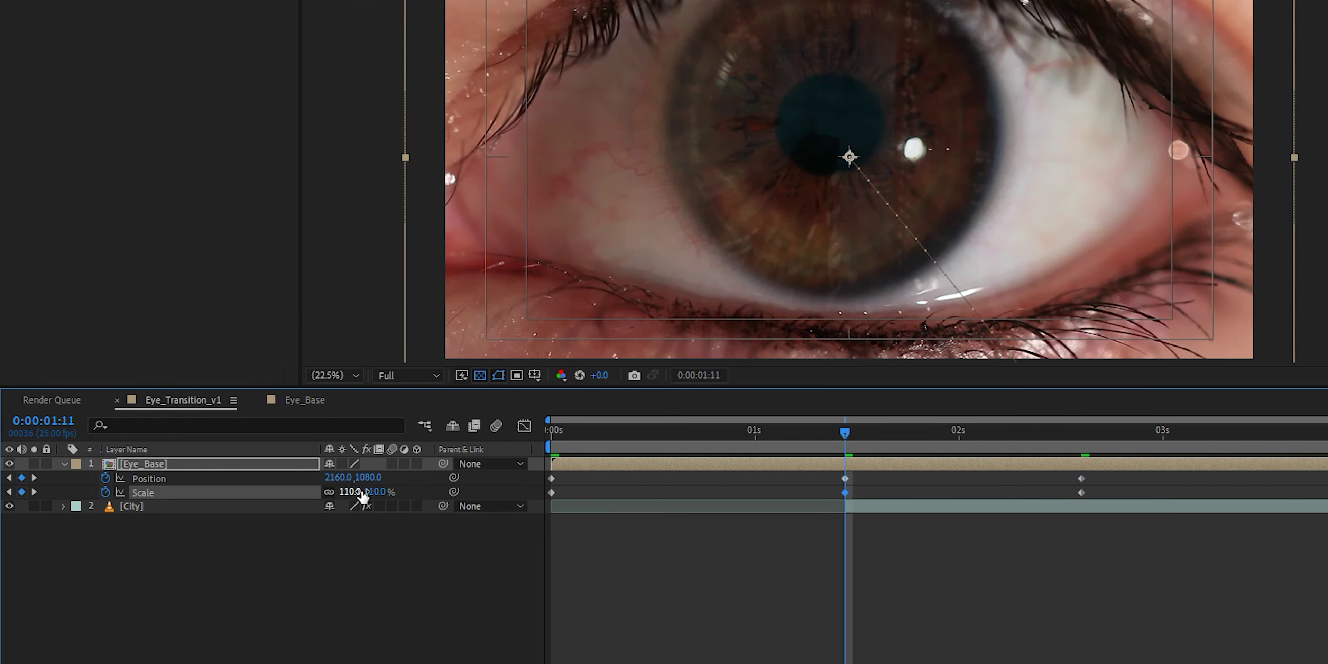
drag(371, 477, 454, 489)
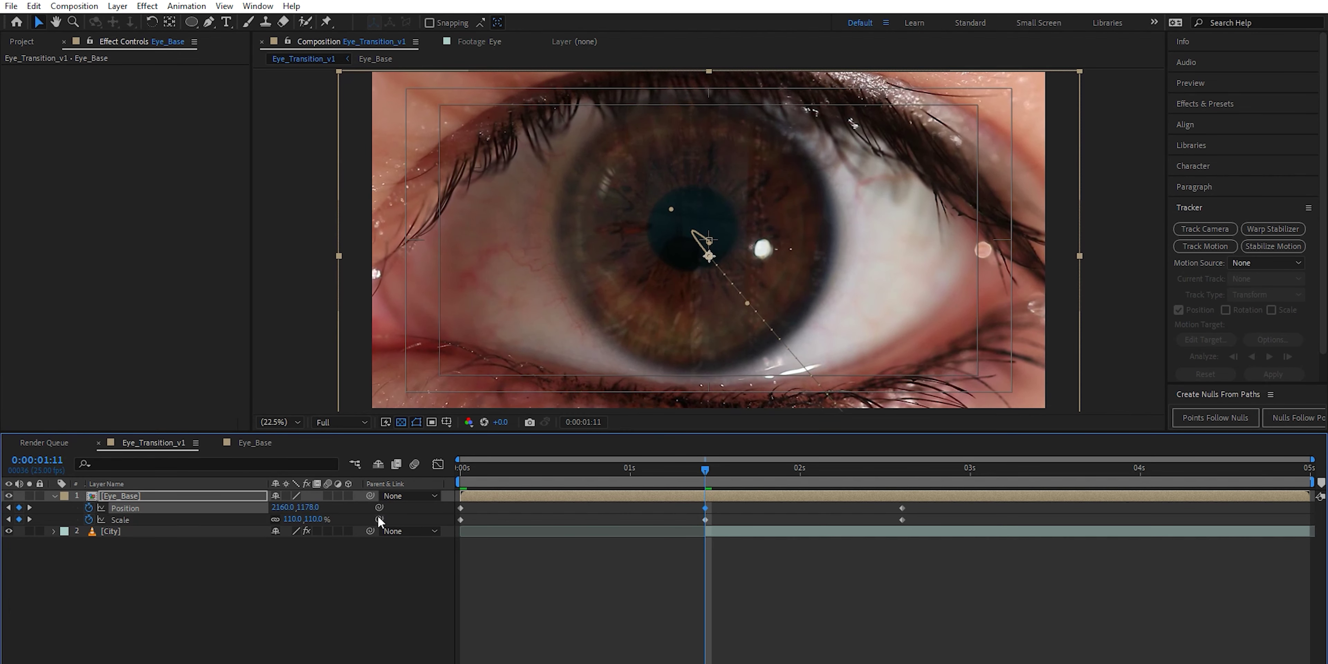
drag(288, 507, 334, 512)
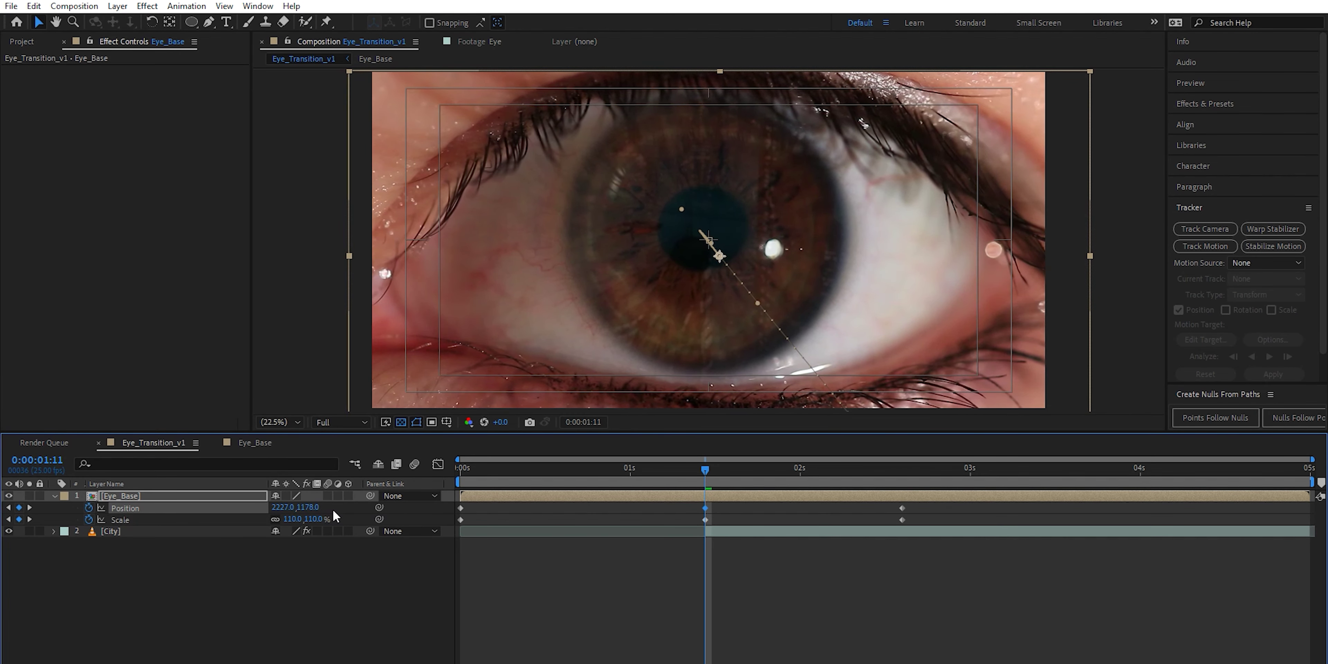
Set the spatial interpolation of Eye_Base's Position keyframes at 0:00:01:11 and 0:00:02:15 to Linear.
drag(705, 480, 707, 505)
drag(925, 504, 686, 509)
right_click(705, 509)
click(794, 634)
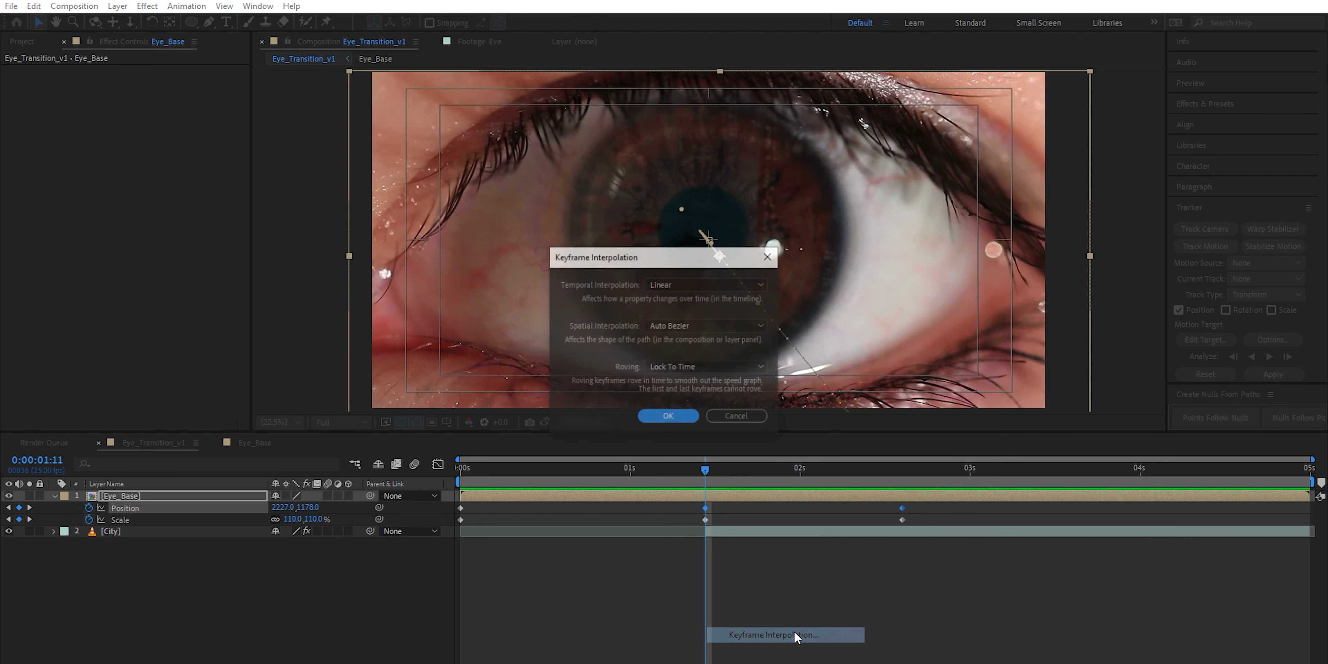
click(731, 326)
click(719, 355)
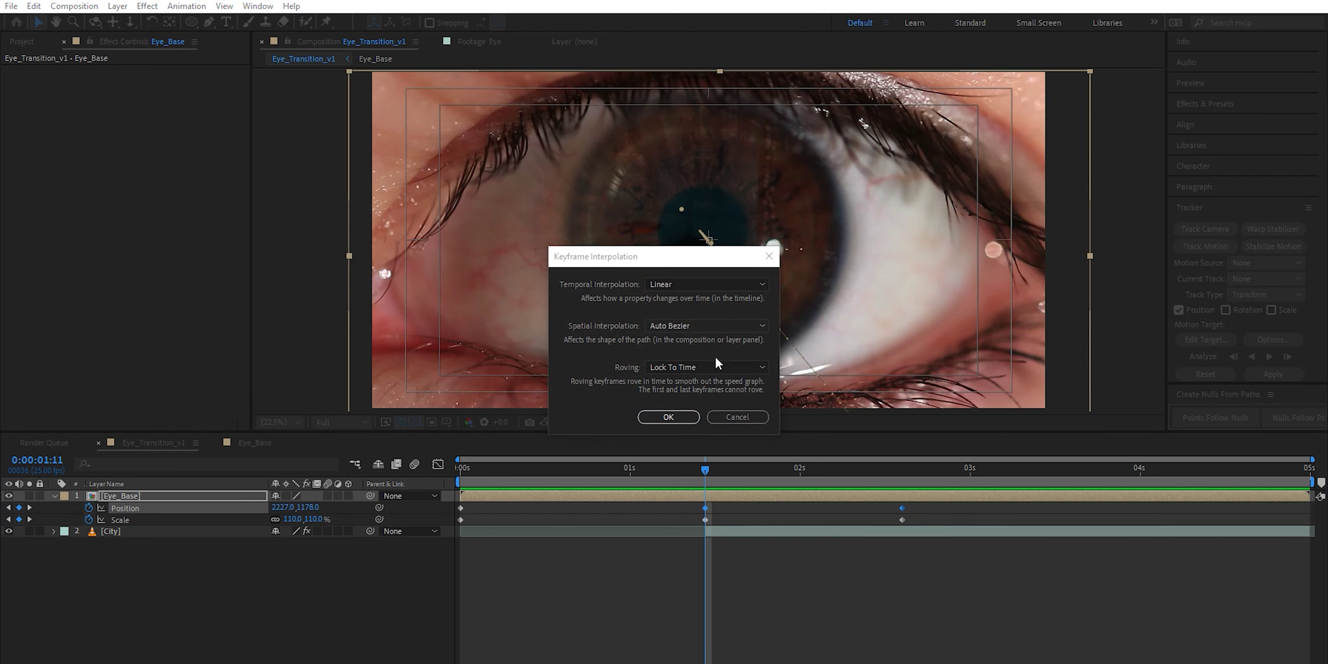
click(682, 416)
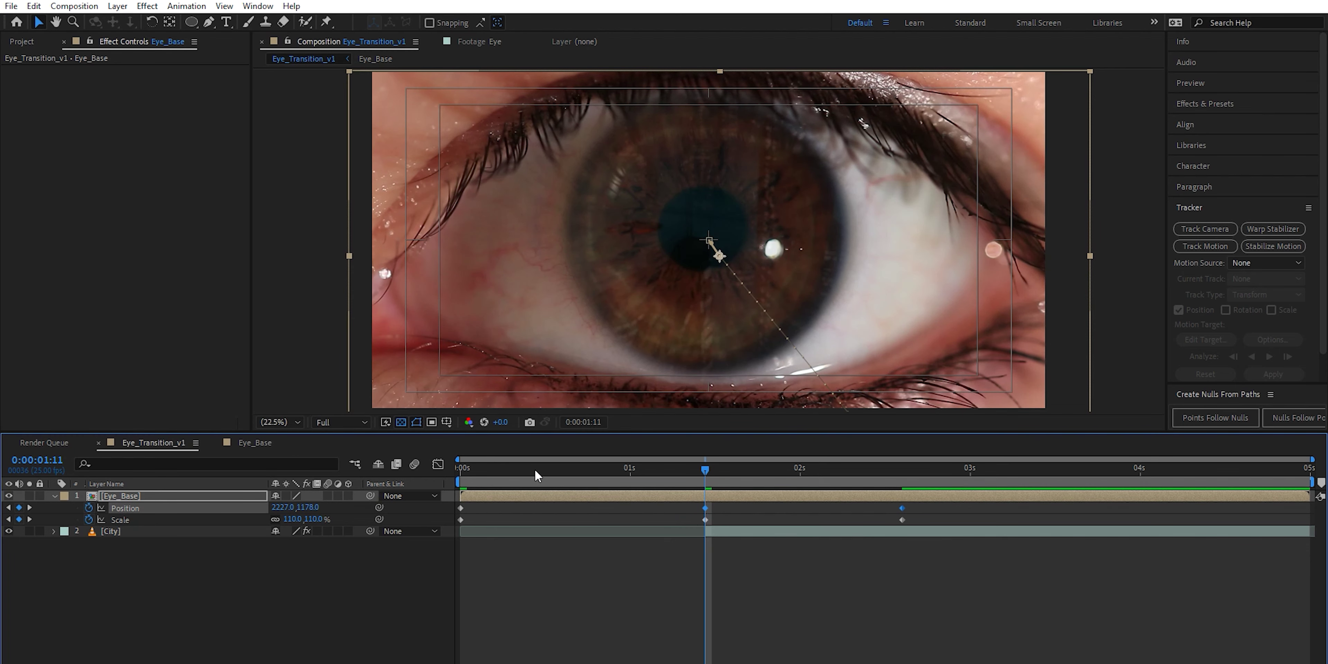
Keyframe Eye_Base's opacity at 100% at 0:00:01:22 and at 0% at 0:00:02:15.
drag(475, 471, 781, 517)
click(799, 498)
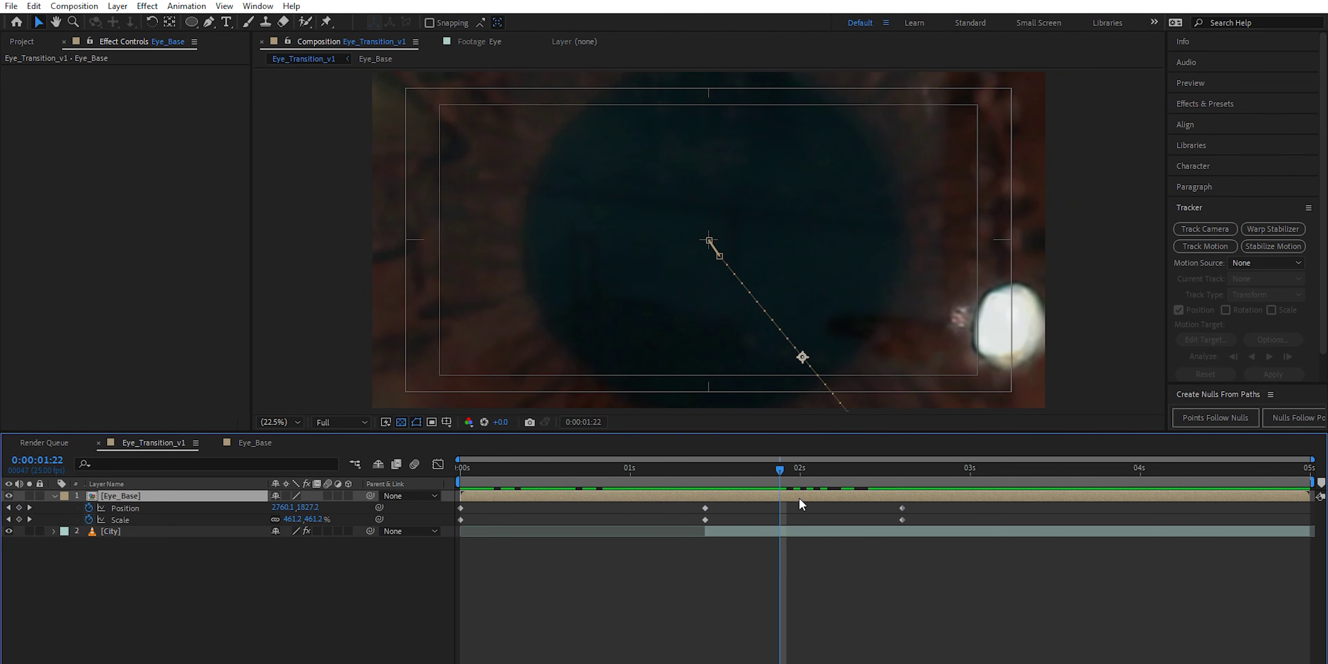
key(t)
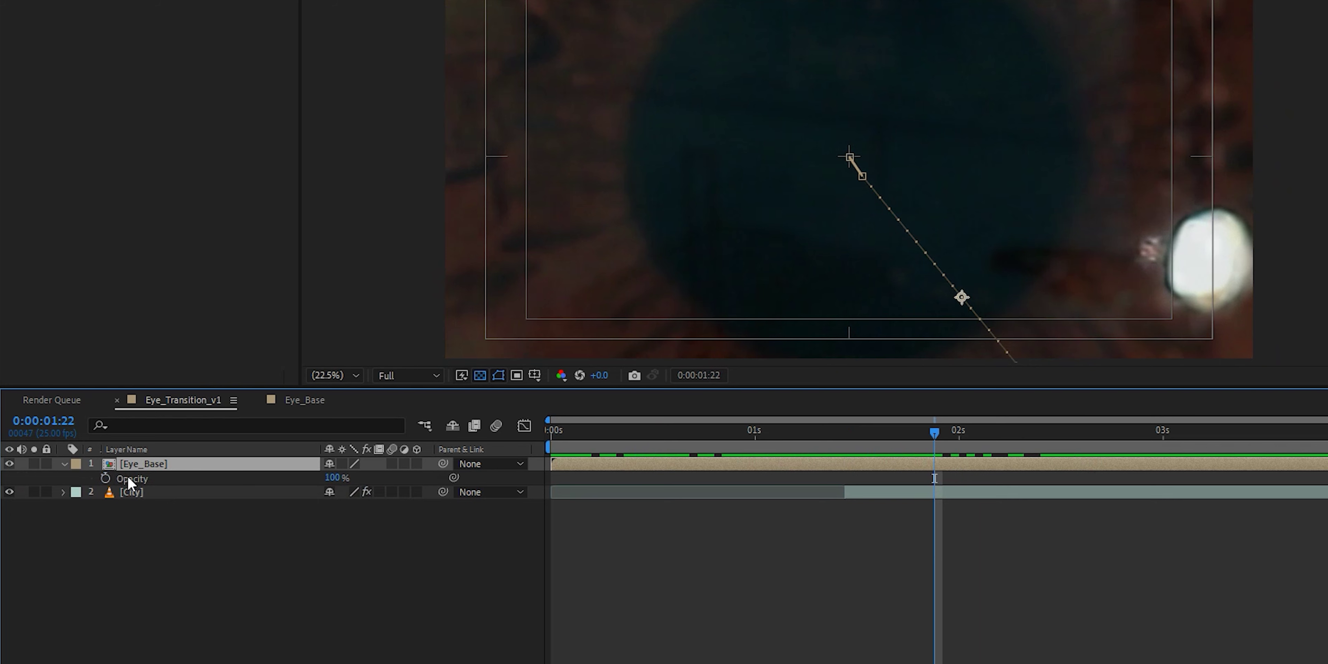
click(106, 478)
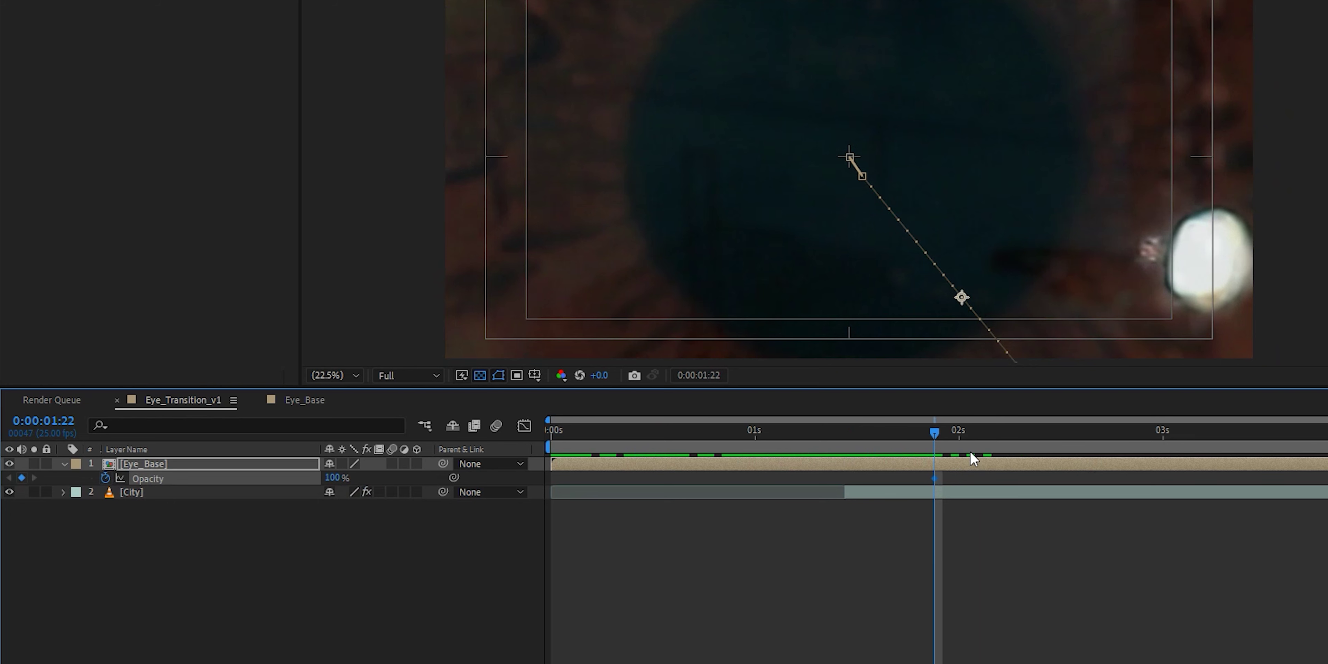
key(shift+p)
key(shift+s)
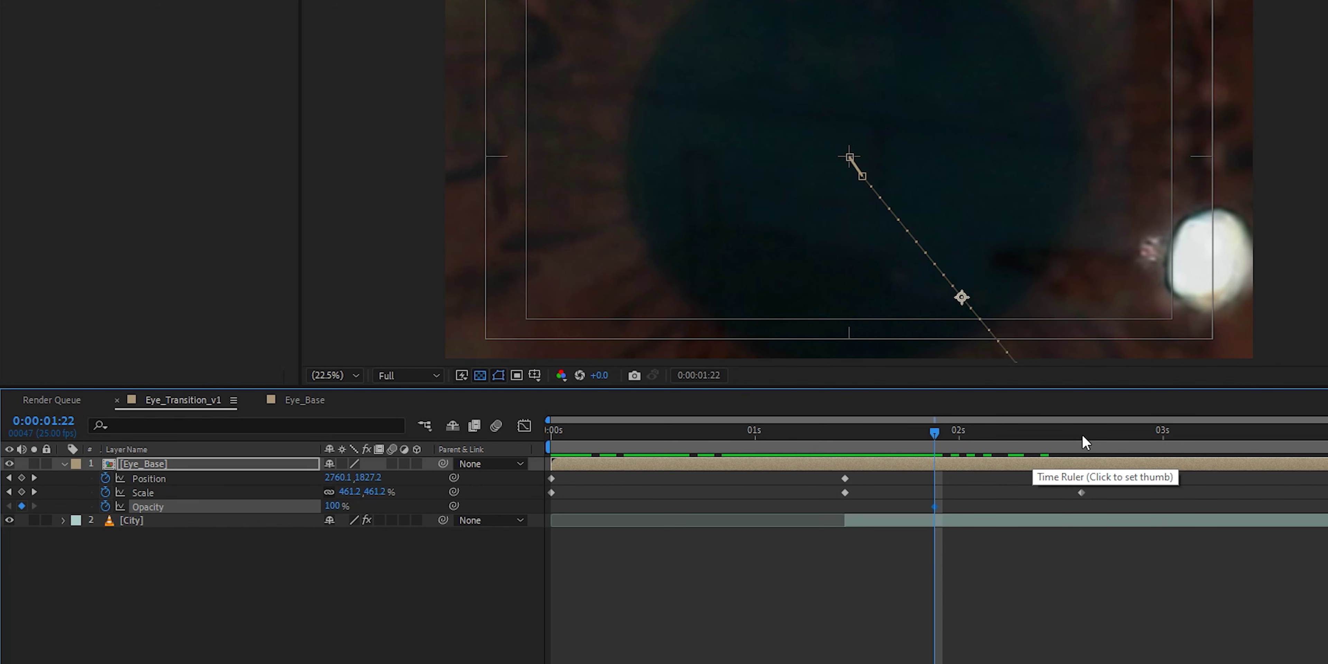
click(1082, 435)
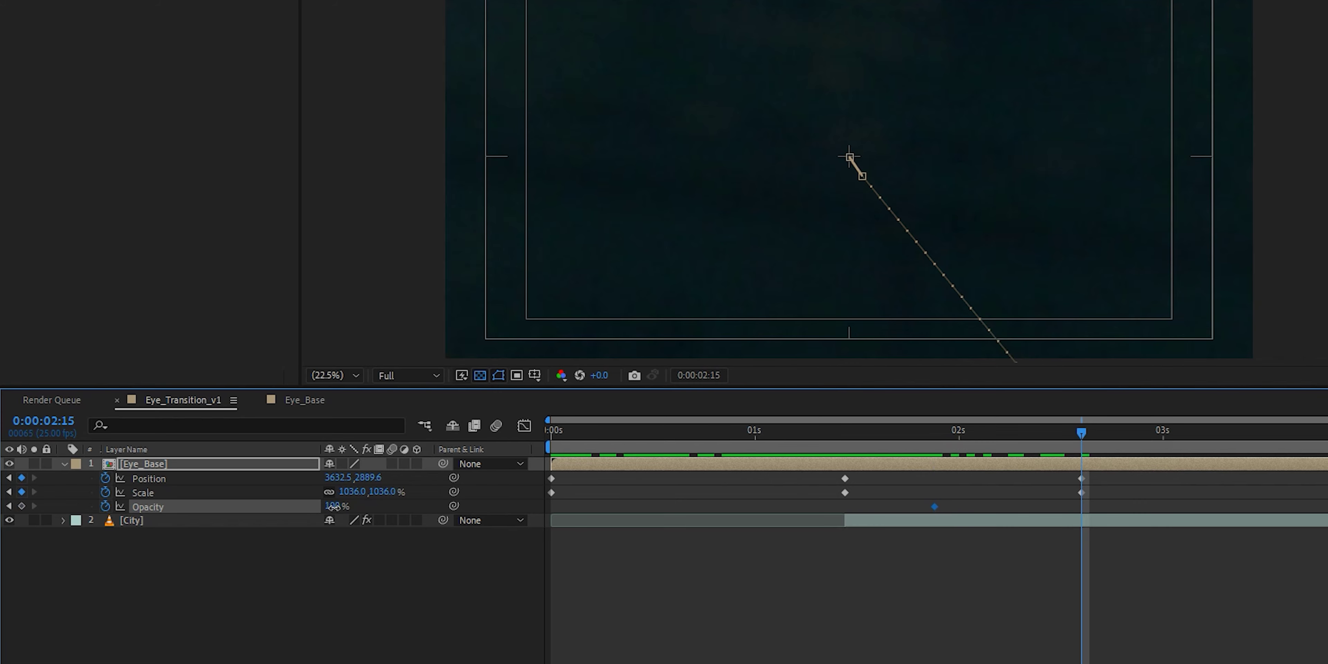
drag(333, 507, 185, 519)
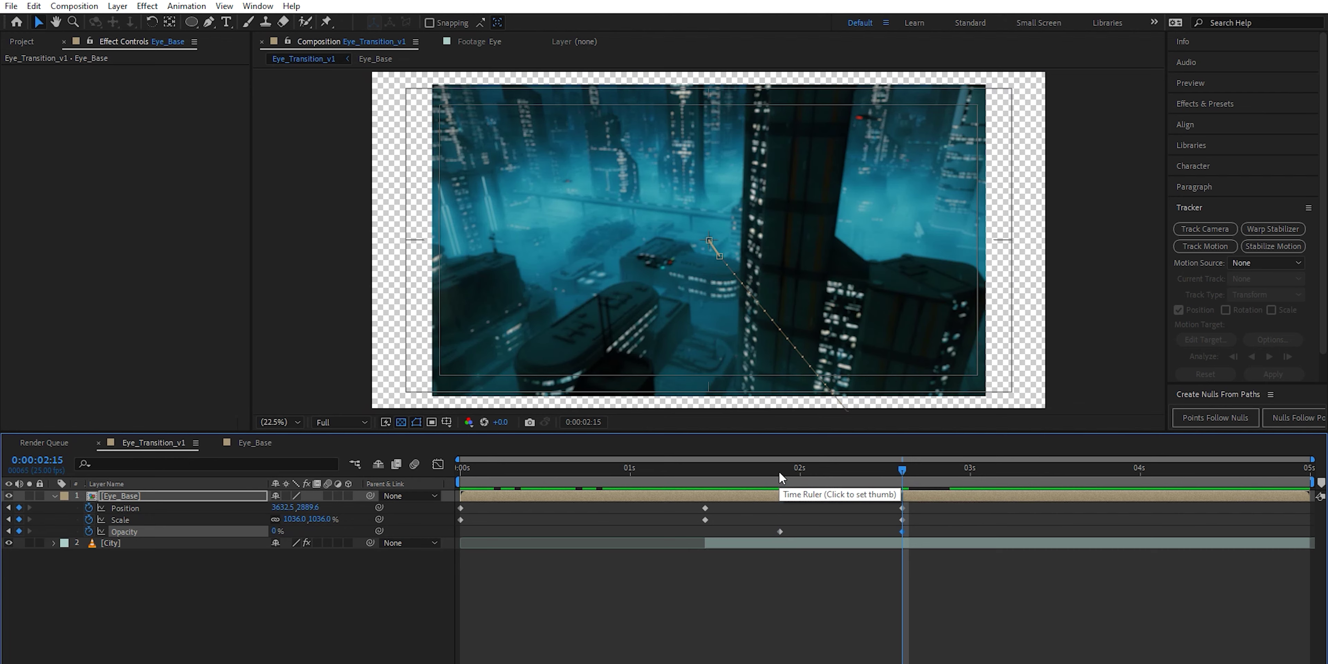
click(934, 433)
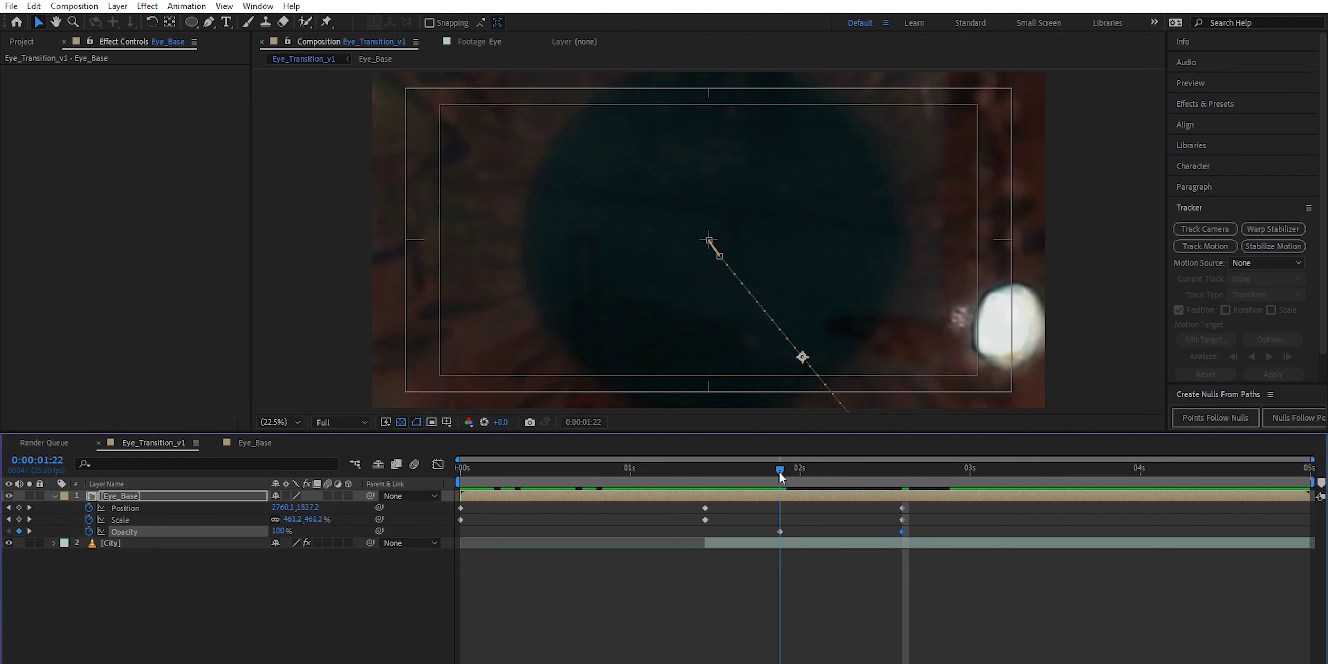
At 0:00:01:11, draw an elliptical mask around the iris on Eye_Base and set its mask mode to None.
click(706, 477)
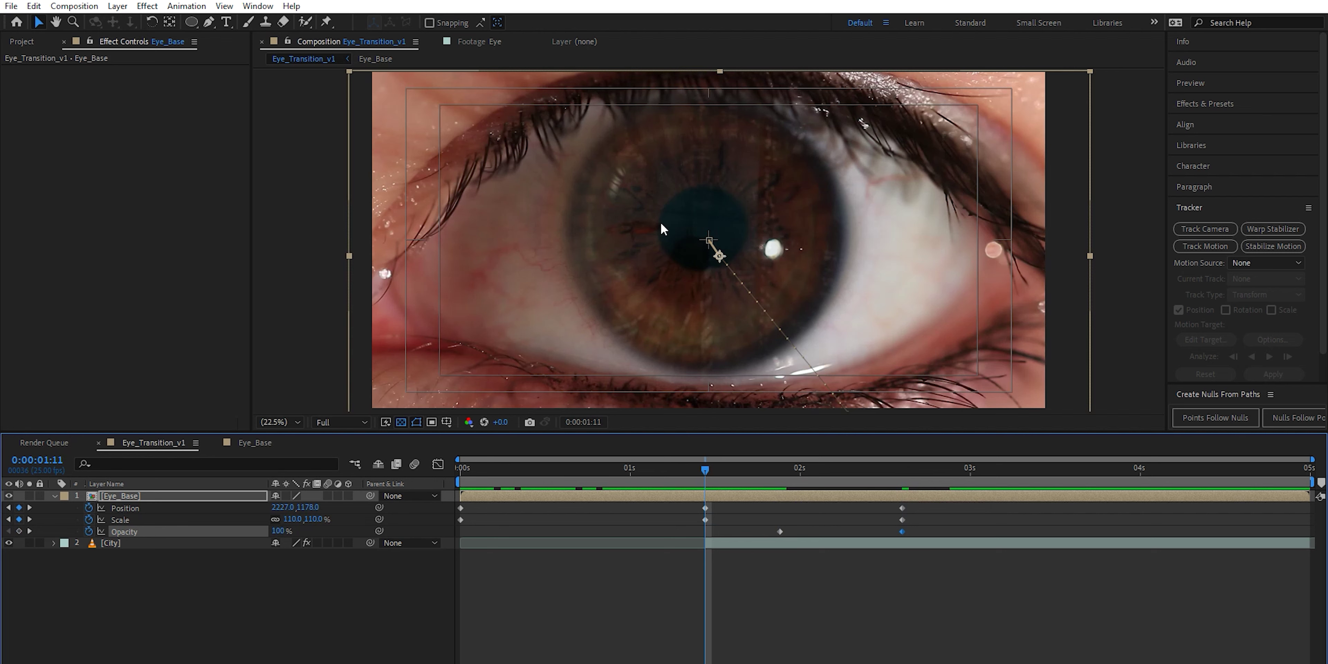
click(199, 498)
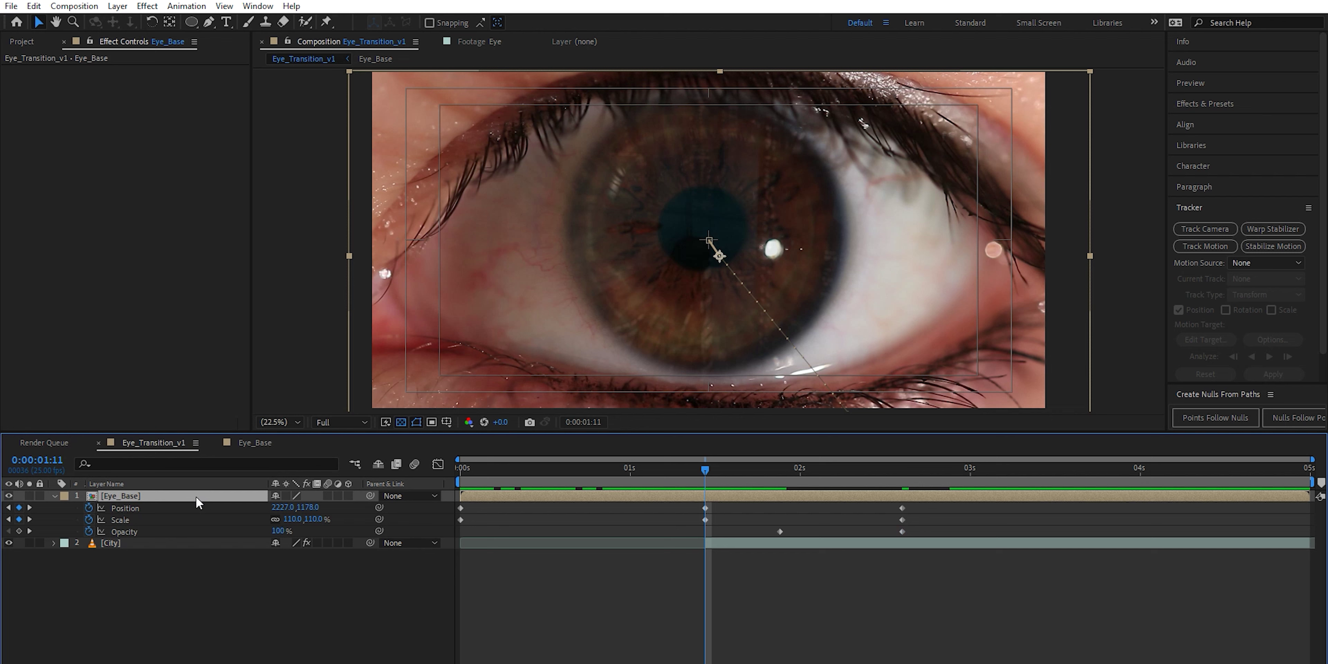
click(192, 23)
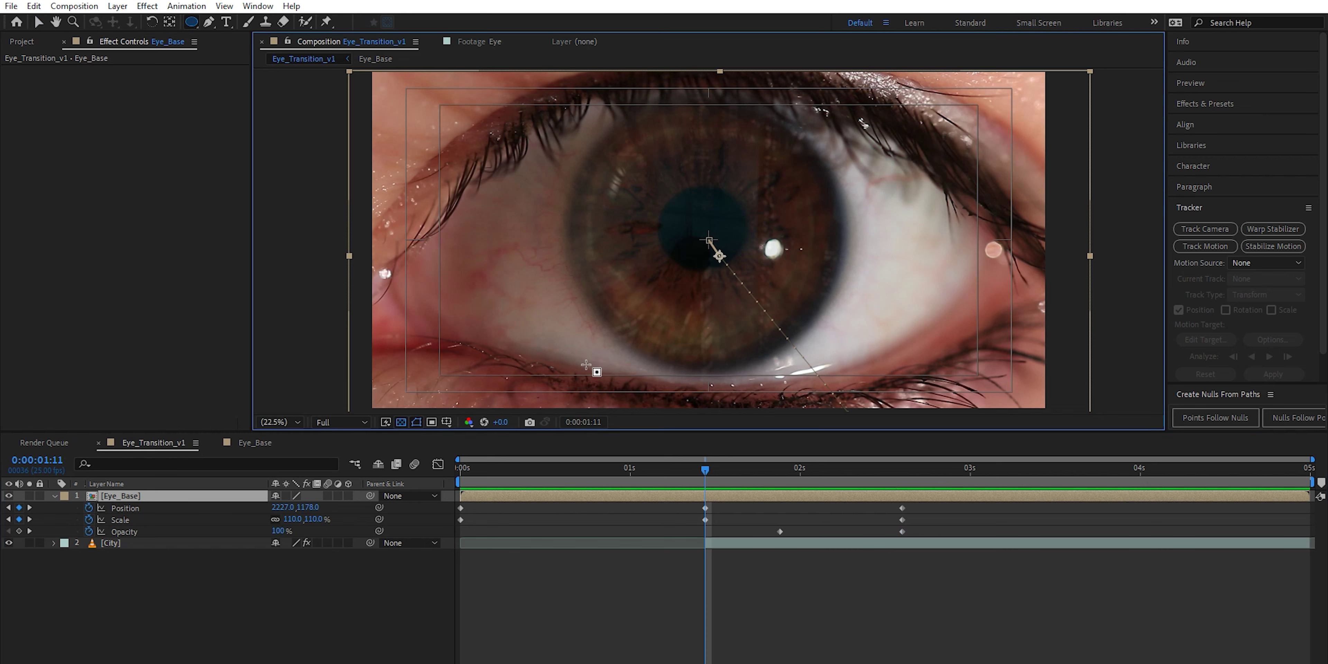
drag(582, 360, 701, 241)
drag(800, 132, 846, 100)
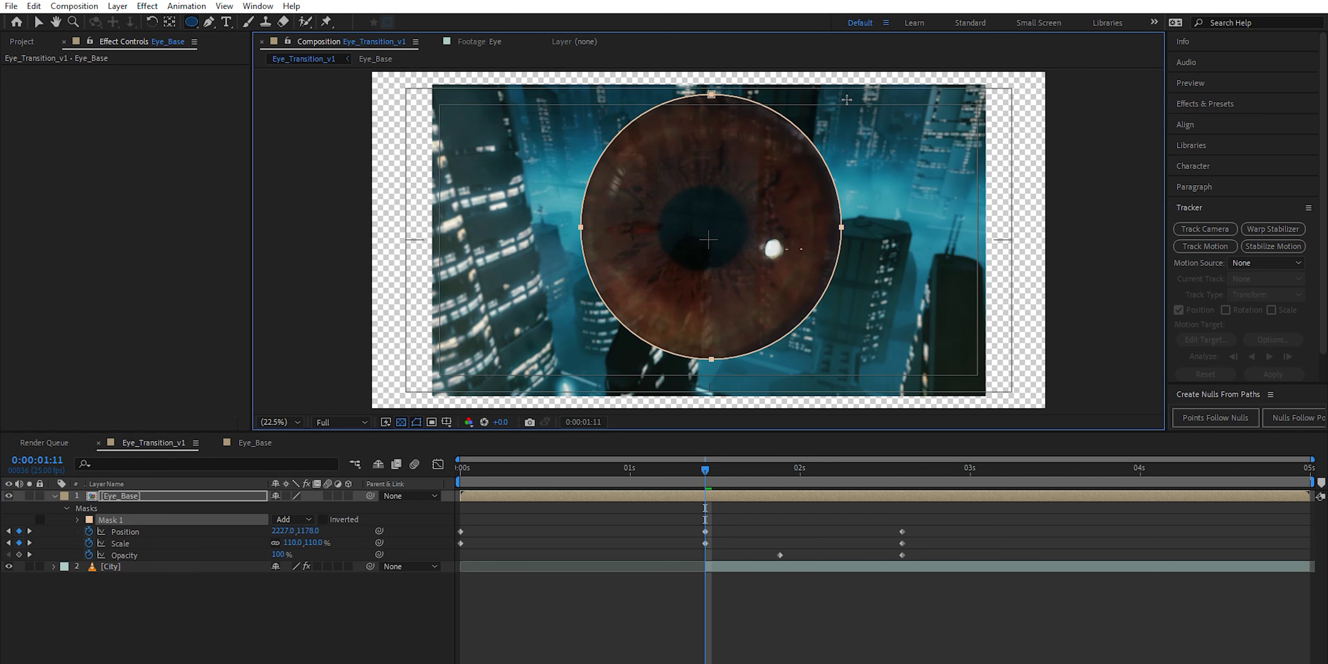
click(305, 519)
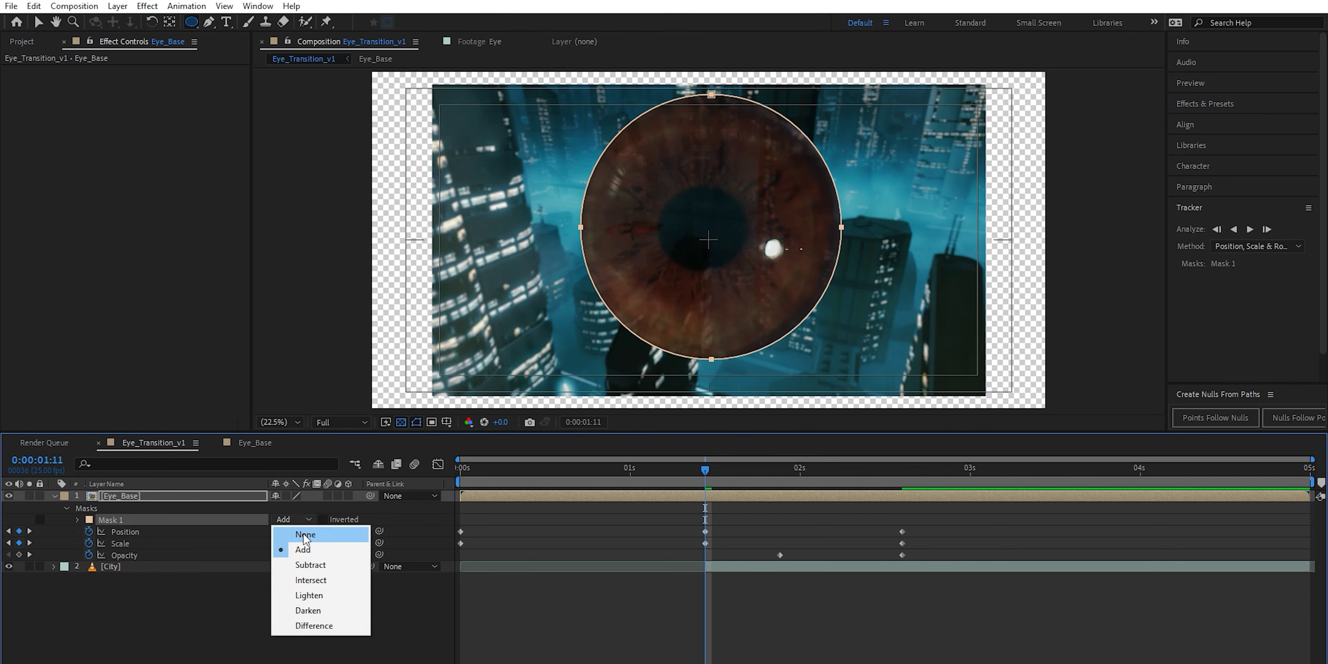
click(306, 538)
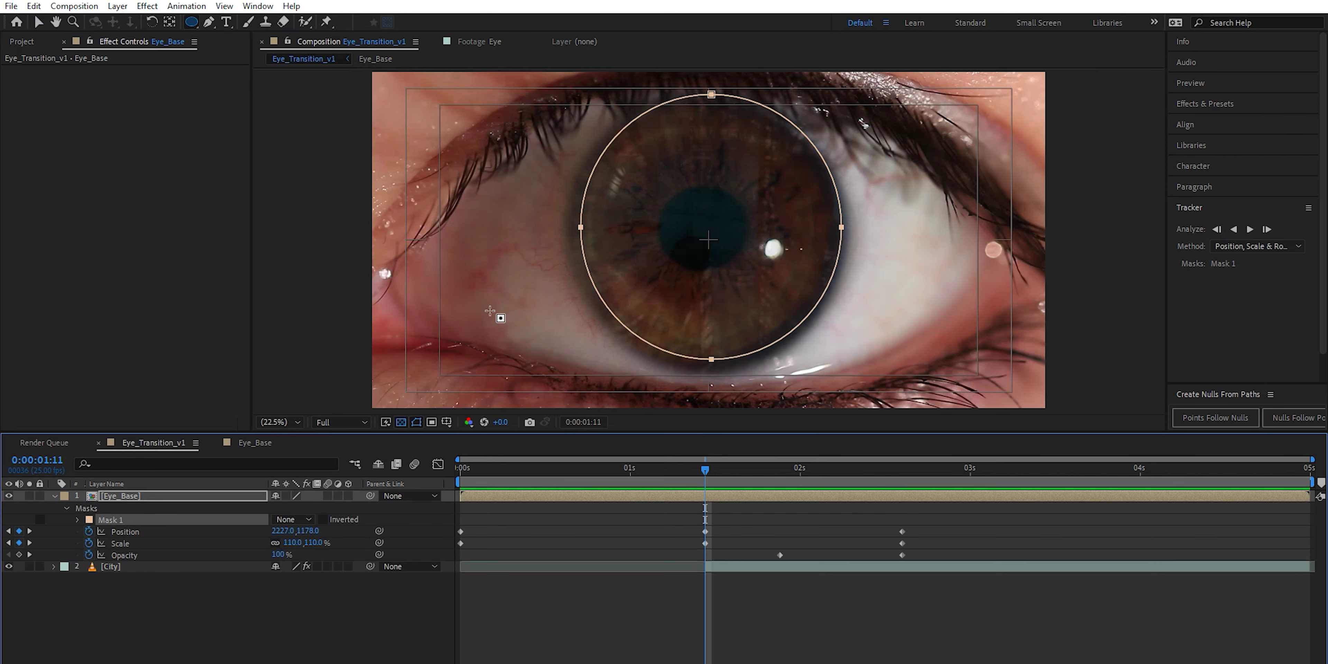
Adjust the elliptical mask's points on Eye_Base so its outline follows the outer edge of the iris.
key(v)
click(700, 260)
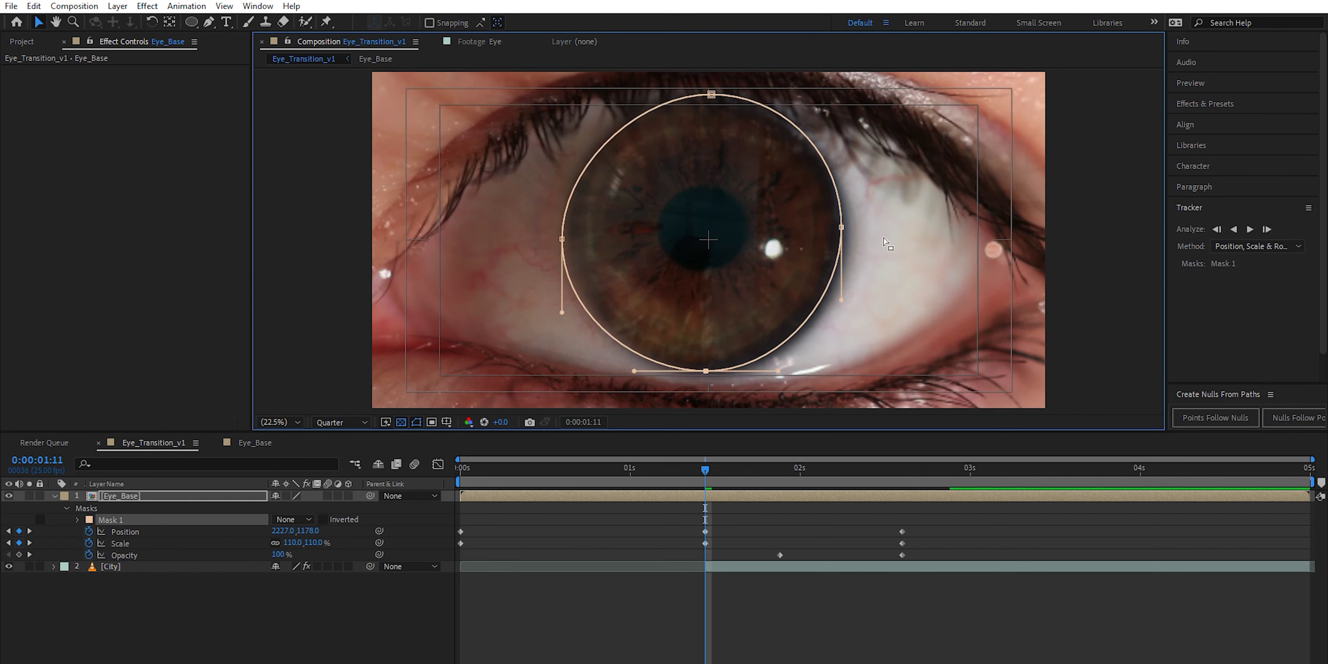
drag(842, 227, 849, 229)
drag(711, 94, 707, 95)
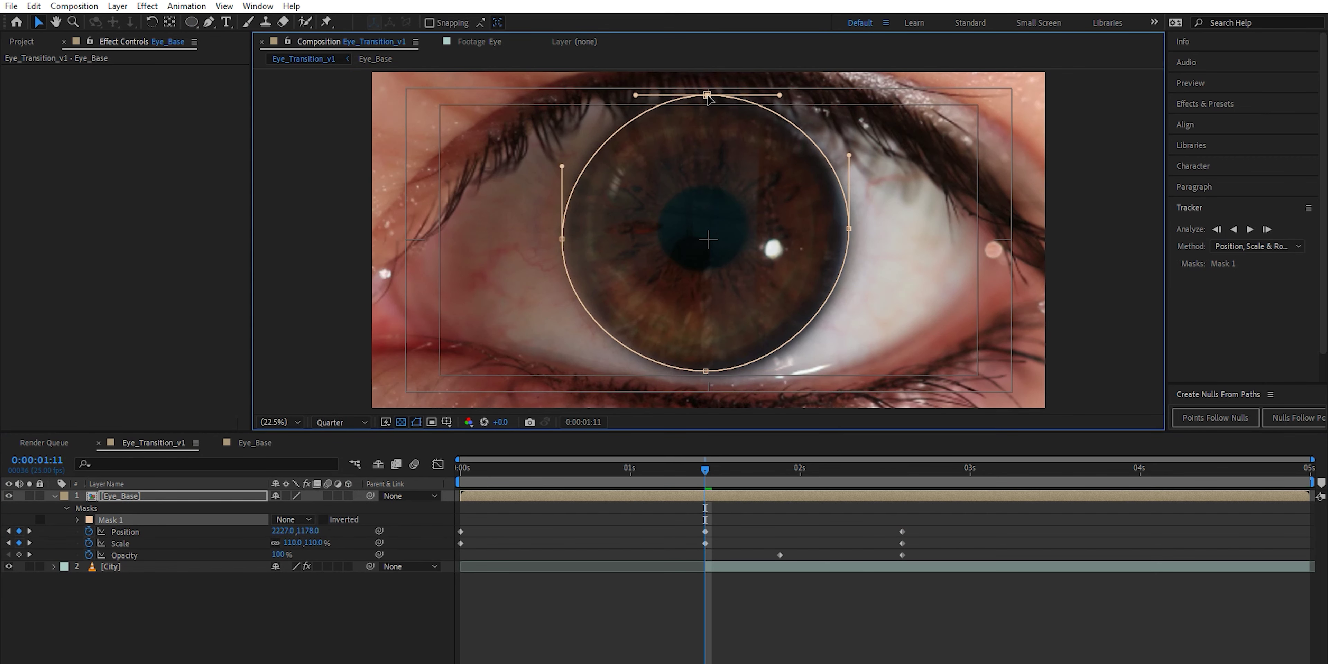
Reveal all properties of Eye_Base's iris mask and set its Mask Feather to 99 pixels.
key(m)
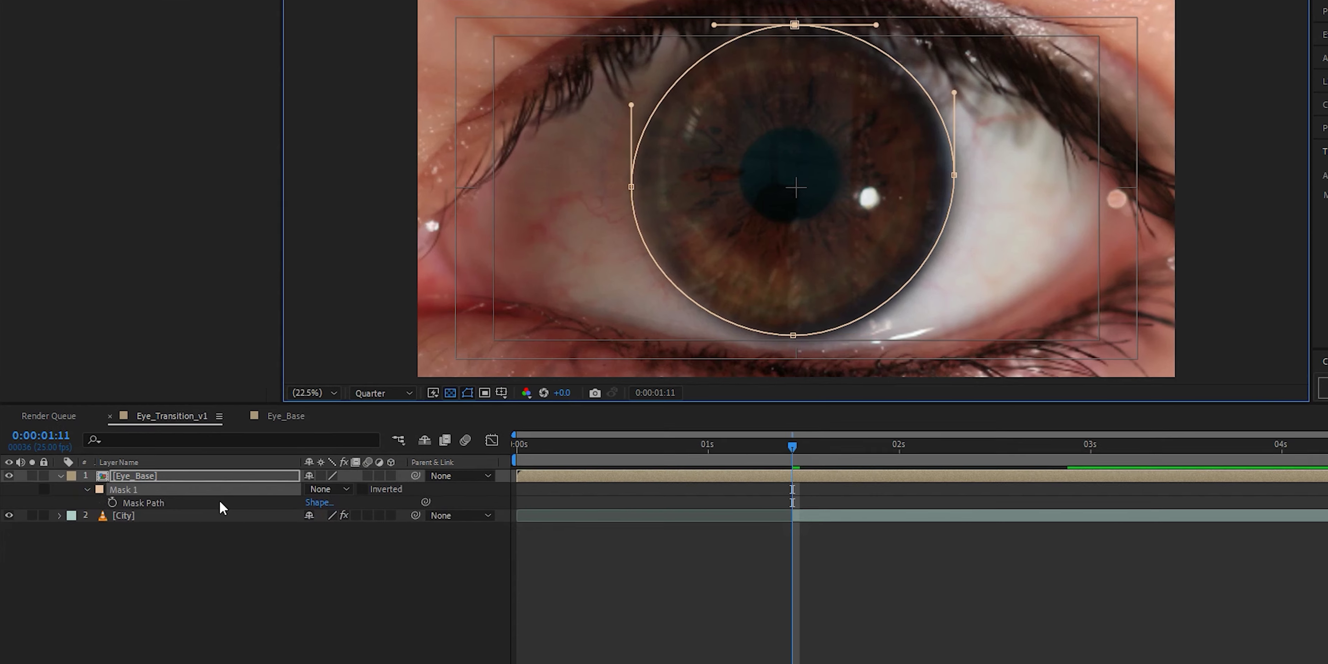
key(m)
key(m)
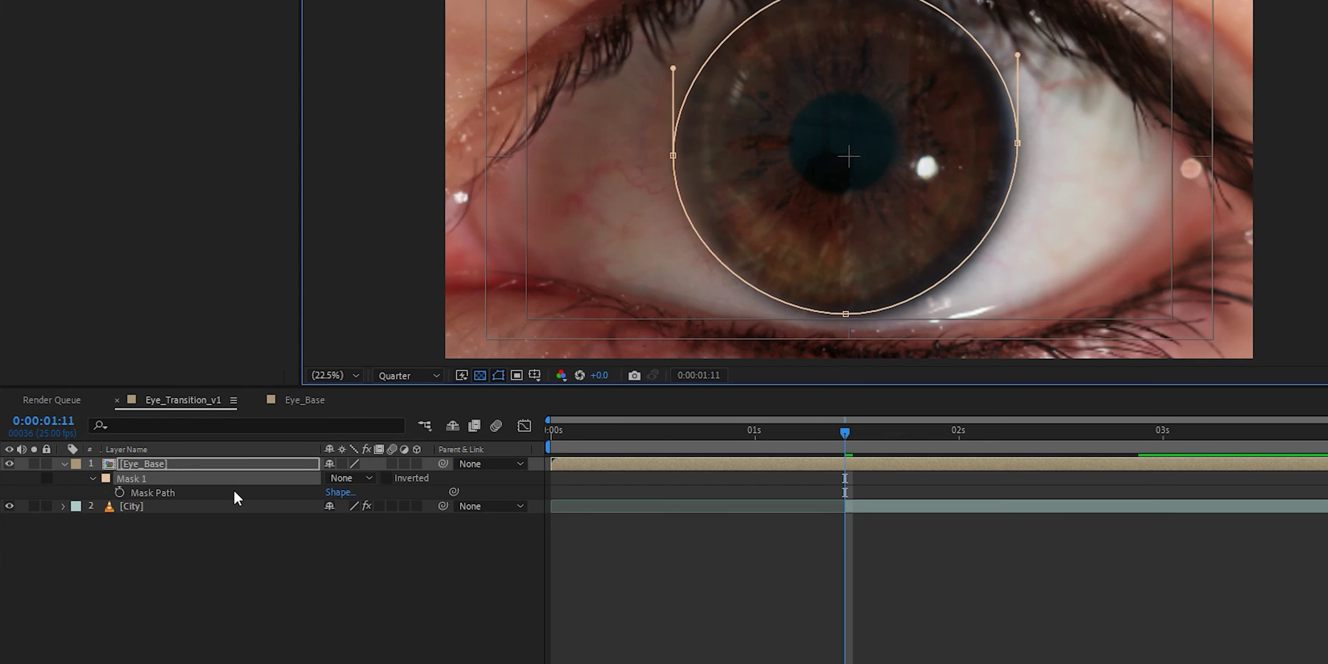
key(m)
key(m)
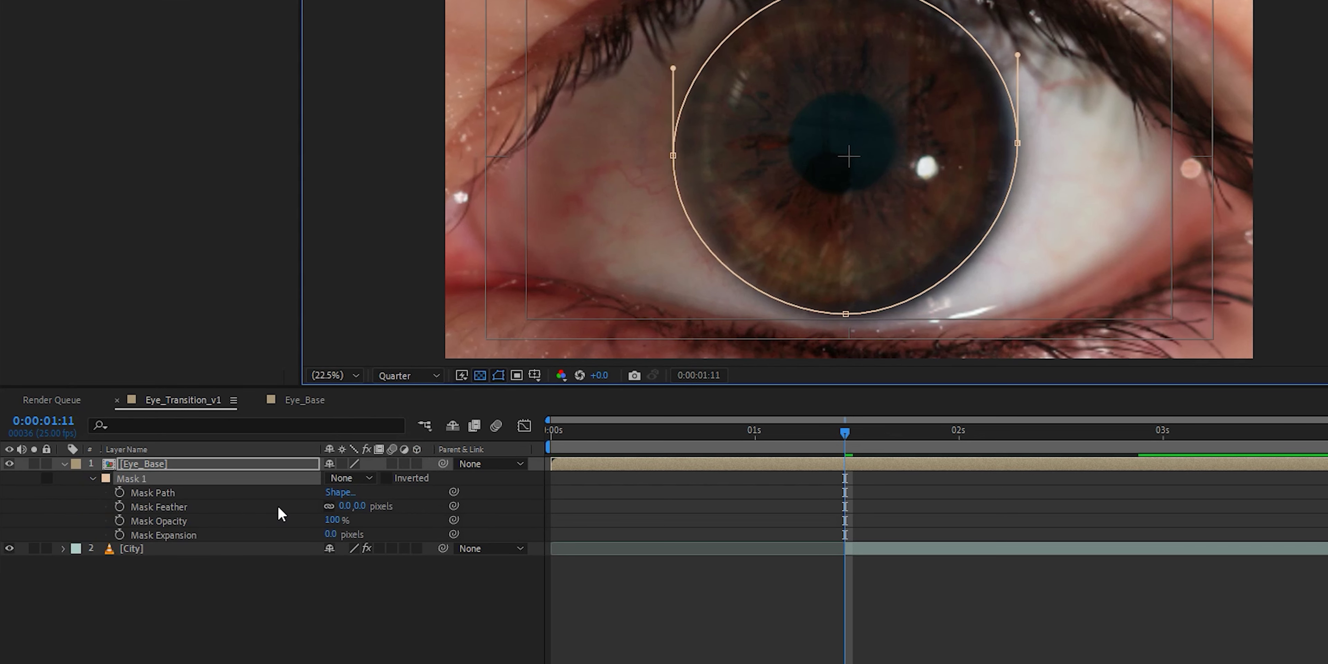
drag(357, 510, 453, 519)
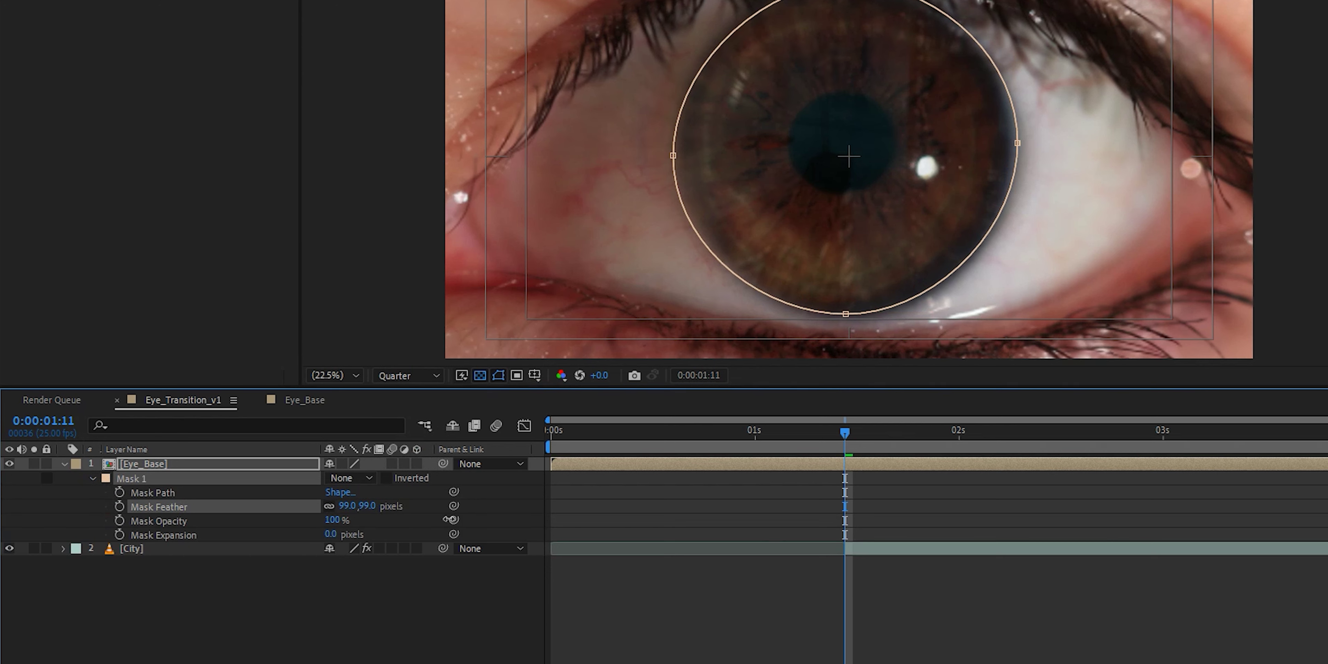
Add Mask Expansion keyframes to Eye_Base's iris mask at 0:00:01:11 and 0:00:01:23.
click(120, 534)
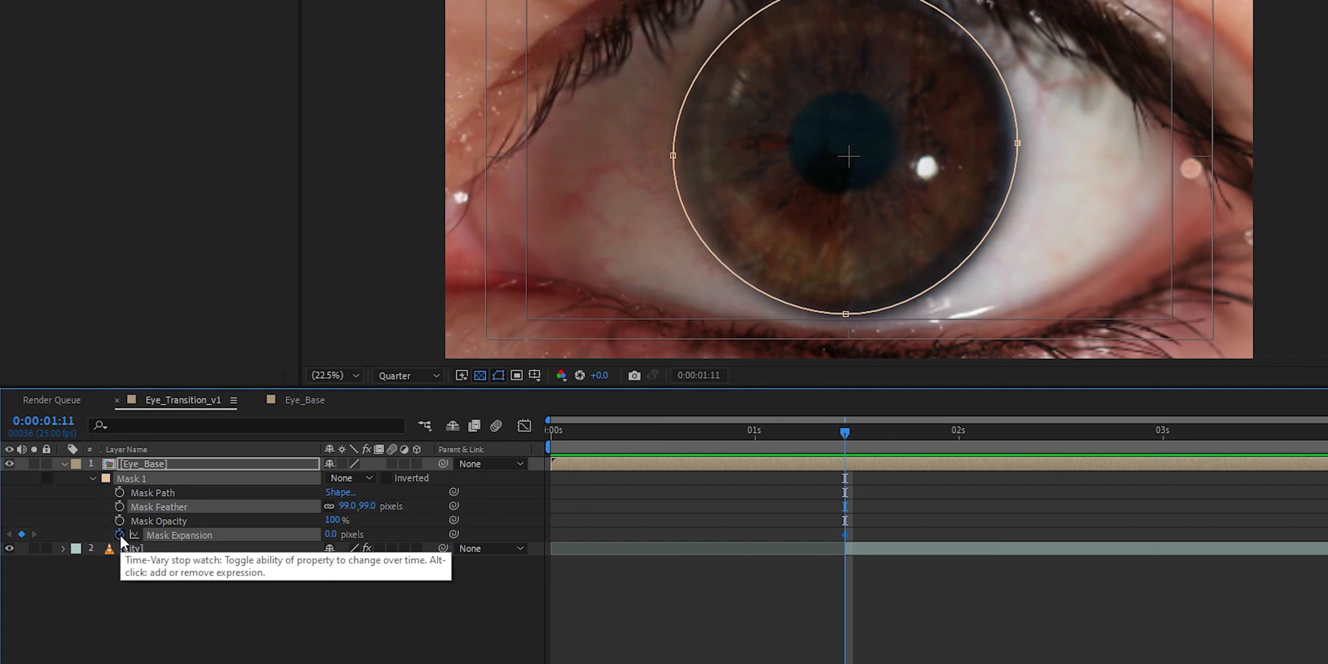
drag(843, 433, 939, 447)
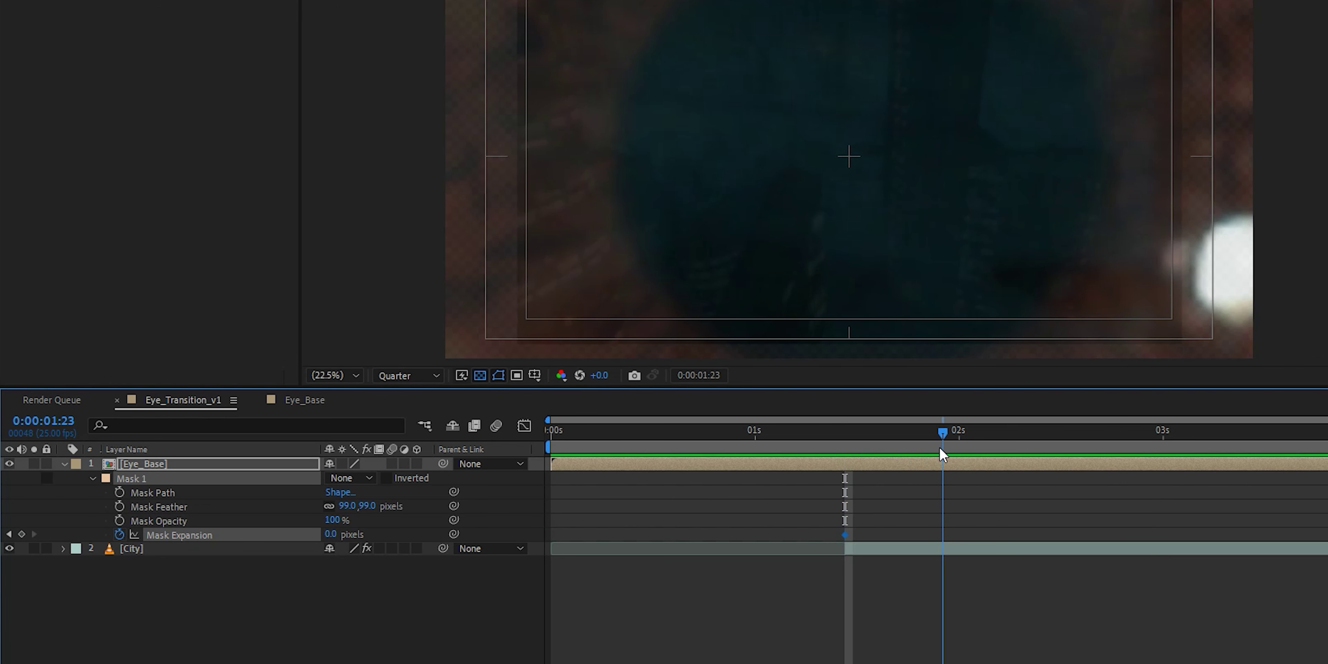
click(22, 535)
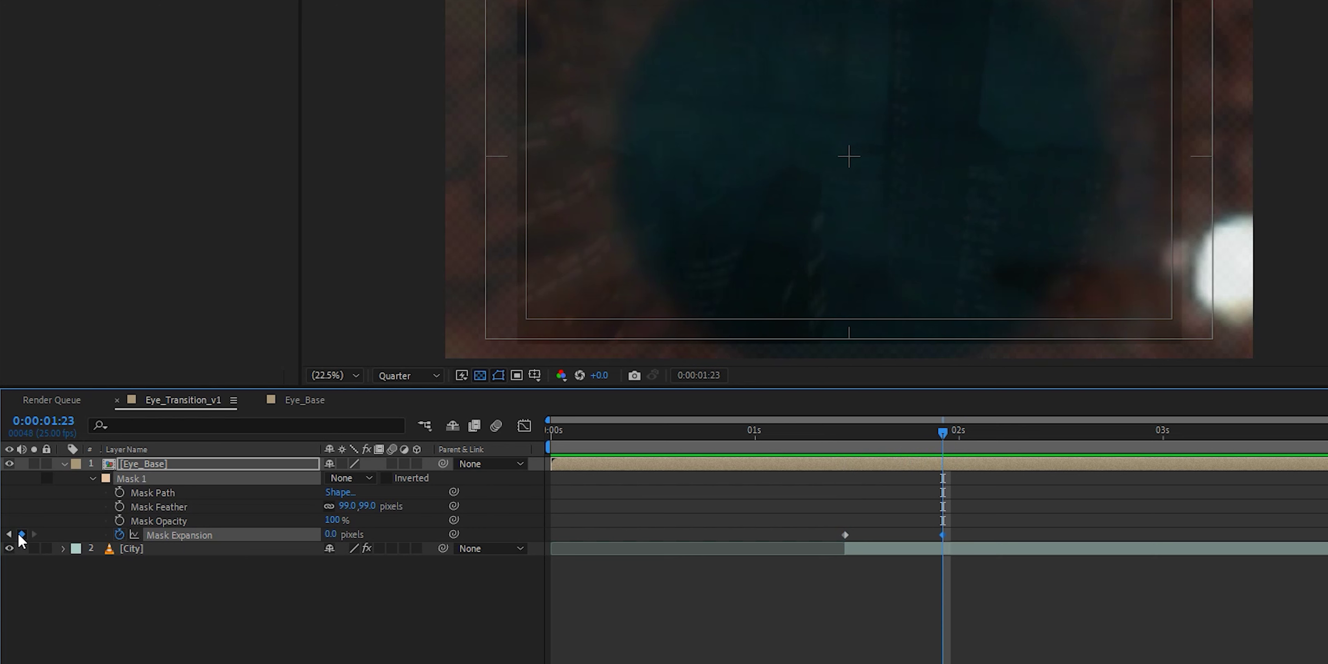
click(8, 535)
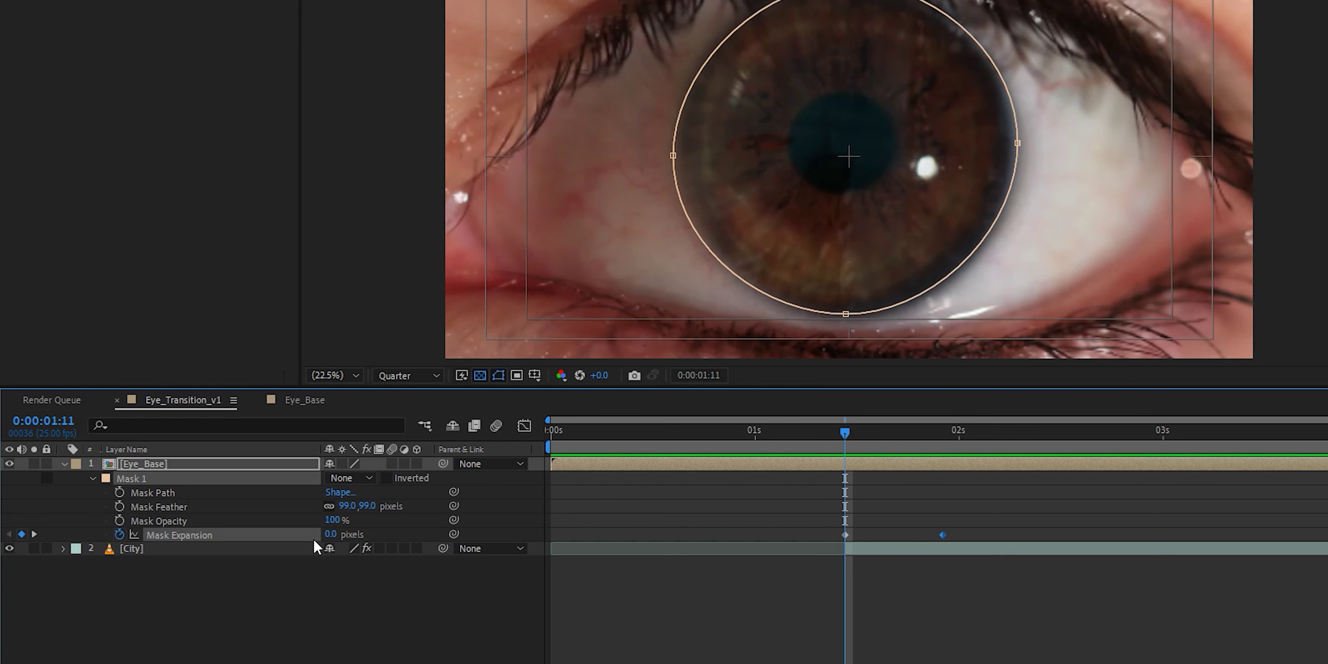
Switch the iris mask to Subtract and lower its Mask Expansion at 0:00:01:11 to about -829 pixels so the eye stays uncut.
click(349, 478)
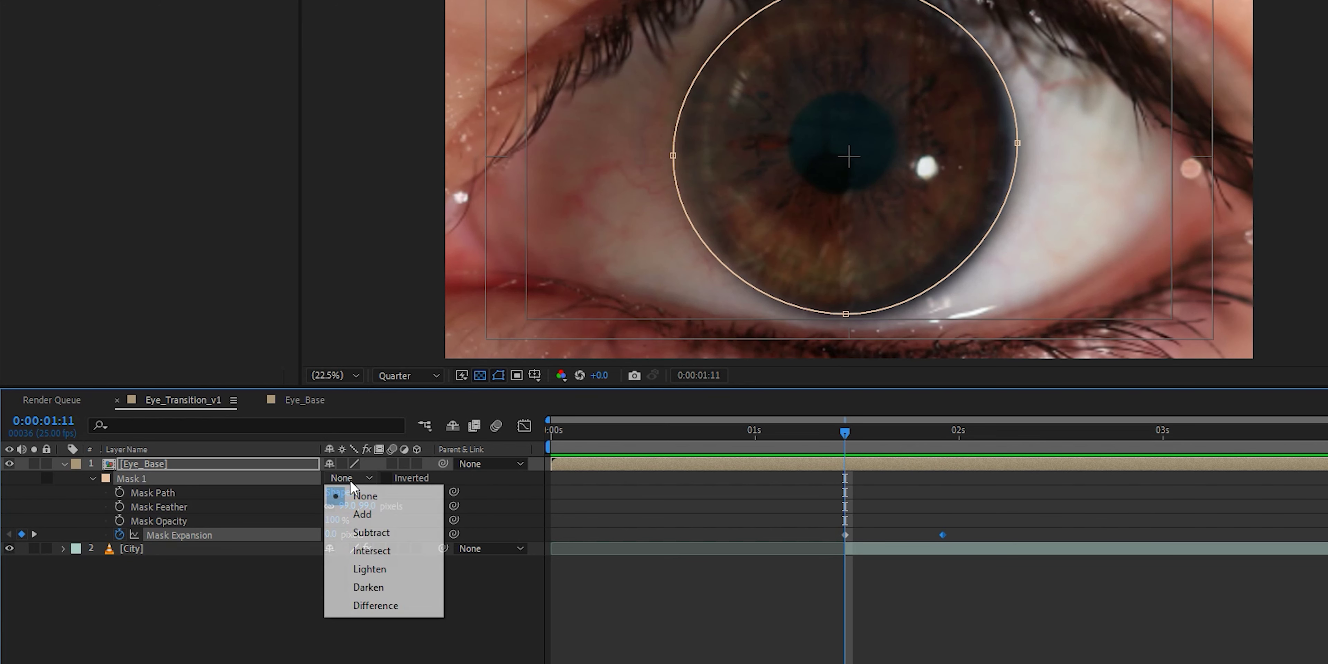
click(372, 533)
drag(334, 537, 7, 588)
drag(337, 538, 66, 554)
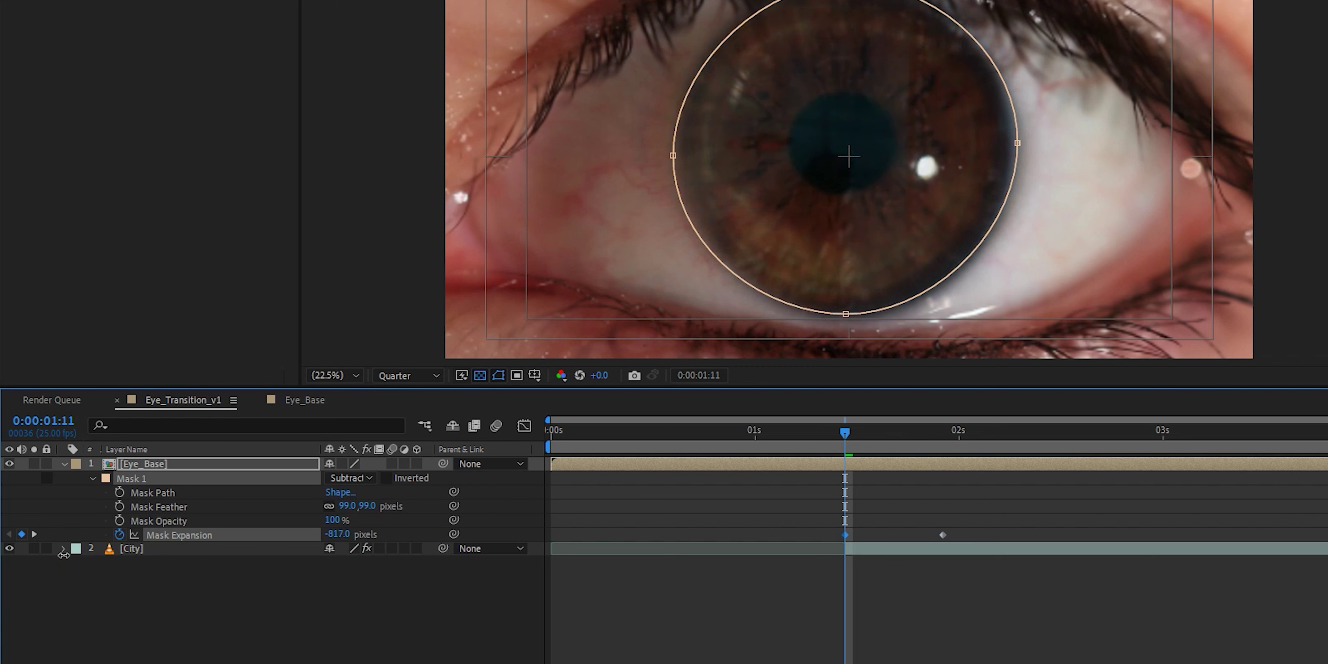
Set the iris mask's Mask Expansion at 0:00:01:23 to -67 pixels and scrub through the mask opening.
click(943, 434)
drag(333, 537, 286, 548)
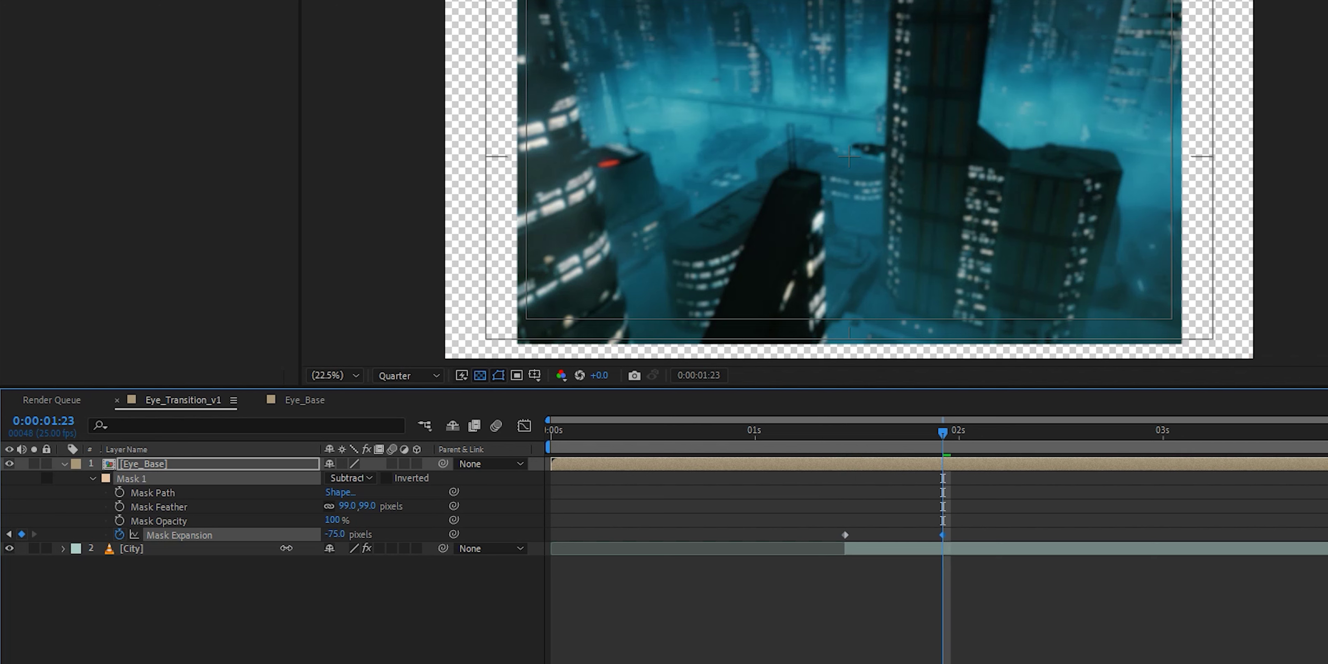
drag(286, 548, 292, 548)
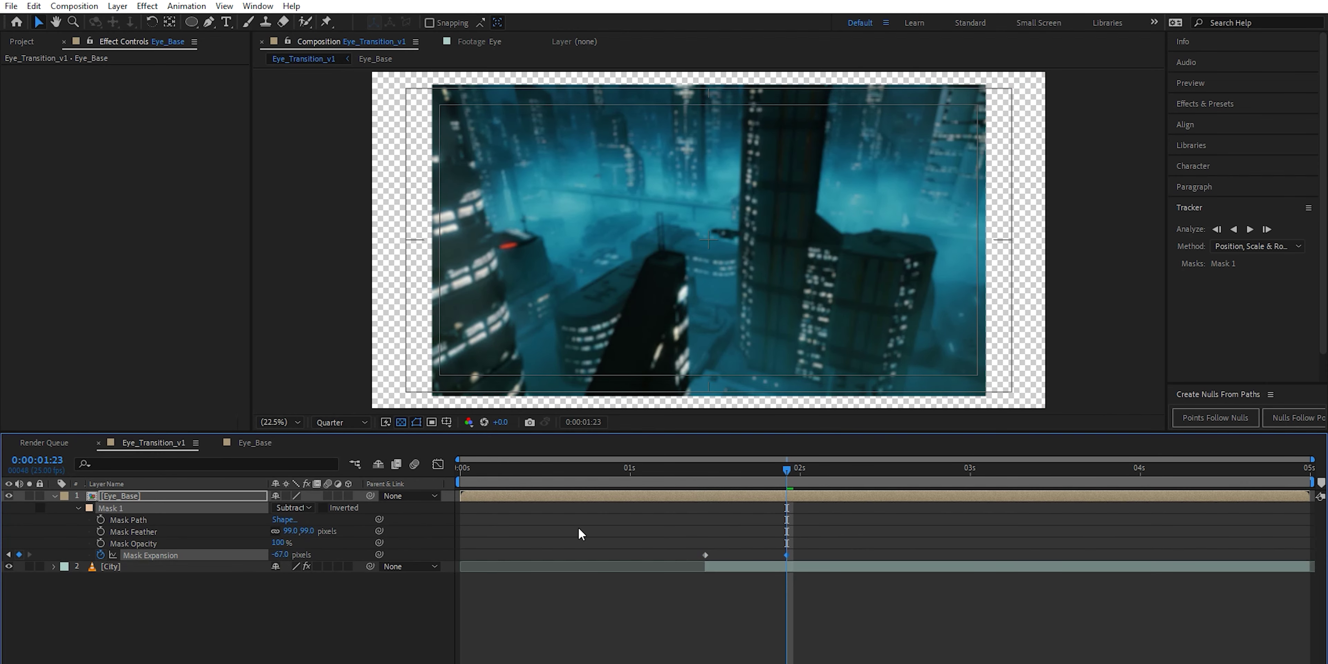
drag(713, 474, 787, 516)
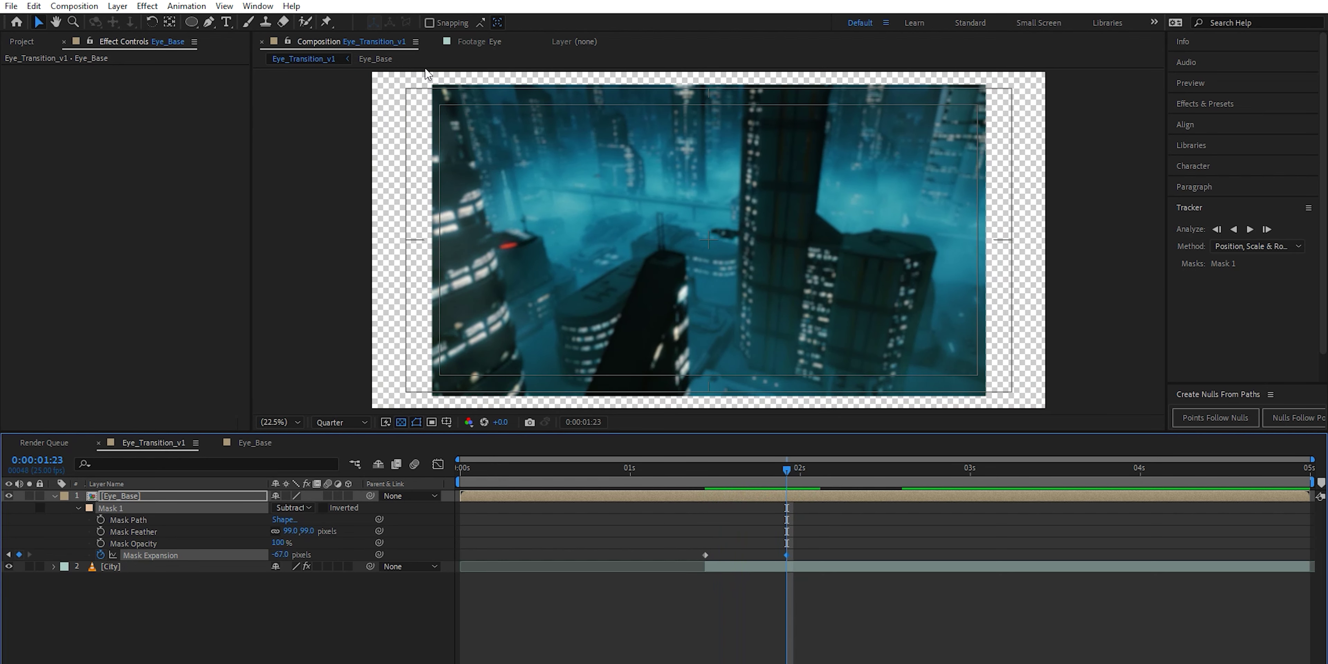
Keyframe the City layer's scale at 225% at 0:00:01:11 and at 240% at 0:00:01:23.
click(707, 468)
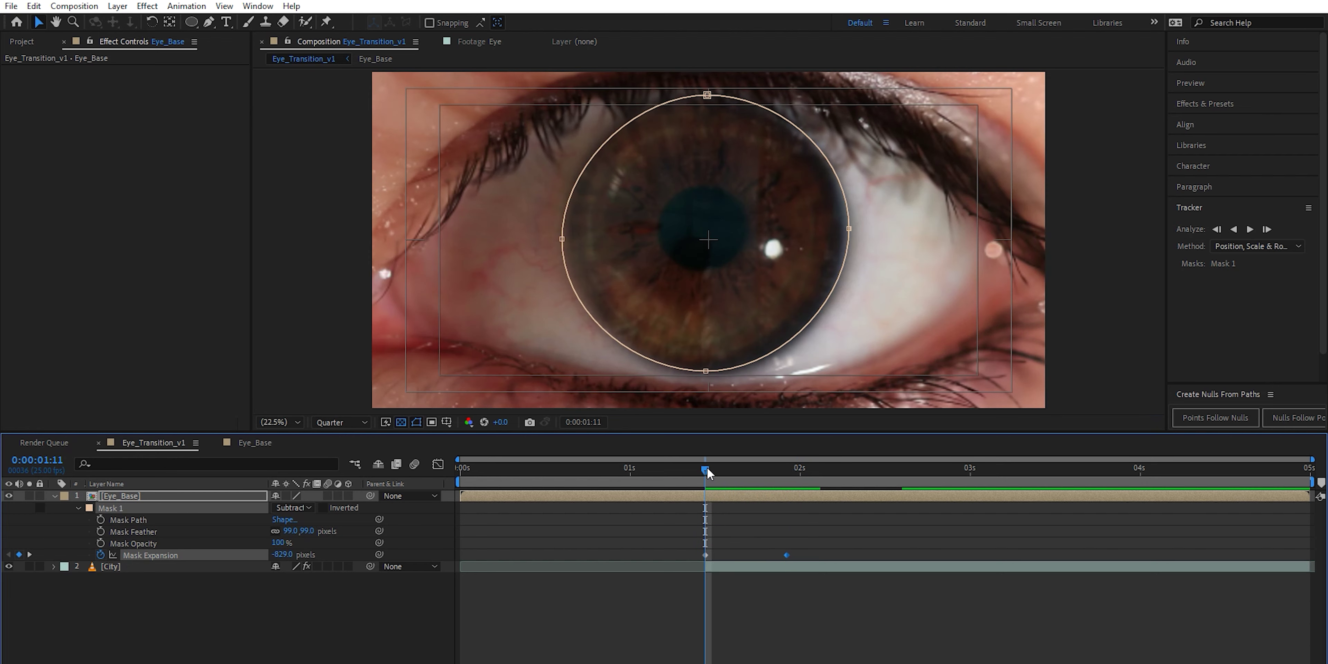
click(751, 566)
key(s)
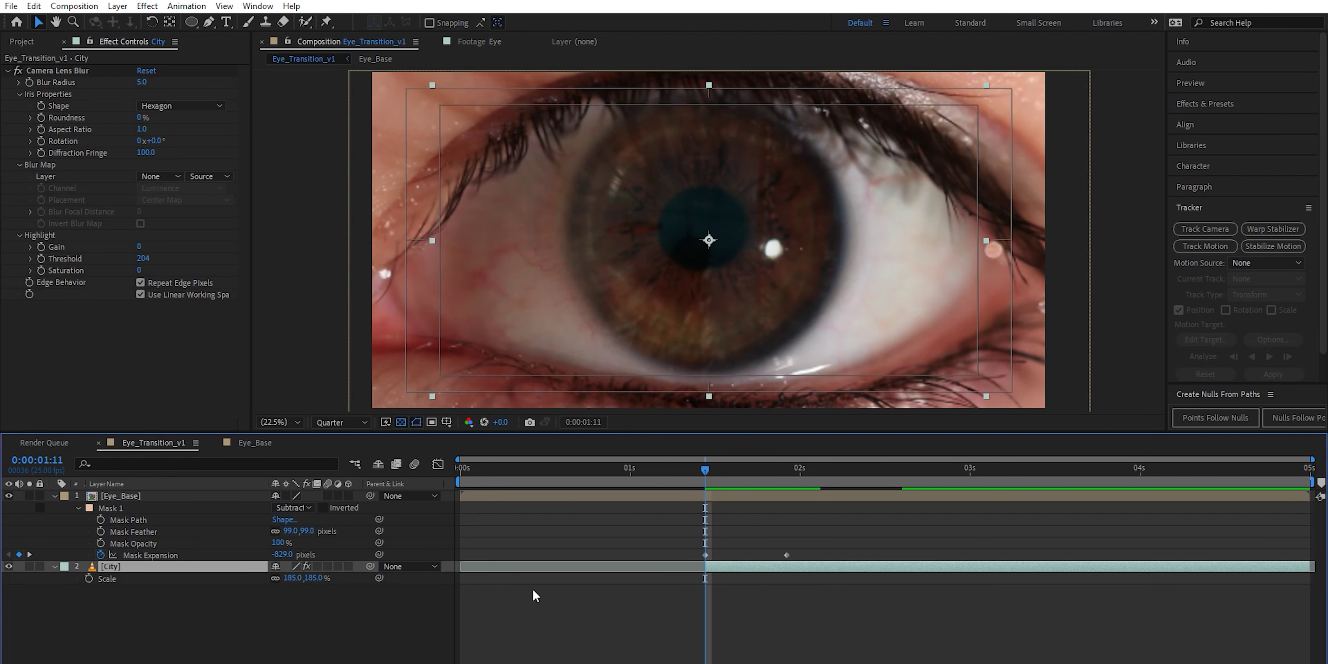
click(295, 578)
text(225)
key(Return)
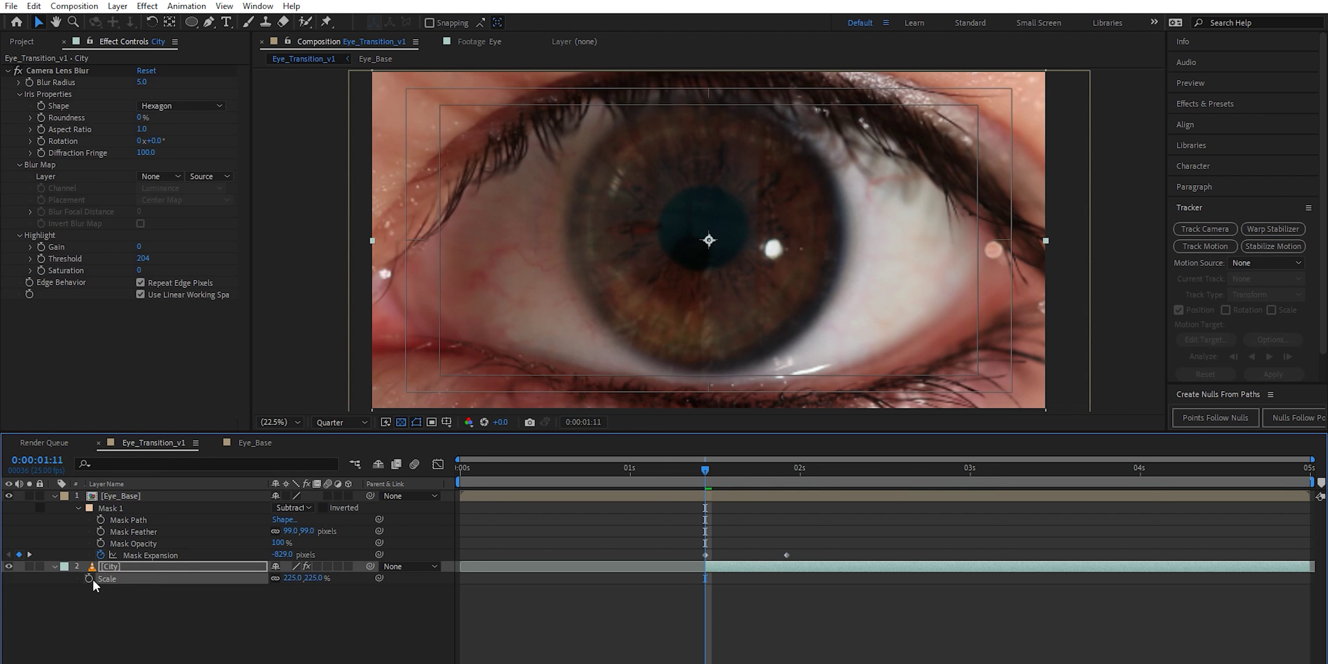
click(89, 579)
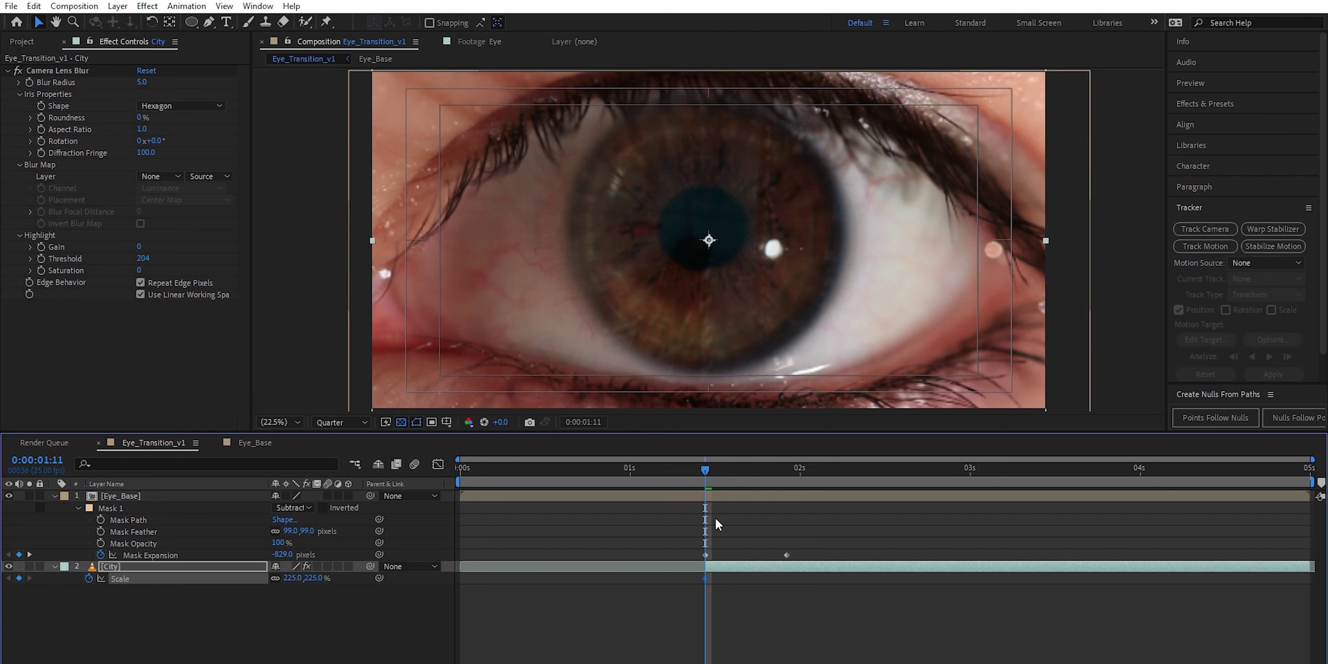
drag(707, 473, 787, 477)
drag(323, 583, 333, 583)
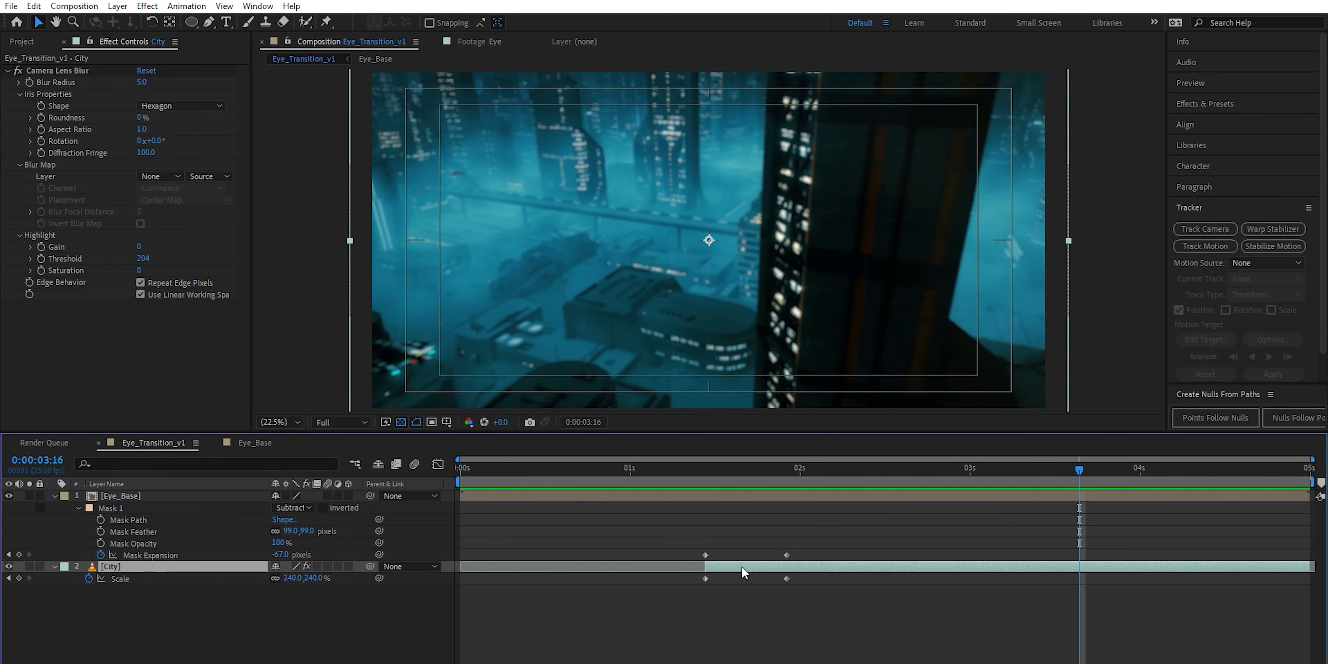
Add a keyframe for the Camera Lens Blur's Blur Radius on the City layer at 0:00:01:11.
key(u)
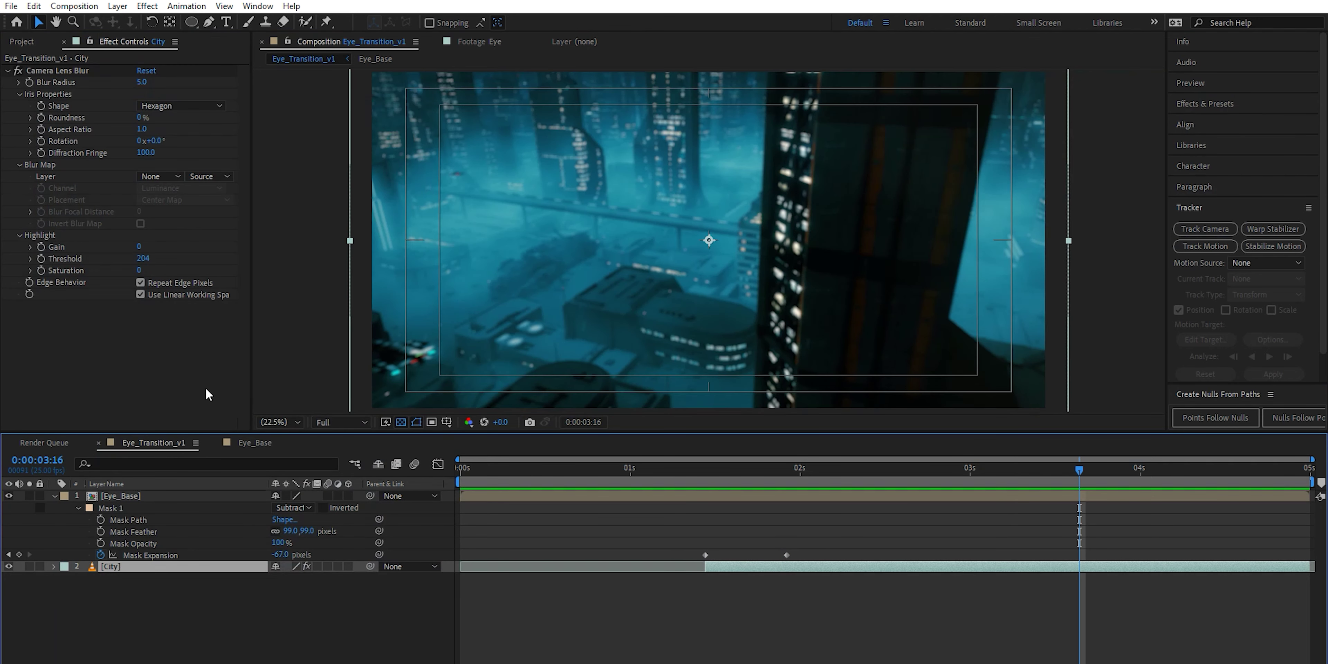
click(705, 473)
click(31, 88)
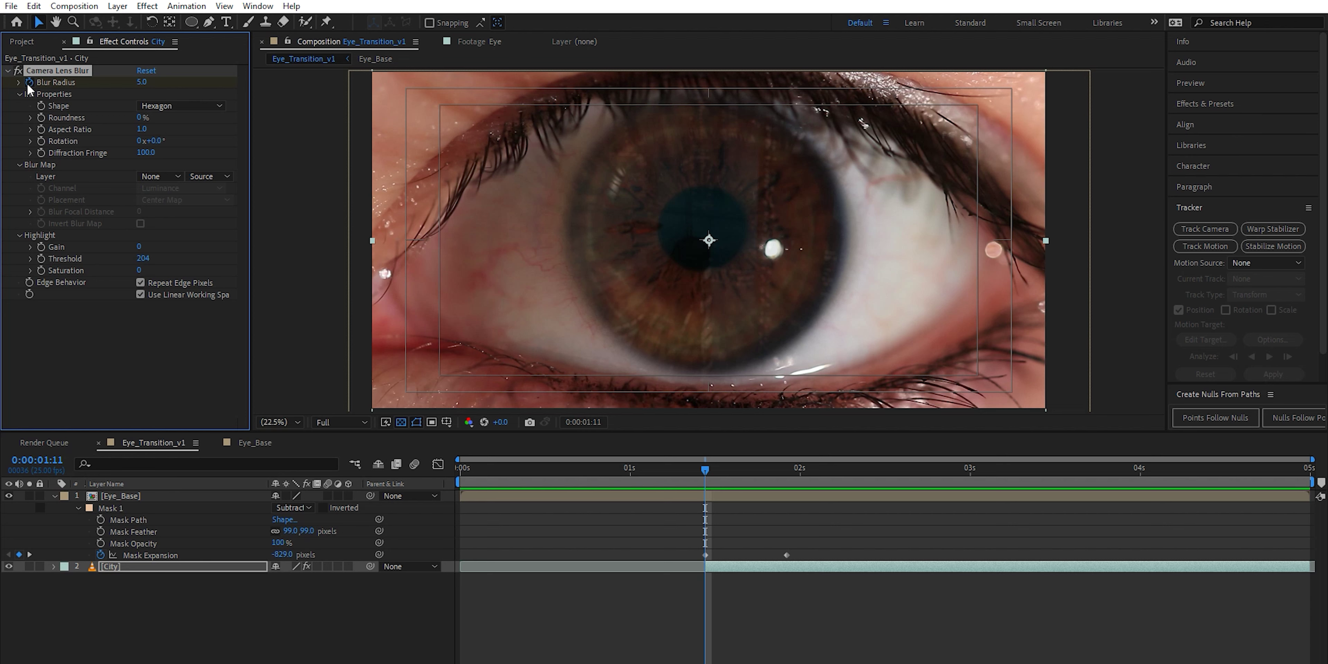
Set the City layer's Camera Lens Blur Radius to 0 at 0:00:01:23 and return to 0:00:01:11.
drag(783, 472, 787, 471)
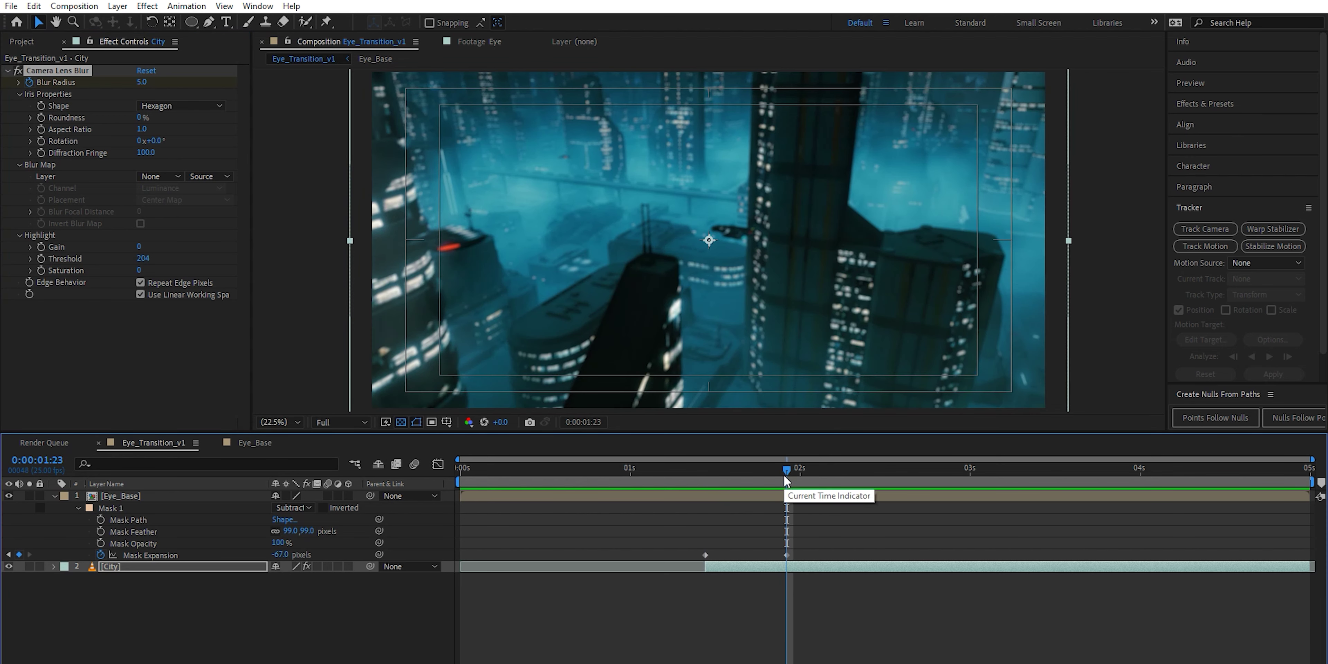
drag(149, 89, 70, 89)
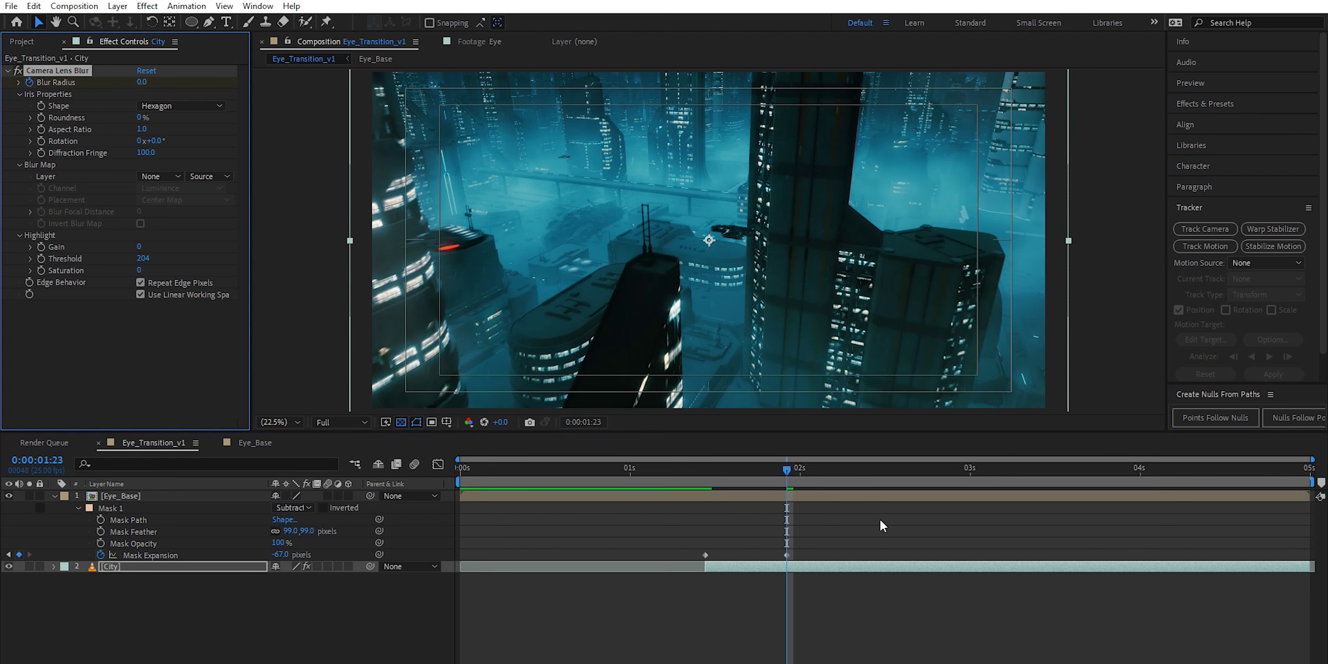
click(786, 470)
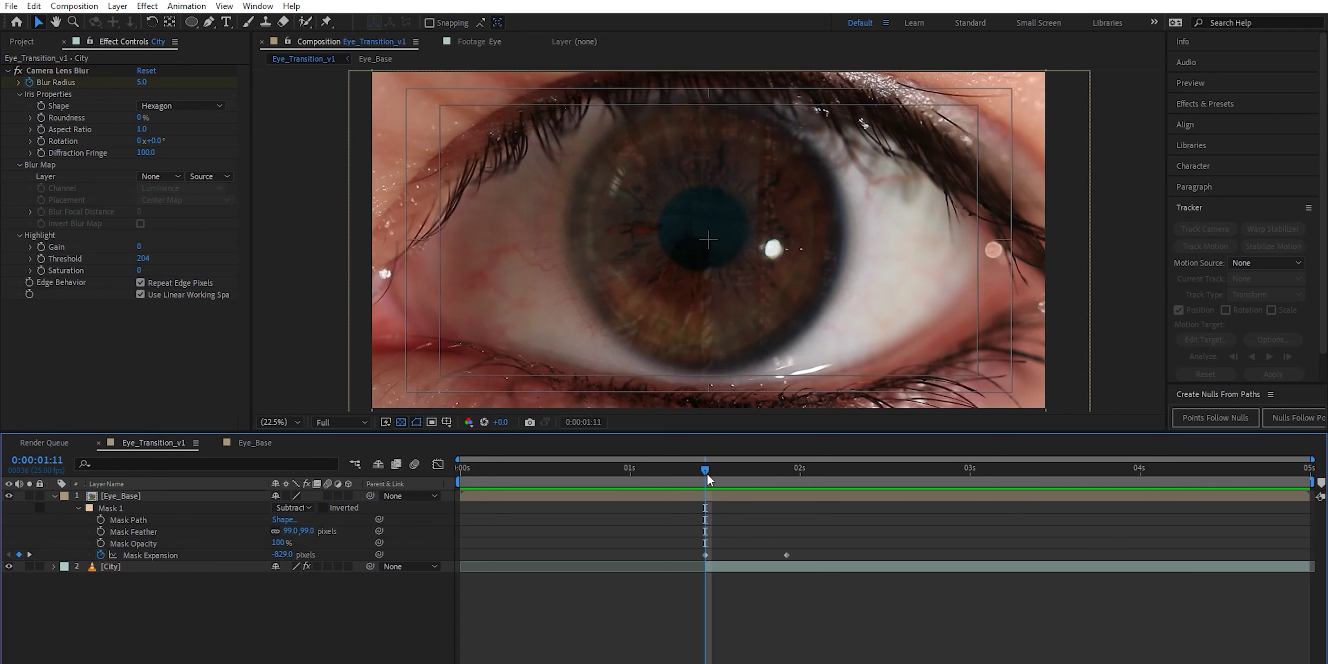
Find the Bulge effect and apply it to the City layer.
click(144, 566)
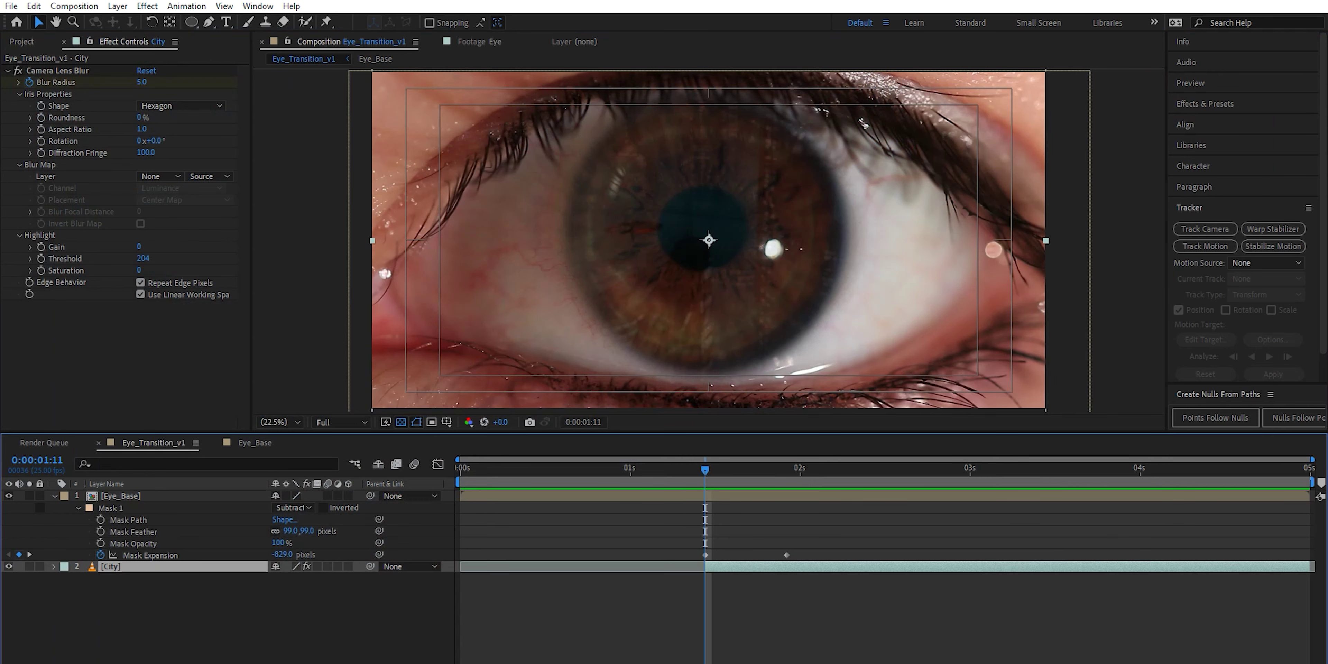
click(1215, 108)
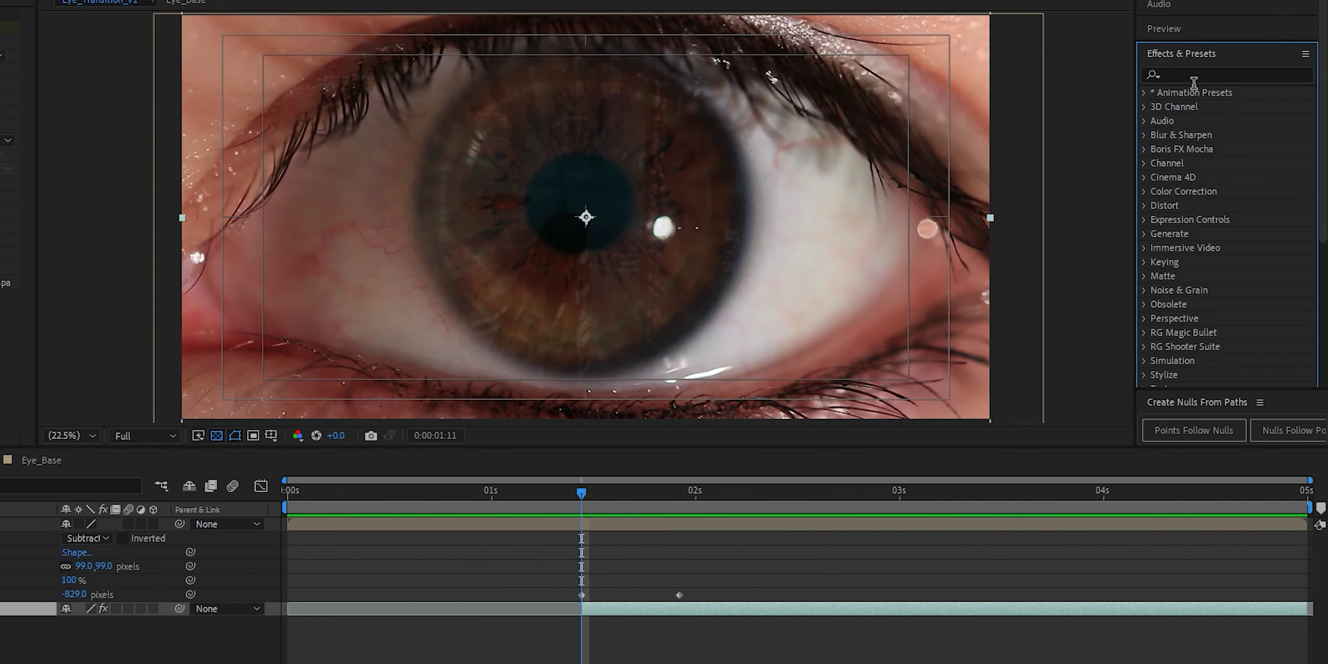
click(1194, 82)
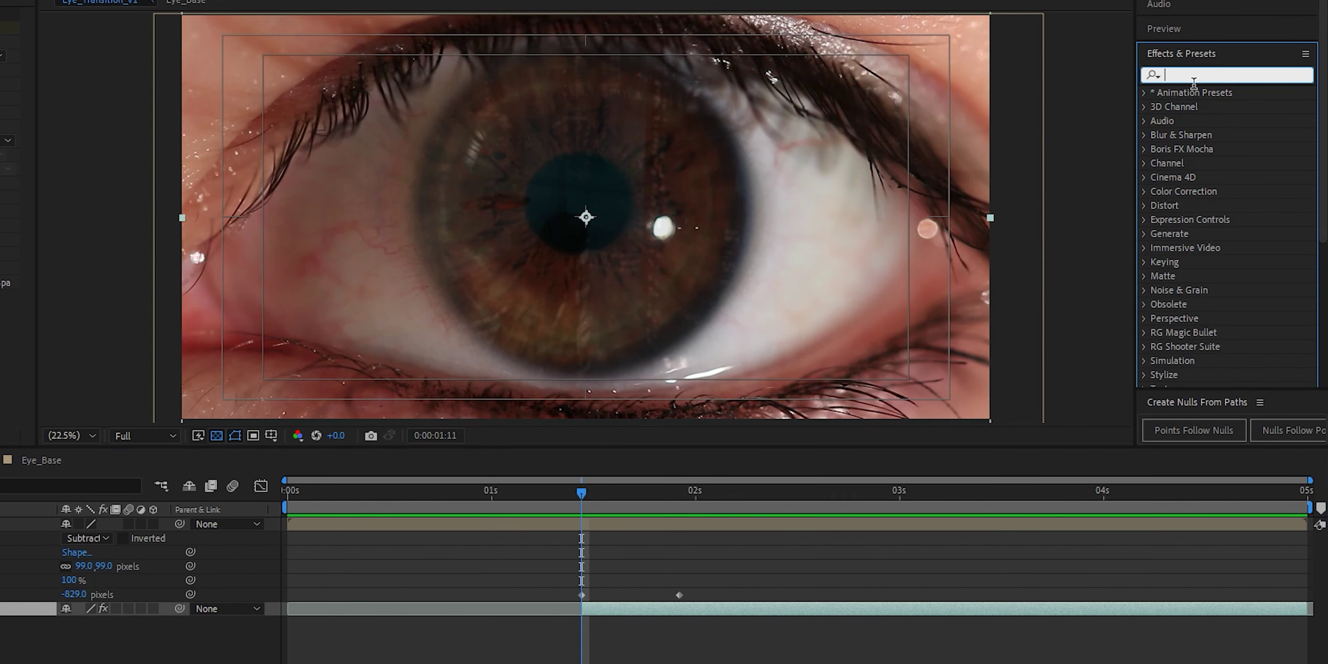
text(bulge)
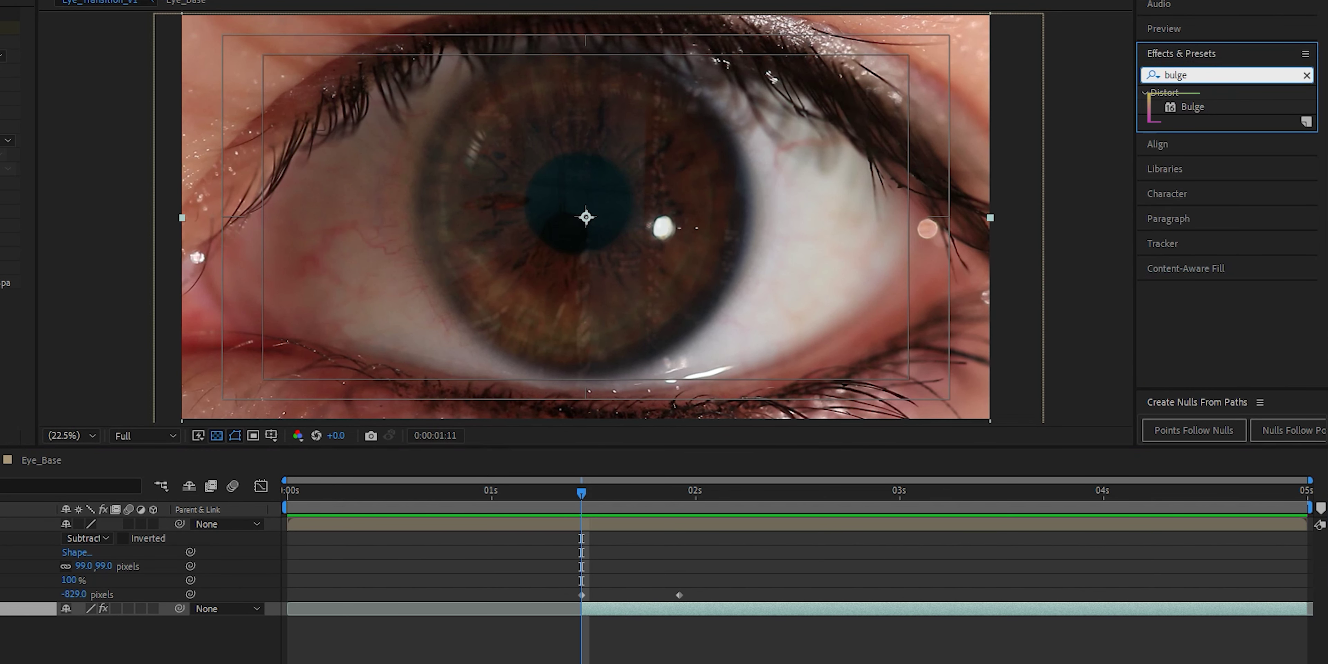
drag(1192, 107, 27, 606)
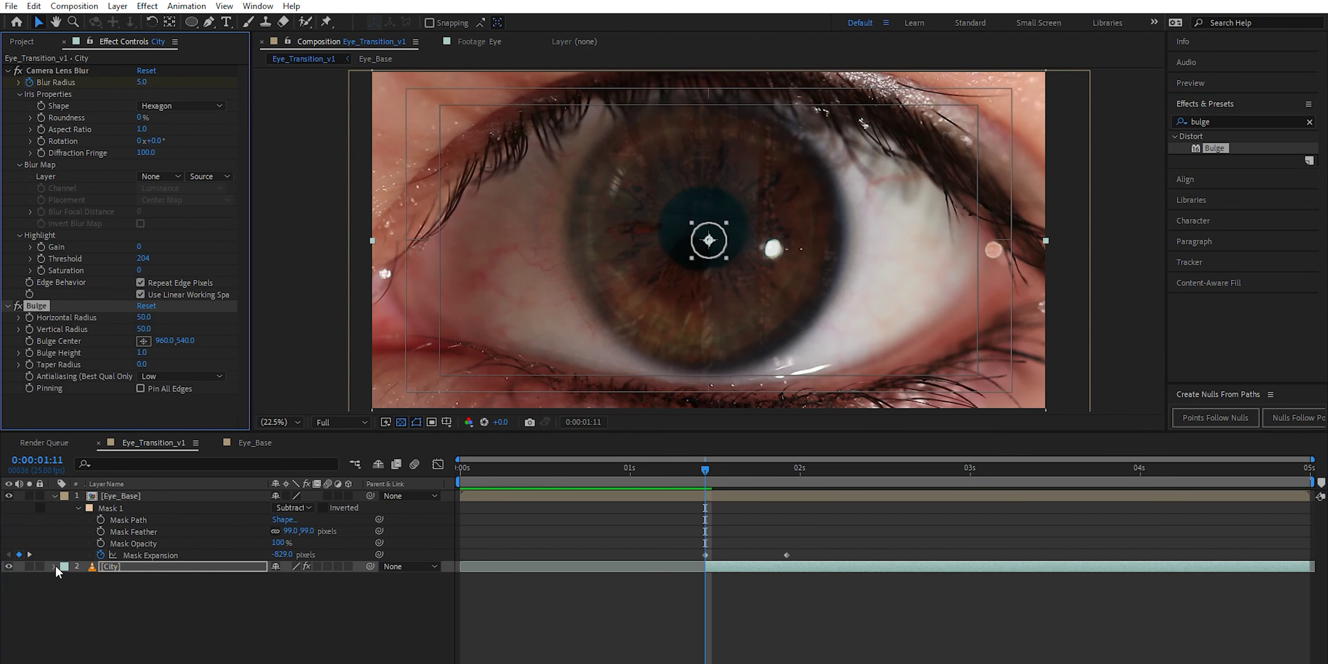
Add keyframes for the Bulge's Horizontal Radius, Vertical Radius, Bulge Height and Taper Radius at 0:00:01:11 on the City layer.
click(56, 566)
click(67, 579)
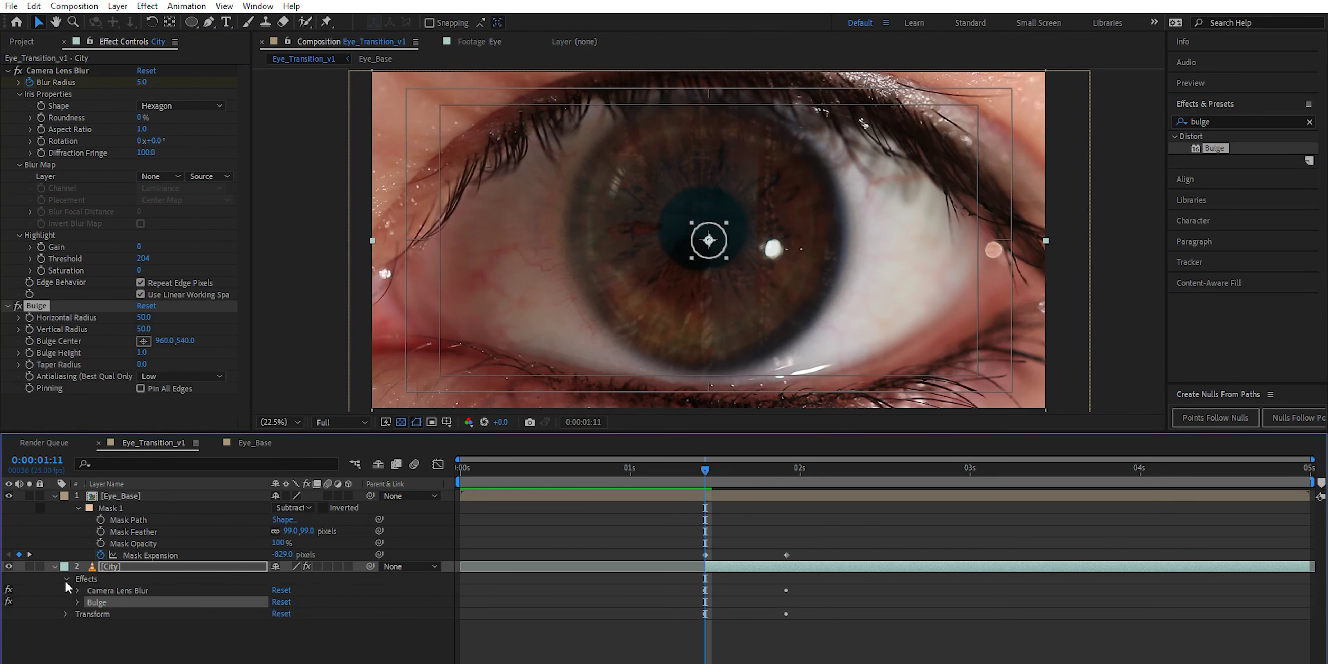
click(78, 602)
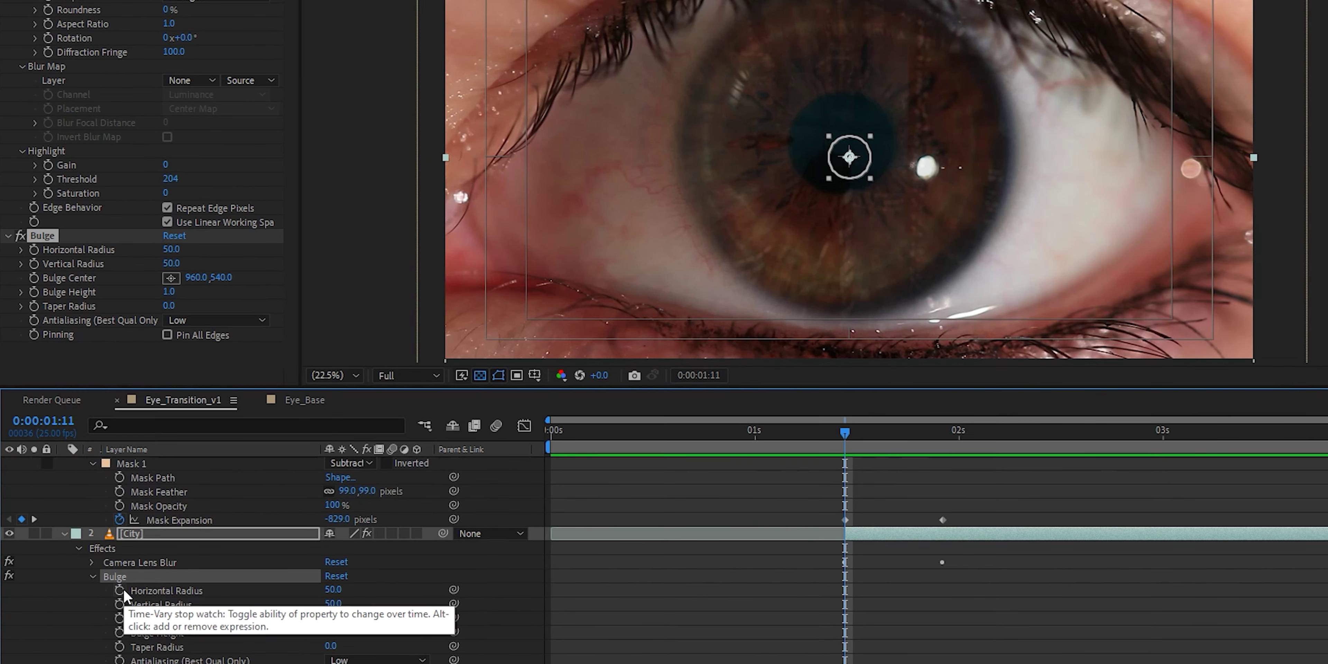
click(101, 602)
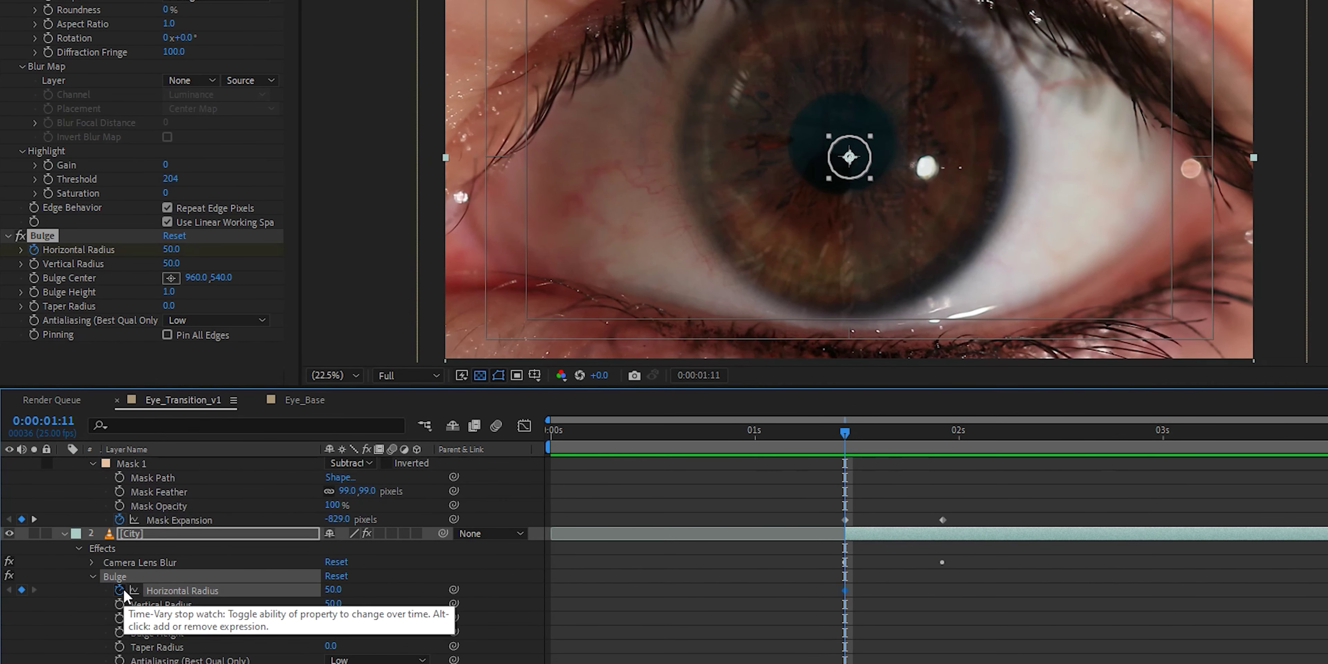
click(122, 604)
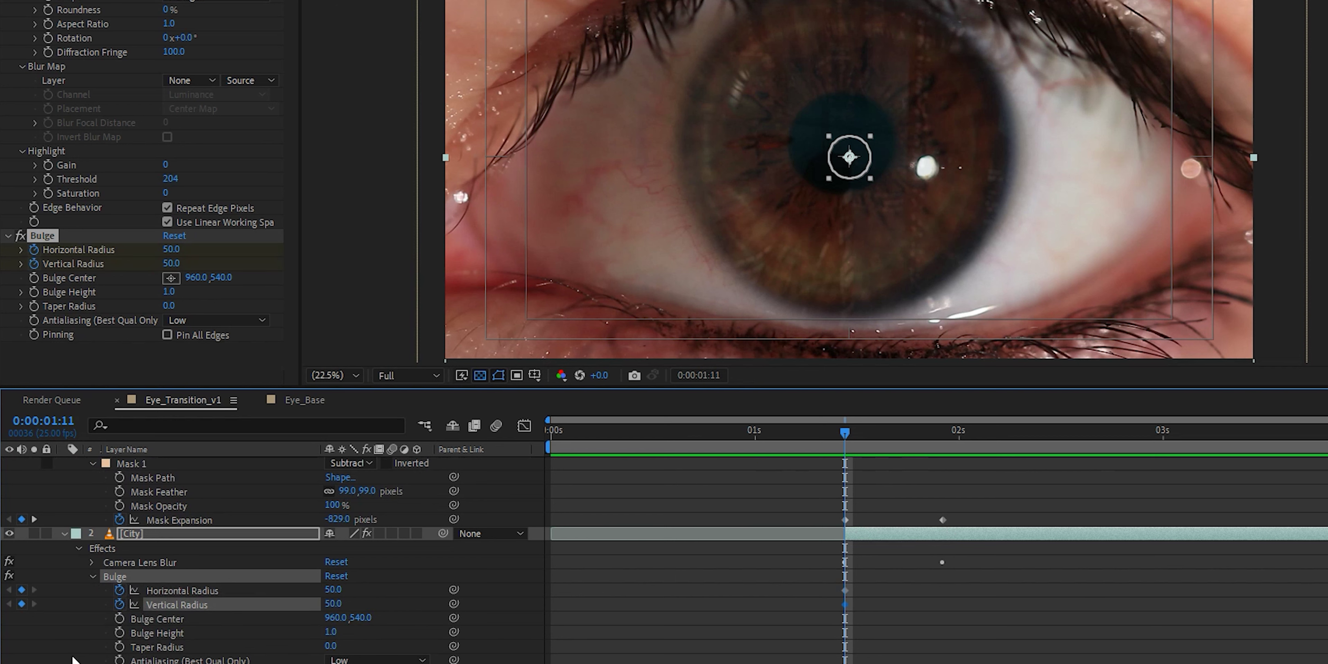
click(119, 633)
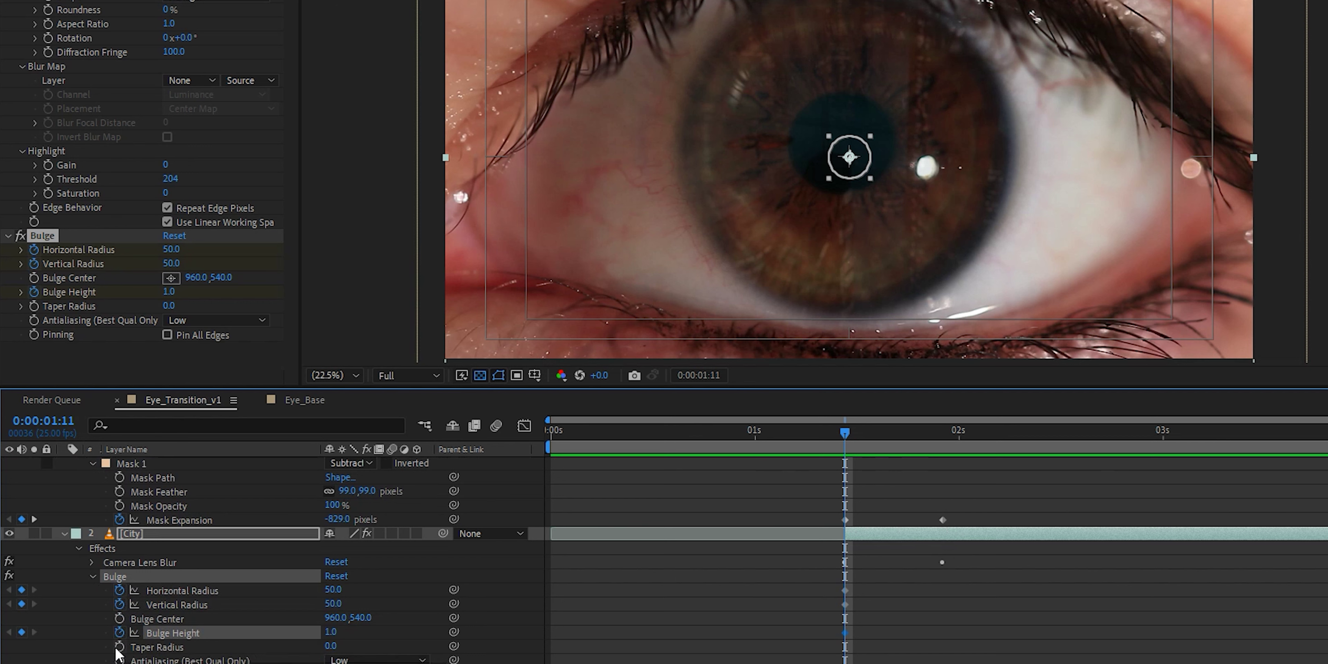
click(119, 647)
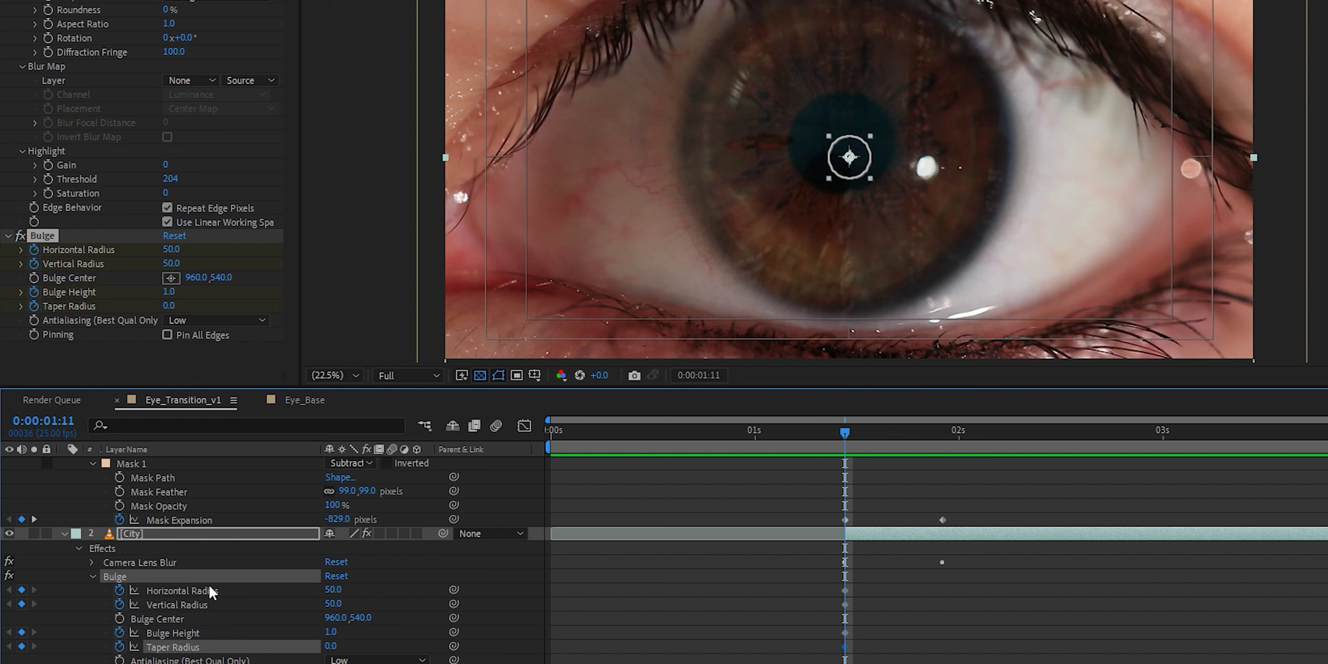
Set the Bulge at 0:00:01:11 to Horizontal Radius 982, Vertical Radius 684 and Taper Radius 273.
drag(341, 593, 1125, 603)
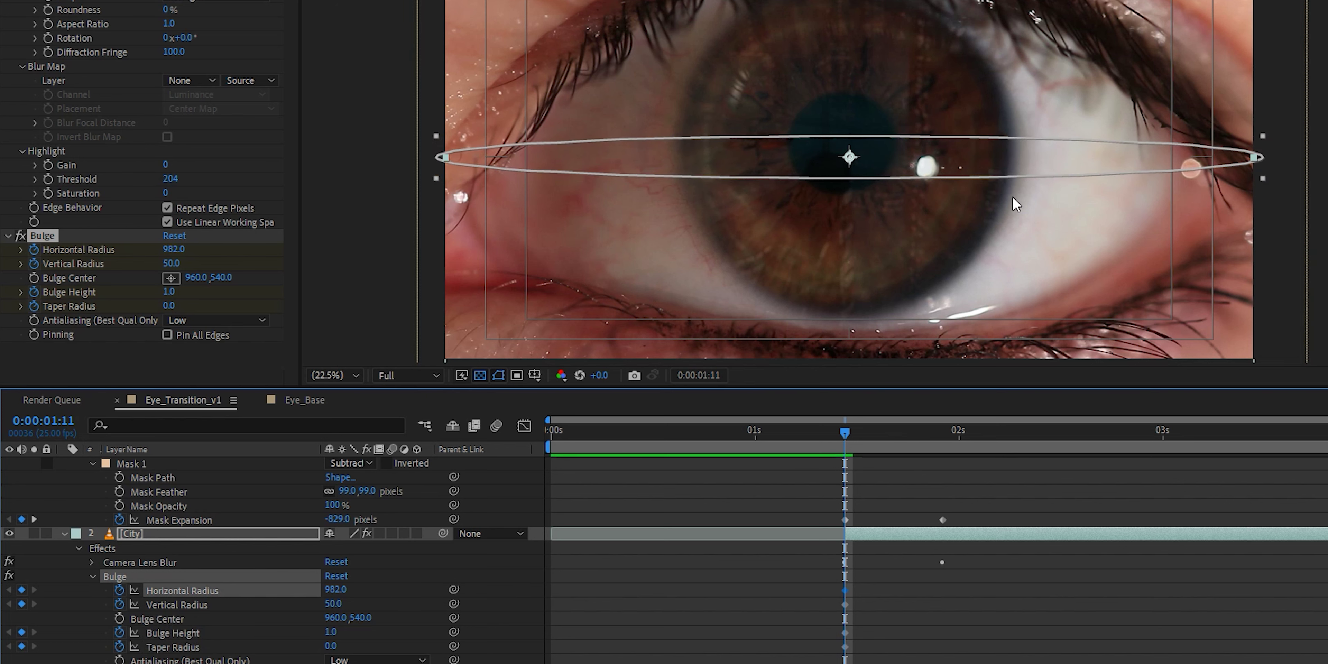
drag(335, 604, 866, 614)
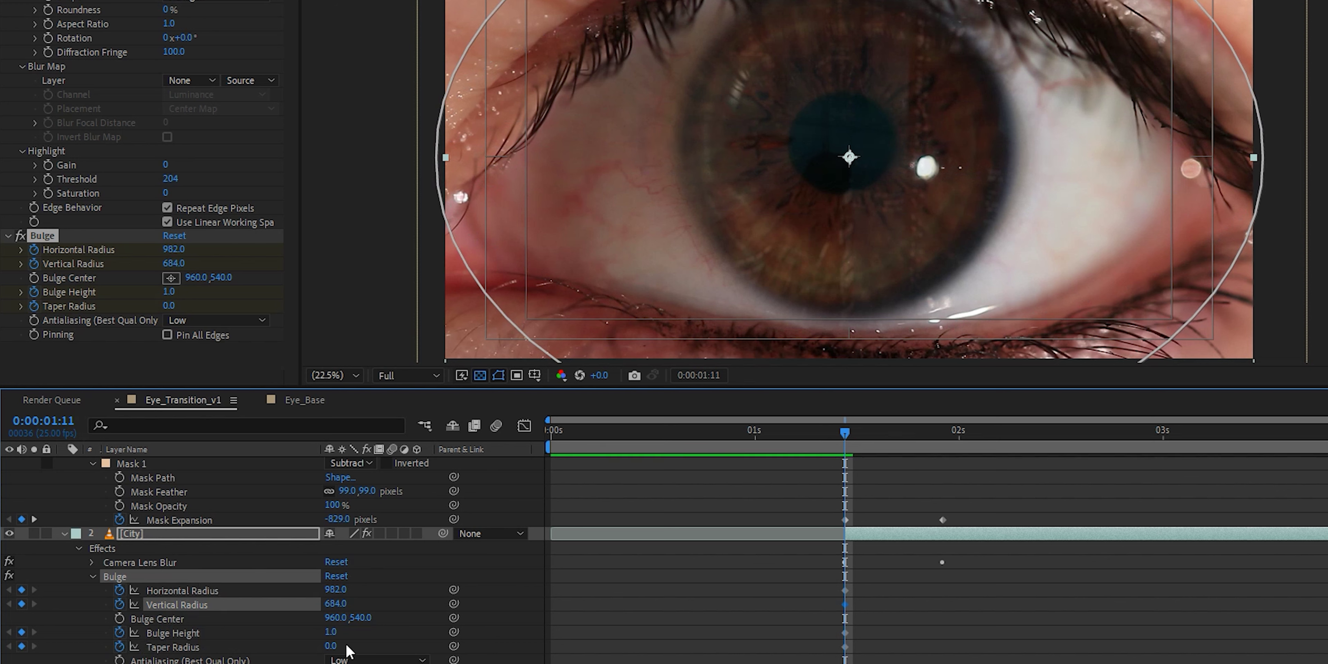
drag(342, 650, 563, 652)
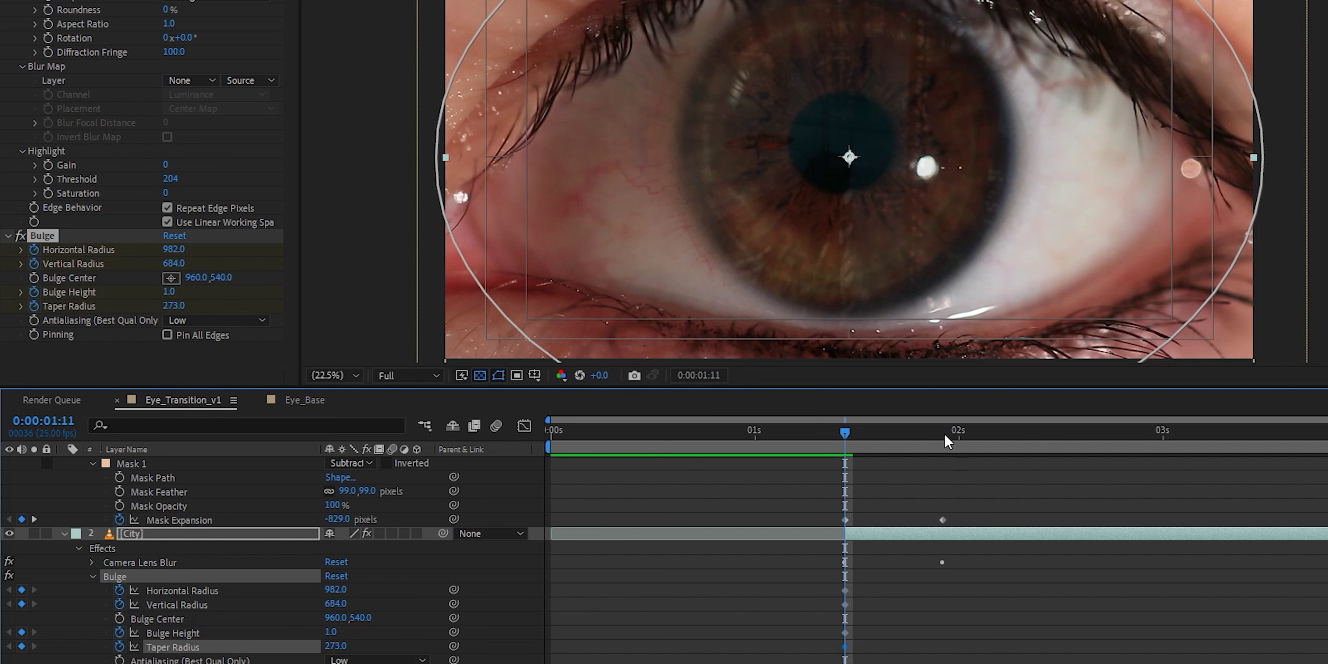
Set the Bulge's Horizontal Radius, Vertical Radius, Bulge Height and Taper Radius to 0 at 0:00:02:09.
click(945, 437)
drag(945, 437, 1035, 442)
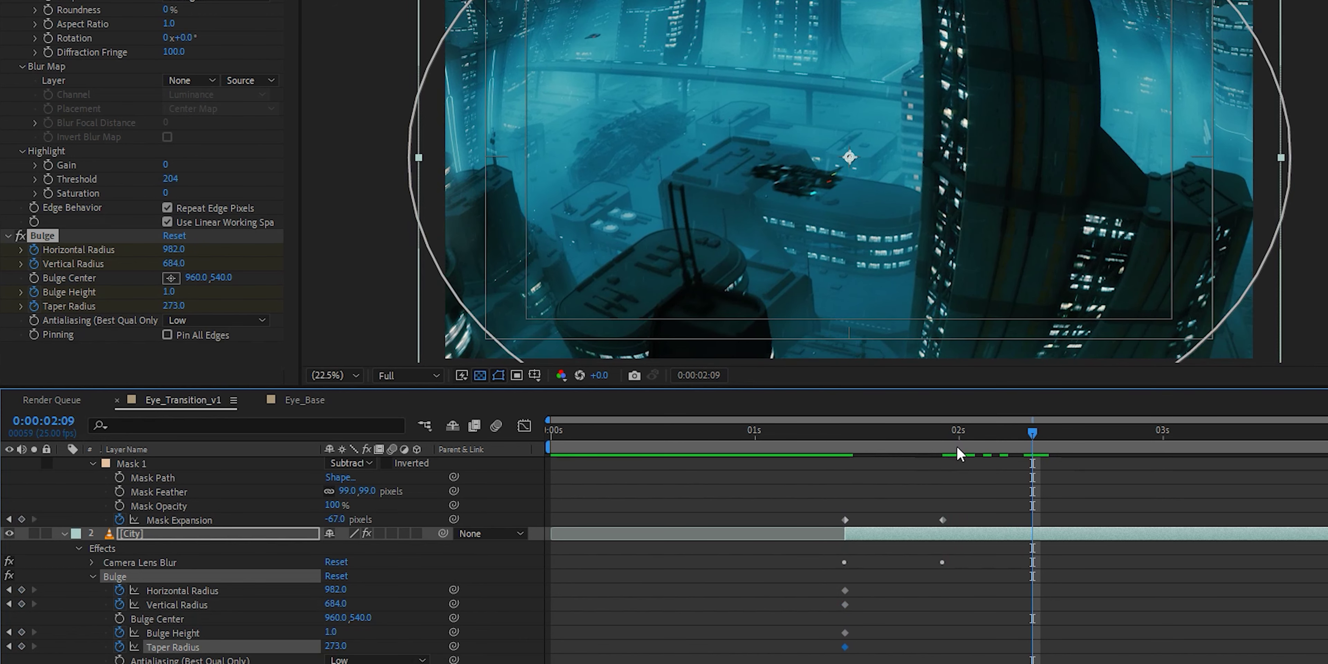
click(938, 436)
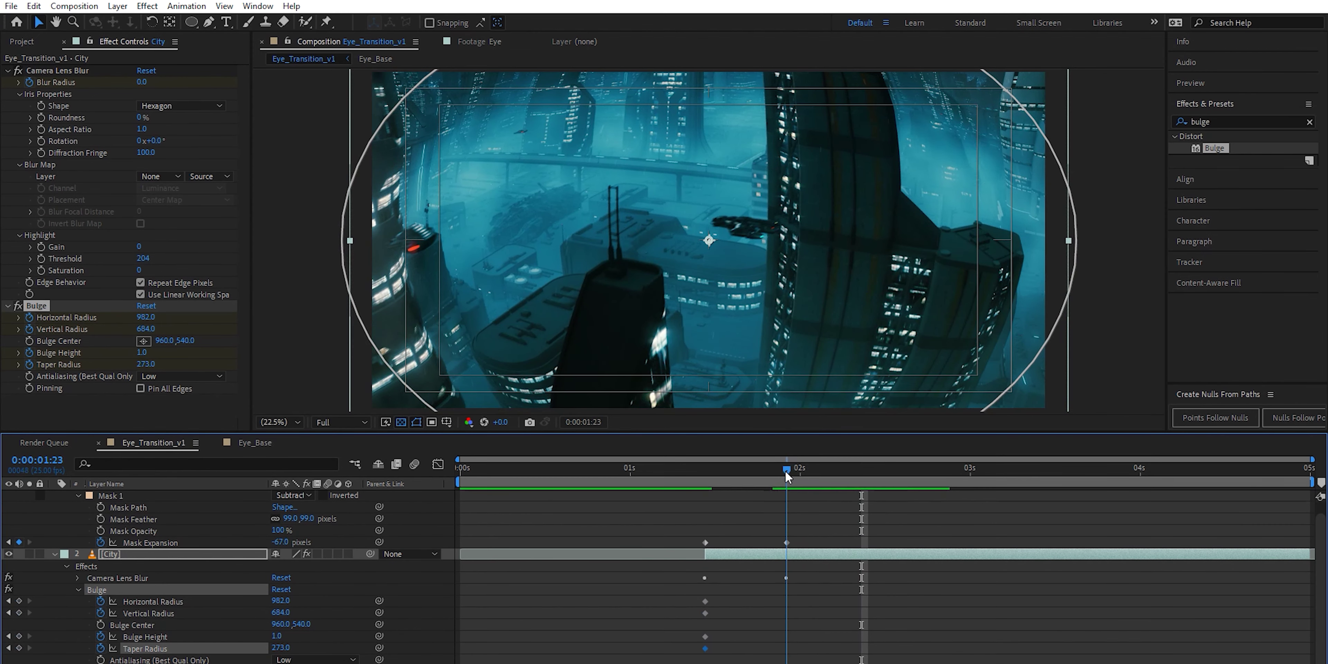
drag(785, 471, 863, 471)
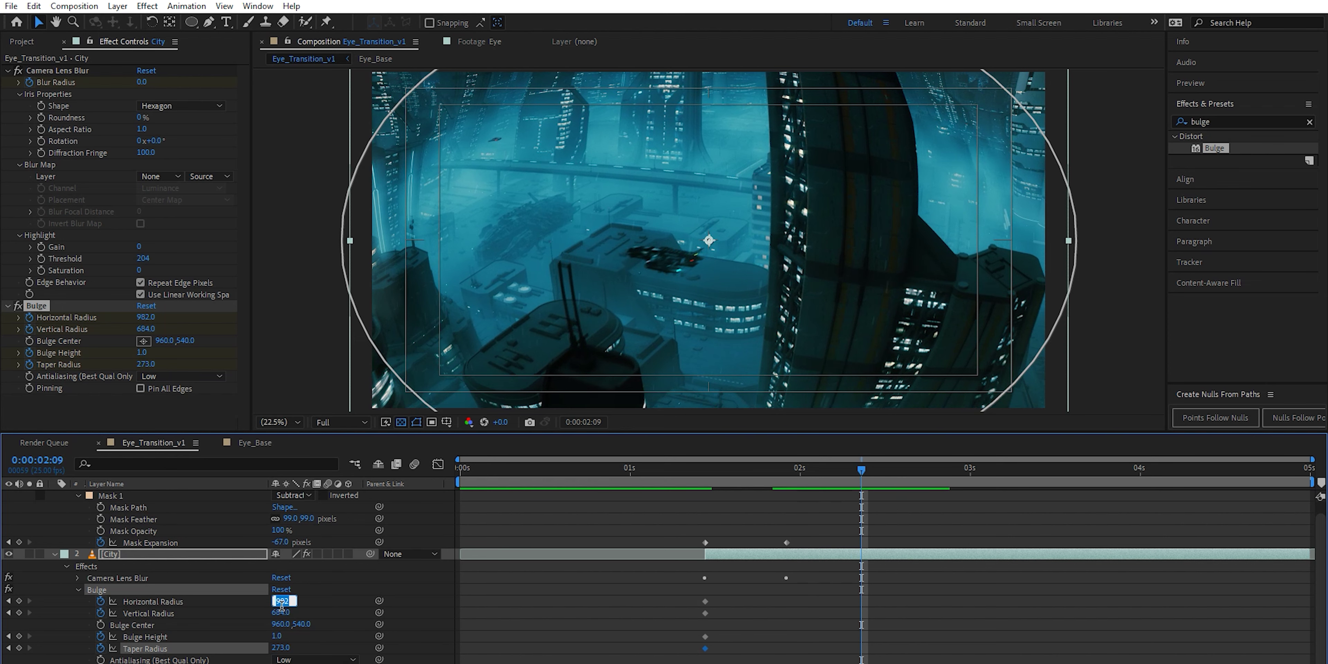
key(Return)
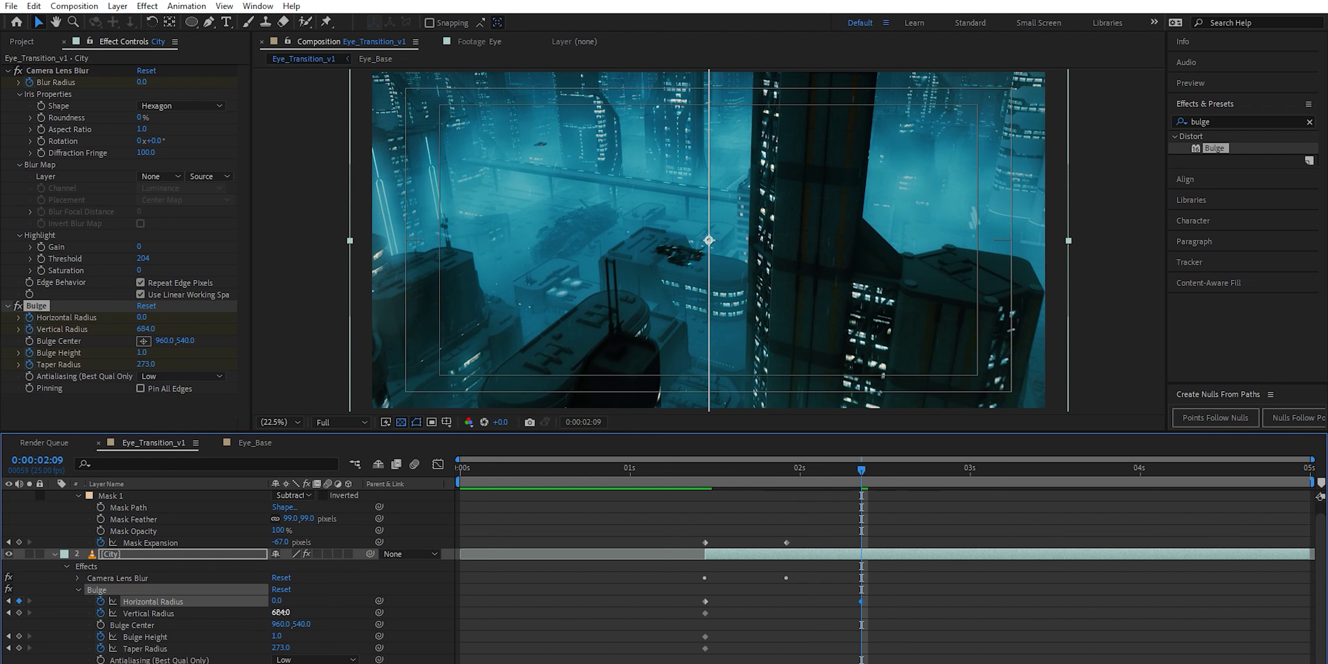
key(Return)
click(280, 637)
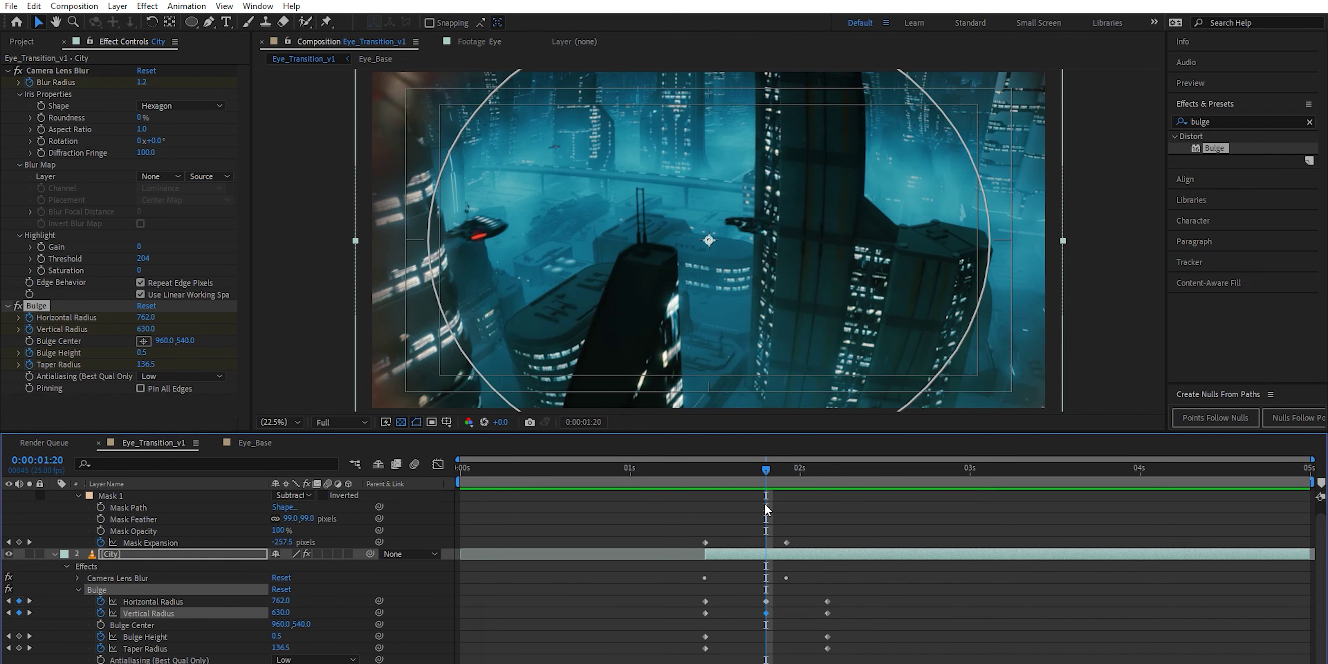
Return to 0:00:01:11, collapse the Bulge properties and apply the CC Lens effect to the City layer.
drag(767, 474, 707, 527)
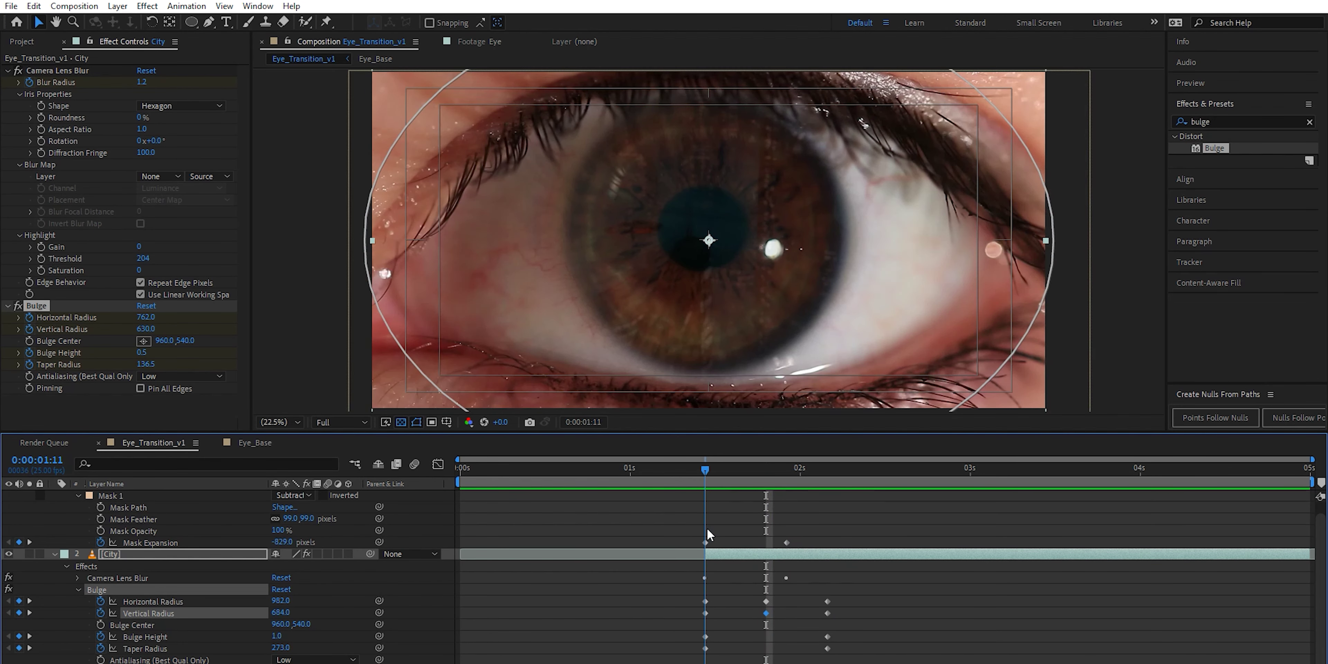
click(77, 589)
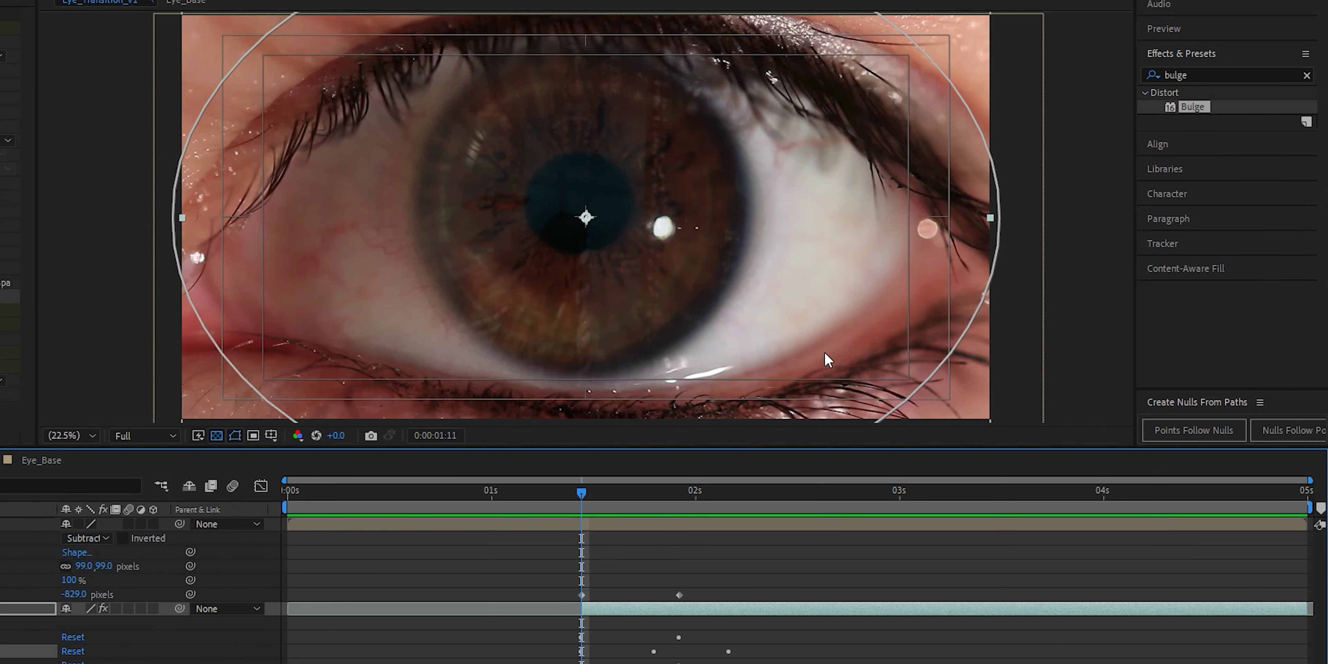
click(1231, 79)
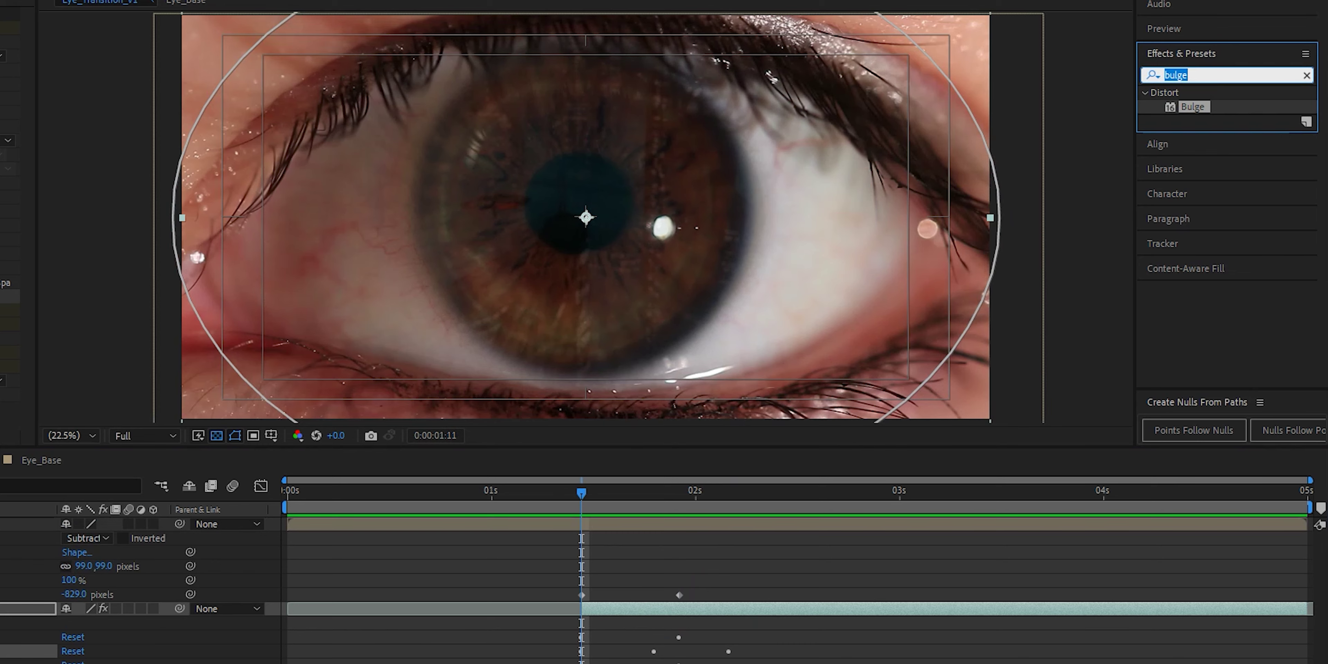
text(cc lens)
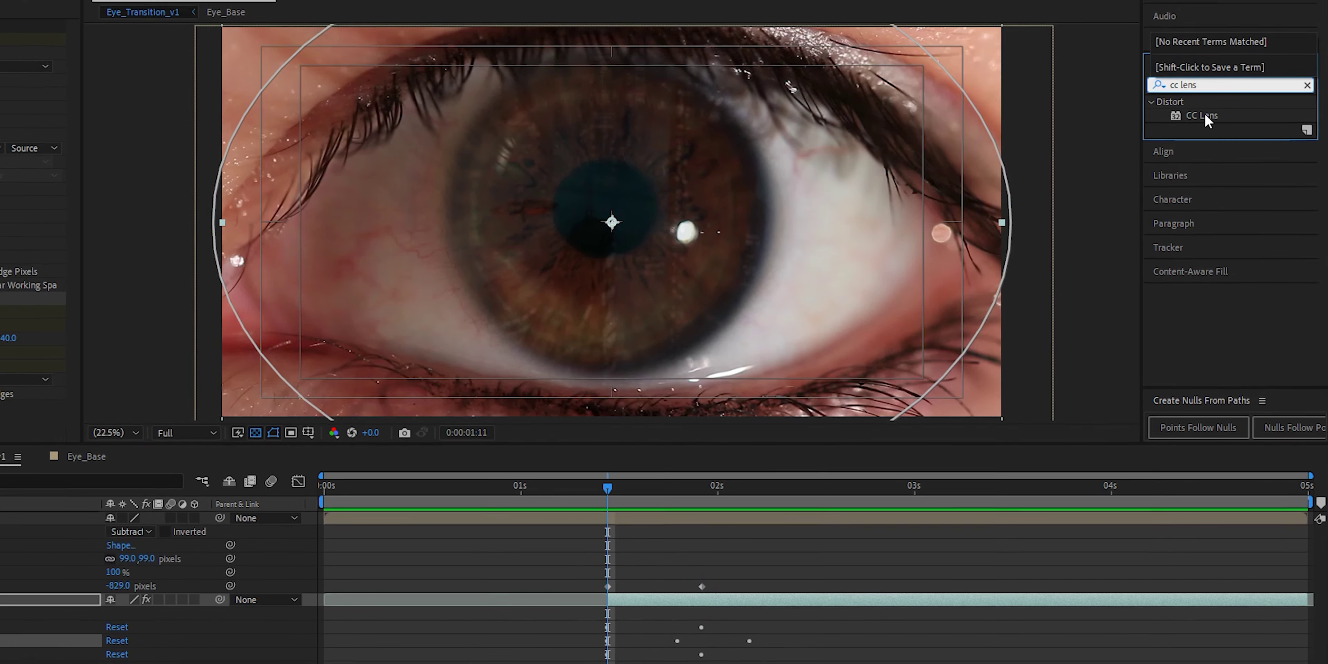
drag(1202, 107, 142, 570)
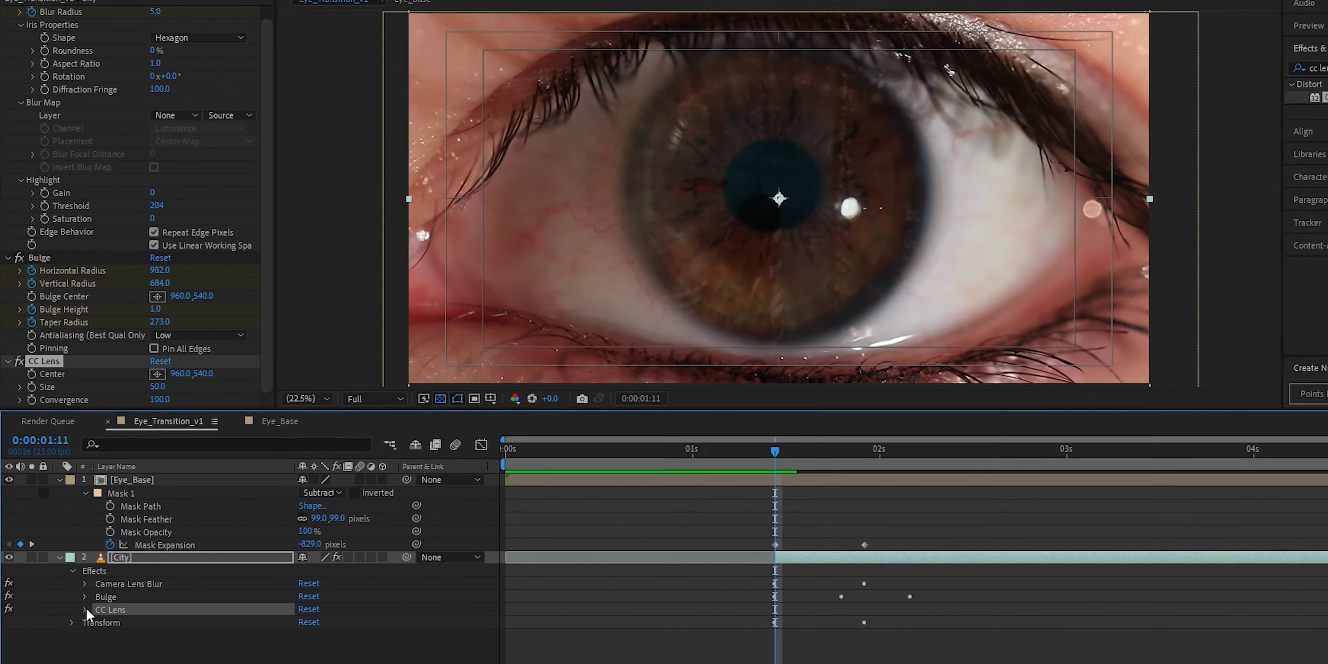
Add keyframes for CC Lens Size and Convergence at 0:00:01:11 on the City layer.
click(85, 609)
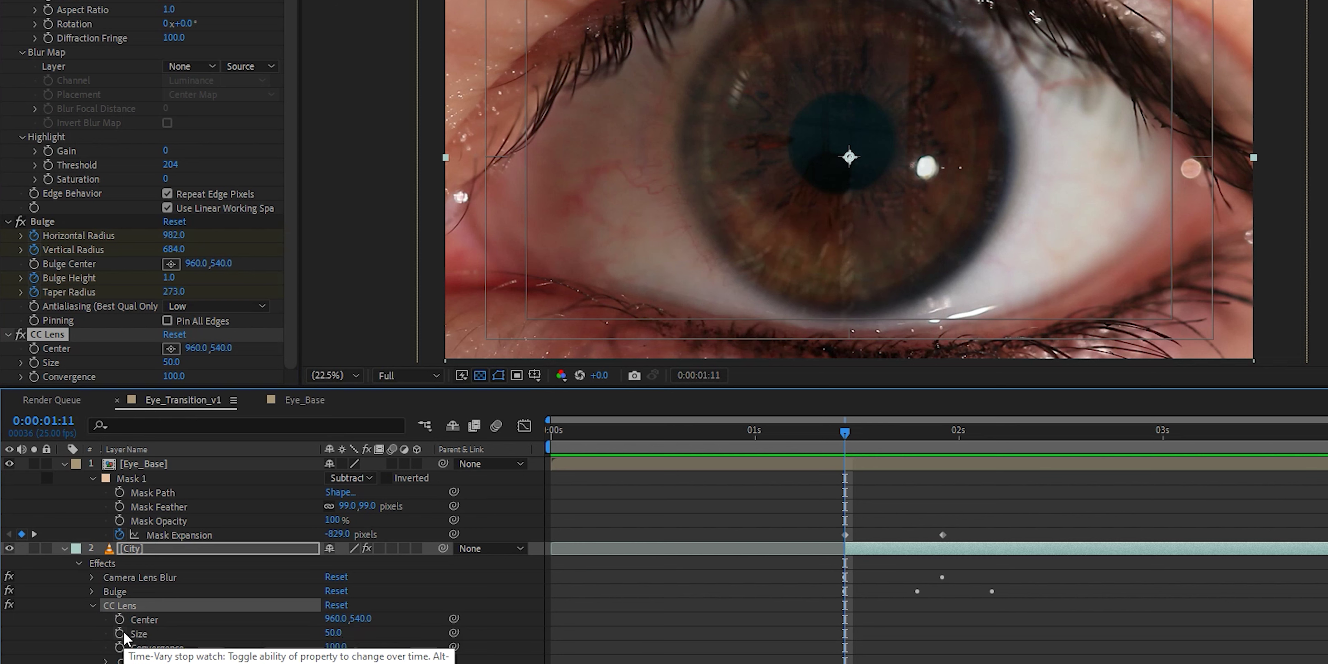
click(121, 634)
click(120, 648)
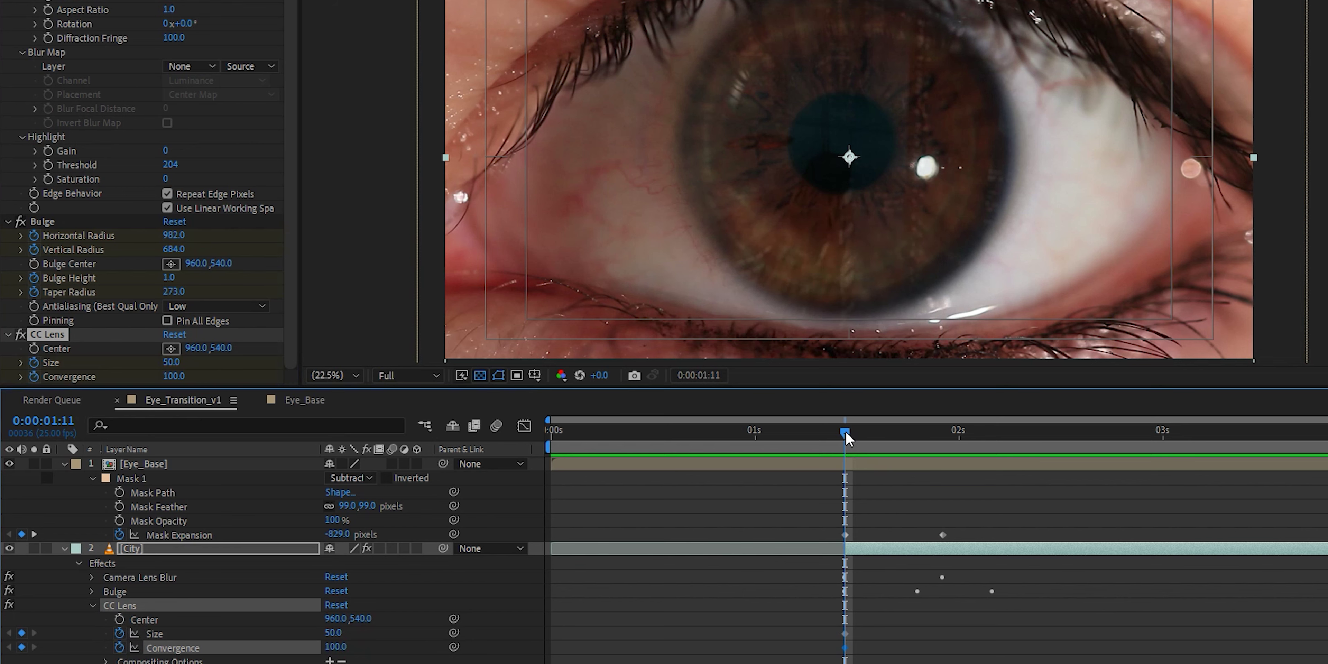
Keyframe the CC Lens Size at 0:00:01:23, set it to about 137 at 0:00:01:11, and scrub through the distortion.
drag(848, 438, 946, 438)
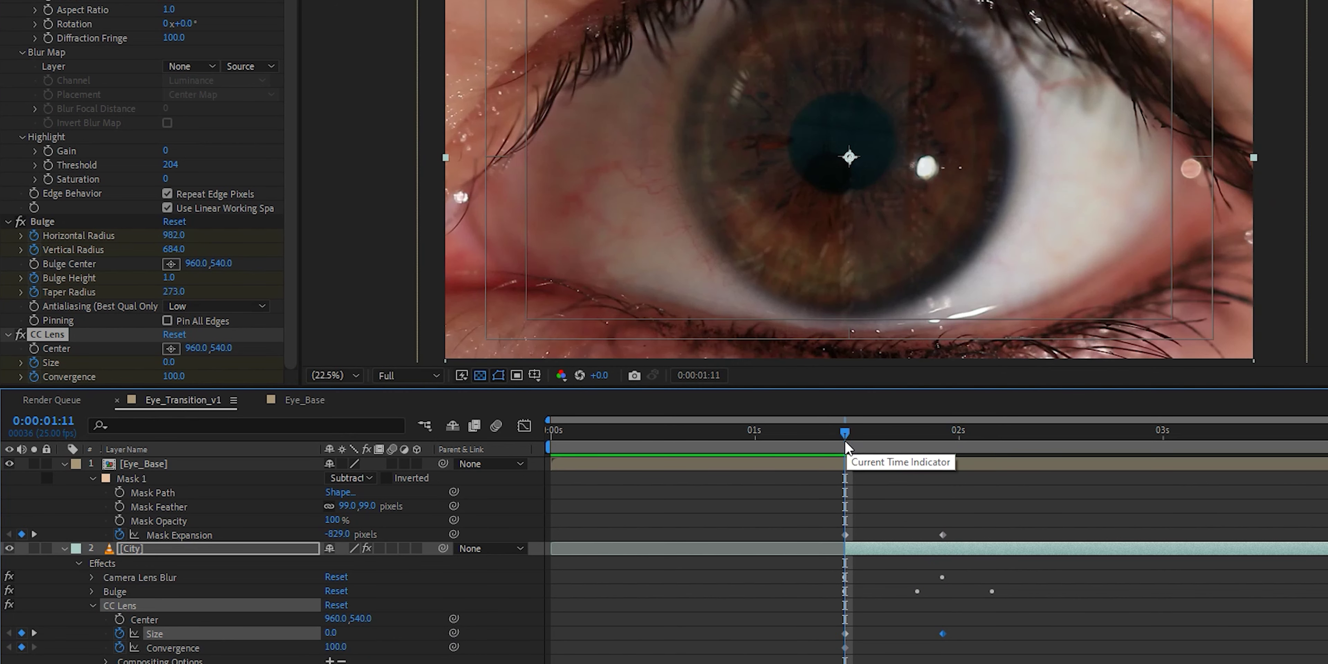
drag(336, 637, 450, 640)
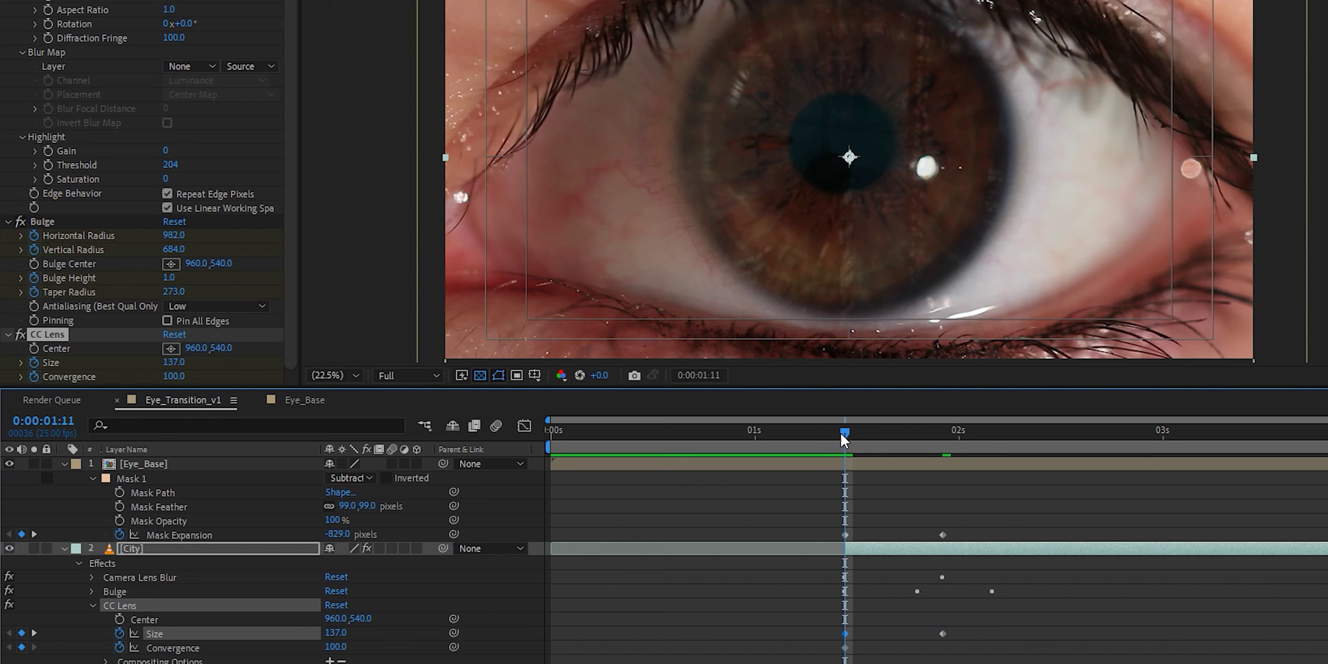
drag(847, 434, 958, 448)
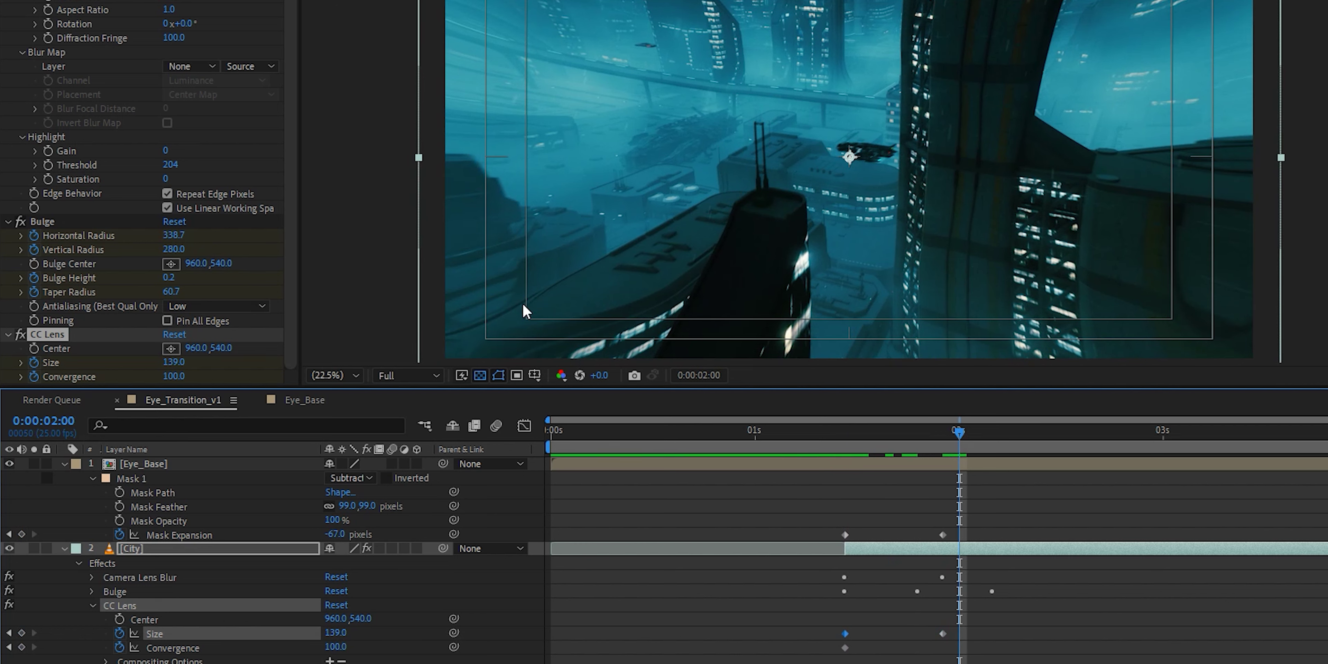
Move the second CC Lens Size keyframe to 0:00:02:08 and set Size to 500 and Convergence to -200 there.
drag(931, 438, 1024, 448)
drag(942, 633, 1023, 639)
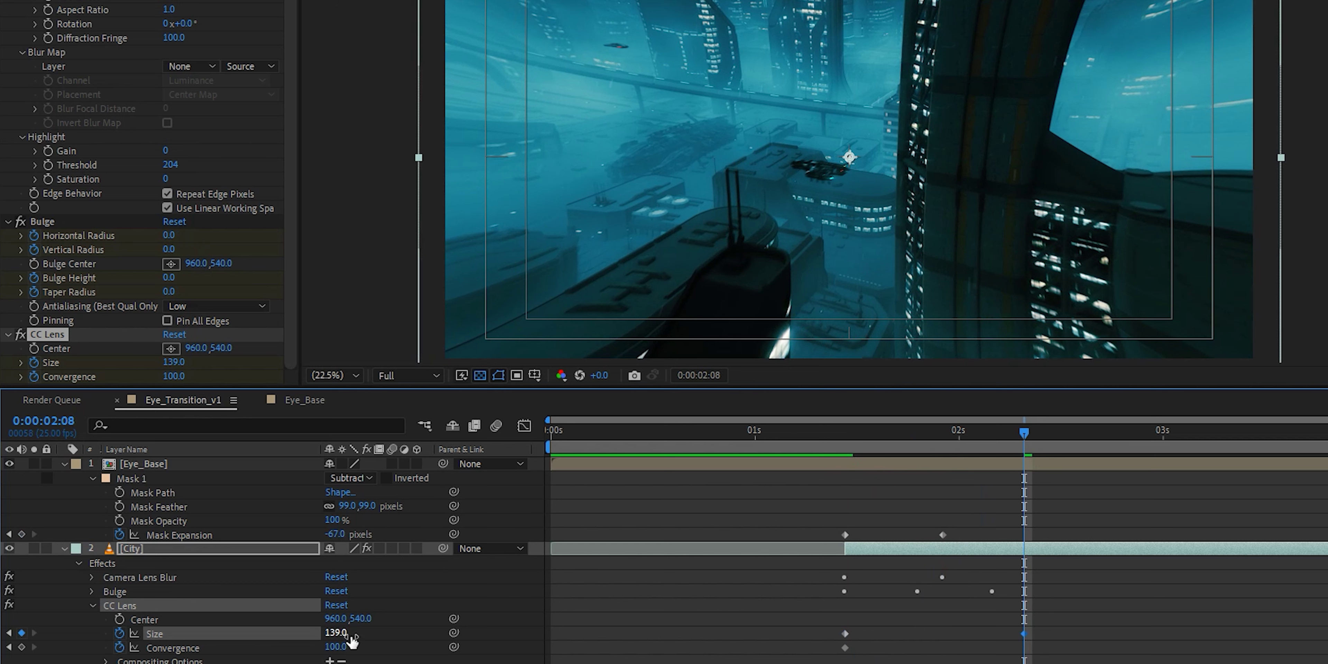
drag(350, 636, 721, 633)
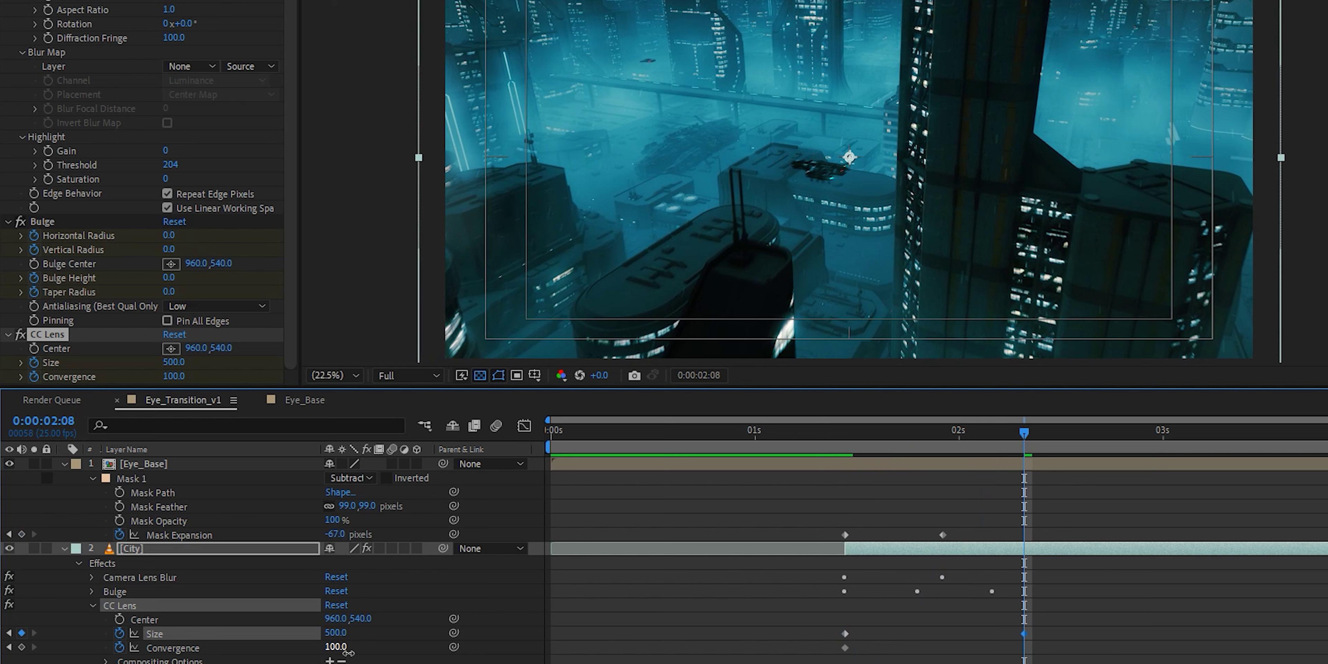
drag(349, 652, 24, 634)
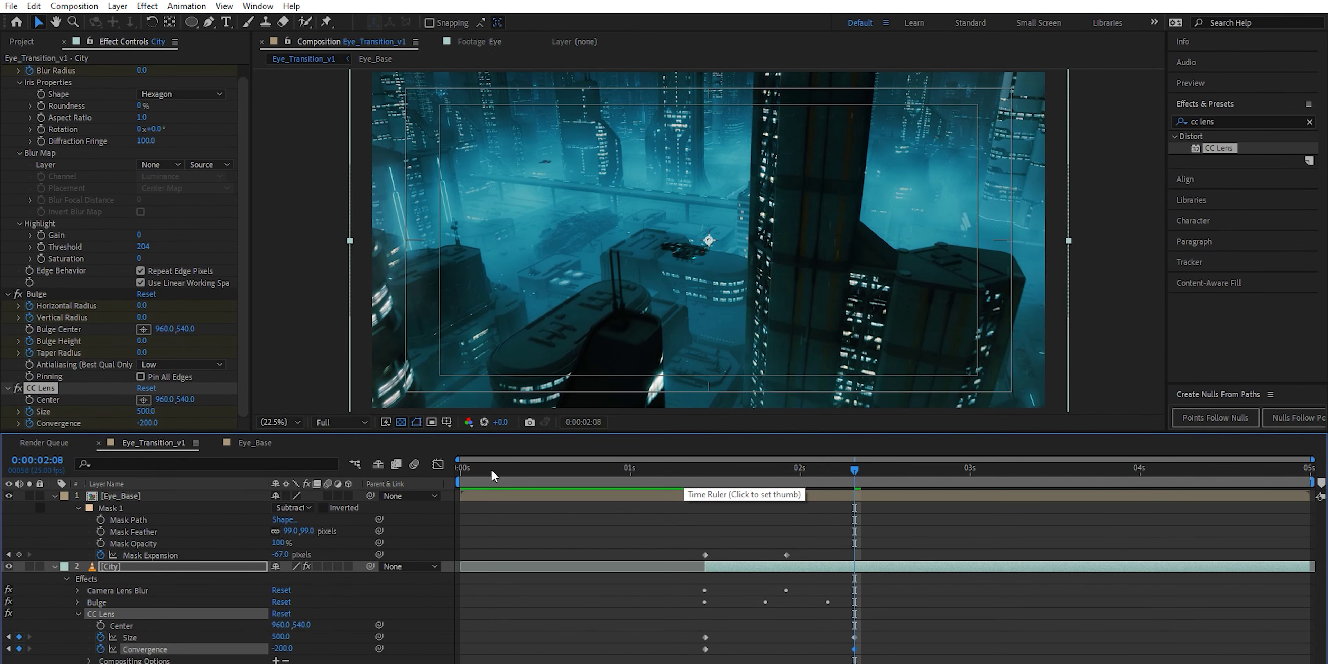
Review the effect keyframe timing at 0:00:03:08 and 0:00:02:17, and play the transition from the start.
drag(493, 474, 451, 473)
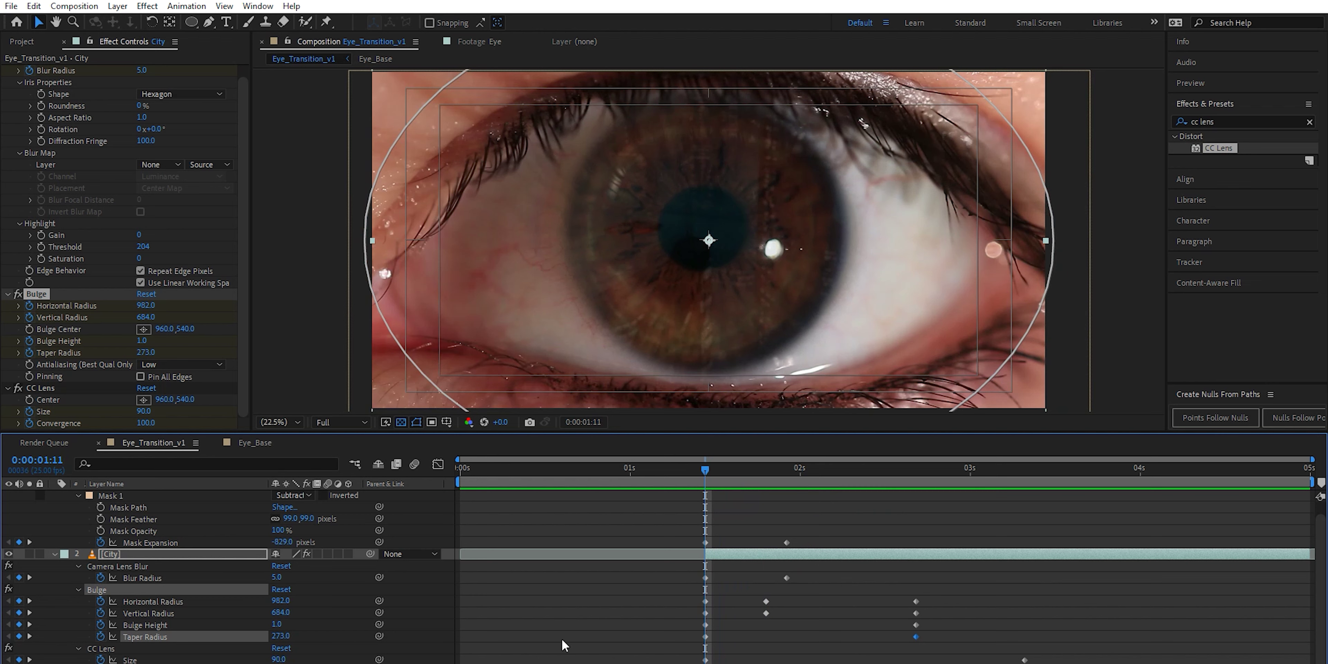
click(1025, 471)
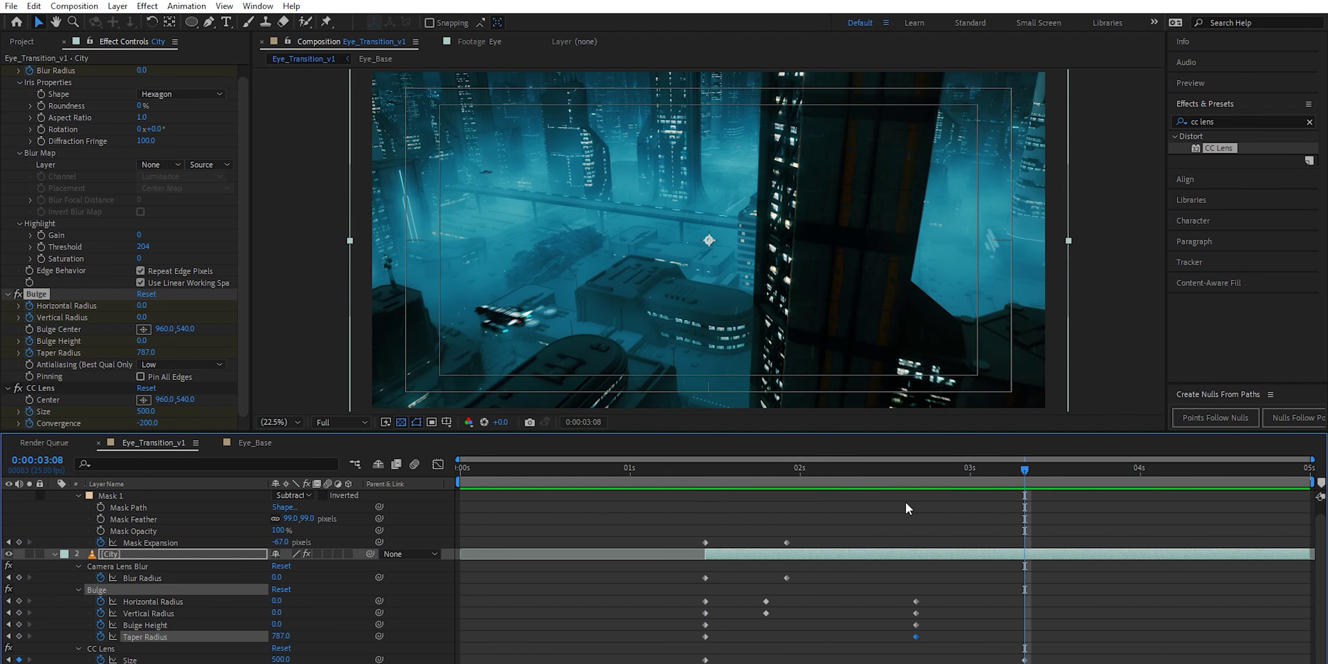
click(912, 471)
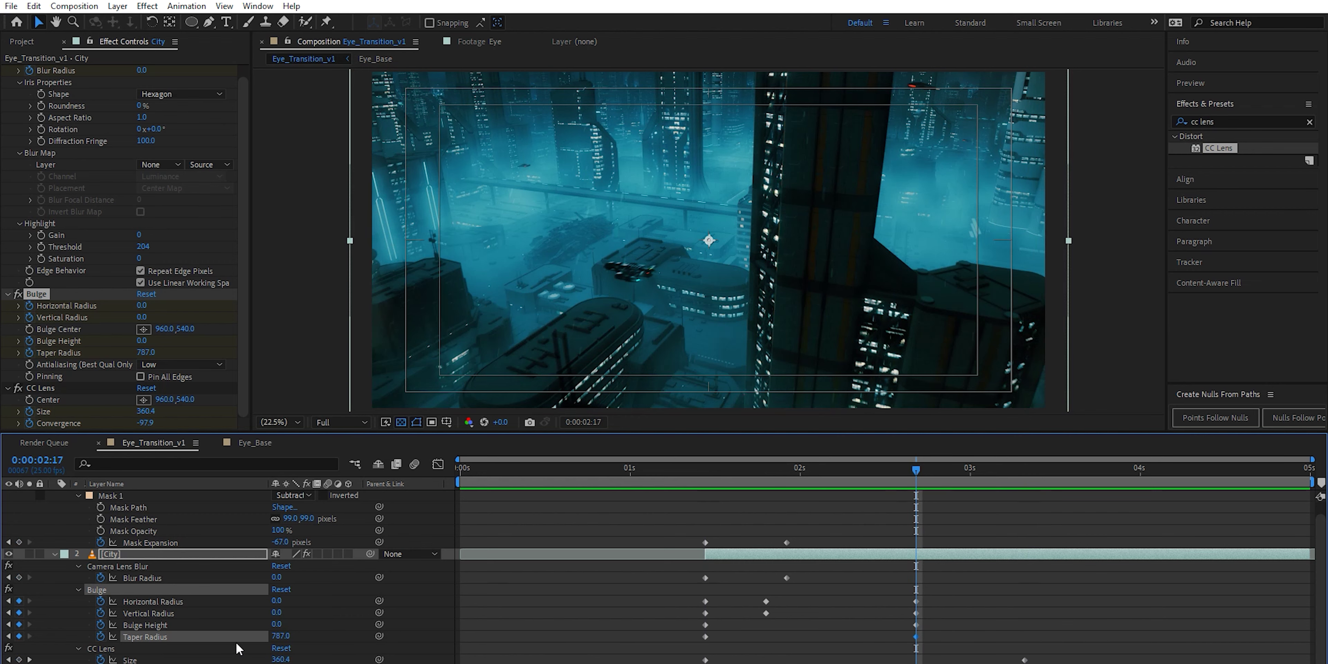
drag(705, 470, 459, 491)
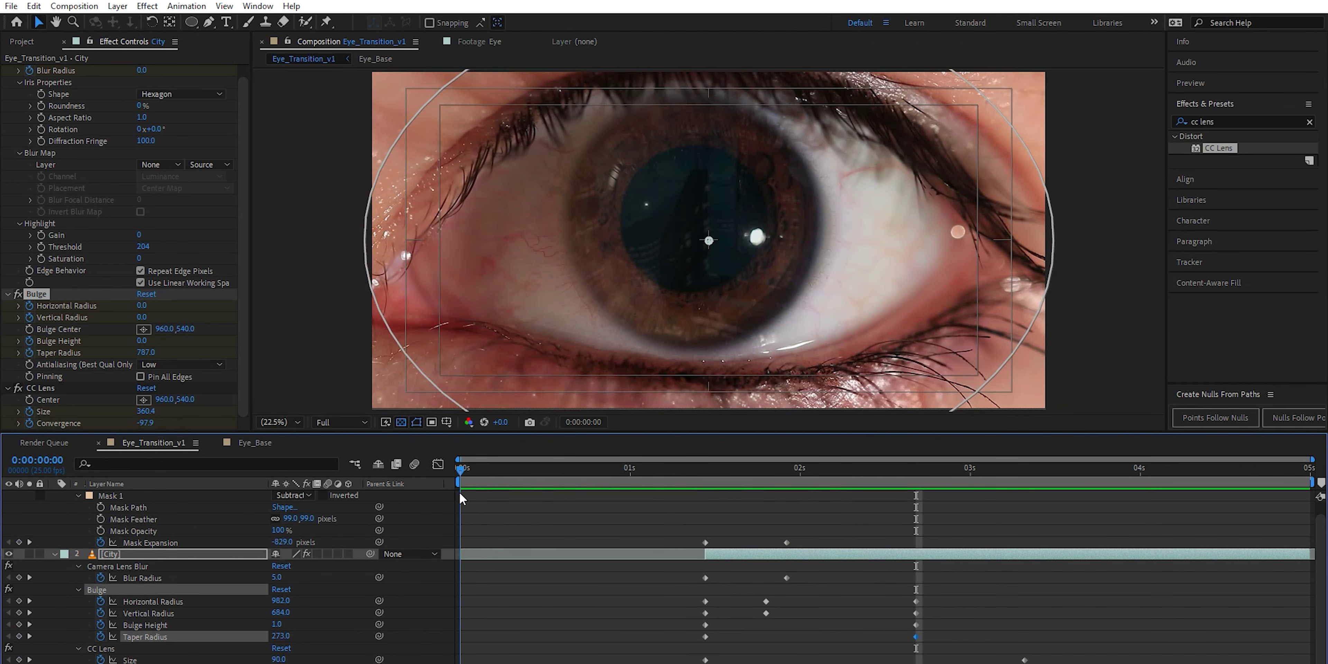
key(space)
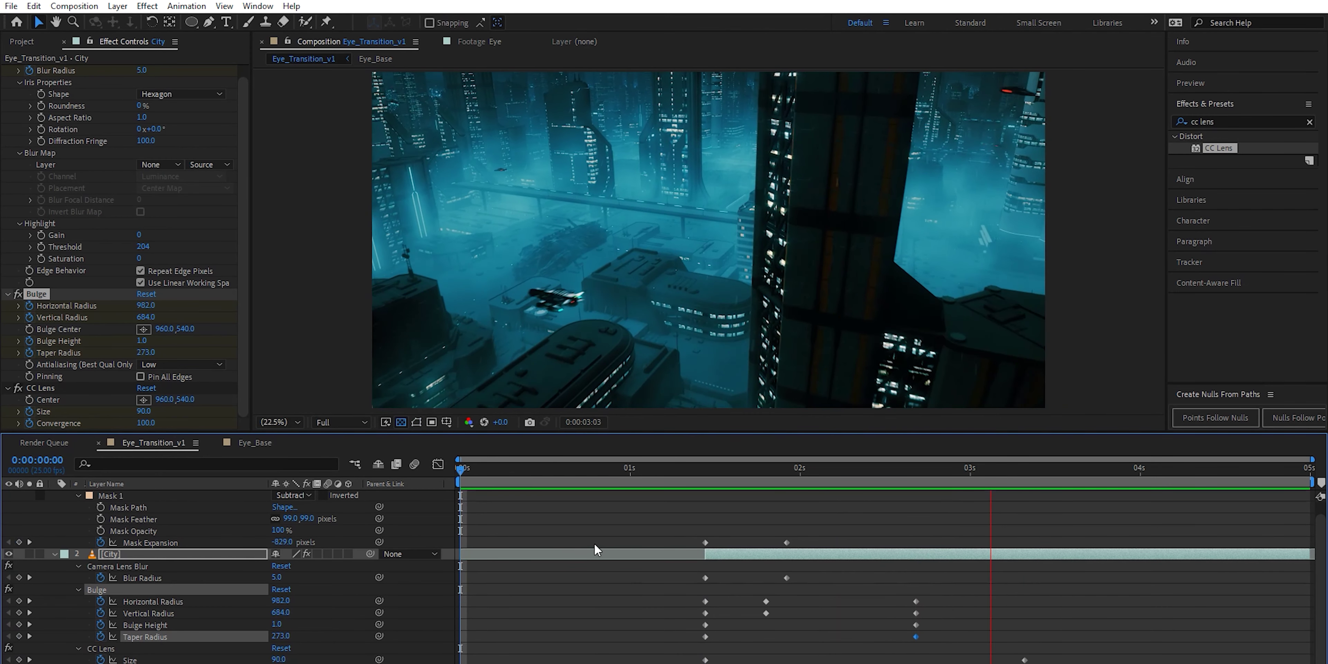
key(space)
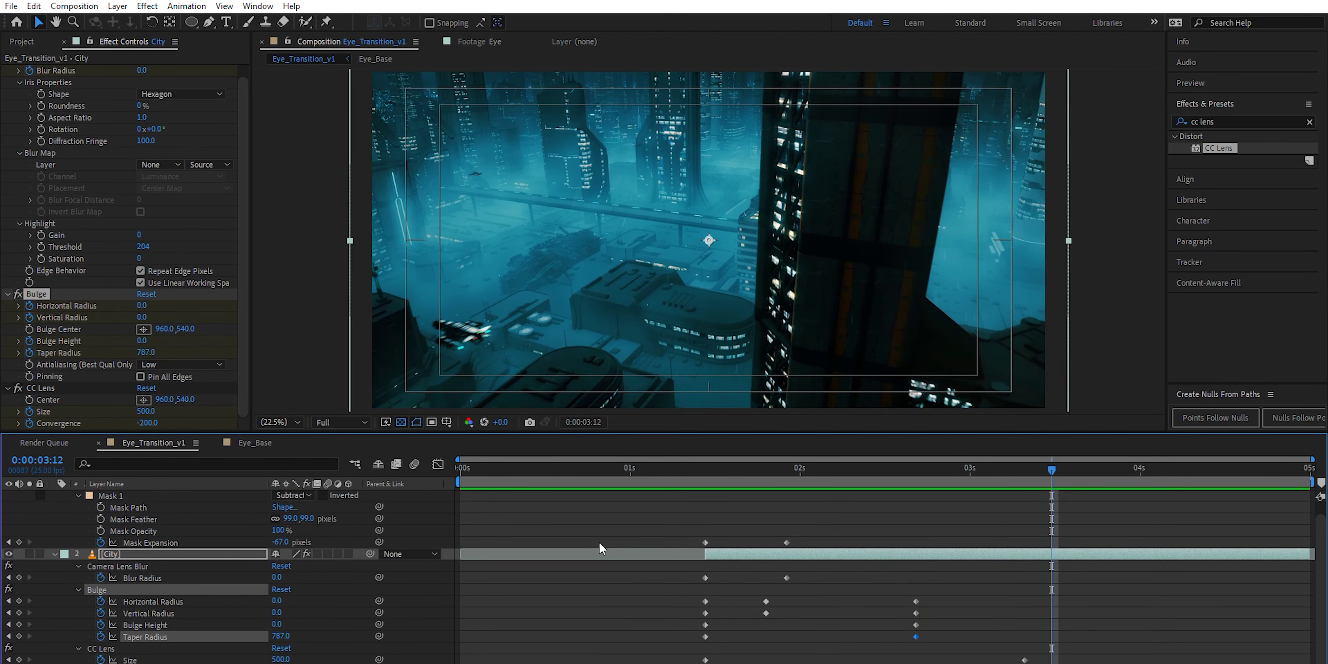
Collapse the Eye_Base and City layers and add a new adjustment layer above them.
scroll(56, 498, up, 1)
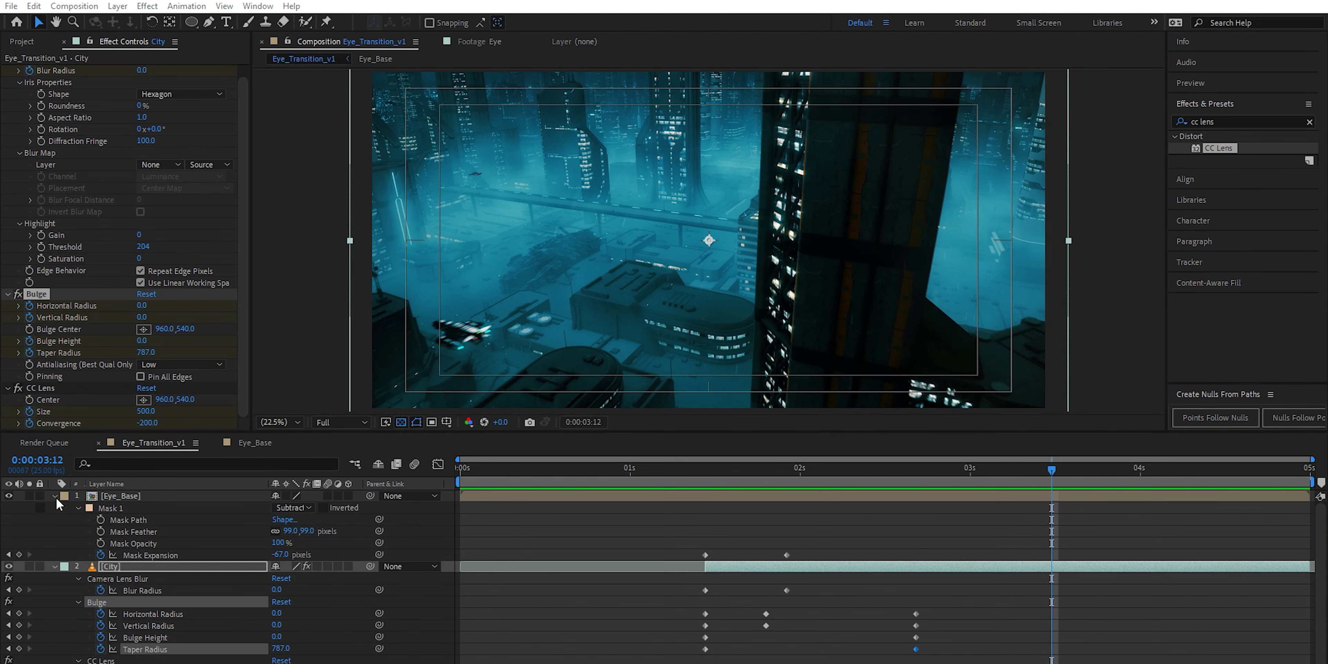
click(55, 496)
click(55, 507)
click(191, 558)
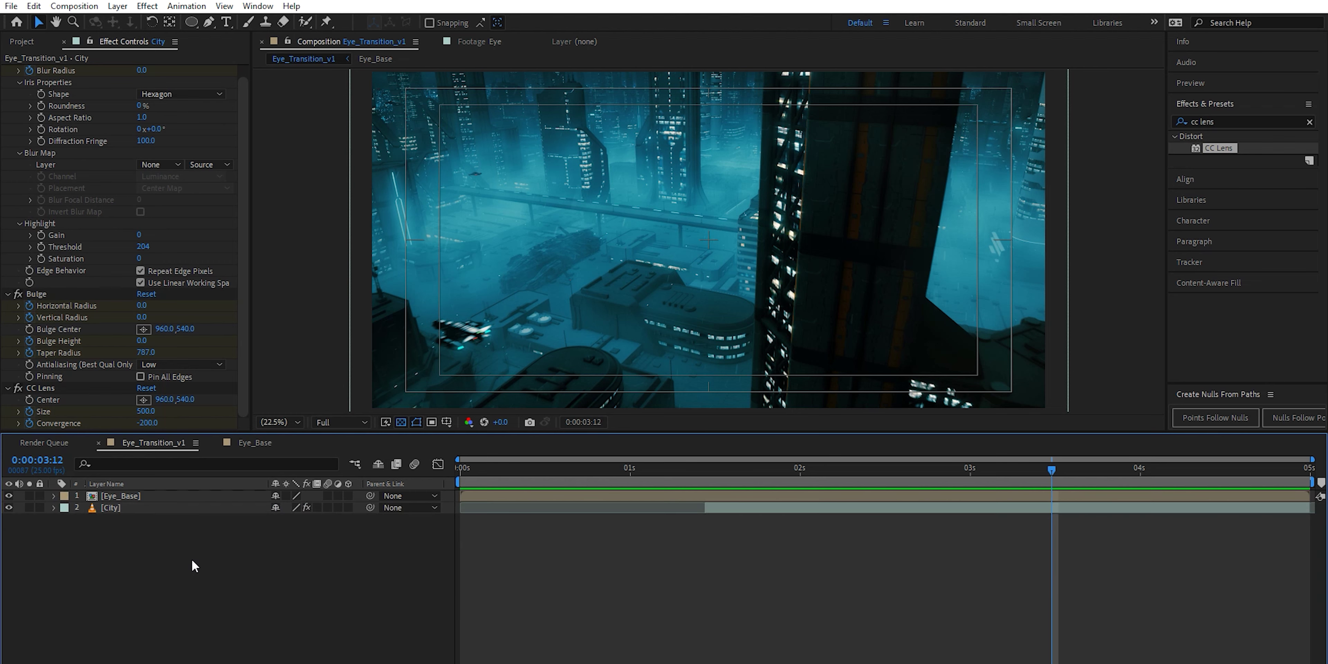
right_click(191, 558)
mouse_move(343, 393)
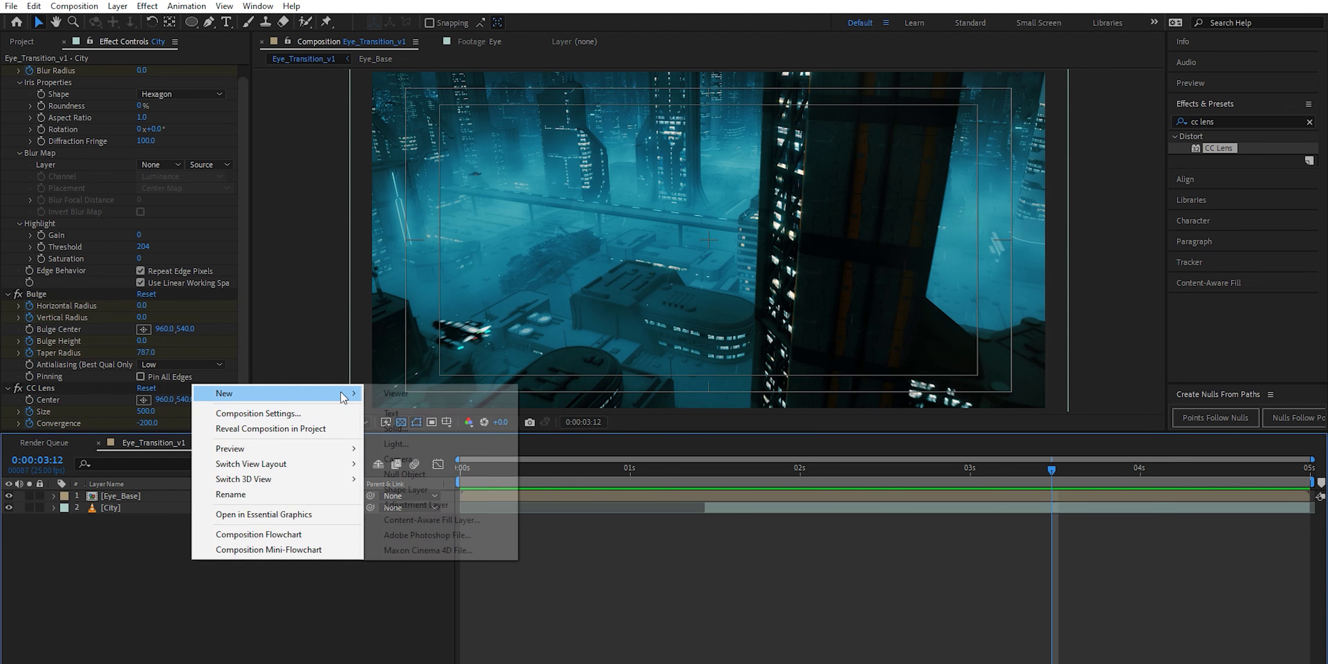
click(432, 506)
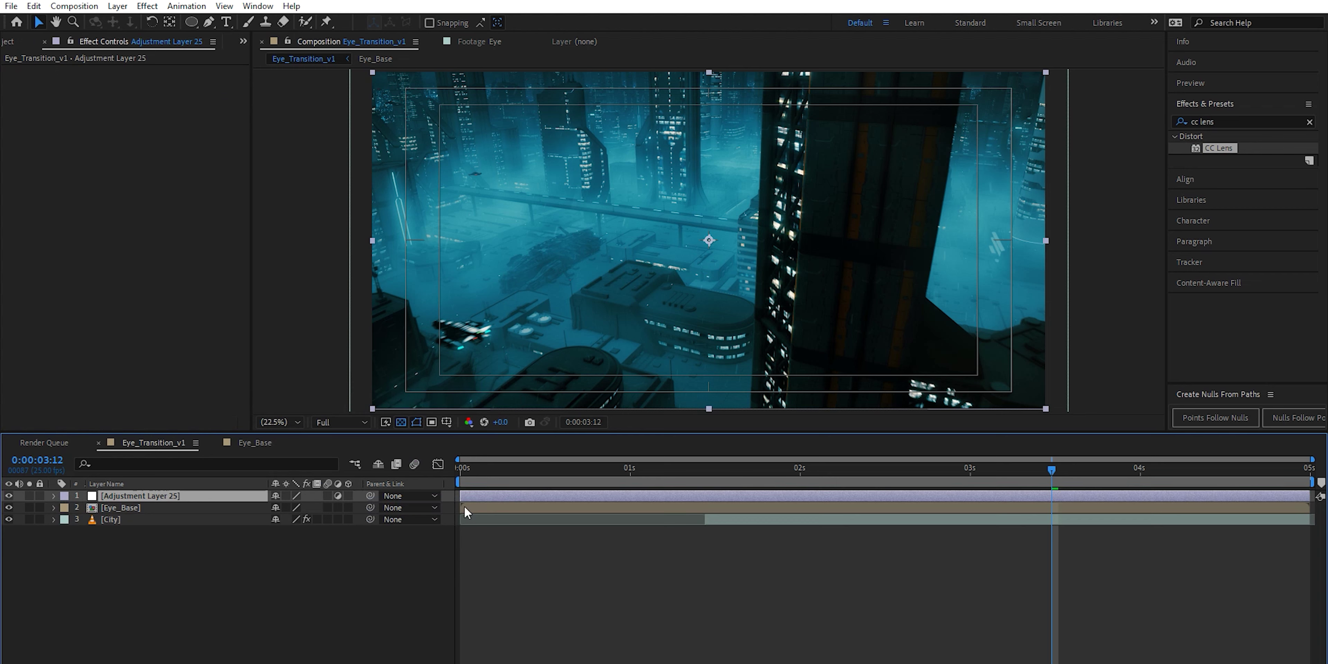
Apply Directional Blur to the adjustment layer and add a Blur Length keyframe at 0:00:01:07.
mouse_move(660, 468)
mouse_down()
mouse_move(711, 479)
mouse_move(678, 482)
mouse_up()
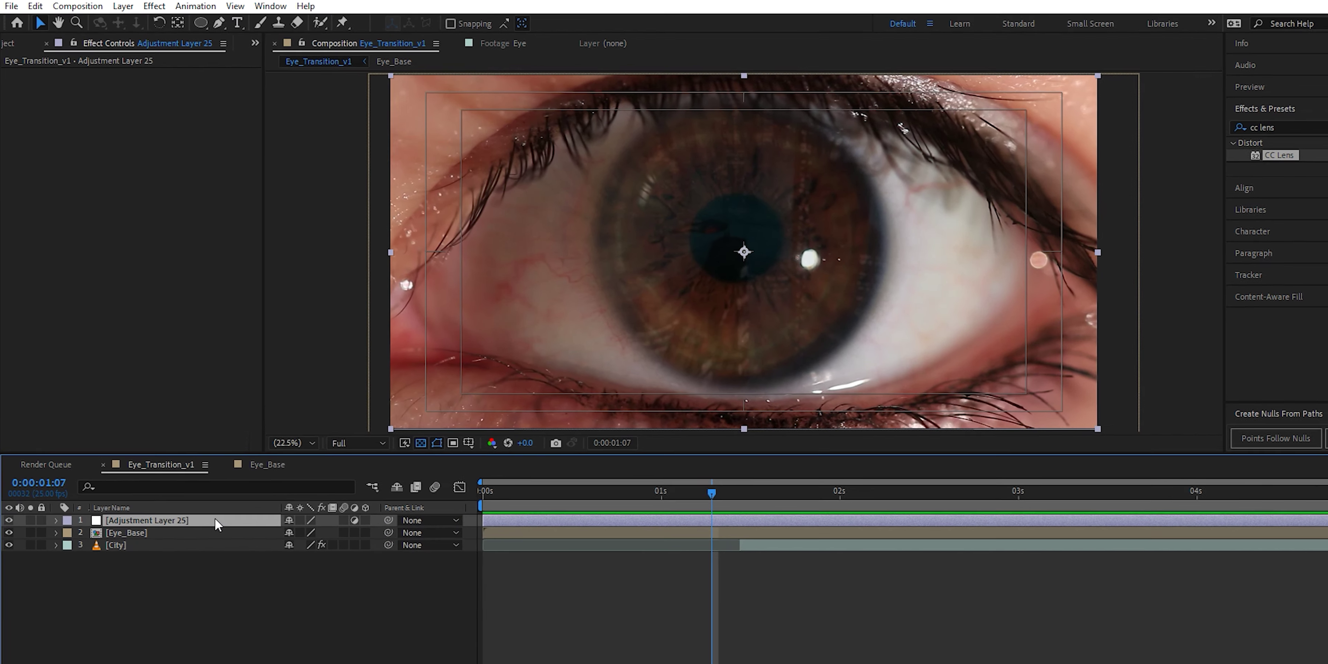
right_click(205, 495)
mouse_move(296, 312)
mouse_move(361, 361)
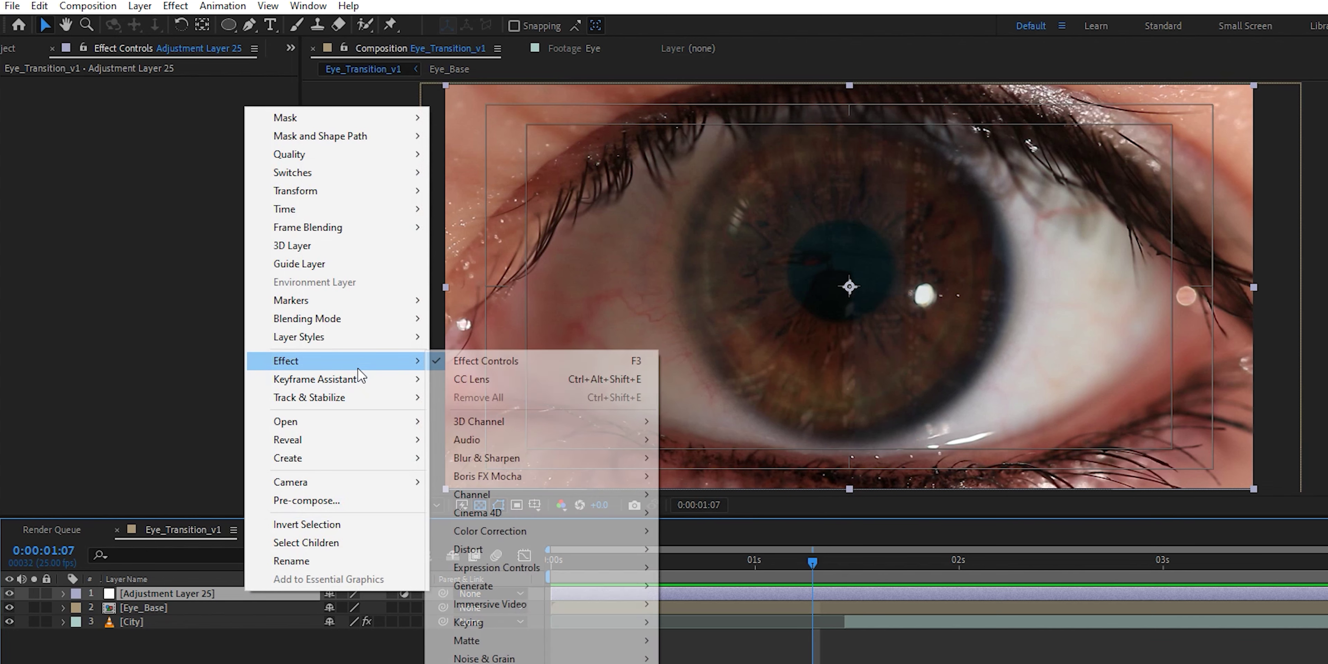
mouse_move(595, 465)
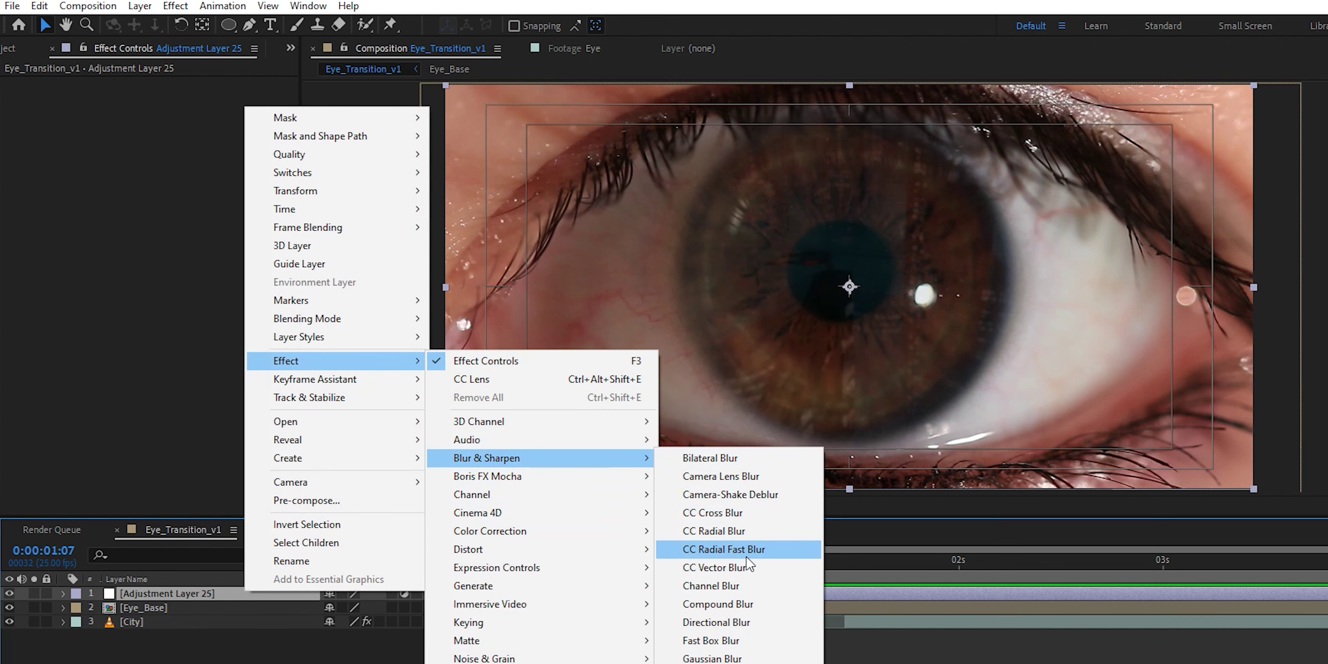
click(750, 621)
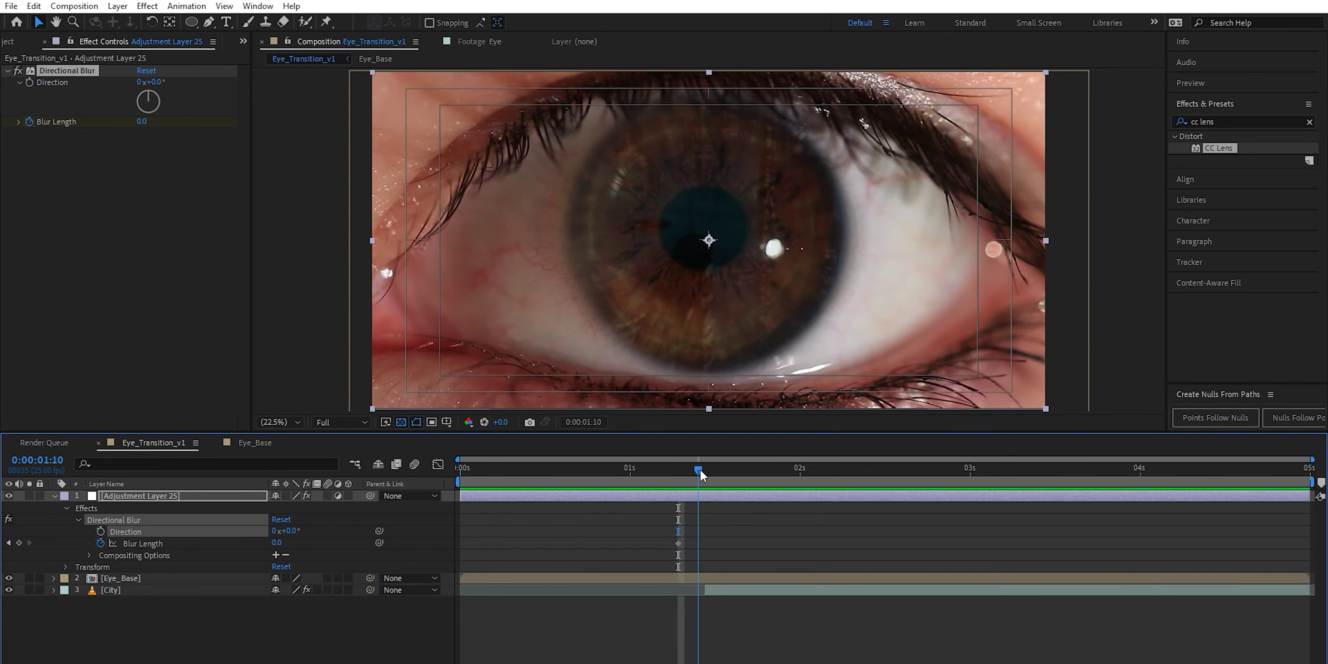
Raise the adjustment layer's Directional Blur Length to 63.5 at 0:00:01:13.
drag(700, 470, 719, 470)
drag(277, 543, 395, 546)
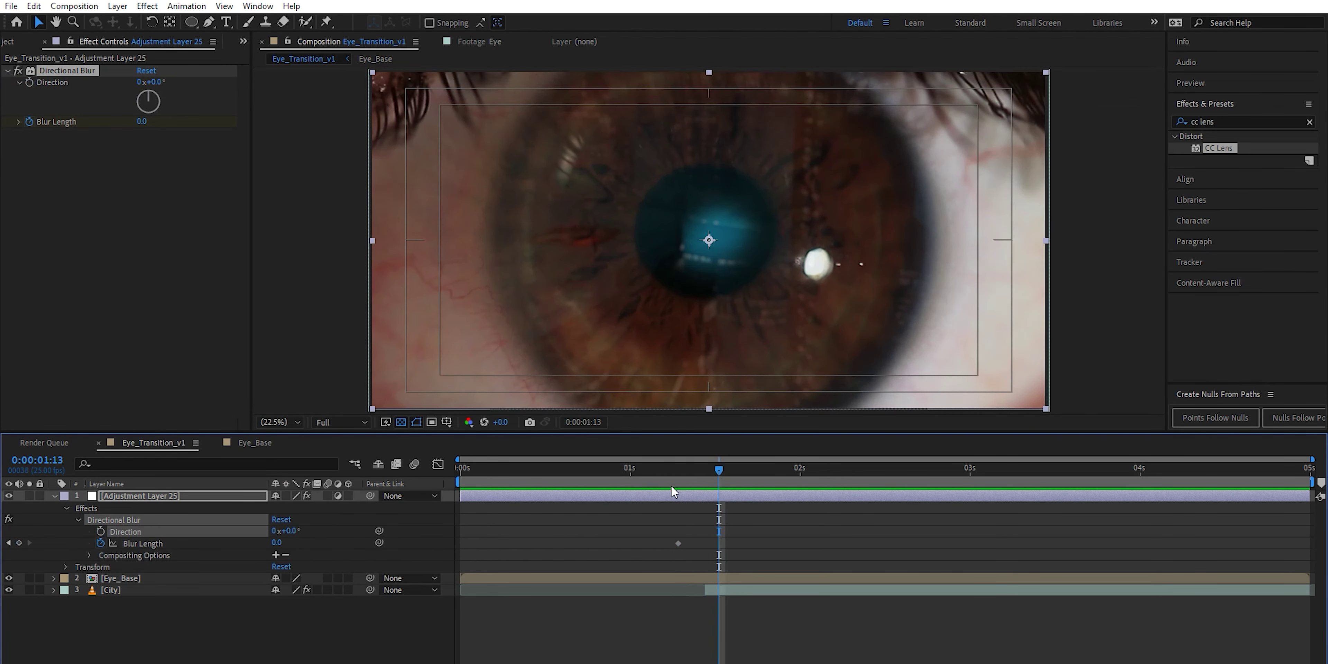
drag(480, 523, 613, 526)
drag(747, 532, 866, 531)
Set the adjustment layer's Blur Length back to 0 at 0:00:02:02.
drag(861, 432, 976, 464)
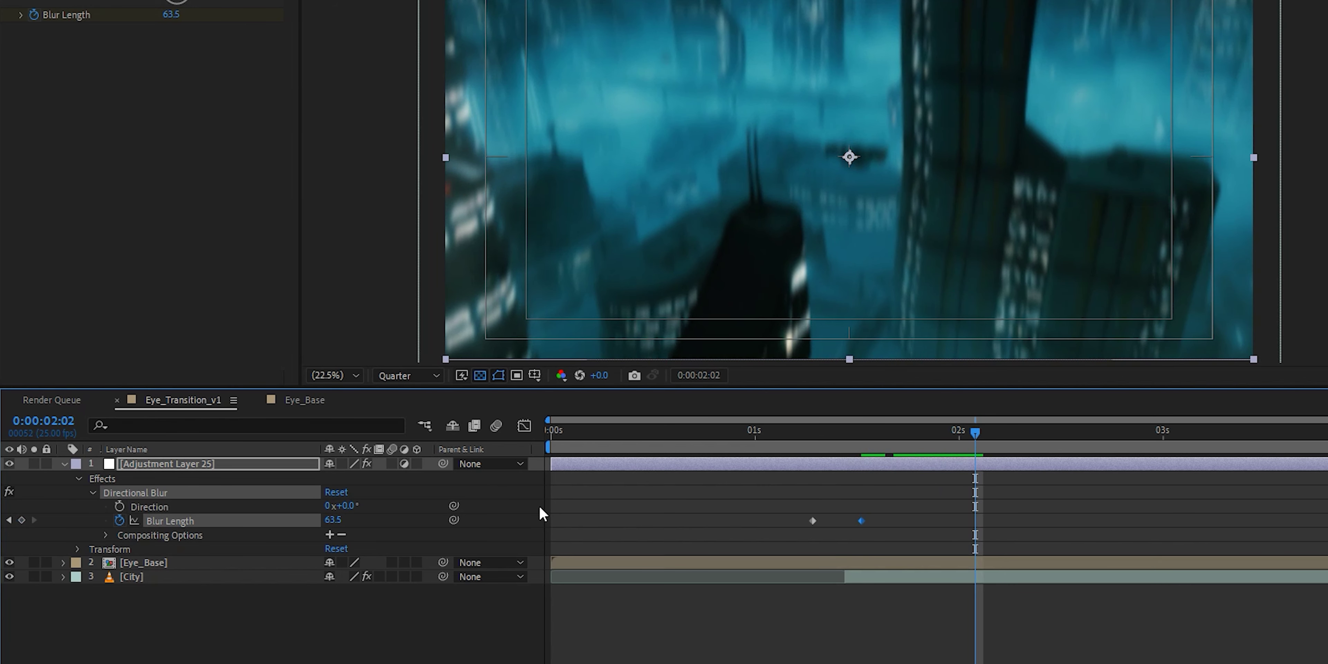
click(335, 521)
text(0)
key(Return)
Play the blurred transition from the start in an enlarged composition view.
drag(517, 452, 482, 455)
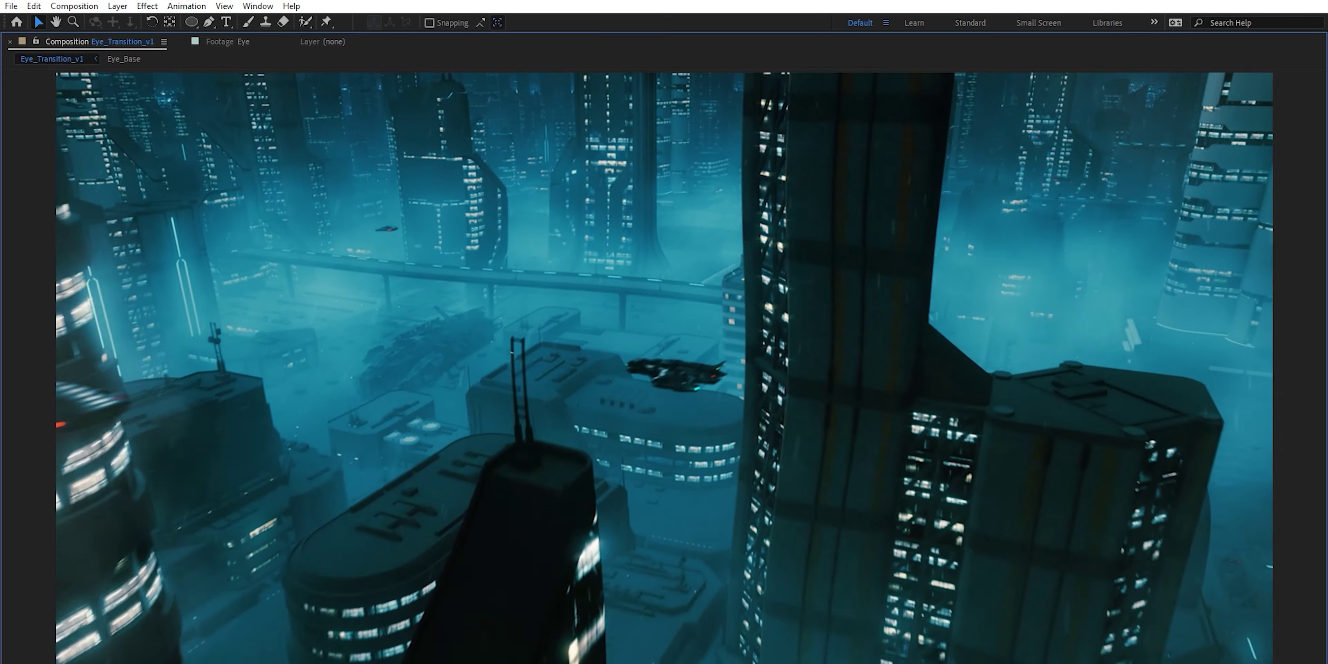
key(space)
key(grave)
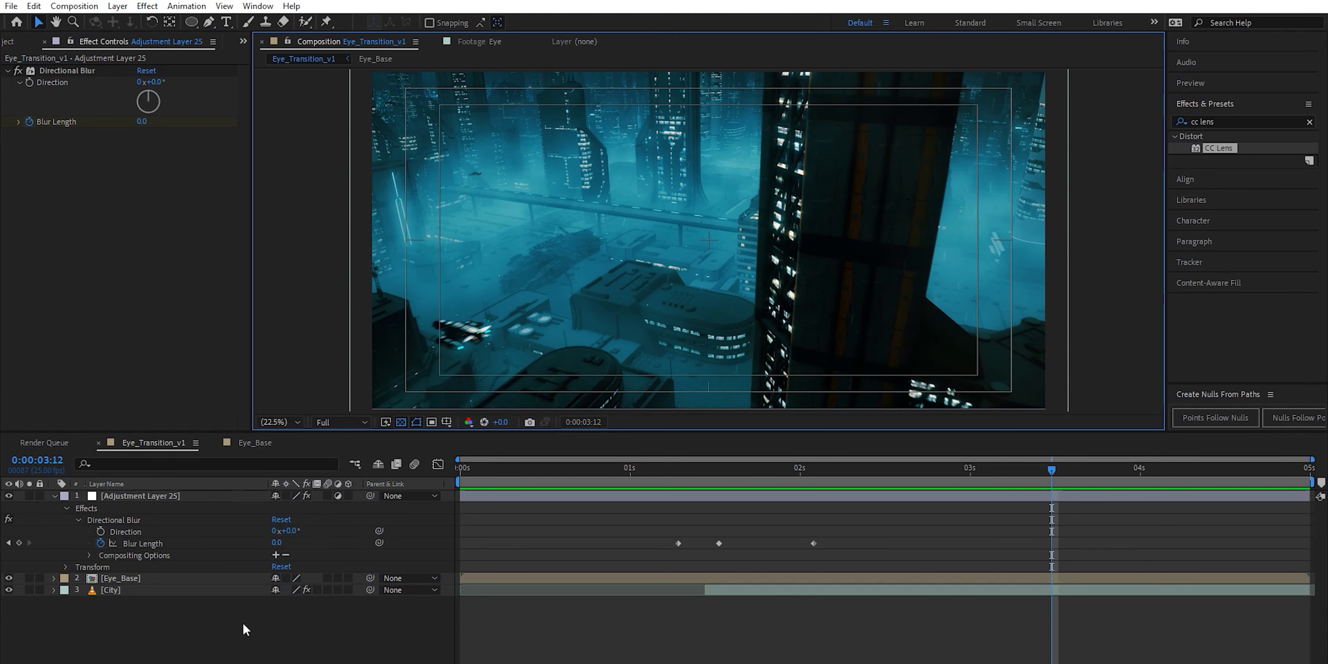
Collapse the adjustment layer's properties and add a null object to the composition.
click(182, 616)
key(u)
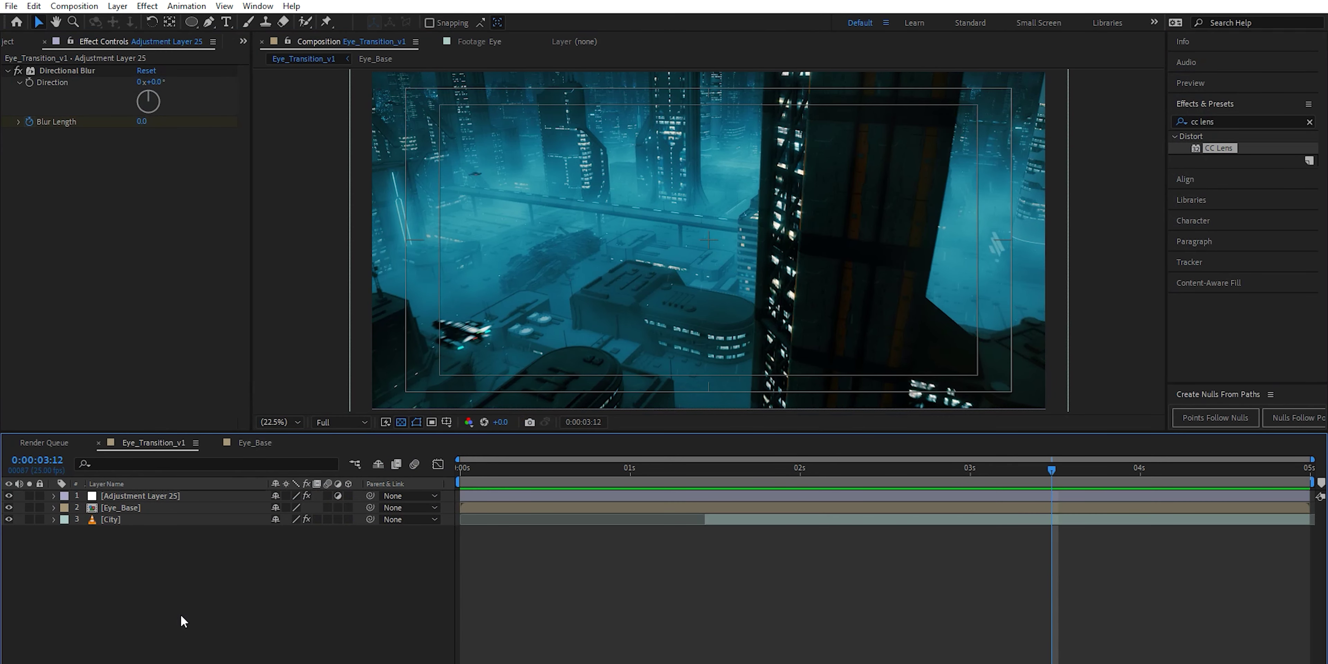
right_click(172, 585)
mouse_move(268, 411)
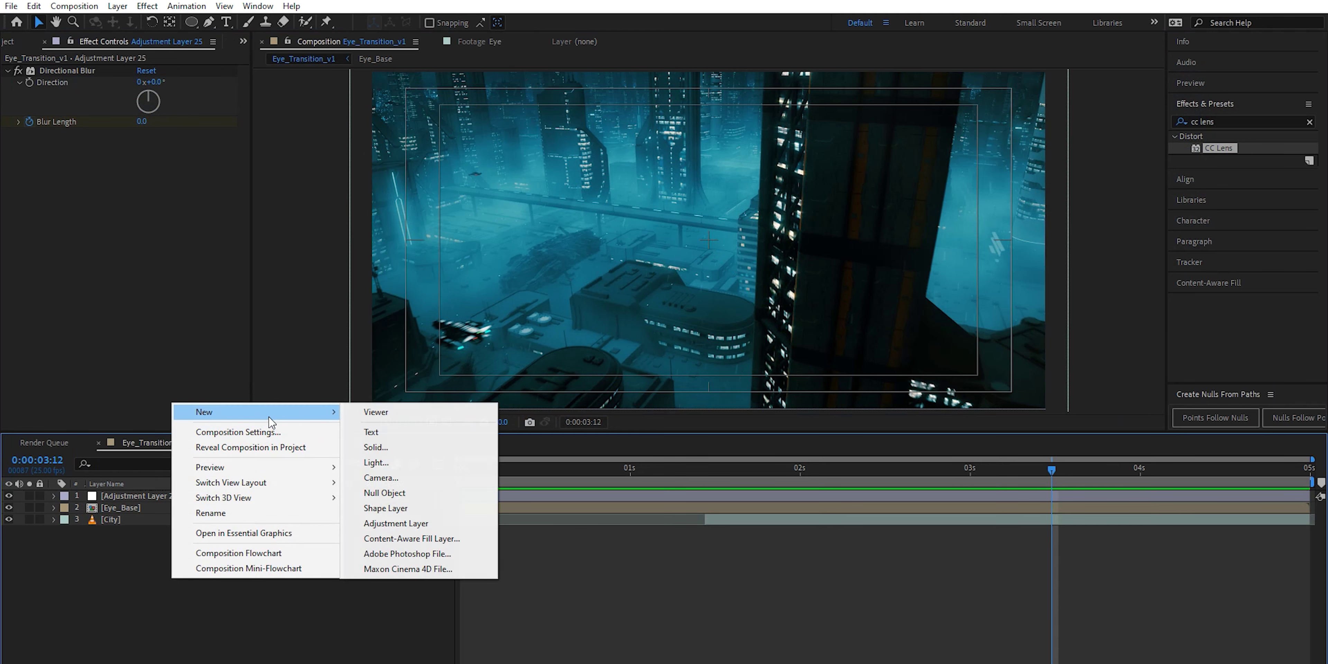
click(387, 493)
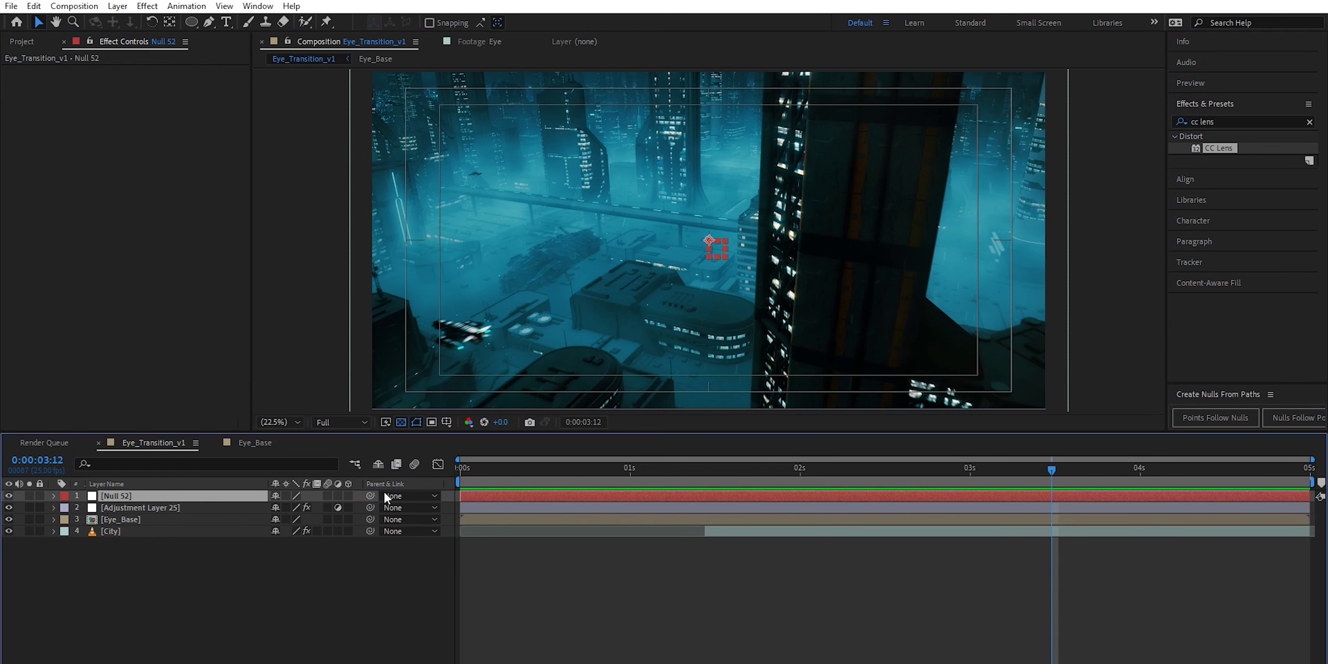
Parent the adjustment layer, Eye_Base and City layers to the null object.
click(225, 508)
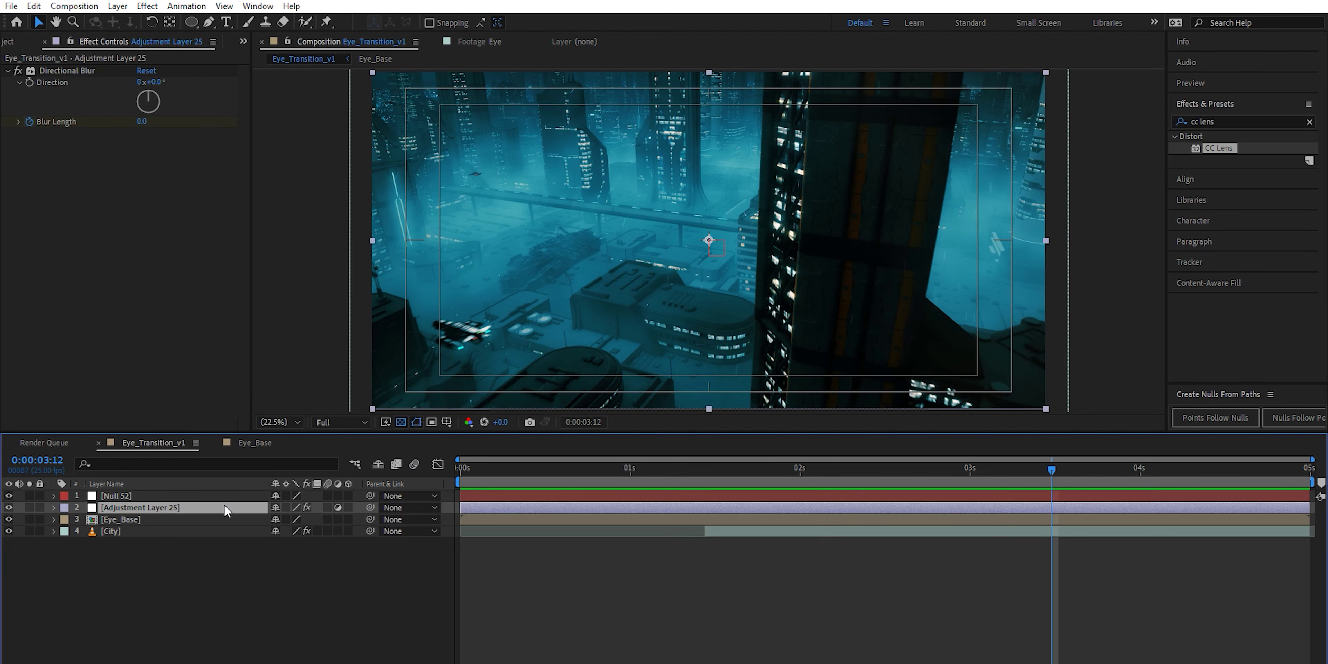
shift+click(224, 532)
drag(369, 508, 185, 498)
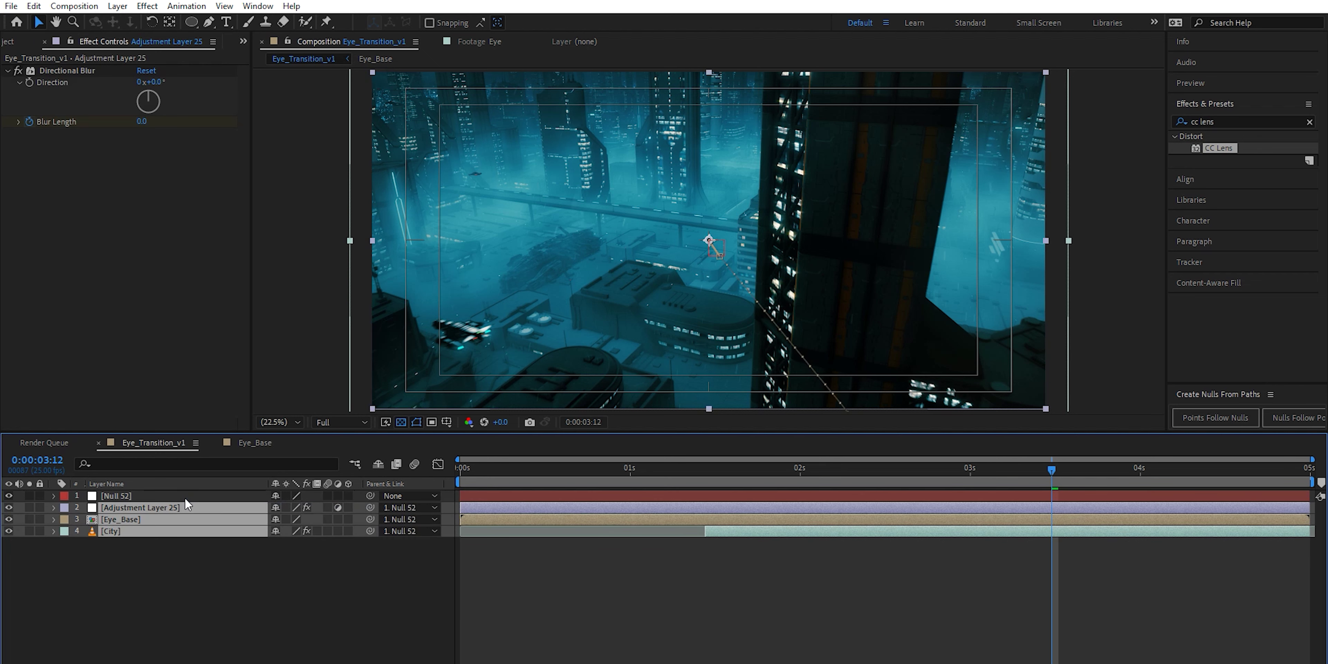
Reveal the null's Scale and Rotation and add keyframes for both at 0:00:01:17.
click(185, 497)
drag(703, 469, 745, 473)
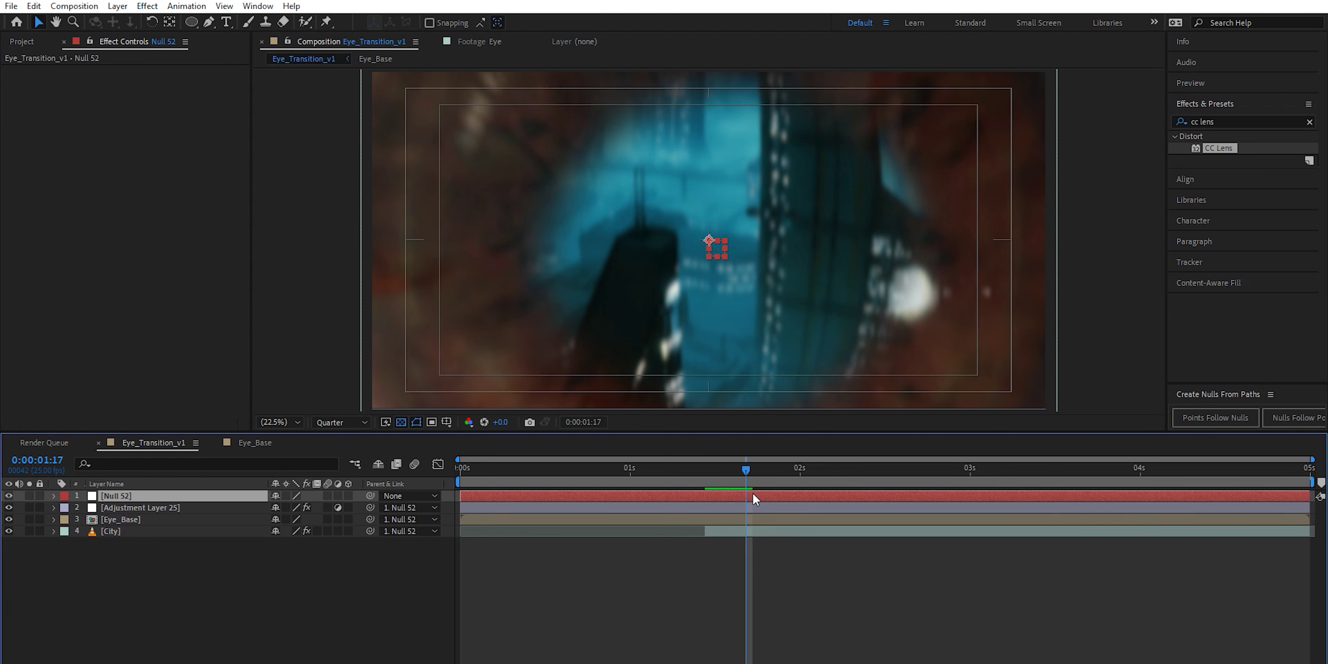
key(s)
key(shift+r)
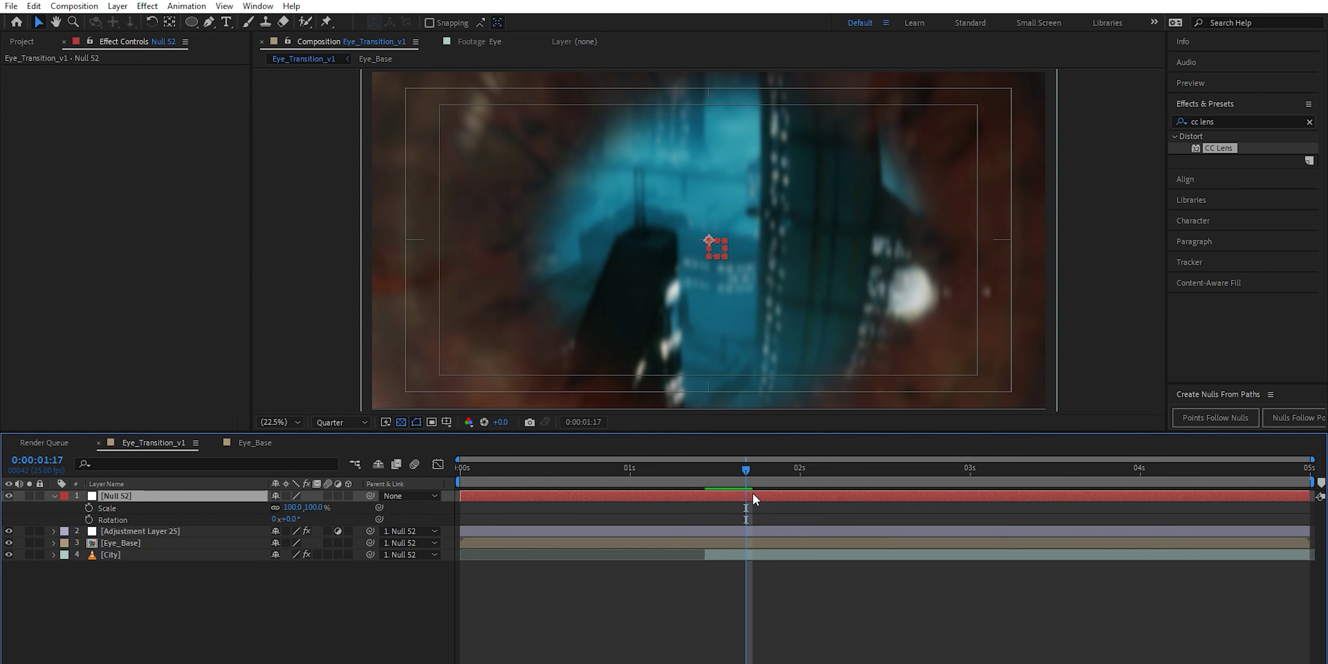
click(89, 507)
click(89, 519)
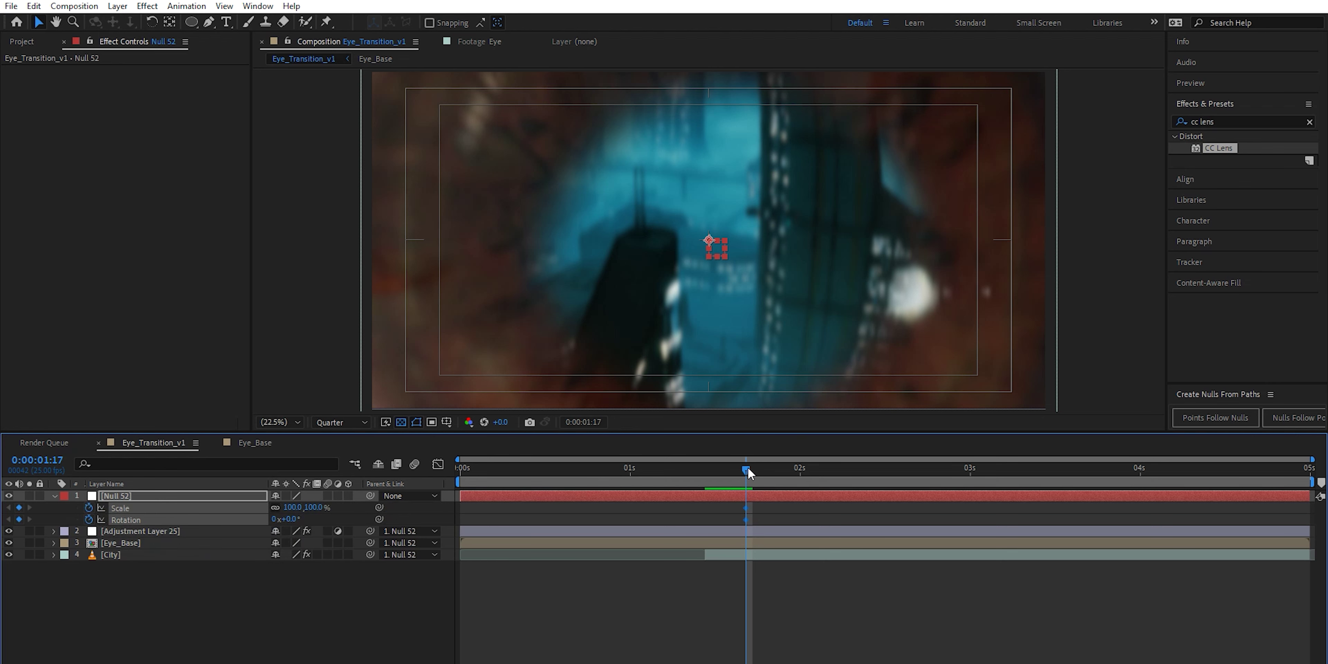
At 0:00:01:19, set the null's Scale to 110% and its Rotation to -2°.
drag(748, 467, 760, 471)
click(293, 507)
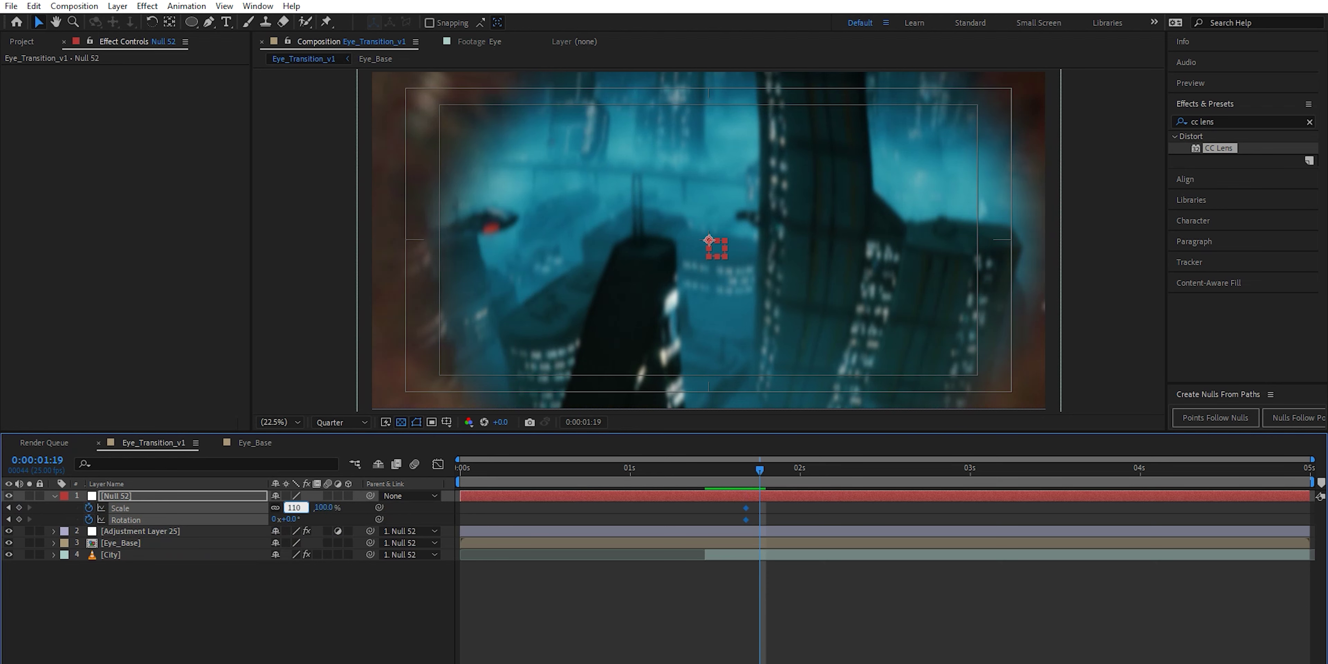
key(Return)
click(296, 521)
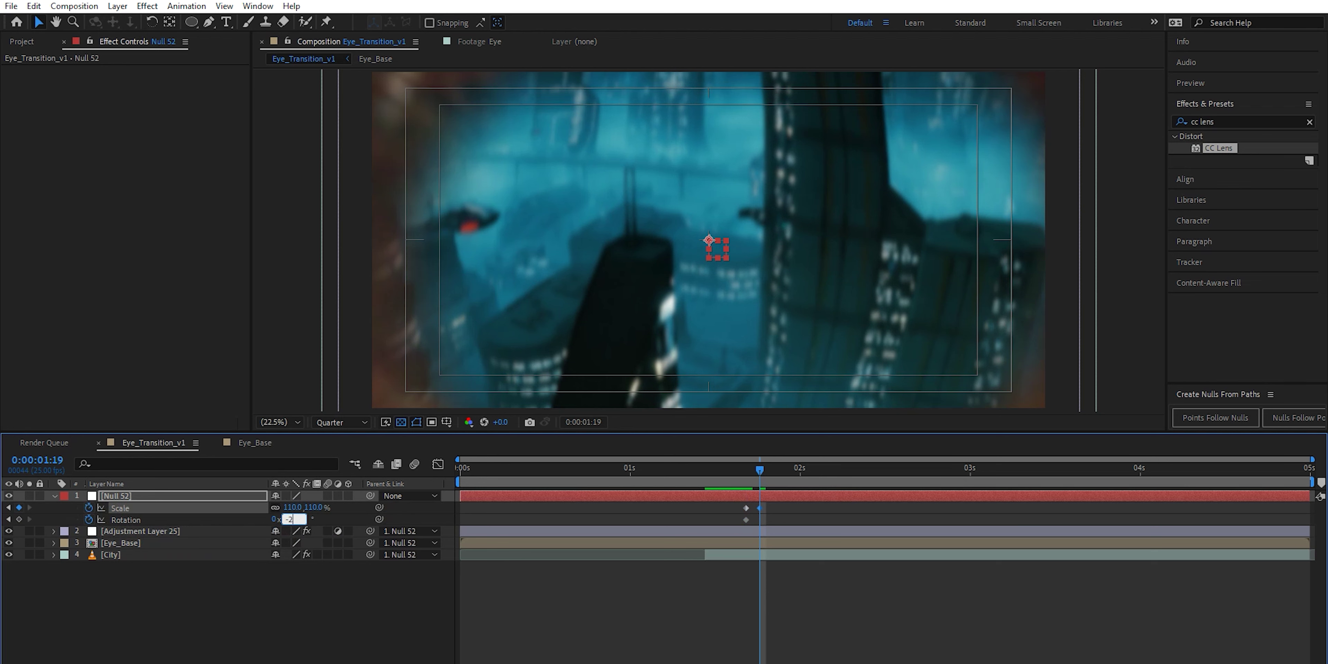
key(Return)
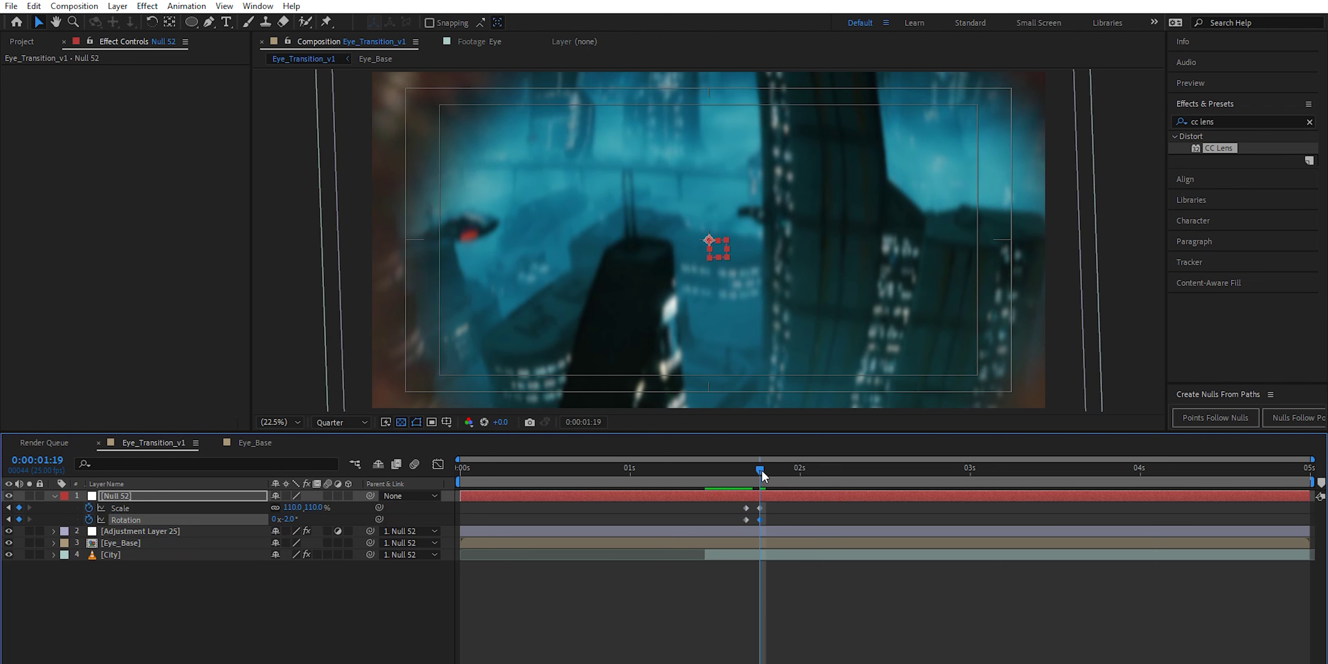
At 0:00:01:21, set the null's Rotation to 2° and add a Scale keyframe holding 110%.
drag(763, 474, 773, 470)
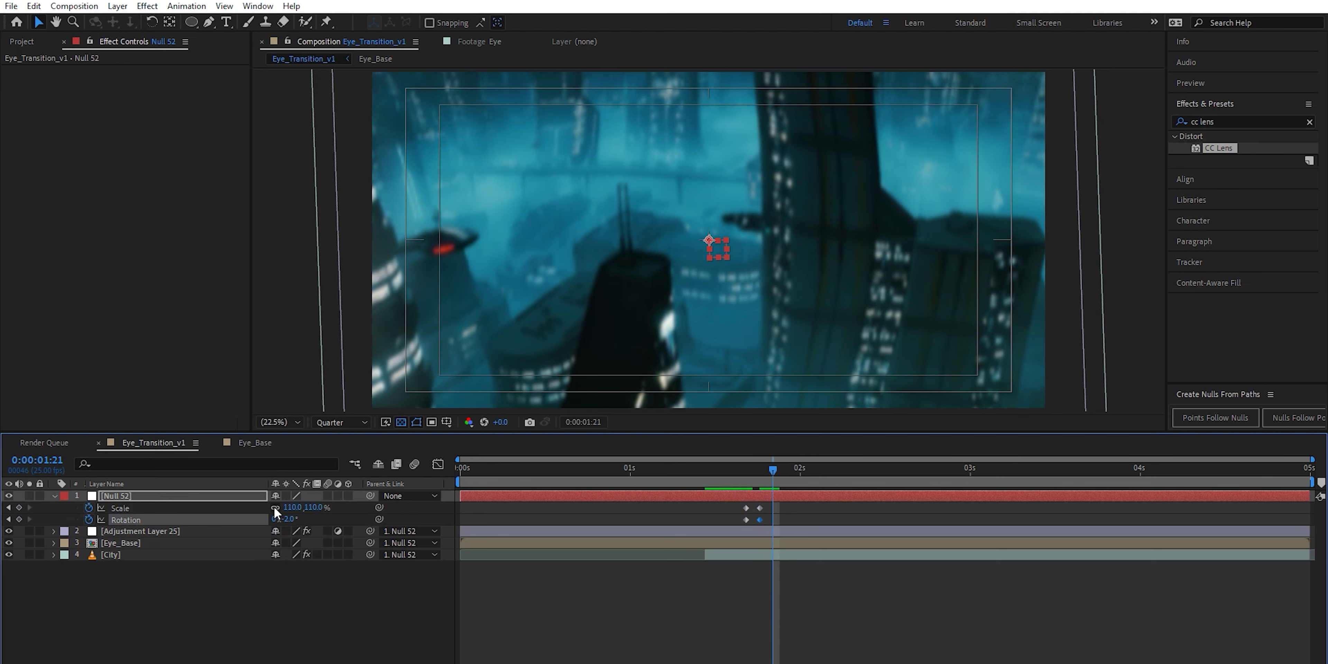
click(289, 520)
text(2)
key(Return)
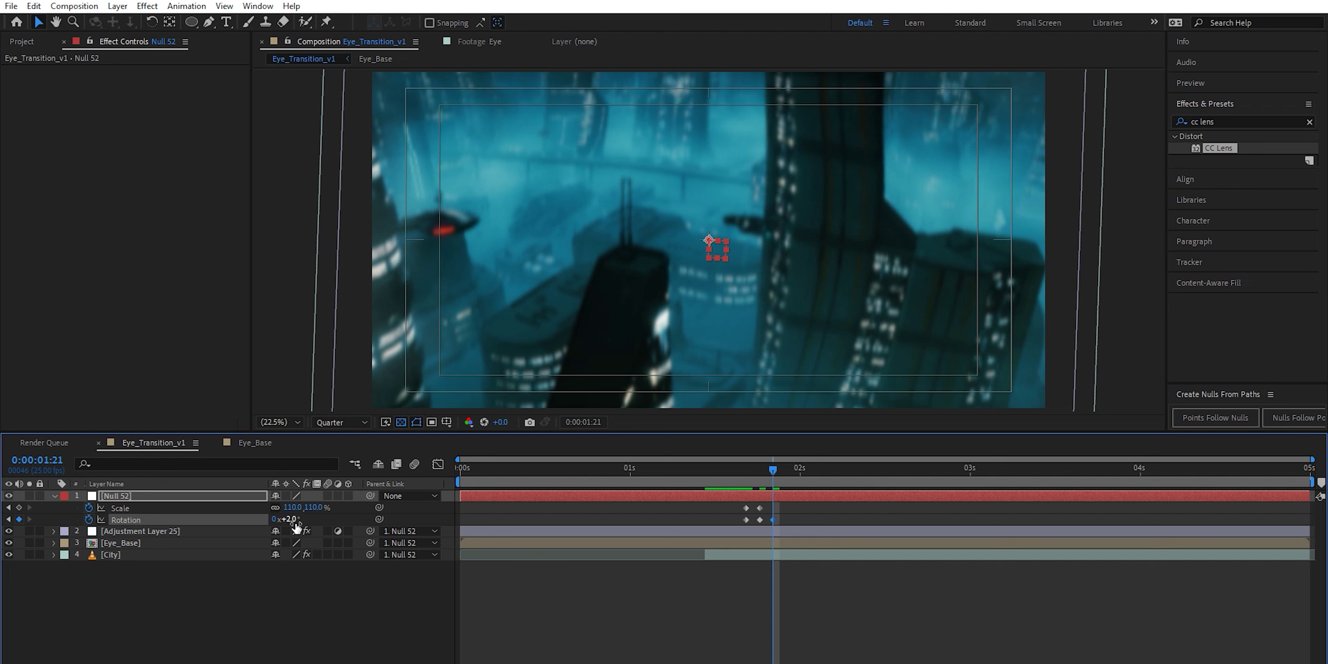
click(20, 508)
At 0:00:01:23, set the null's Rotation to 0° and Scale to 100%, and return to the timeline start.
drag(772, 469, 786, 469)
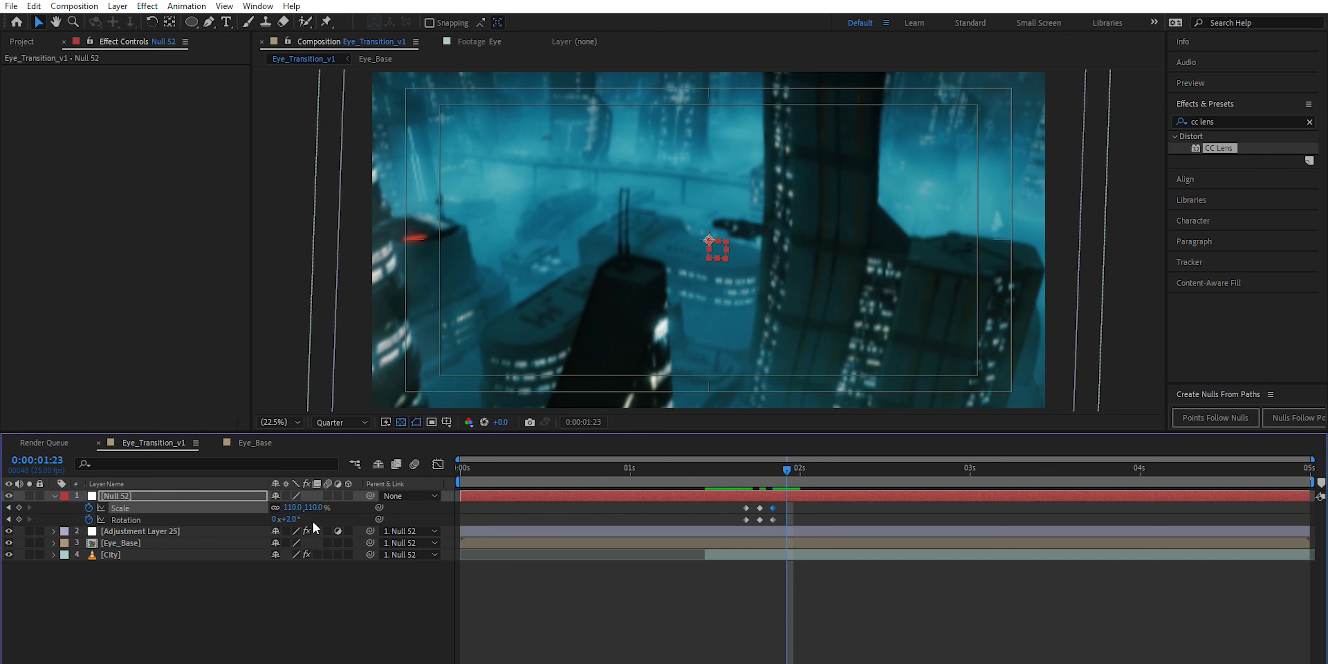
click(293, 521)
text(0)
key(Return)
click(302, 509)
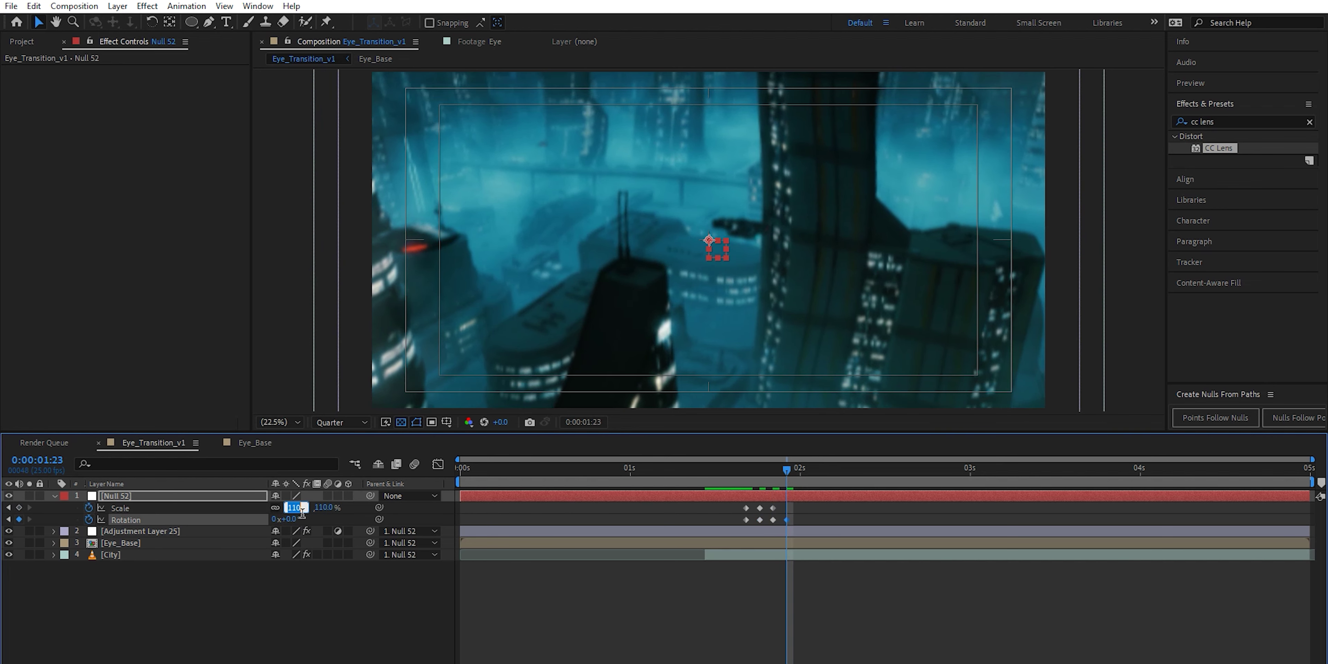
text(100)
key(Return)
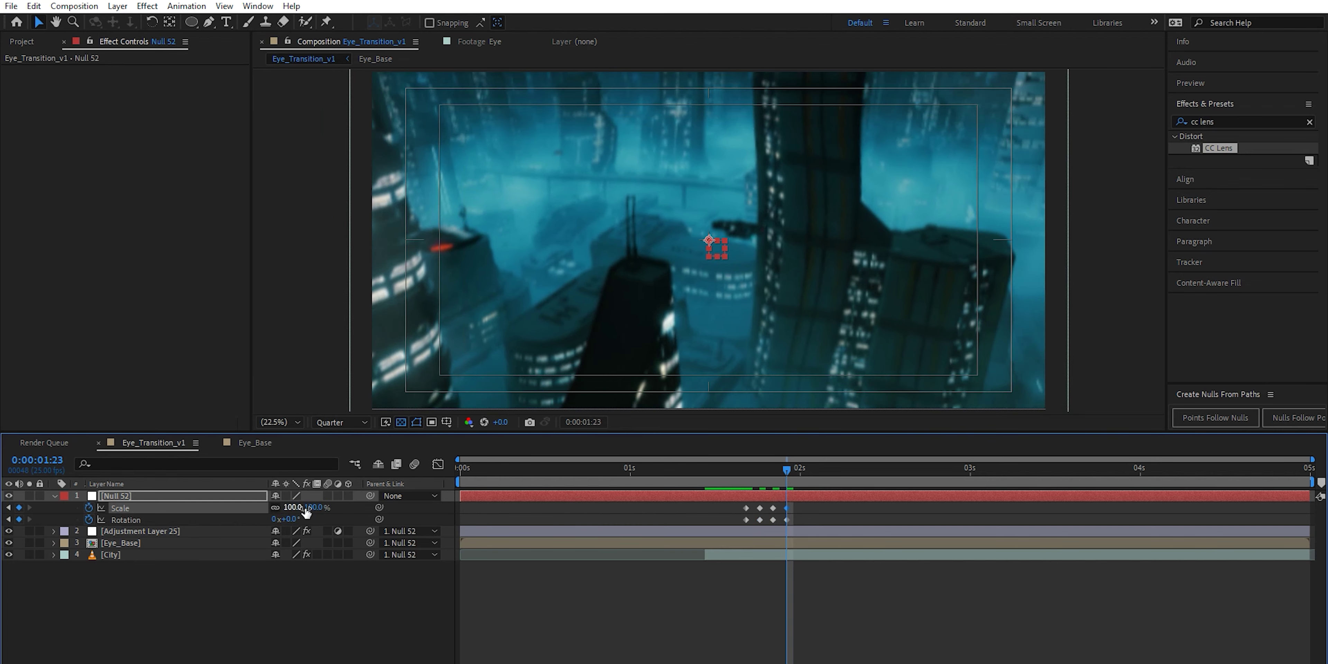
drag(474, 471, 453, 473)
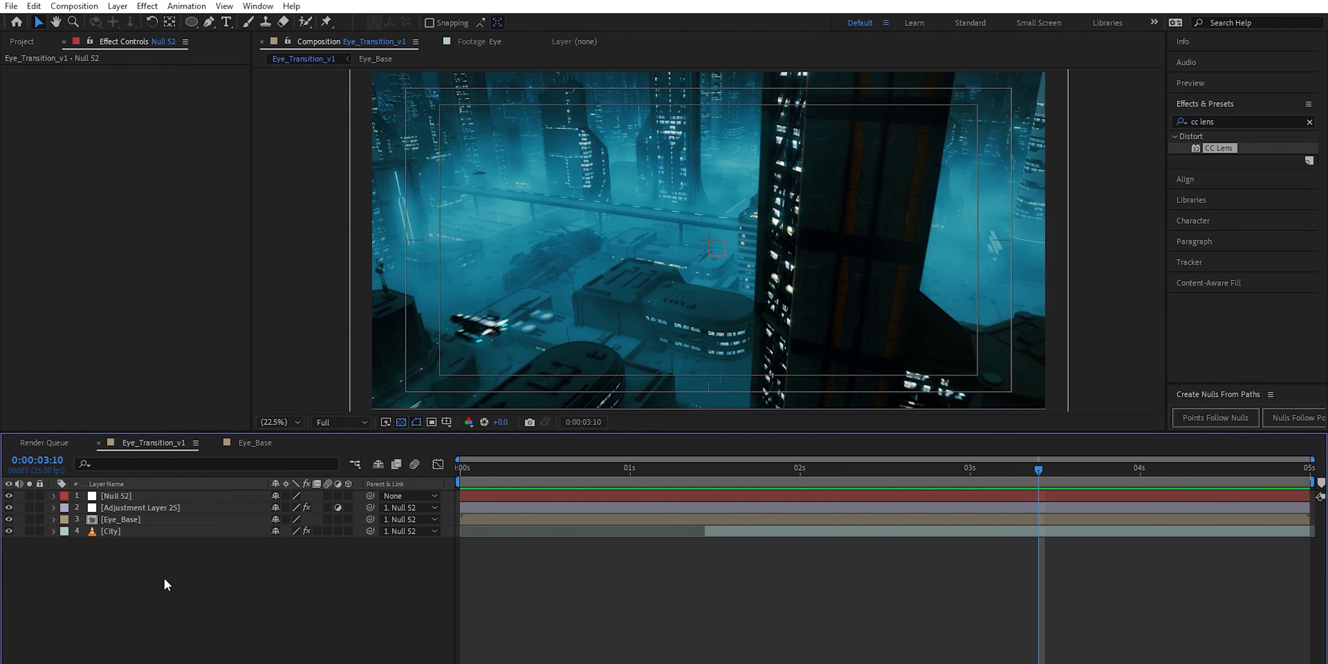
Create a new adjustment layer above the null and apply the Lumetri Color effect to it.
right_click(166, 584)
mouse_move(275, 412)
click(392, 523)
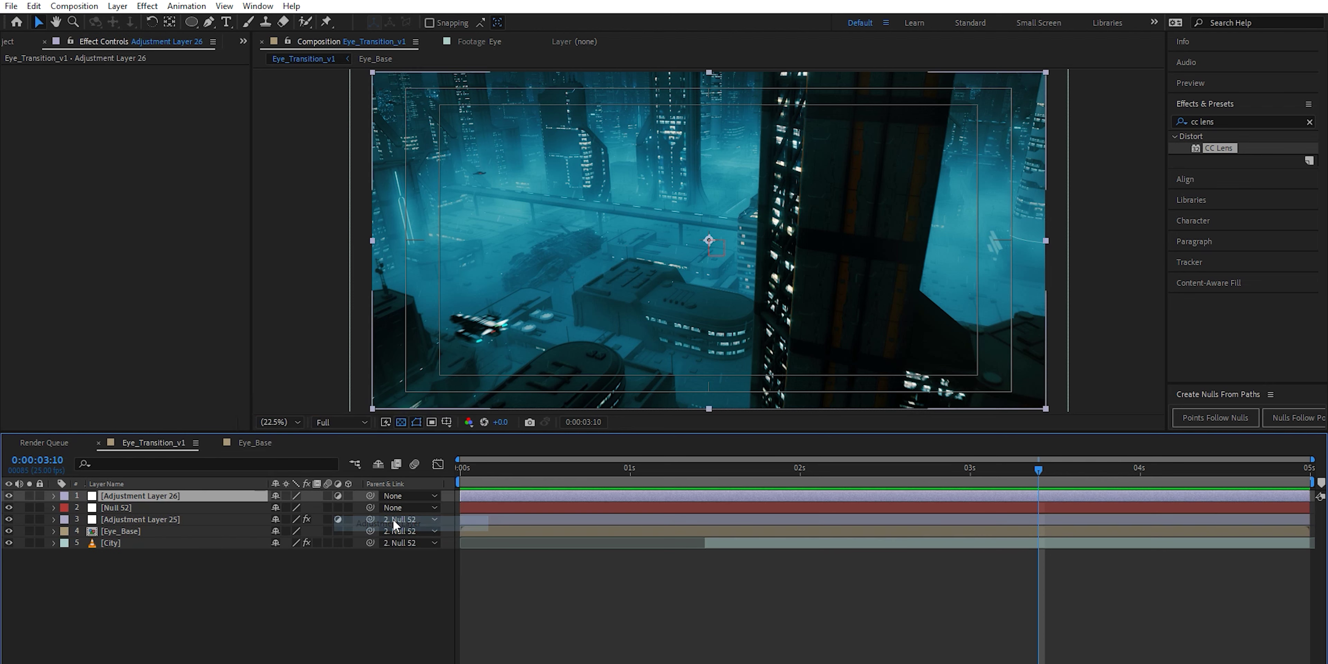
right_click(217, 495)
mouse_move(333, 304)
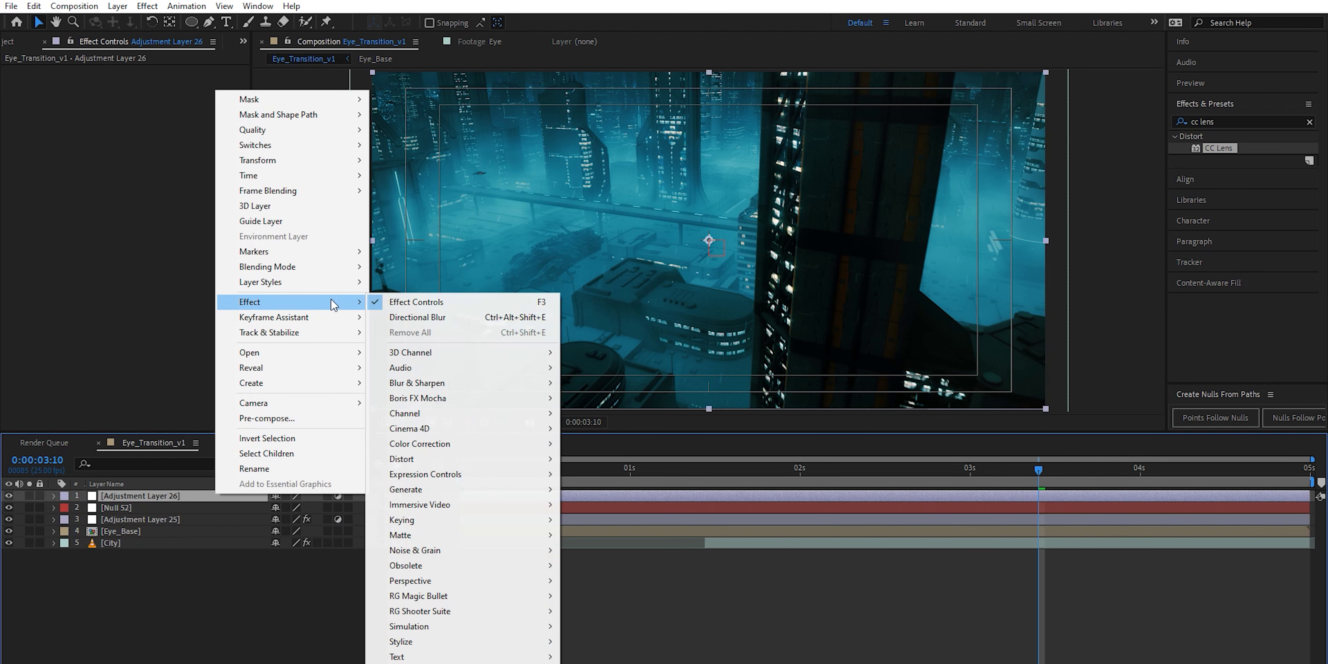
mouse_move(477, 451)
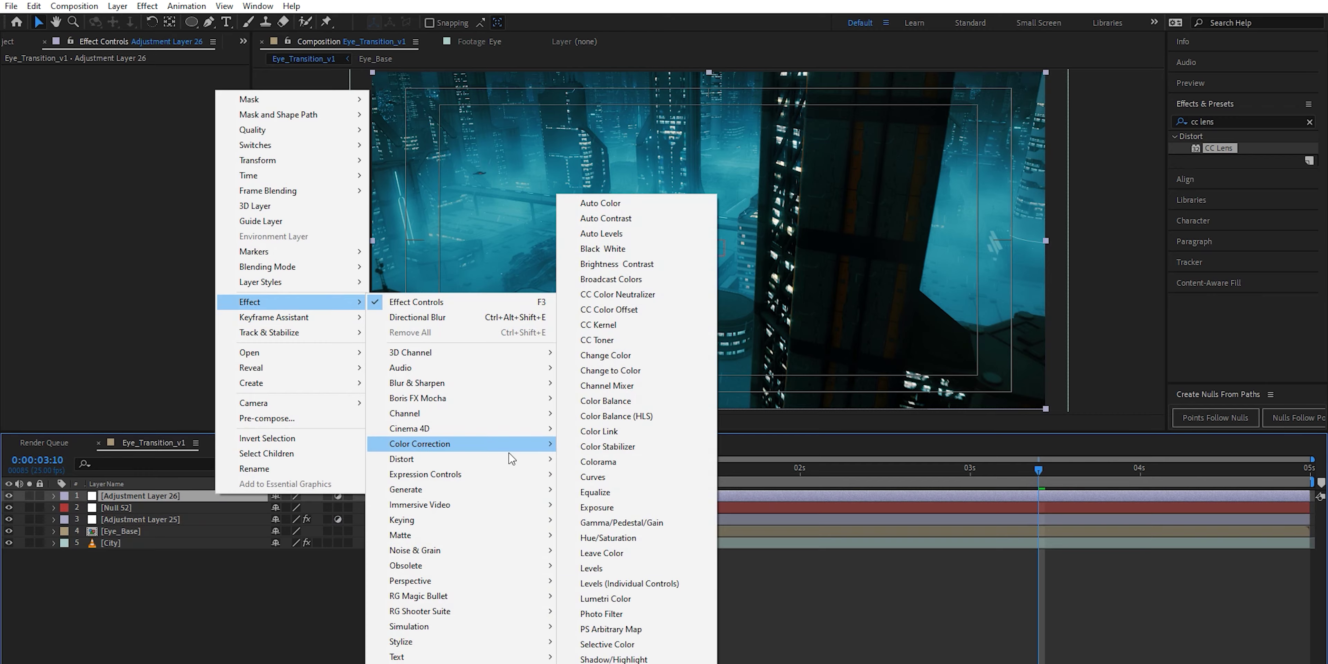
click(614, 600)
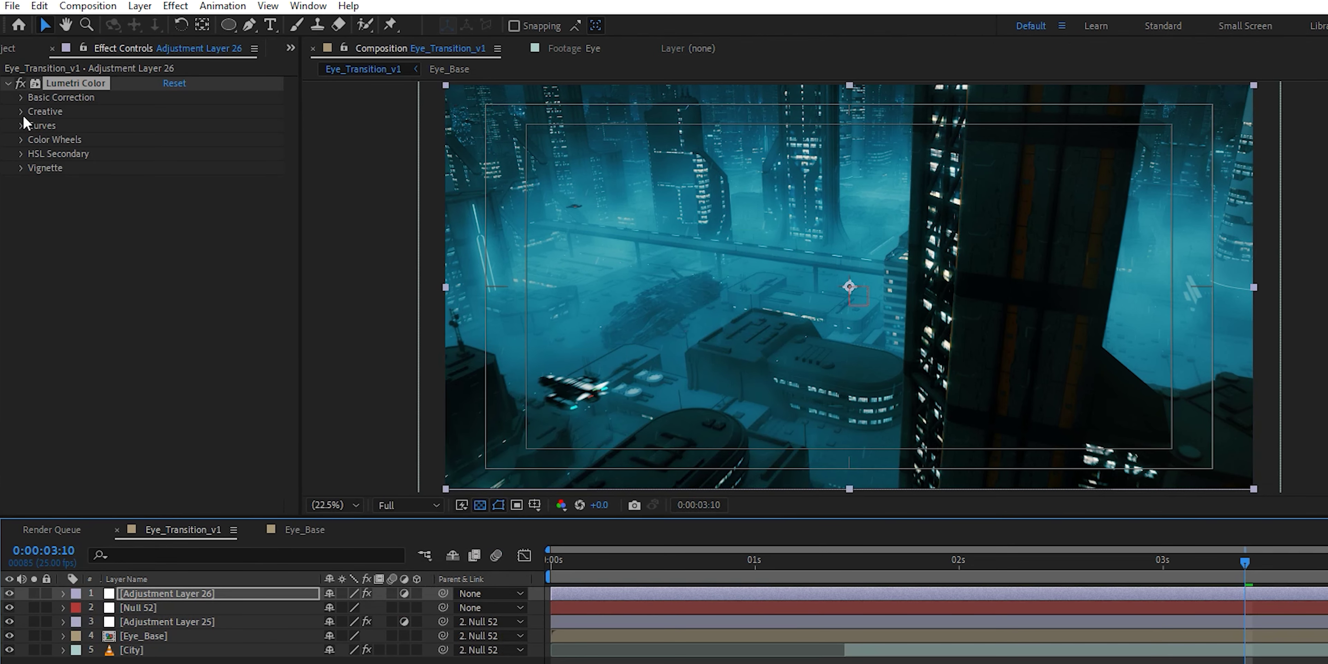
Set Lumetri's creative Look to Fuji ETERNA 250D Fuji 3510 (by Adobe) with an Intensity of 75.
click(22, 112)
click(197, 142)
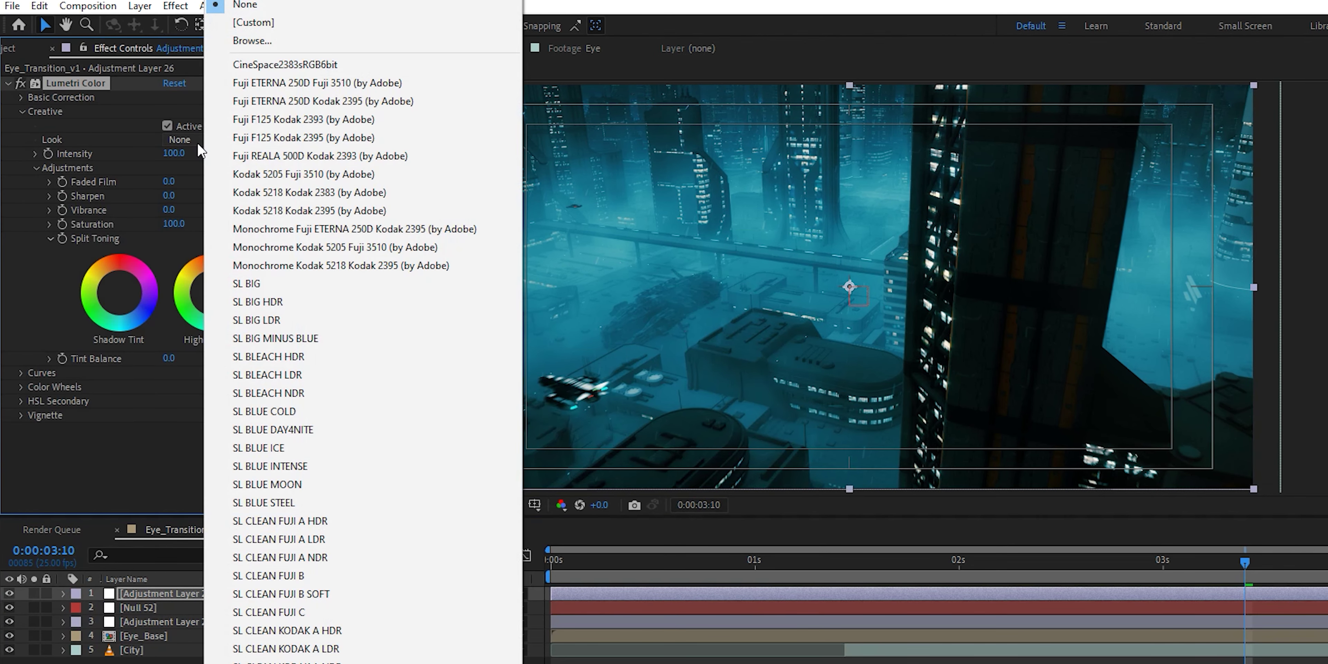
click(260, 83)
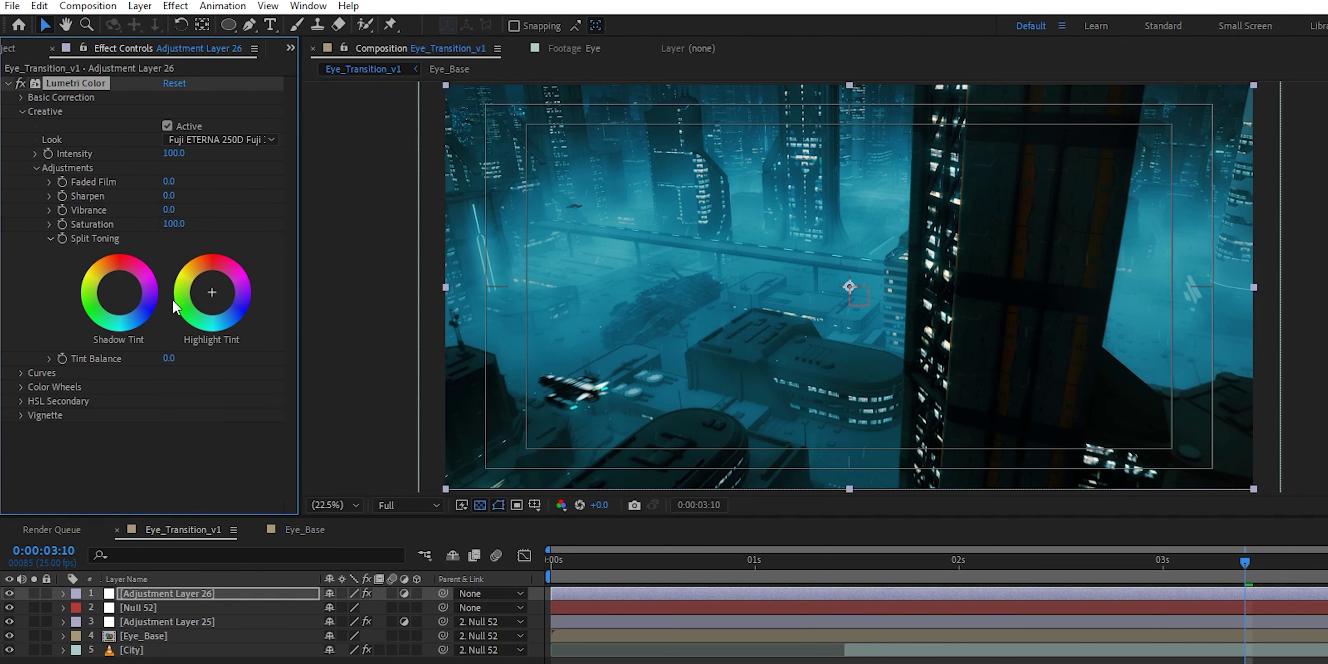
click(176, 153)
text(75)
key(Return)
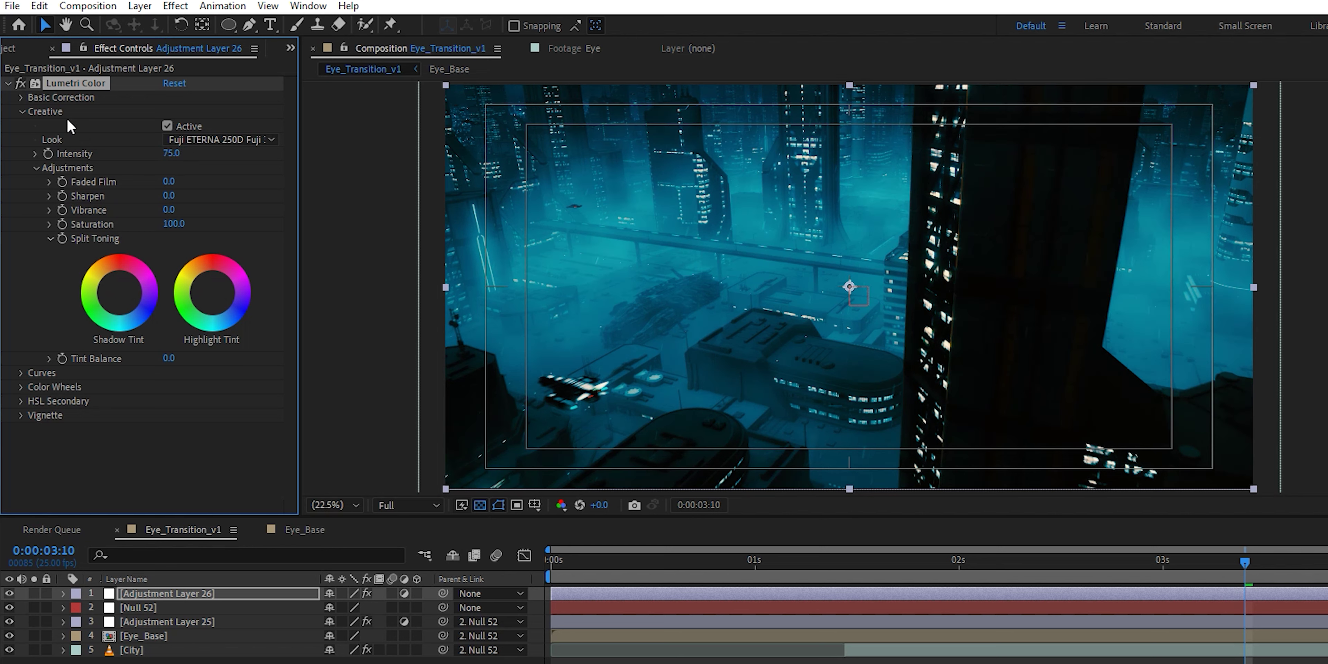
In Lumetri's Basic Correction, set Saturation to 72 and Blacks to 13, and return to the timeline start.
click(21, 101)
drag(175, 323, 175, 331)
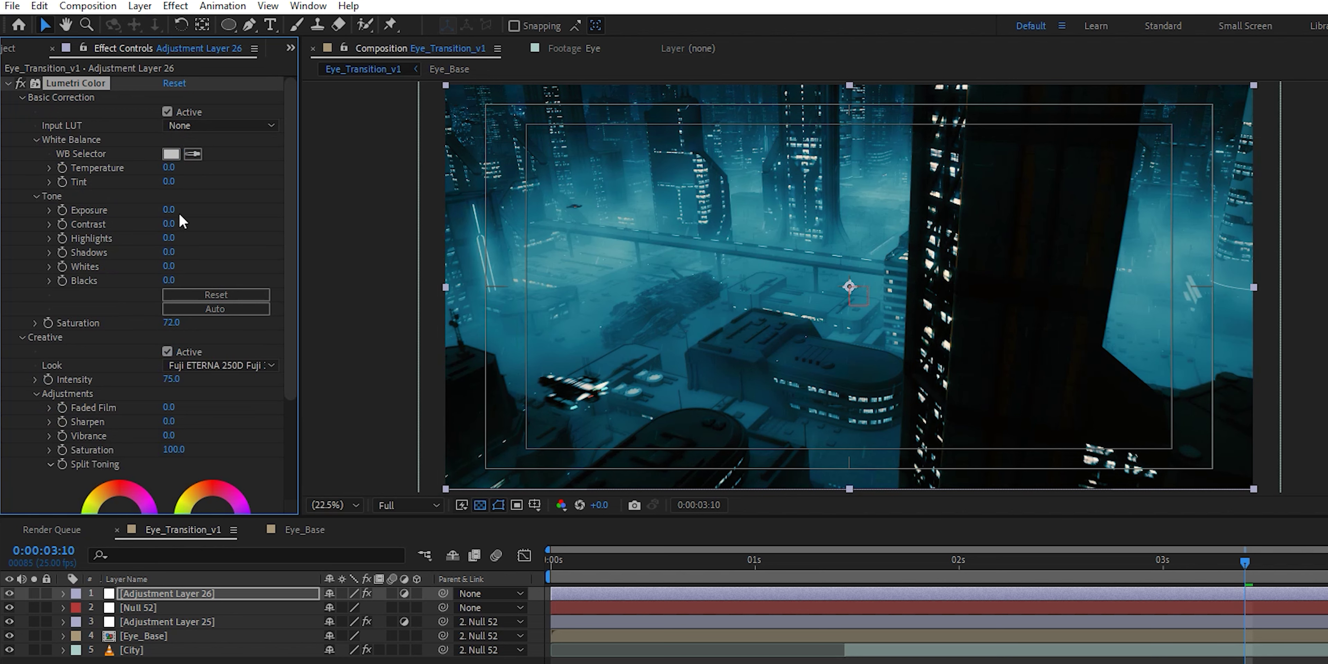
drag(182, 279, 186, 285)
click(278, 593)
key(Home)
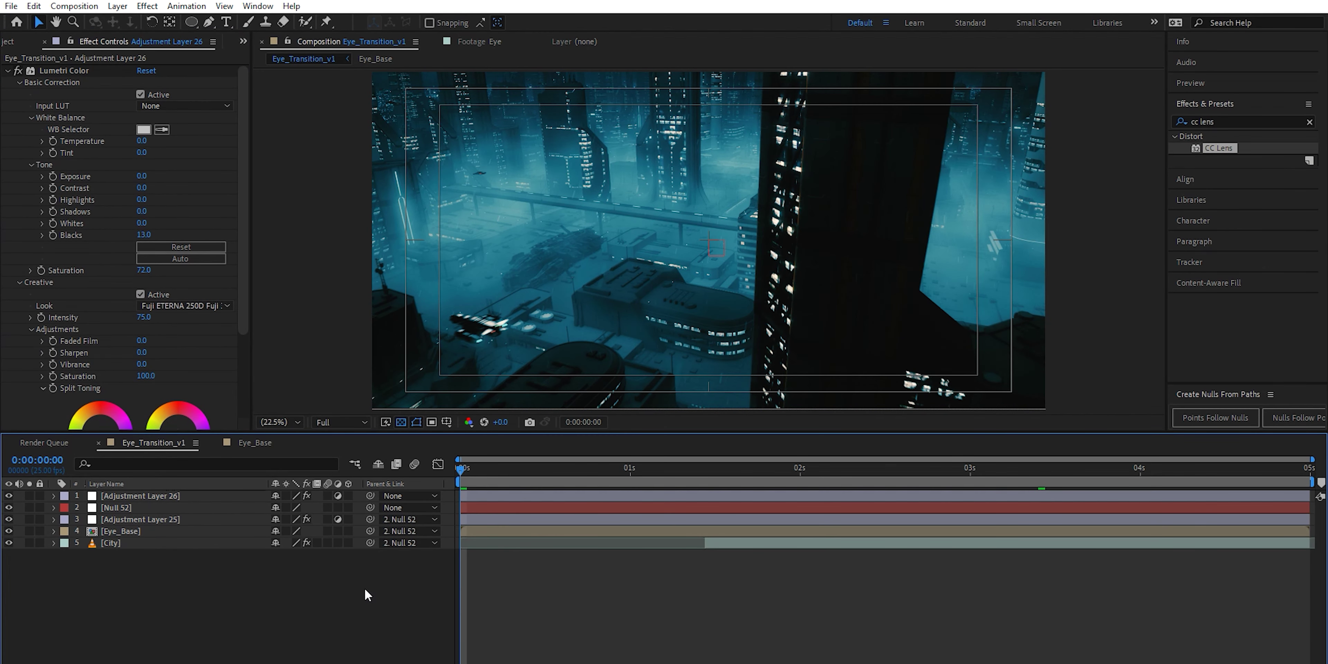